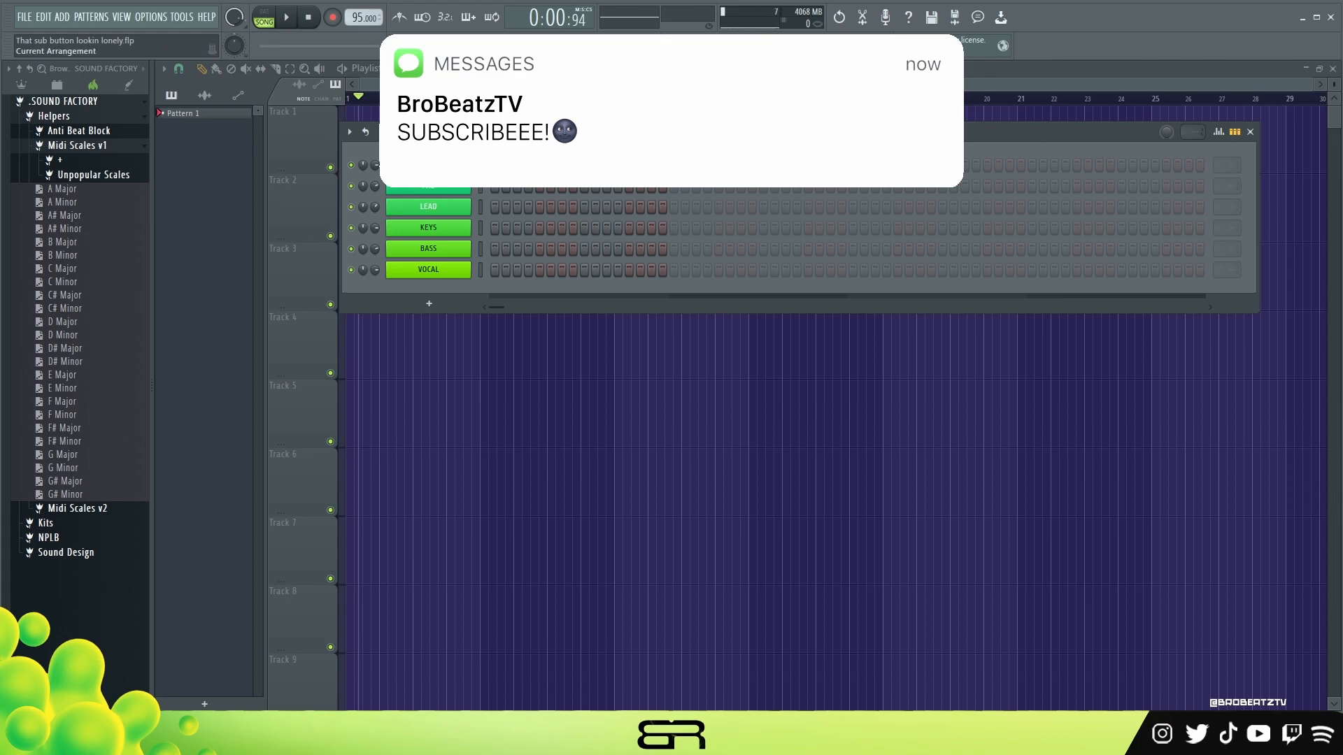
Step: Try out other project tempos between 93 and 108 BPM and return the tempo to 95 BPM
scroll(355, 19, up, 6)
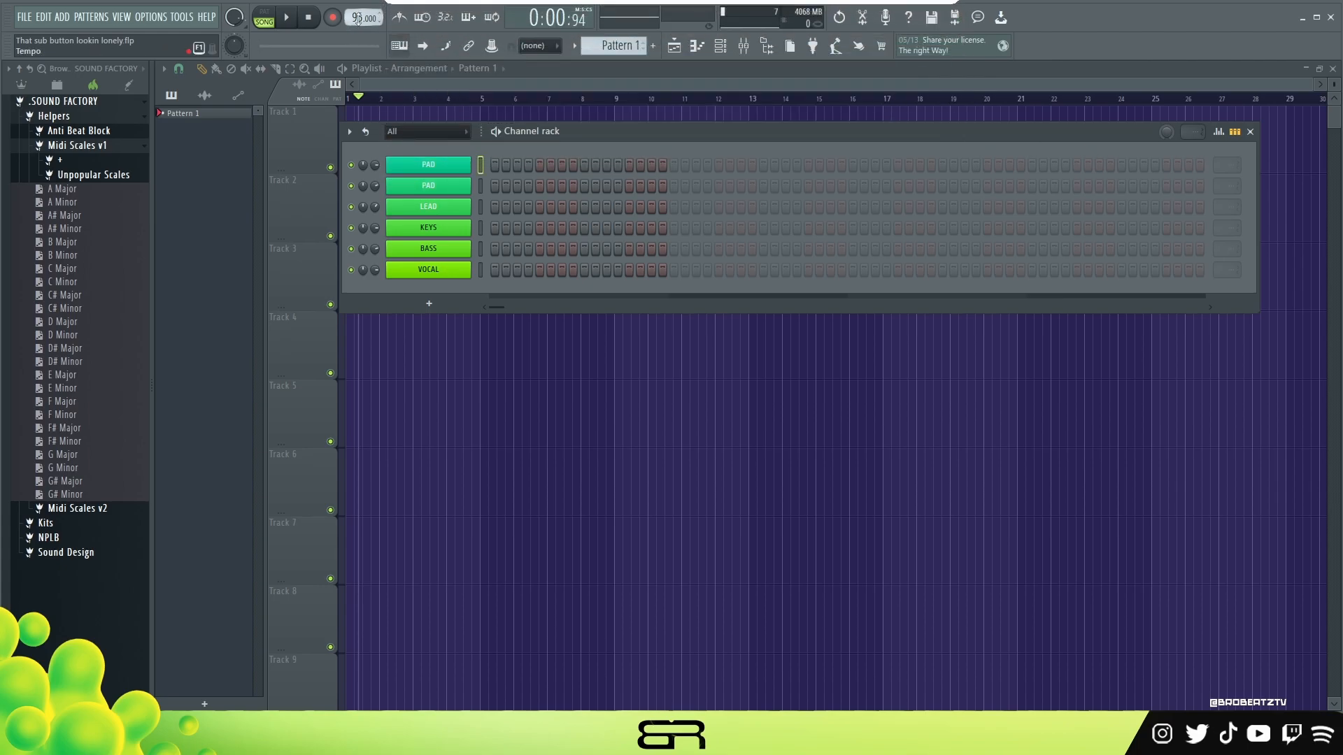
scroll(356, 18, down, 3)
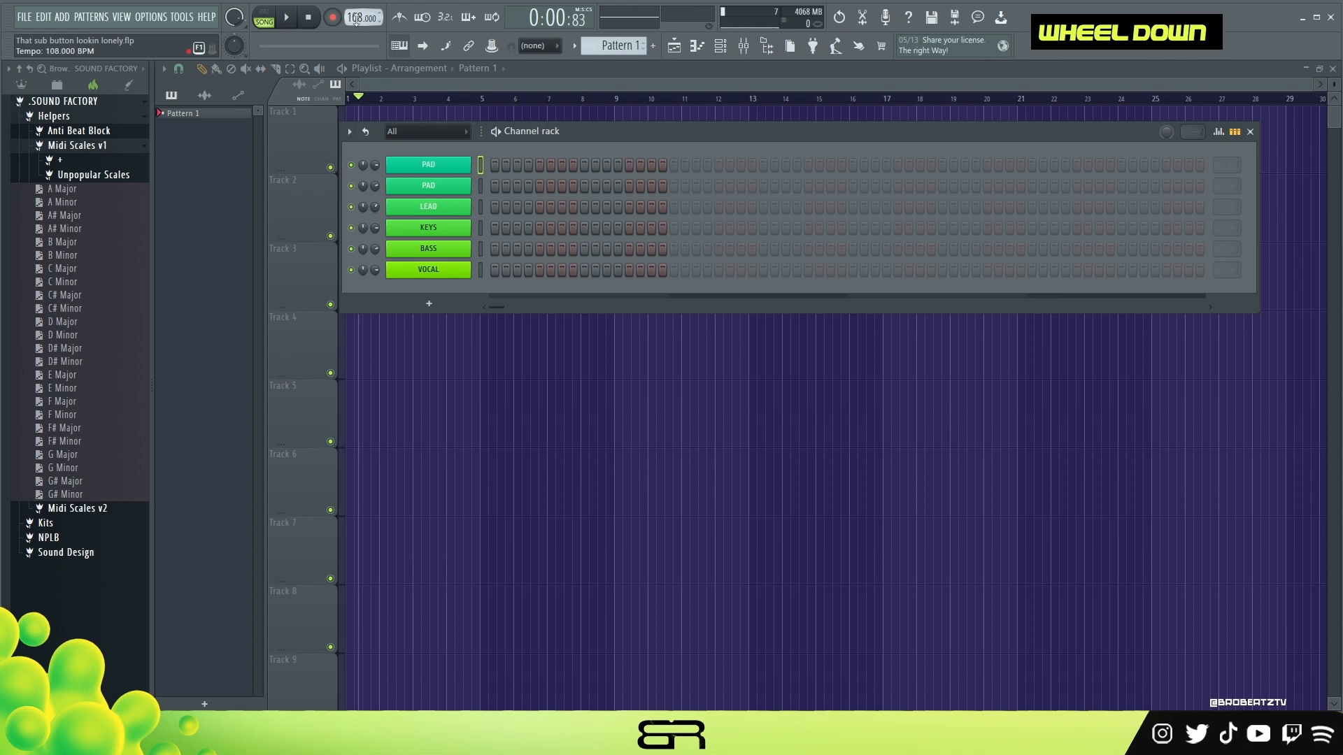
scroll(355, 18, up, 5)
scroll(355, 19, down, 15)
Step: Load the C Minor MIDI scale from the Midi Scales v1 folder into the channel rack as a new channel
drag(525, 132, 536, 136)
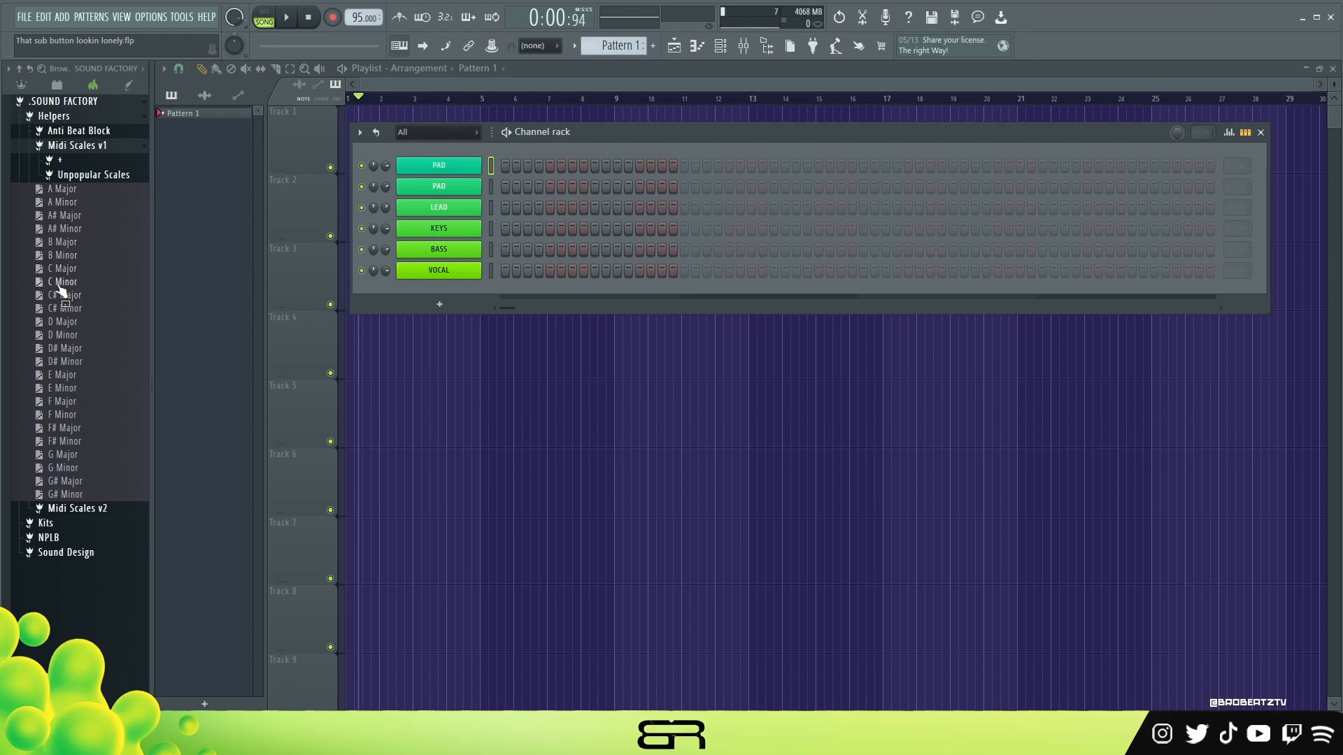
drag(60, 287, 431, 150)
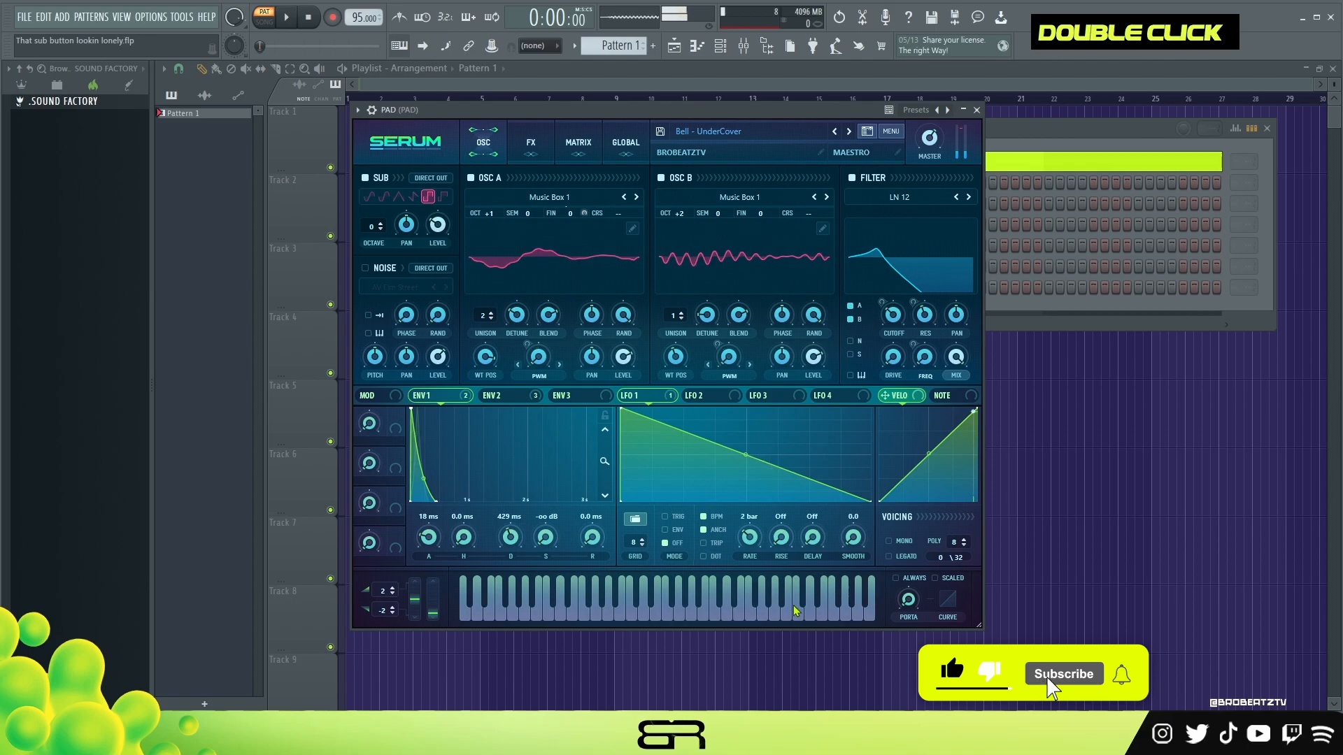
Step: Close the Serum window and open the first PAD channel's piano roll
click(977, 109)
right_click(489, 179)
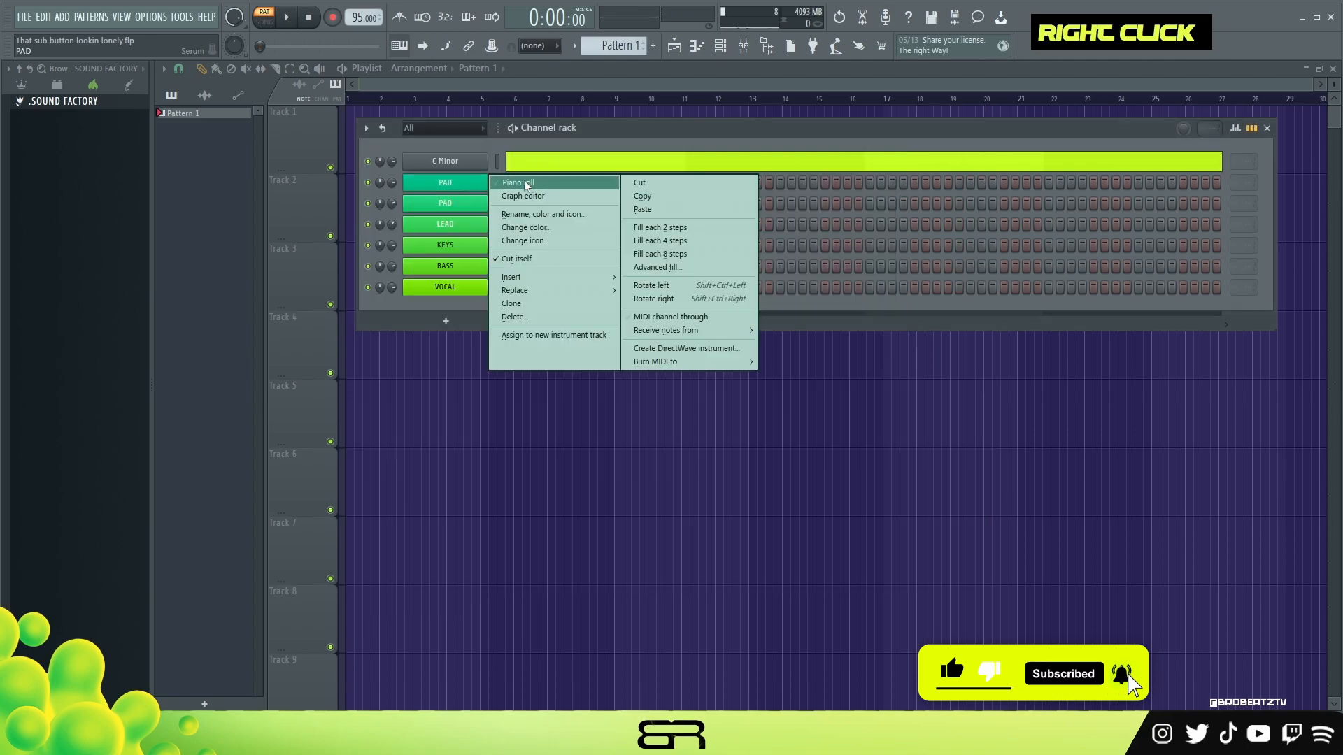
click(517, 183)
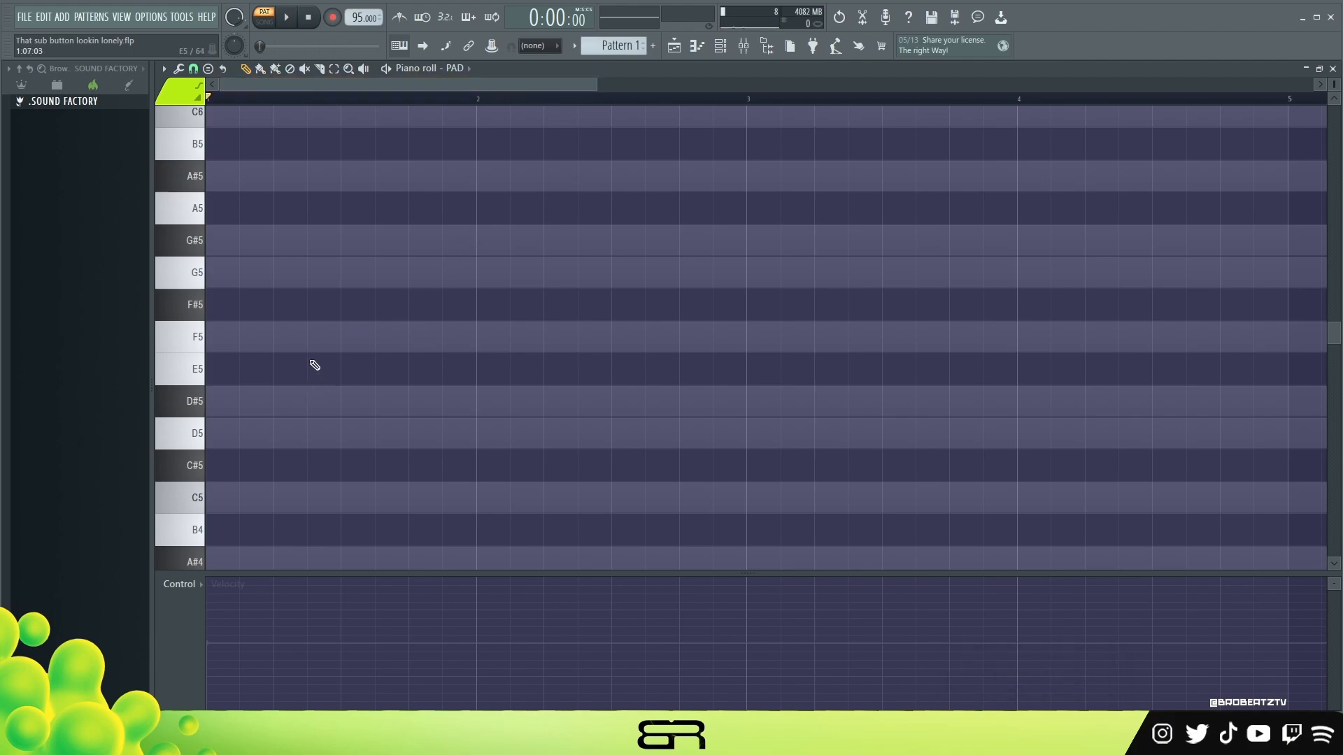
Step: Draw a one-bar C5 note in bar 1 and select it
scroll(317, 367, down, 3)
scroll(252, 434, down, 1)
double_click(221, 505)
scroll(251, 455, up, 3)
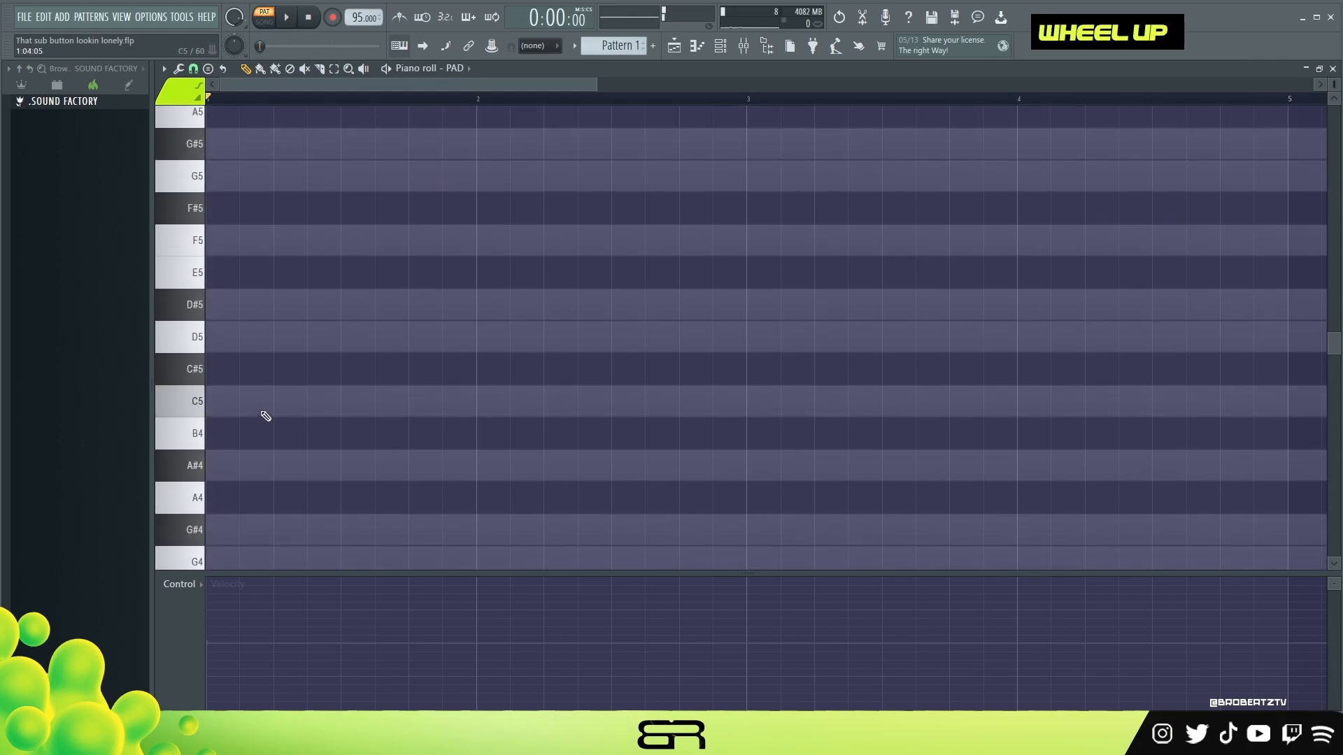
click(241, 404)
mouse_move(504, 354)
mouse_down()
mouse_move(447, 450)
mouse_move(404, 443)
mouse_up()
mouse_move(286, 405)
mouse_down()
mouse_move(304, 394)
mouse_move(282, 390)
mouse_up()
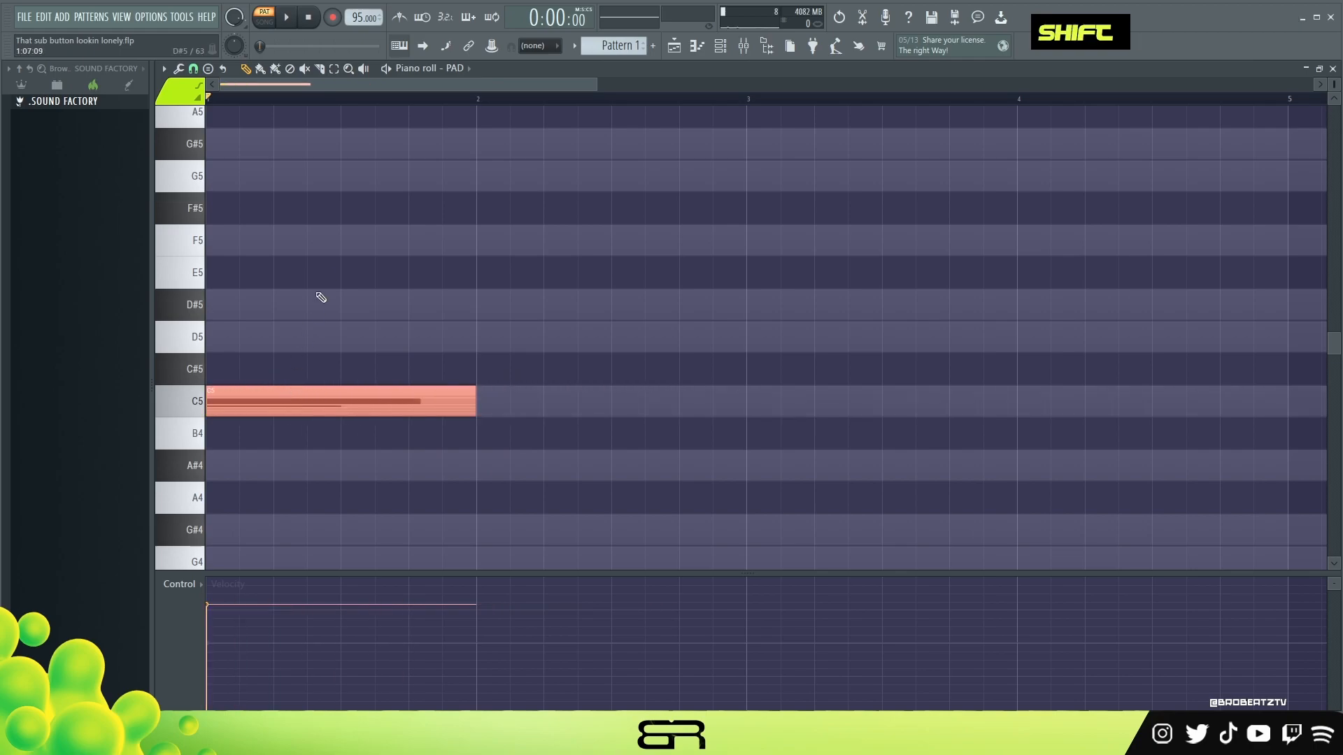
Step: Stack copies of the C5 note on D#5 and G5 to form a C minor chord in bar 1 and play it
click(209, 69)
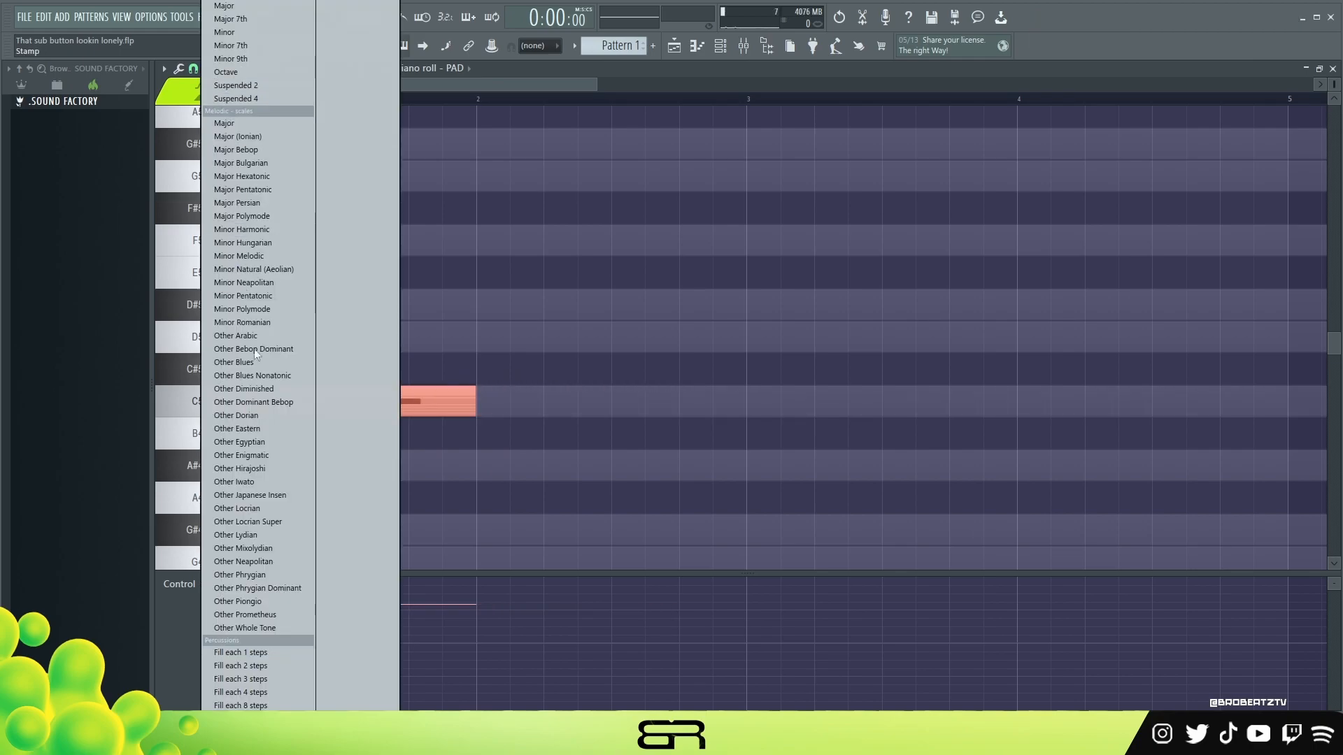
click(230, 33)
drag(591, 209, 207, 401)
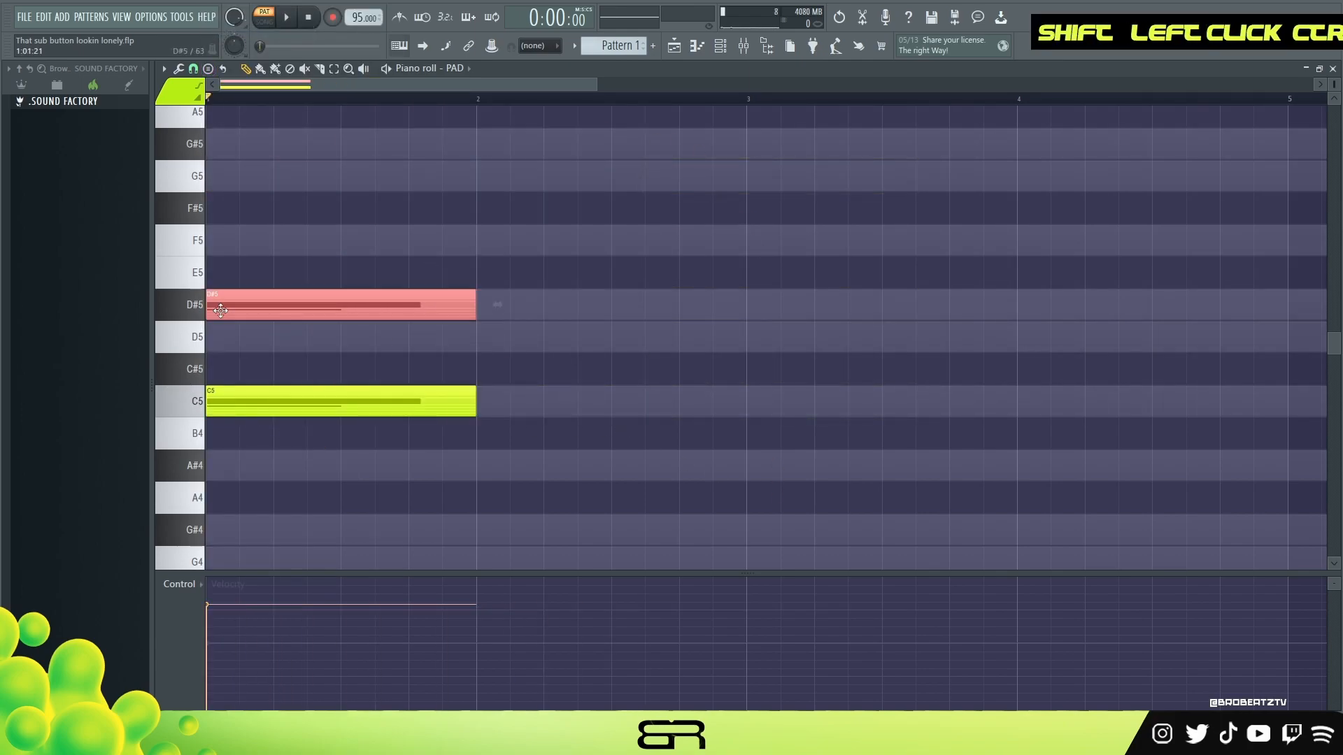
drag(241, 294, 219, 165)
key(space)
key(space)
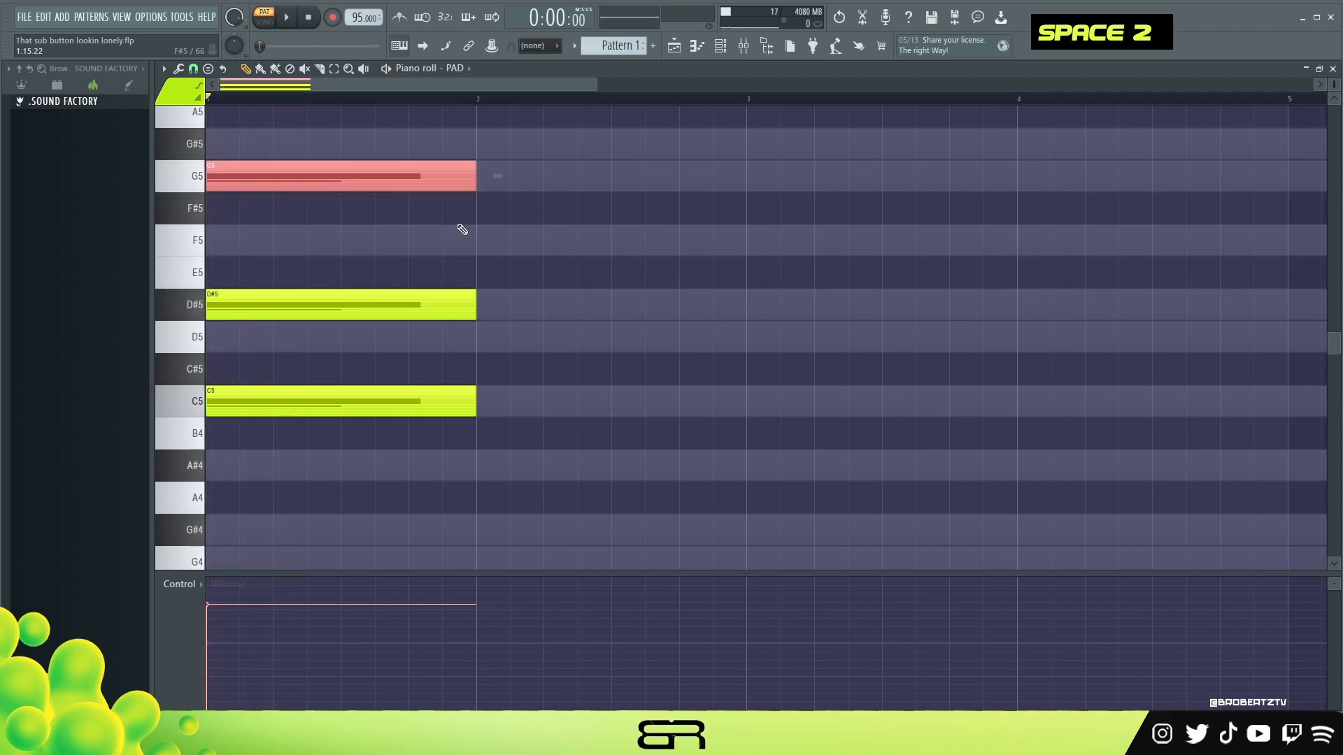
Step: Duplicate the whole bar 1 chord into bar 2
scroll(532, 336, up, 3)
right_click(545, 367)
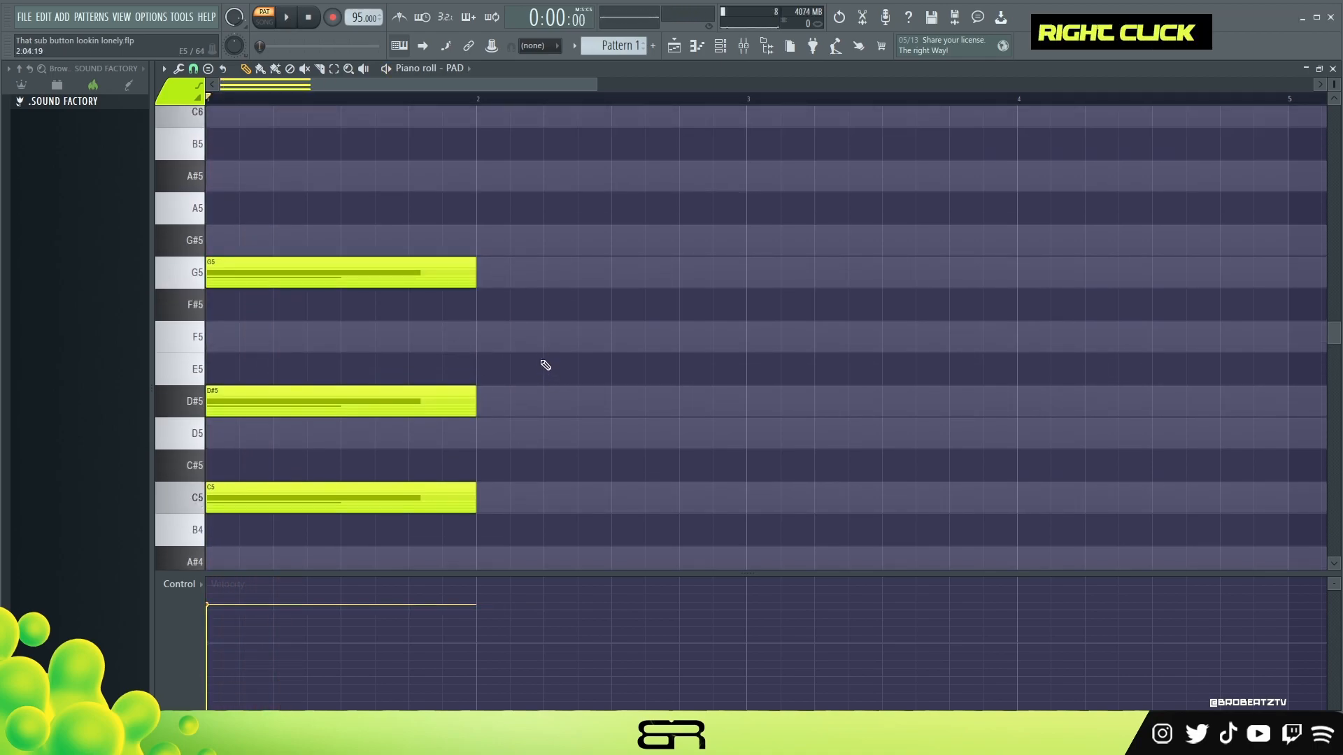
scroll(543, 360, down, 3)
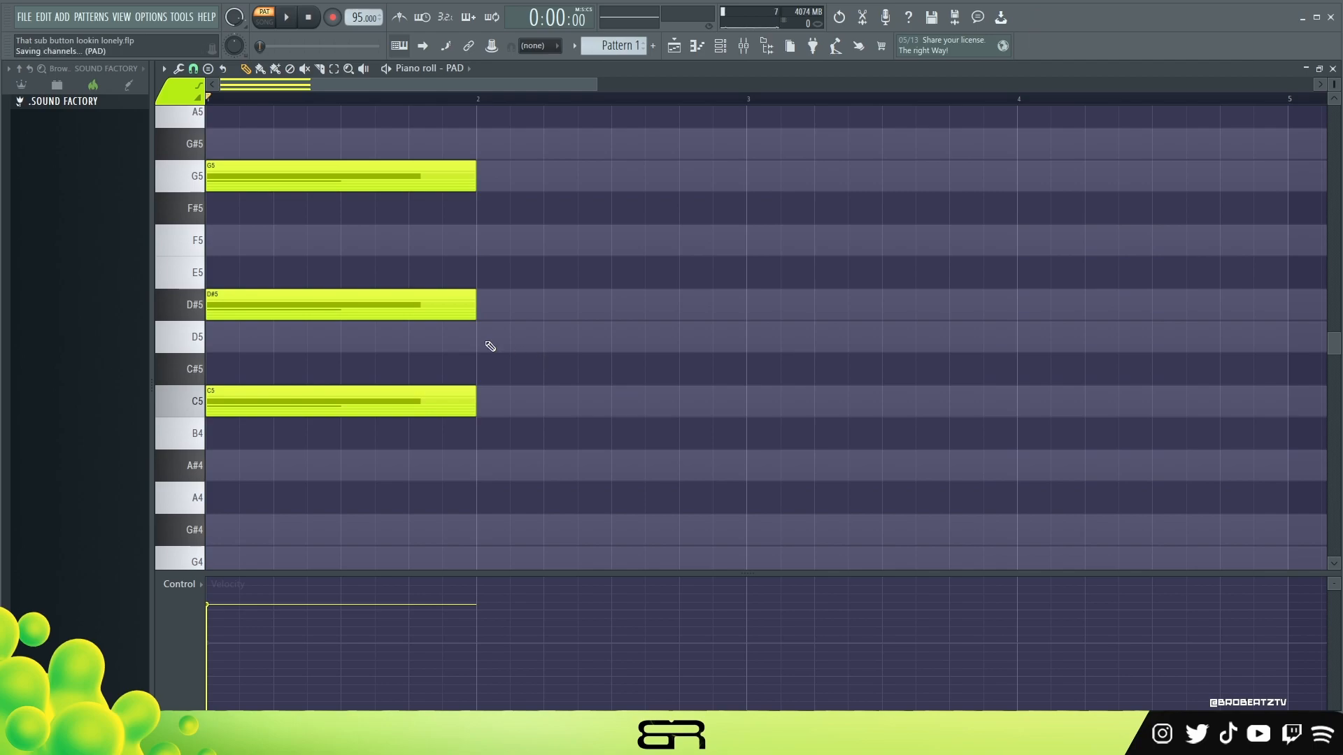
drag(388, 129, 357, 287)
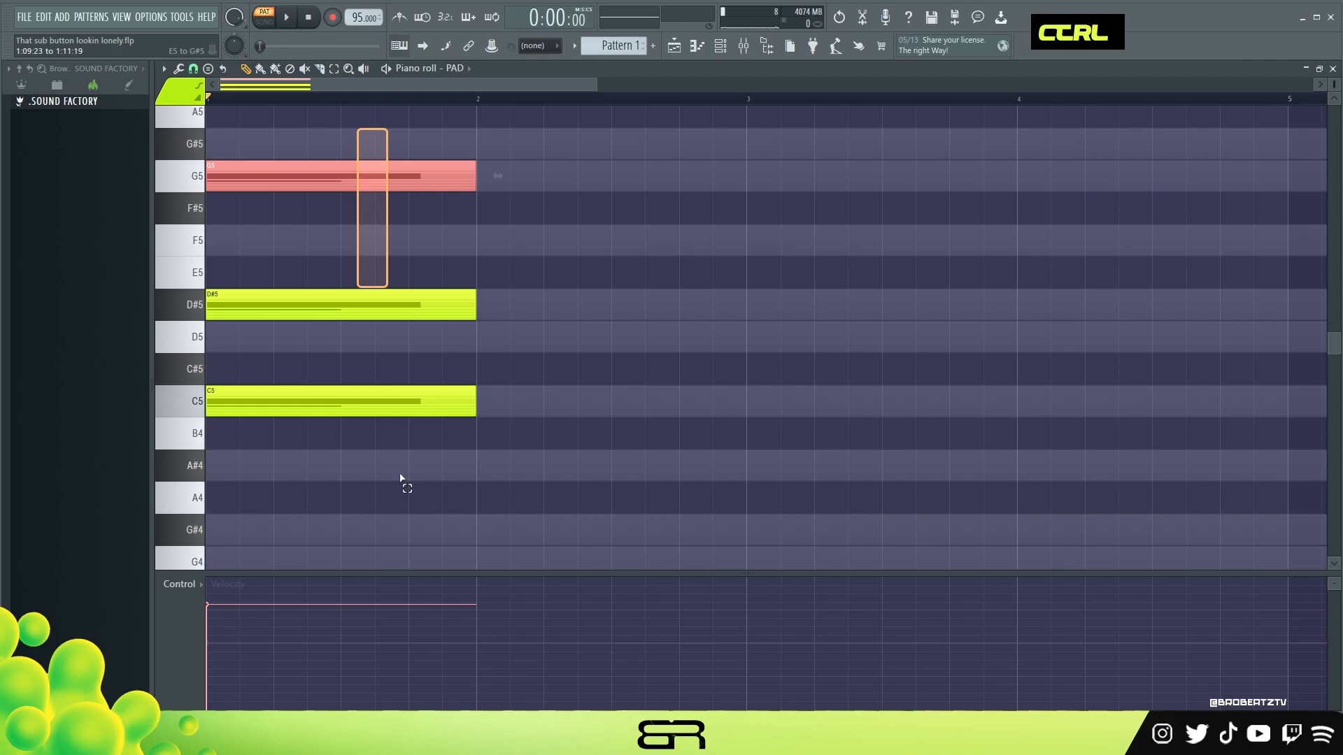
key(ctrl+a)
drag(272, 311, 516, 331)
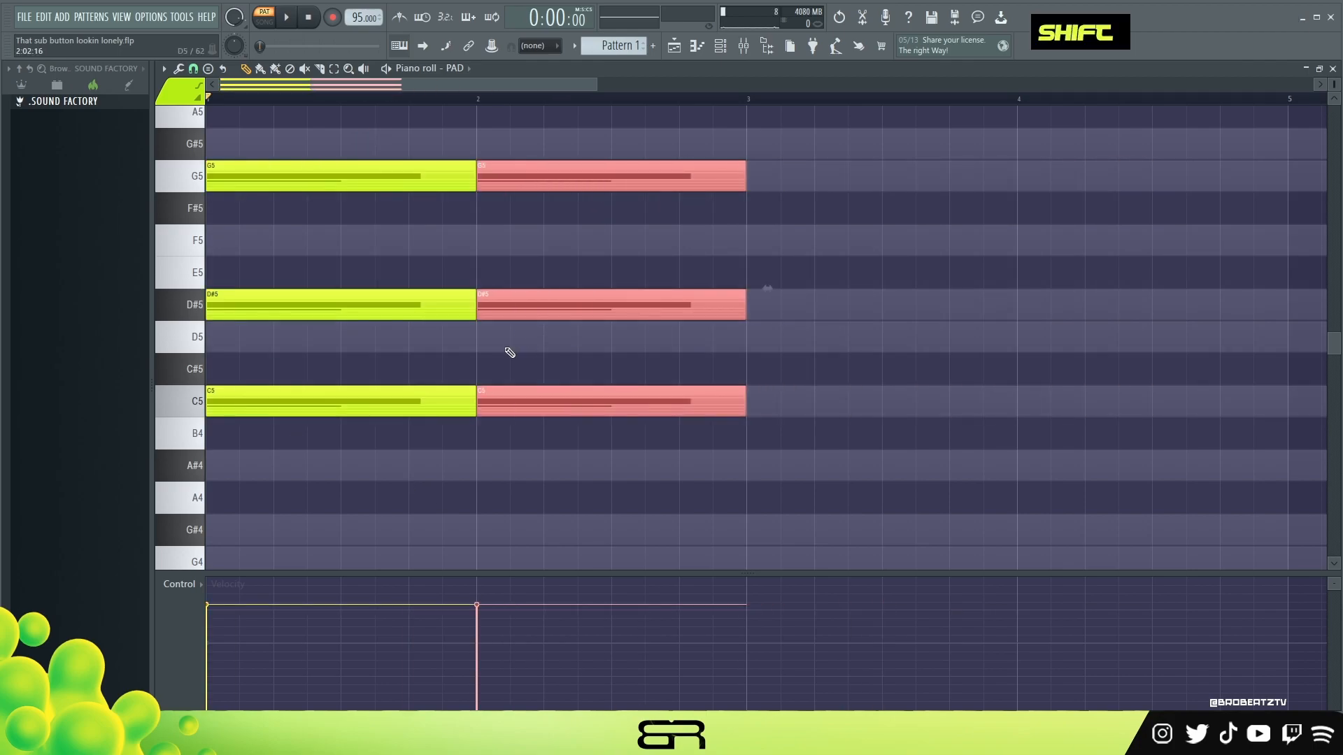
Step: Copy the bar 2 chord's G5 note up to A#5 and play both chords
scroll(517, 348, up, 3)
right_click(539, 339)
drag(540, 241, 551, 306)
drag(542, 274, 523, 168)
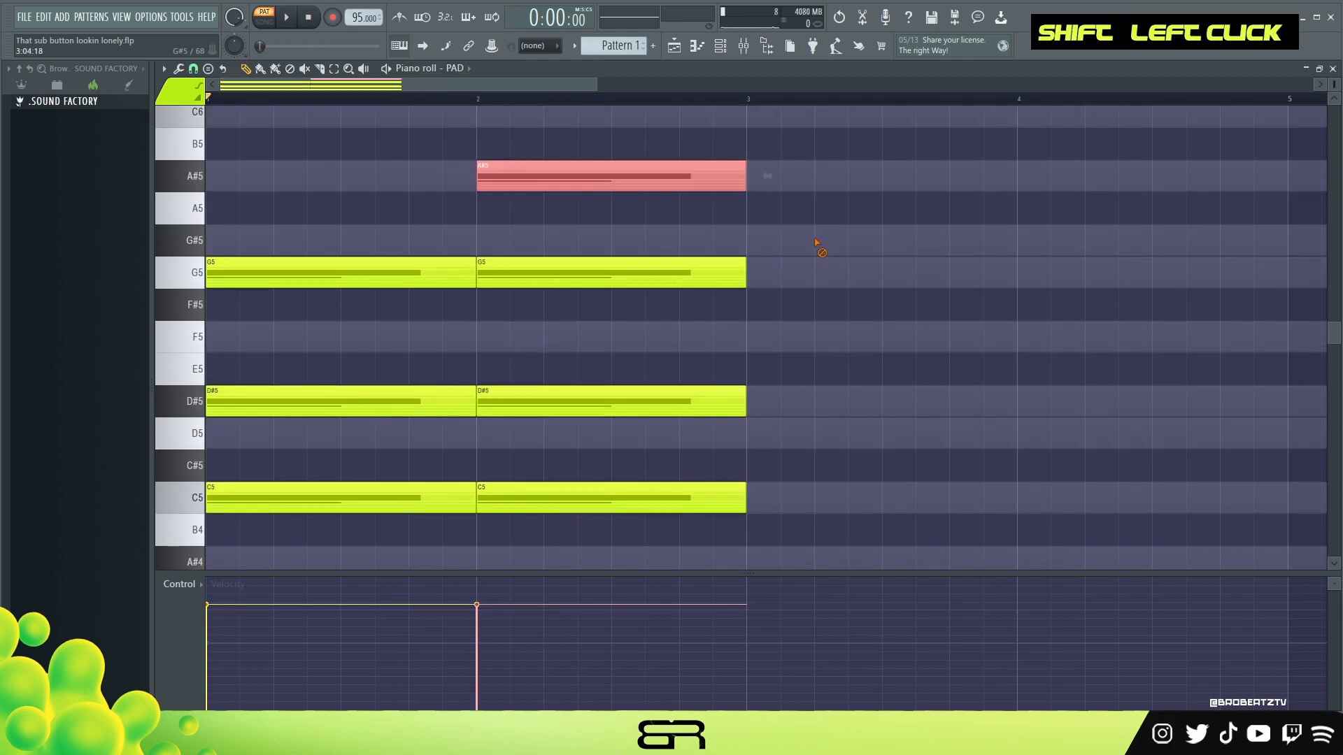
click(790, 238)
key(space)
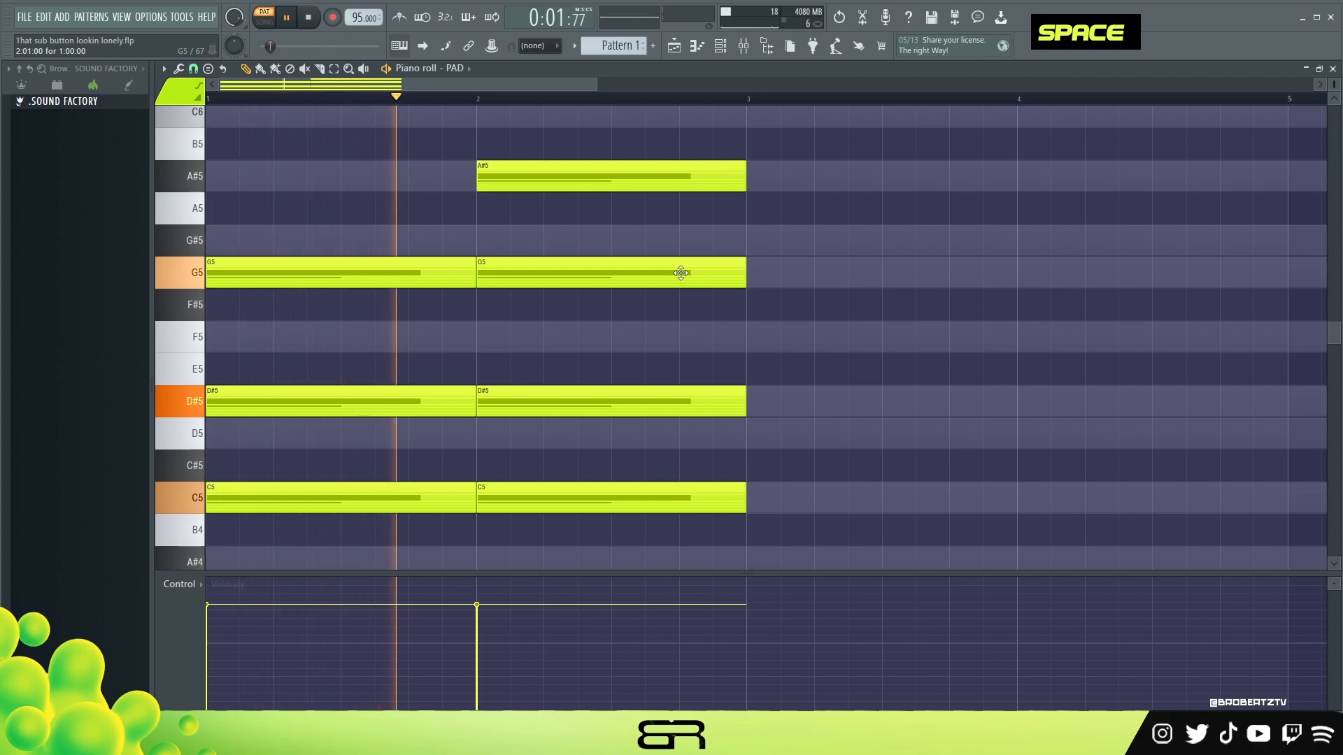
key(space)
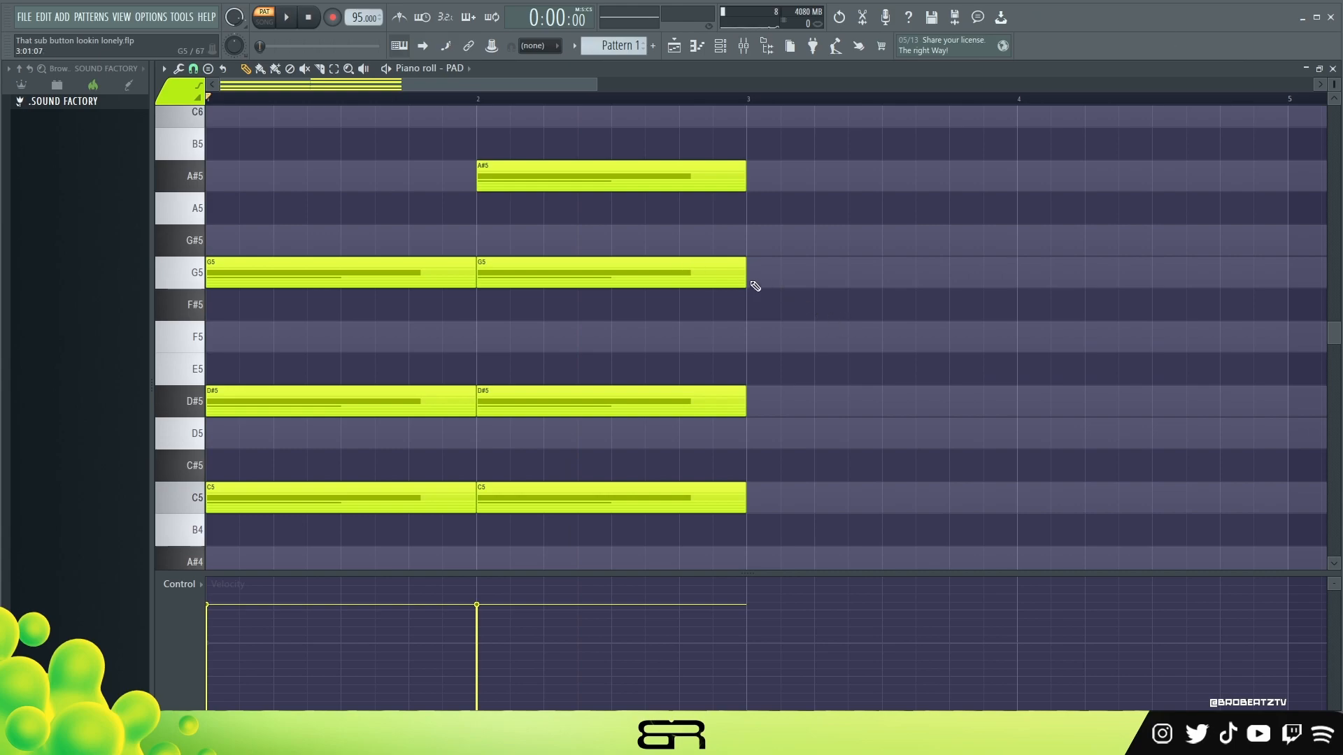
Step: Move the four-note chord from bar 2 to bar 3 and keep it selected
drag(795, 128, 560, 526)
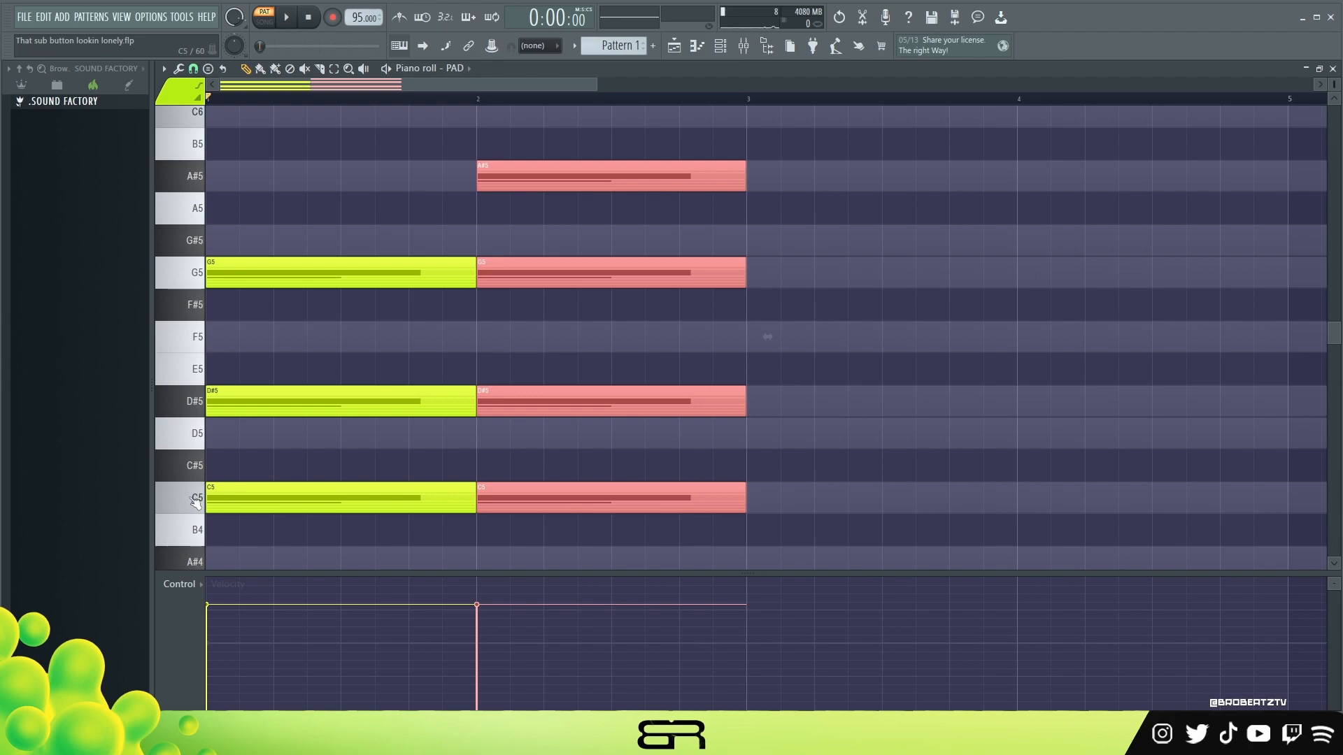
drag(523, 490, 796, 486)
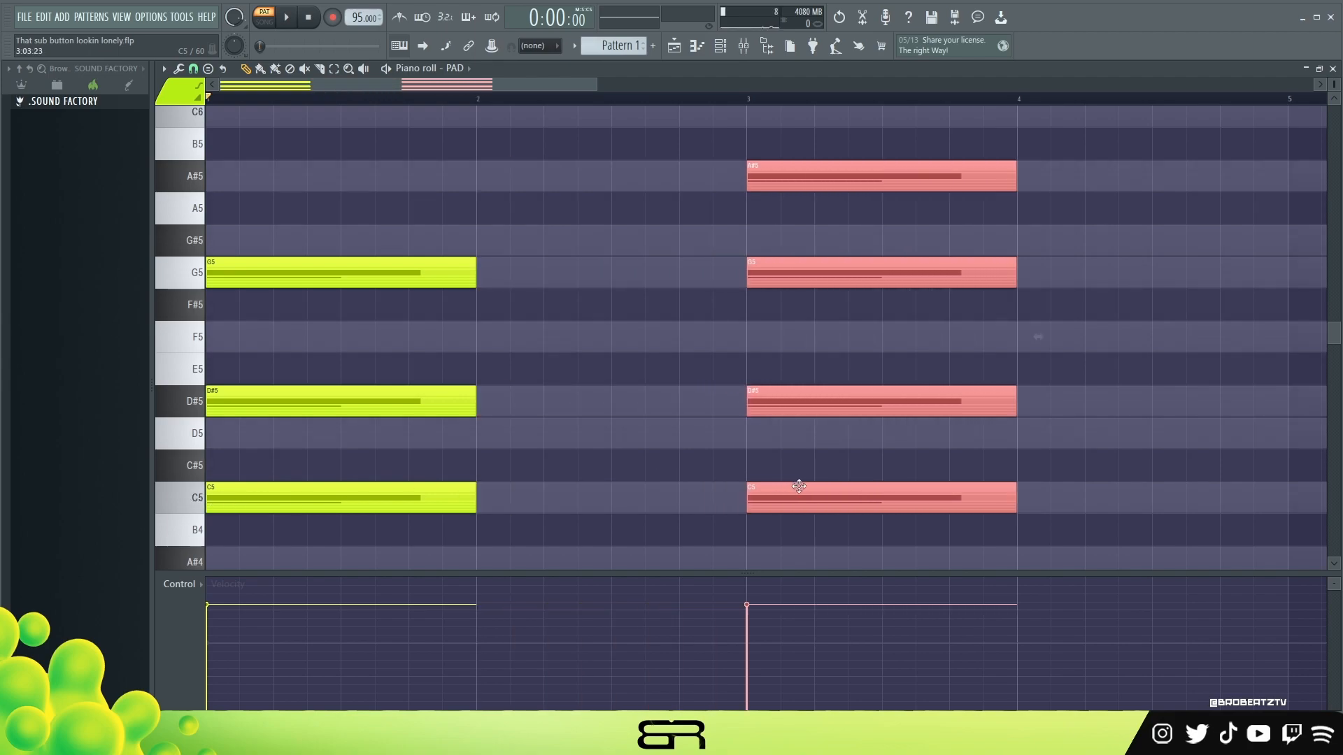
right_click(731, 442)
drag(488, 128, 744, 555)
drag(762, 115, 920, 531)
Step: Duplicate the four-note chord from bar 3 into bar 4
scroll(708, 332, down, 1)
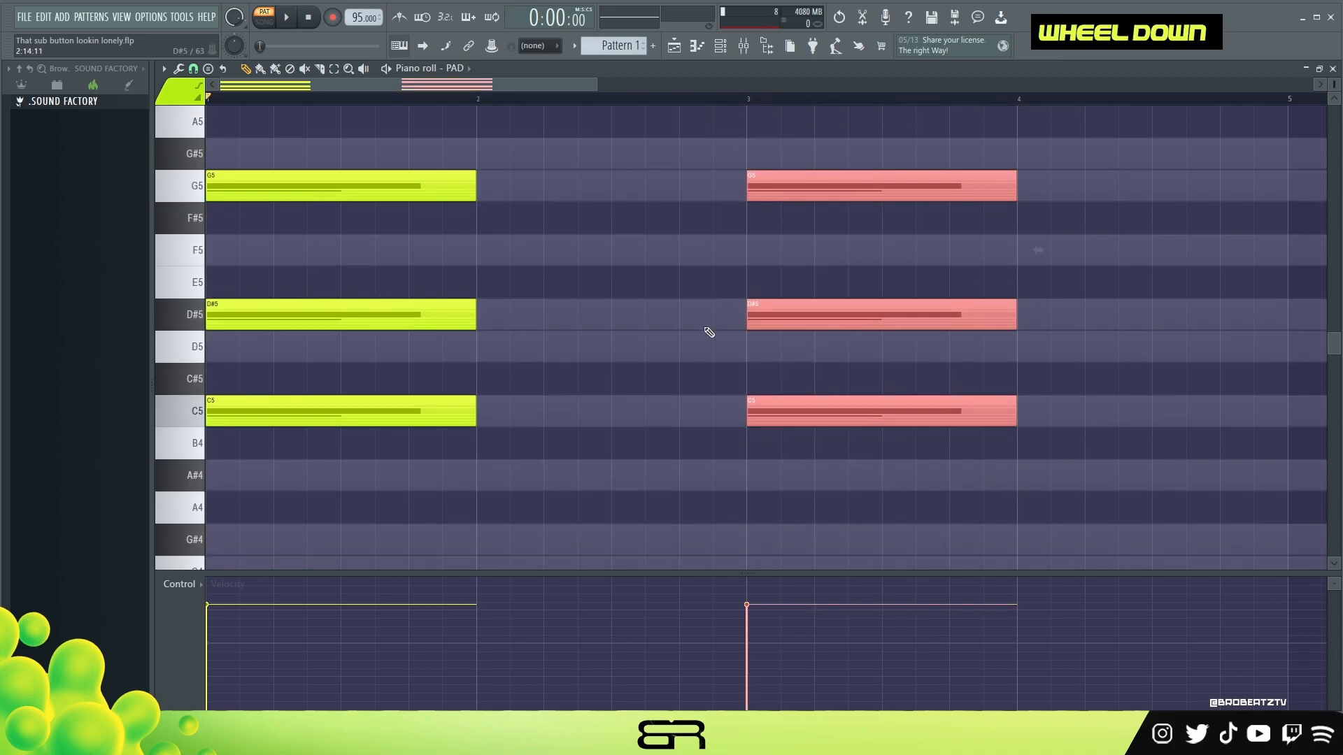
scroll(766, 257, up, 3)
mouse_move(804, 183)
mouse_down()
mouse_move(1118, 204)
mouse_move(1075, 203)
mouse_up()
drag(1070, 139, 1179, 502)
scroll(1070, 422, up, 3)
scroll(1070, 423, down, 1)
right_click(637, 300)
scroll(608, 307, down, 2)
scroll(559, 320, up, 2)
mouse_move(502, 234)
mouse_down()
mouse_move(590, 255)
mouse_move(672, 333)
mouse_move(658, 358)
mouse_up()
scroll(655, 360, down, 3)
scroll(661, 356, up, 3)
scroll(1334, 84, up, 2)
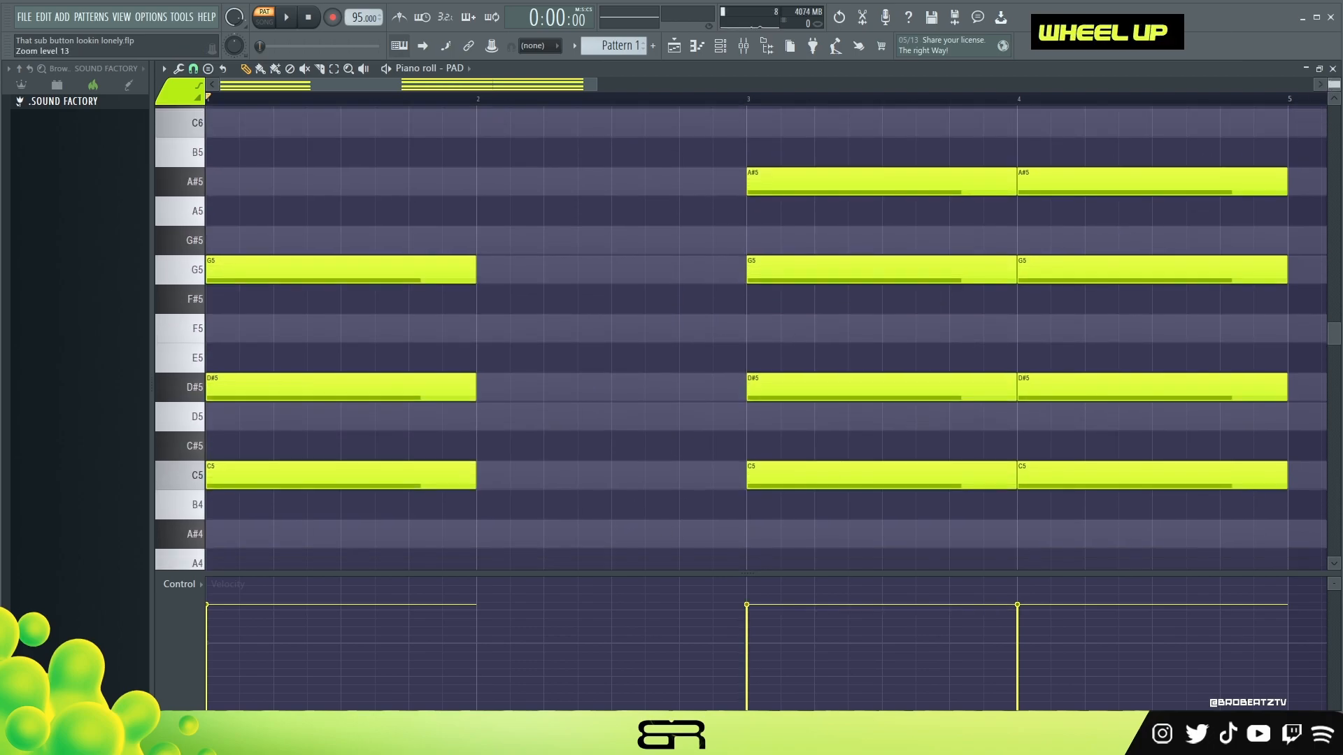
right_click(563, 329)
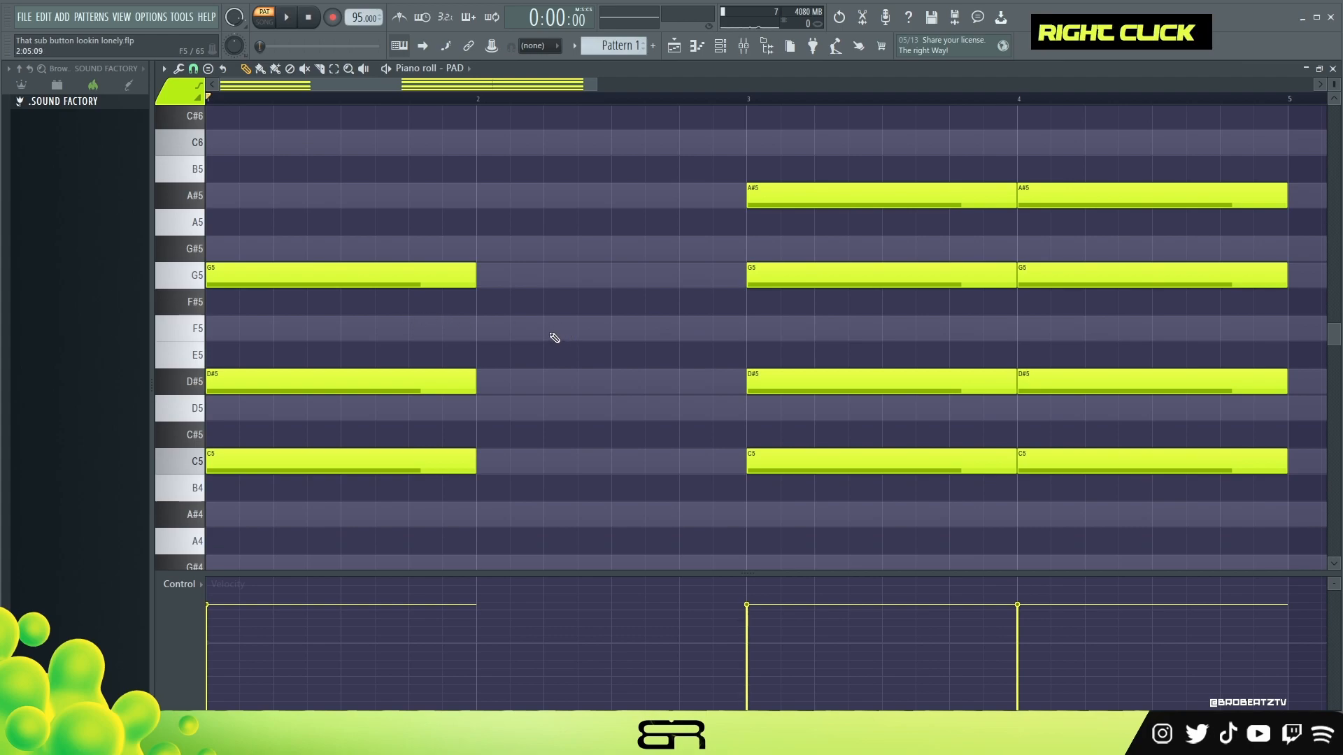
Step: Try an A#4-rooted chord in the empty bar 2 and delete its notes
ctrl+click(301, 275)
drag(301, 275, 297, 195)
key(ctrl+Down)
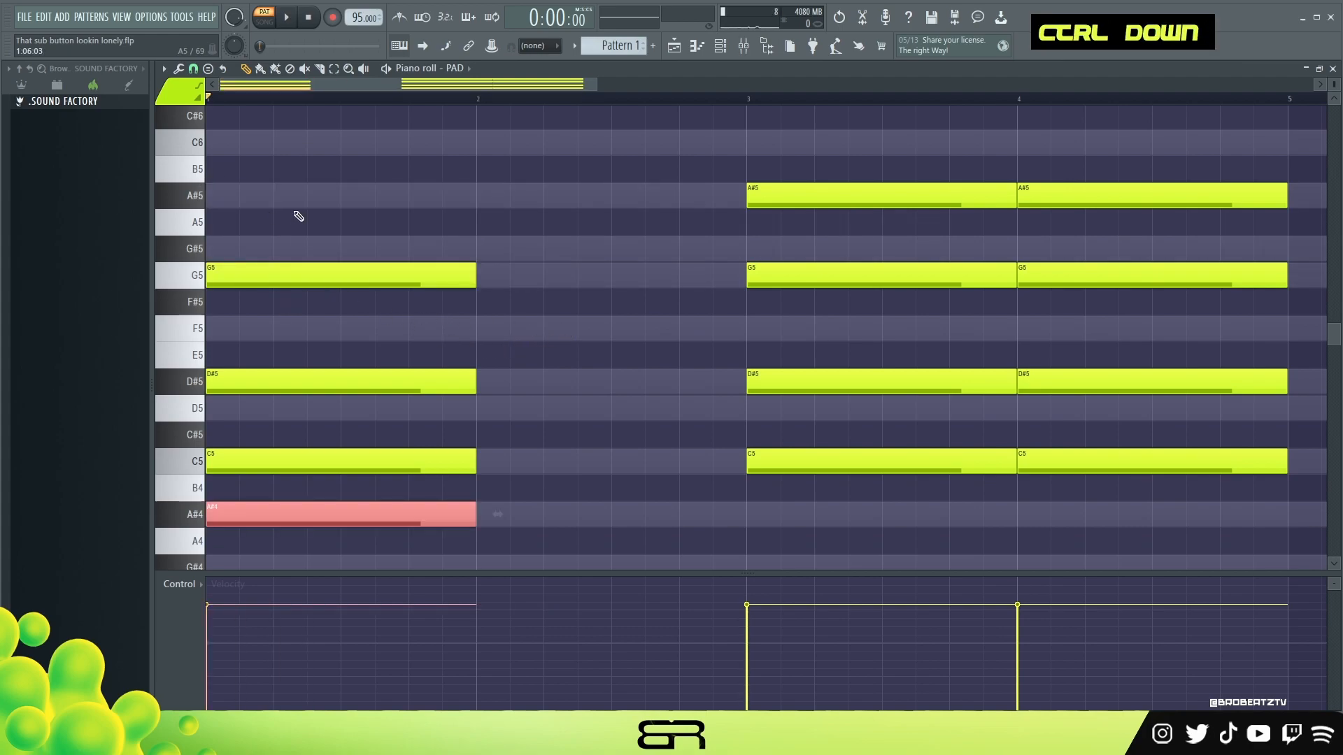
drag(303, 514, 572, 514)
shift+drag(531, 514, 518, 318)
right_click(525, 325)
right_click(600, 409)
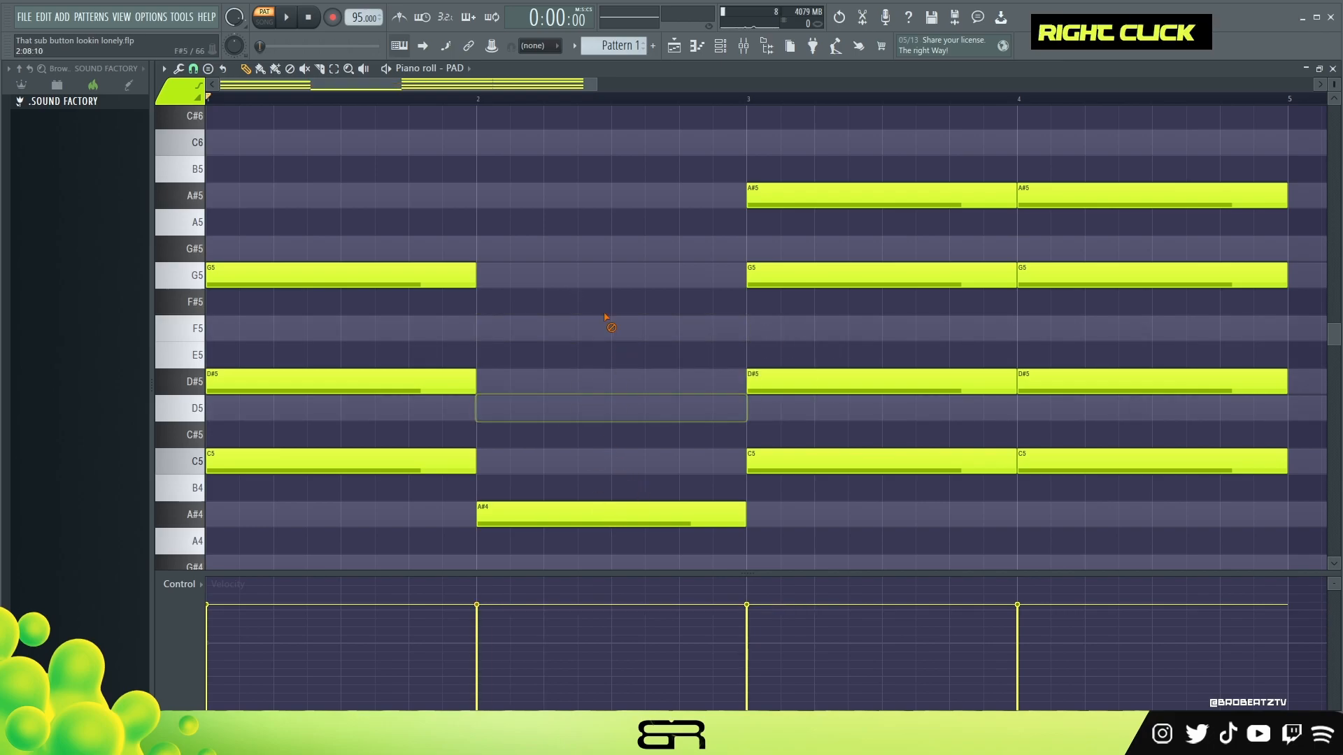
right_click(570, 514)
Step: Draw a one-bar F5 note in bar 1
scroll(519, 449, down, 2)
scroll(477, 429, up, 2)
click(218, 328)
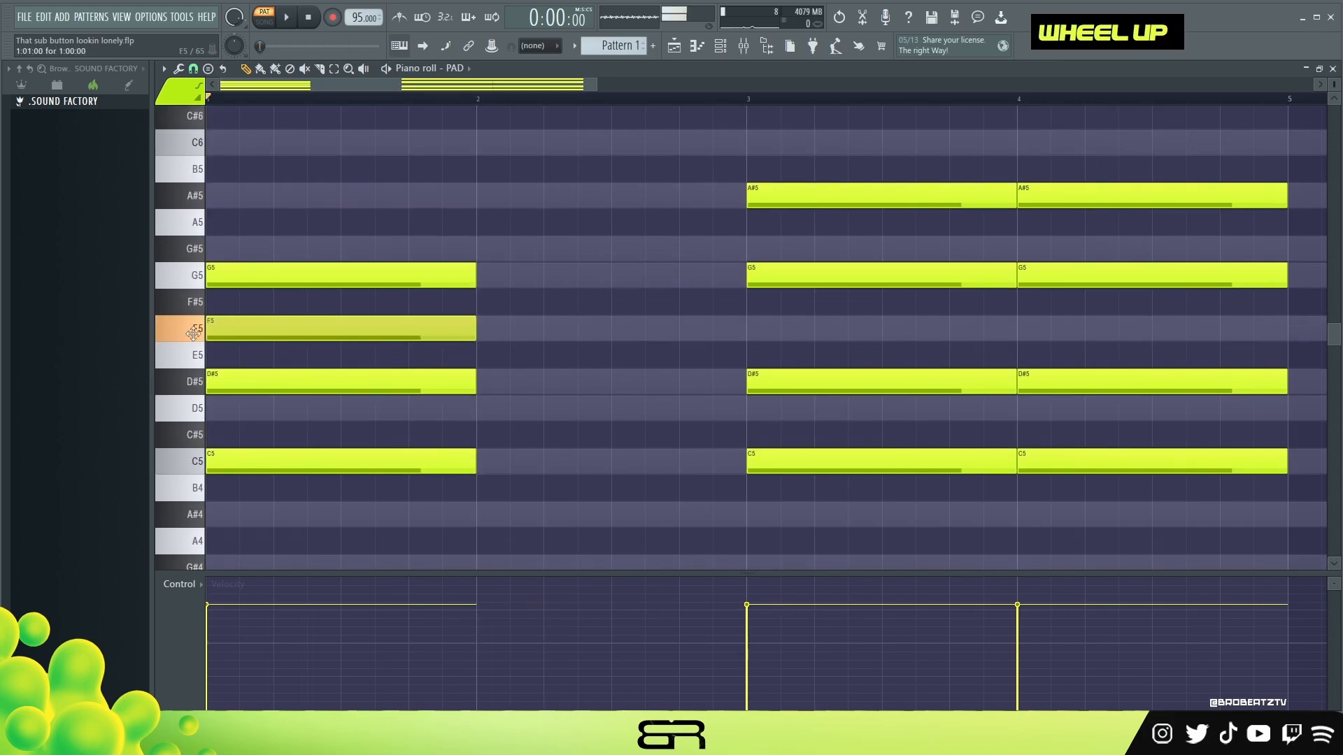
Step: Try a one-bar D5 note alongside the F5 note in bar 1 and remove it
click(232, 409)
drag(231, 409, 218, 409)
ctrl+shift+click(276, 410)
ctrl+shift+drag(332, 330, 333, 364)
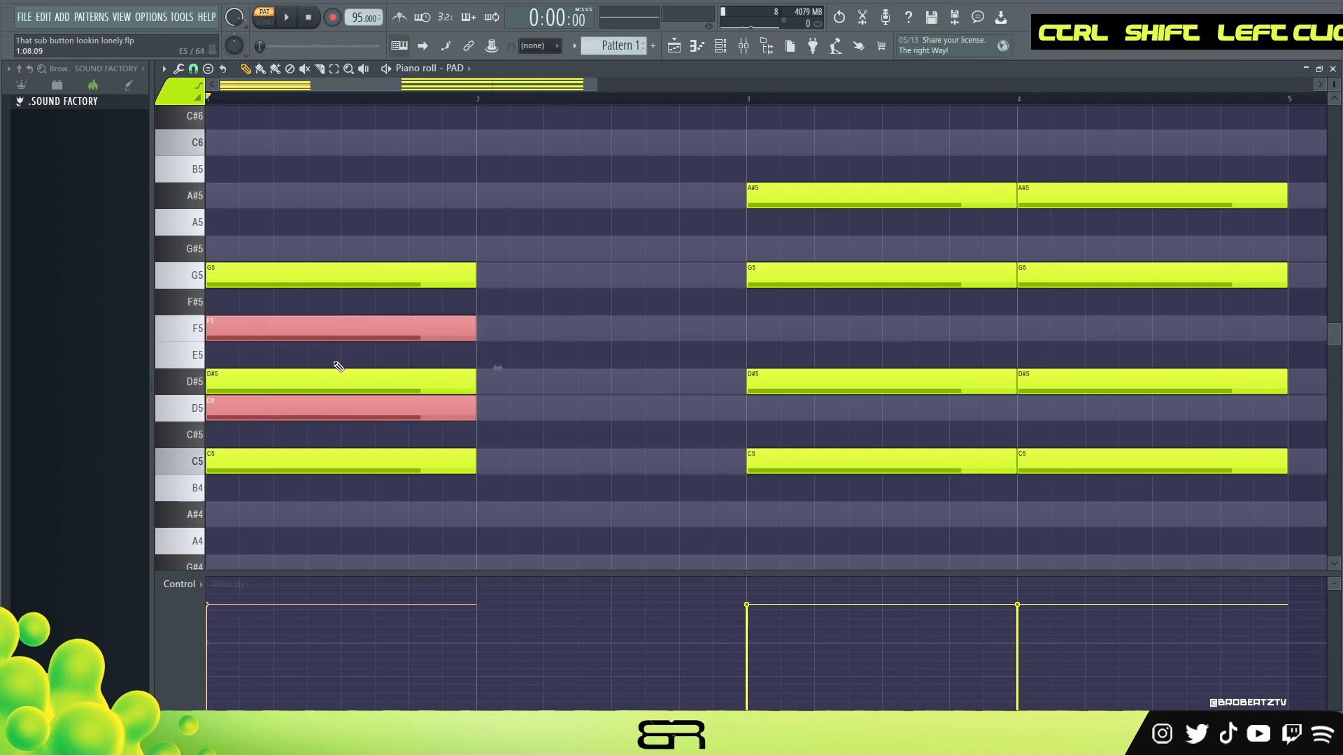
right_click(470, 304)
click(412, 470)
right_click(337, 403)
Step: Lower the F5 note in bar 1 by one octave to F4 as the chord's bass note
ctrl+click(336, 327)
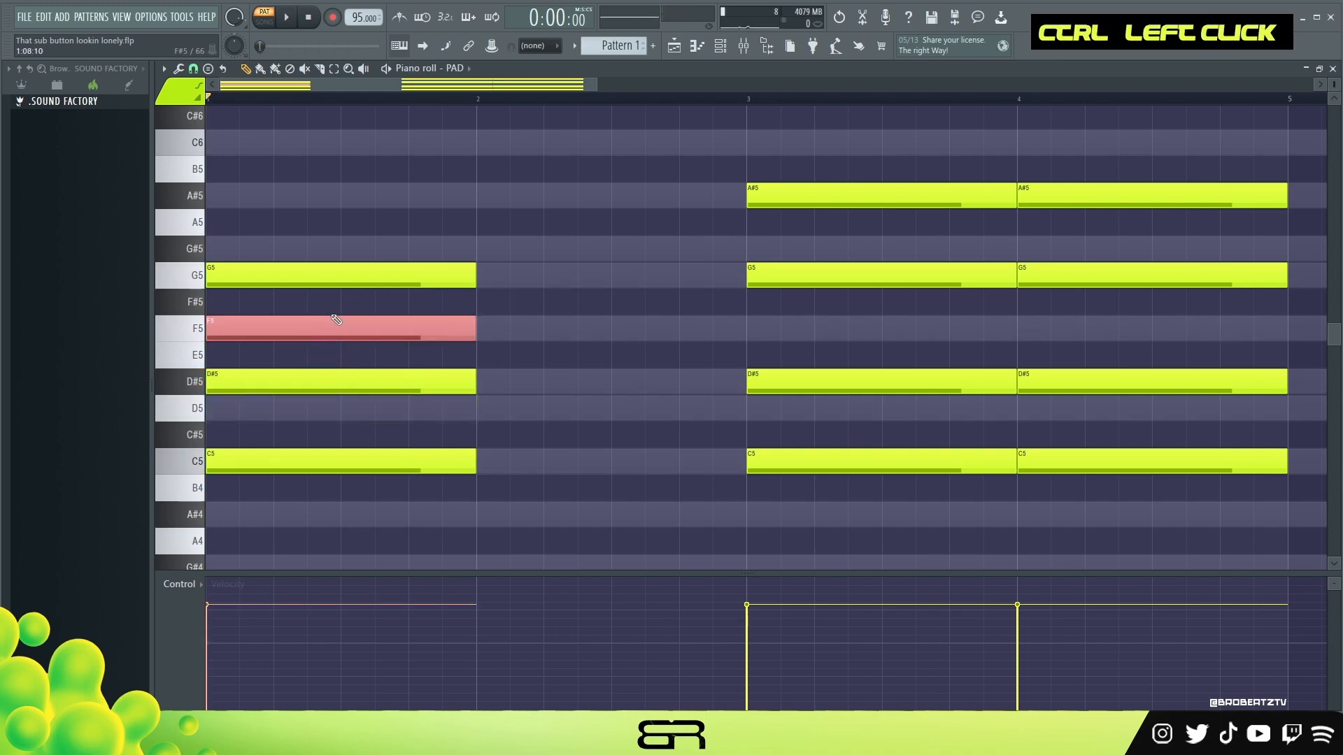
key(shift+Down)
scroll(521, 359, down, 3)
scroll(501, 366, up, 1)
Step: Place one-bar G4, G5 and D5 notes in bar 2 by copying from the bass note
mouse_move(504, 449)
ctrl+mouse_down()
mouse_move(206, 498)
mouse_move(501, 459)
ctrl+mouse_up()
ctrl+drag(359, 422, 544, 434)
ctrl+click(555, 442)
key(ctrl+Up)
scroll(606, 410, up, 3)
scroll(606, 410, down, 4)
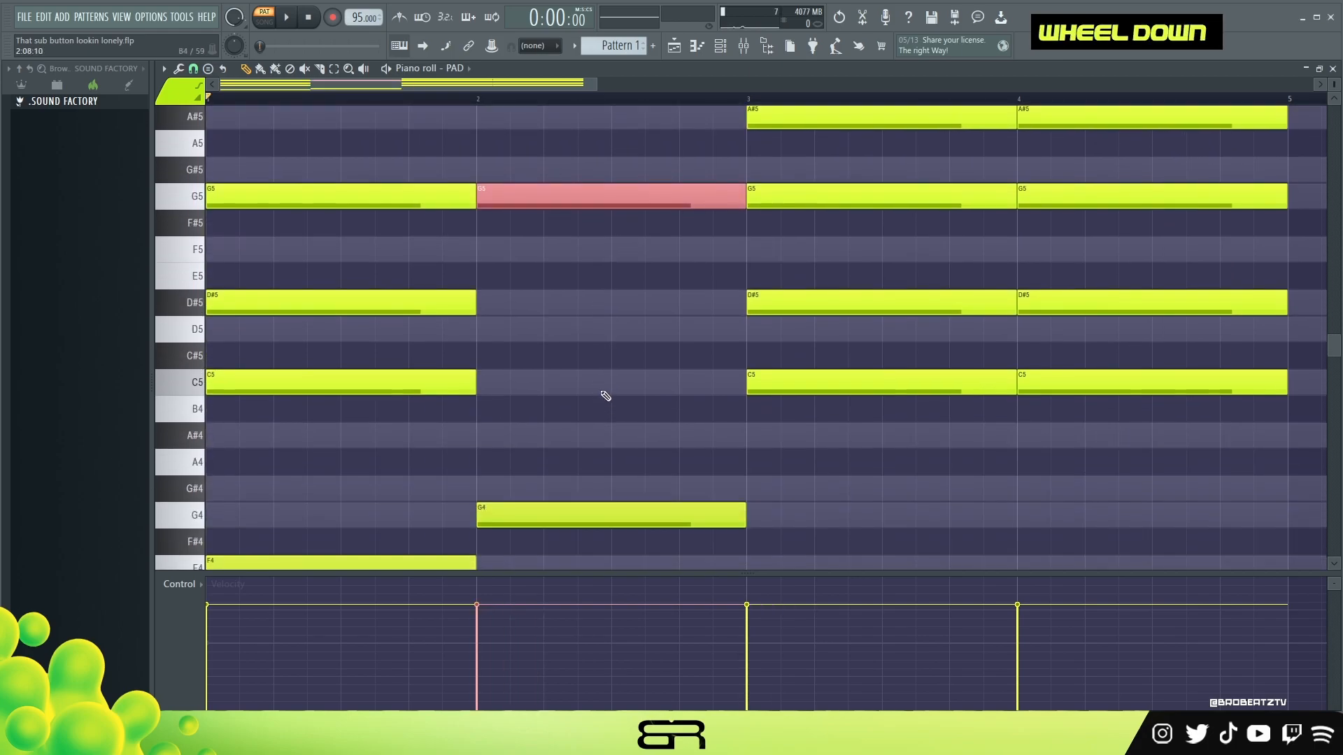
shift+drag(605, 509, 576, 332)
right_click(602, 429)
Step: Play back the progression to check how its chords sound, and stop playback
key(space)
scroll(630, 434, up, 3)
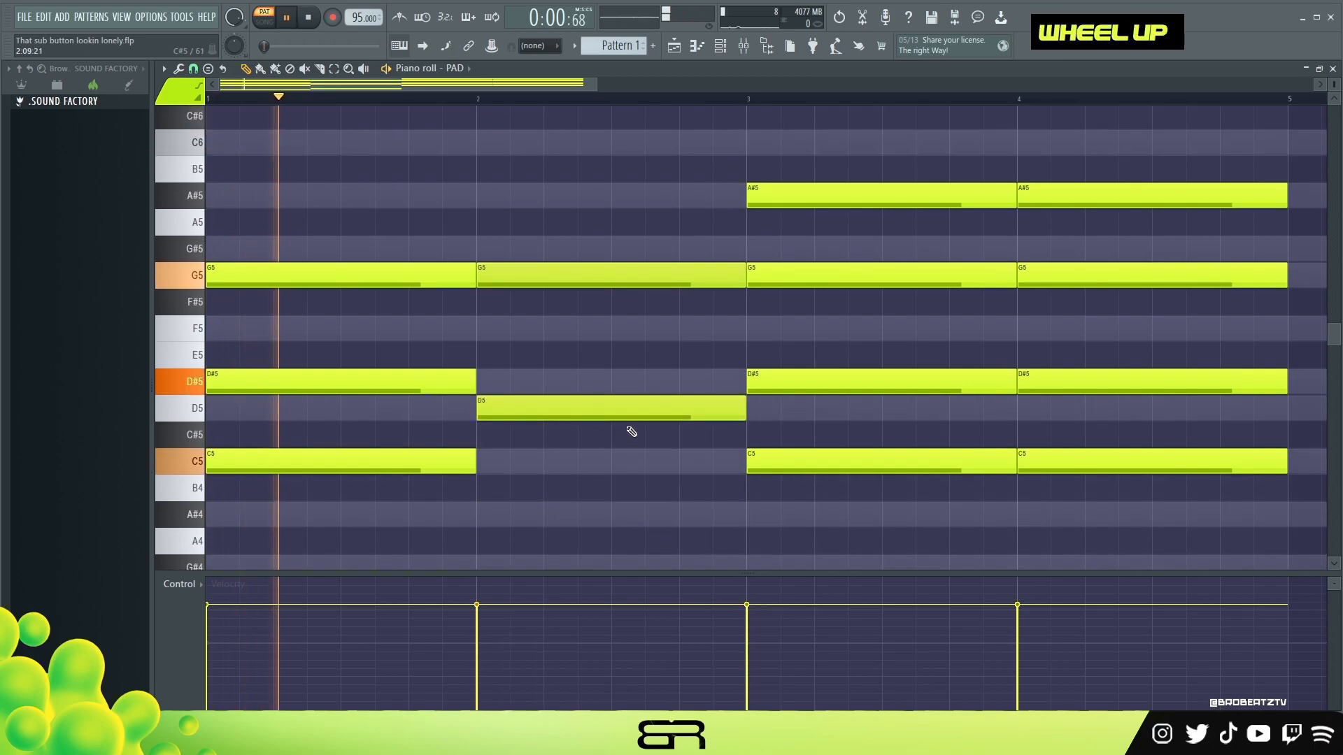
scroll(628, 430, down, 3)
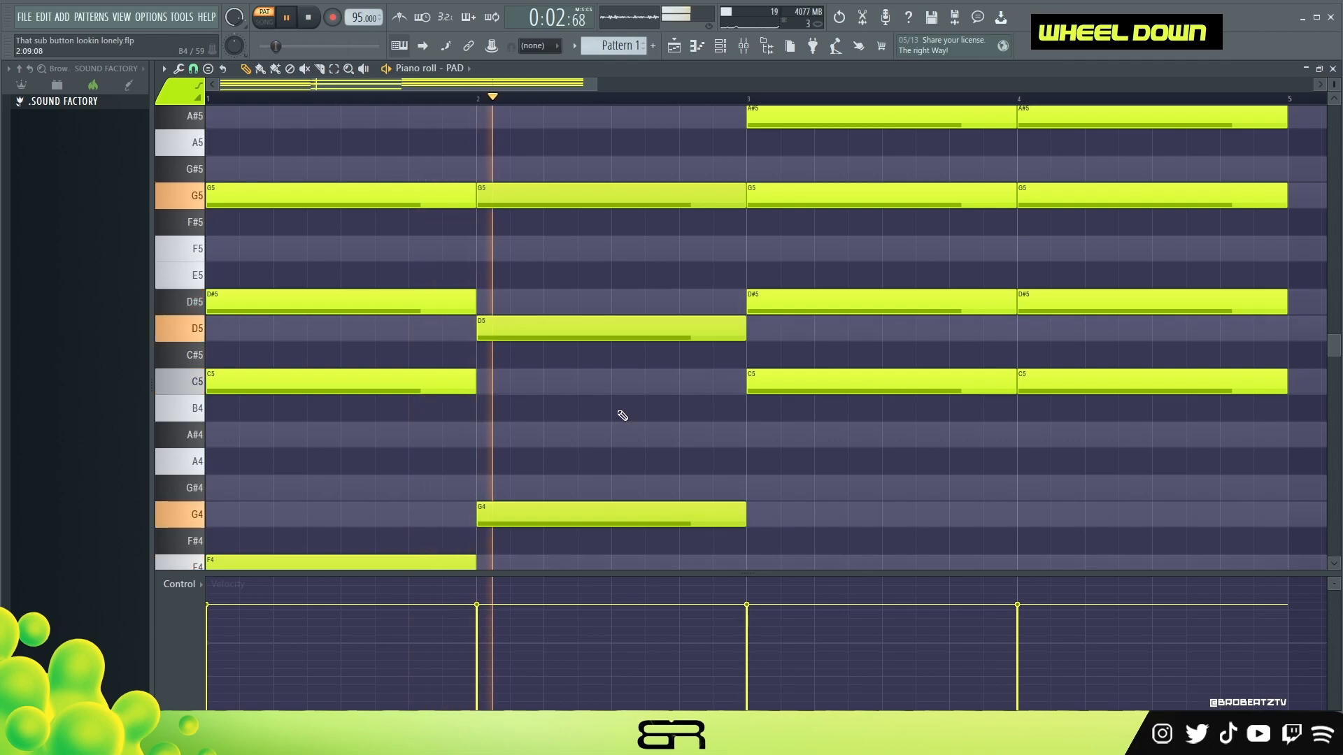
scroll(797, 378, up, 3)
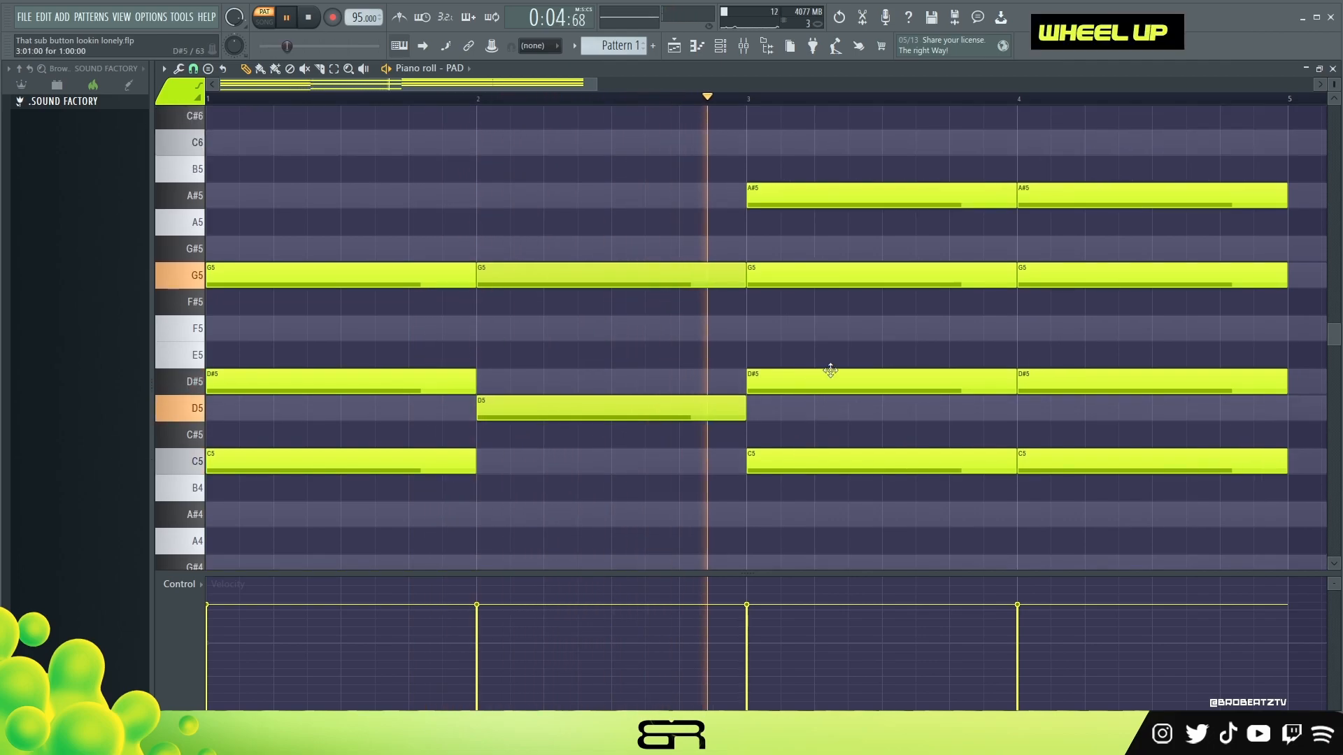
ctrl+right_click(678, 350)
ctrl+right_click(678, 351)
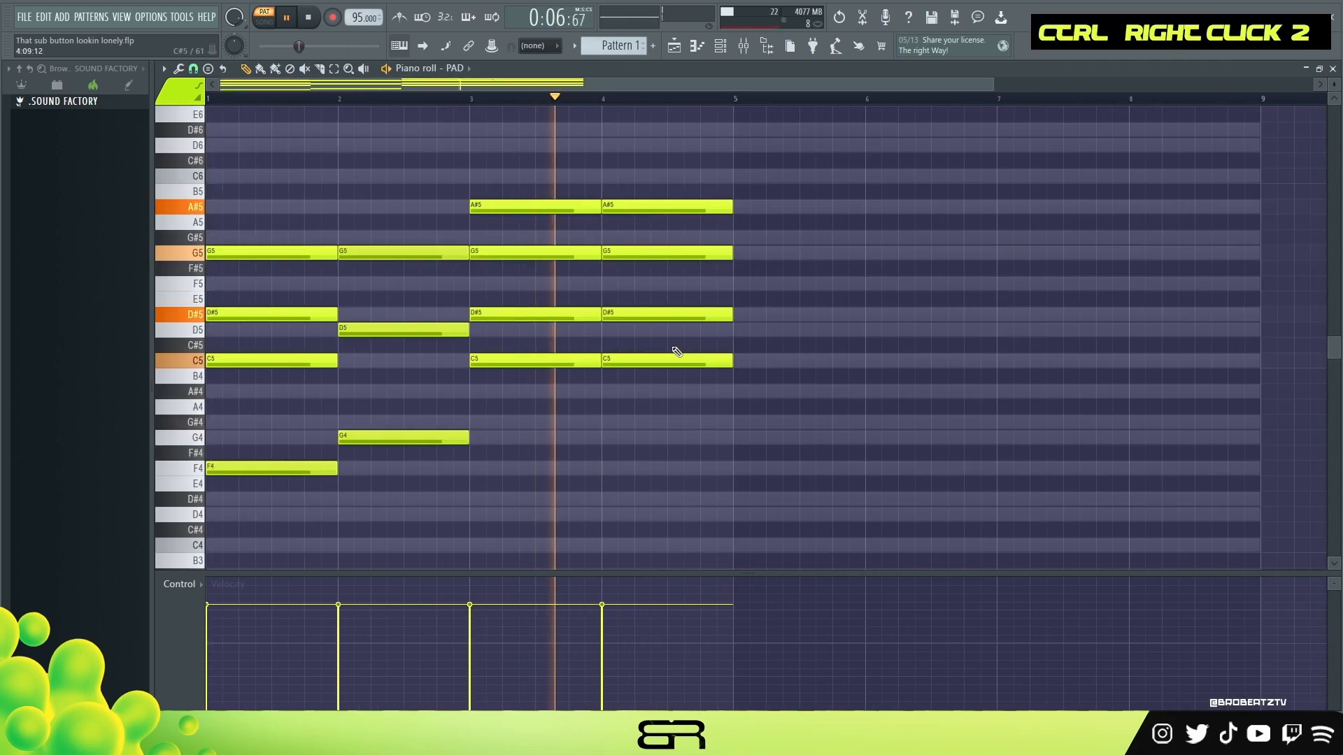
key(space)
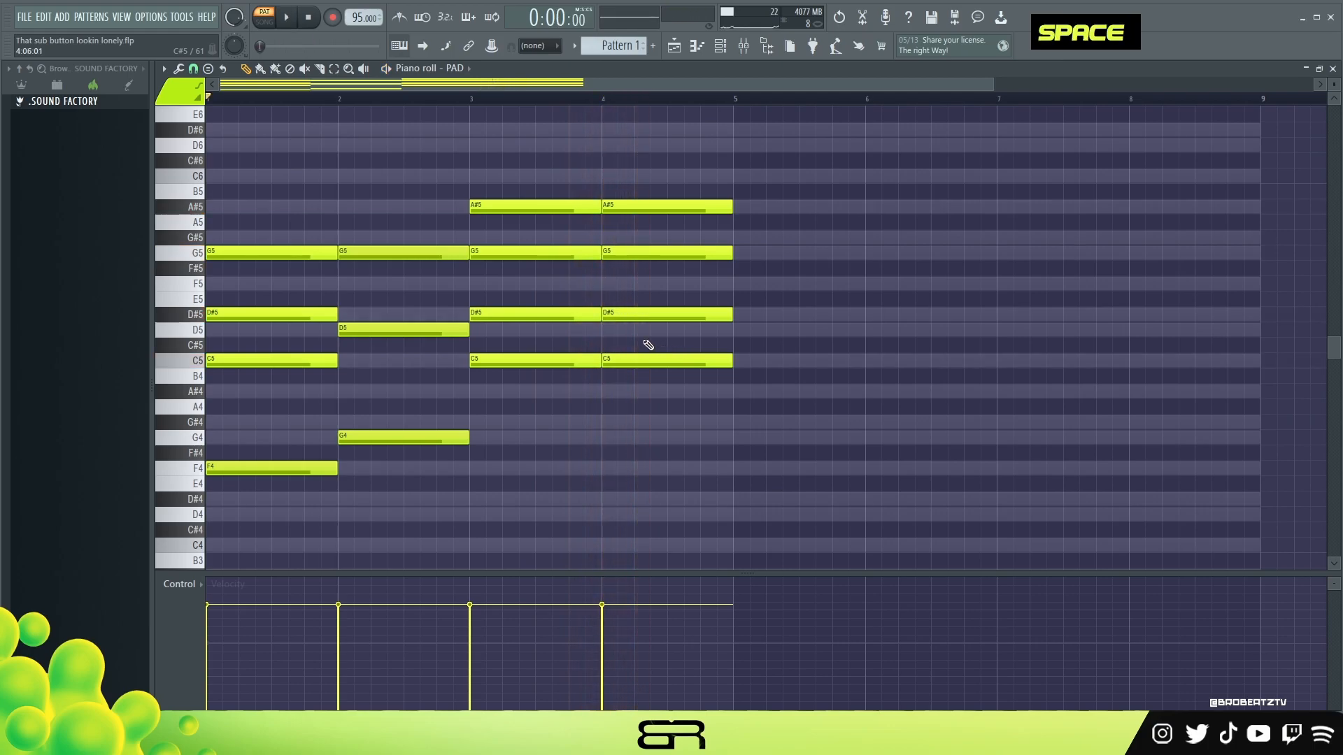
Step: Add a one-bar A#4 note to the chord in bar 2
click(341, 392)
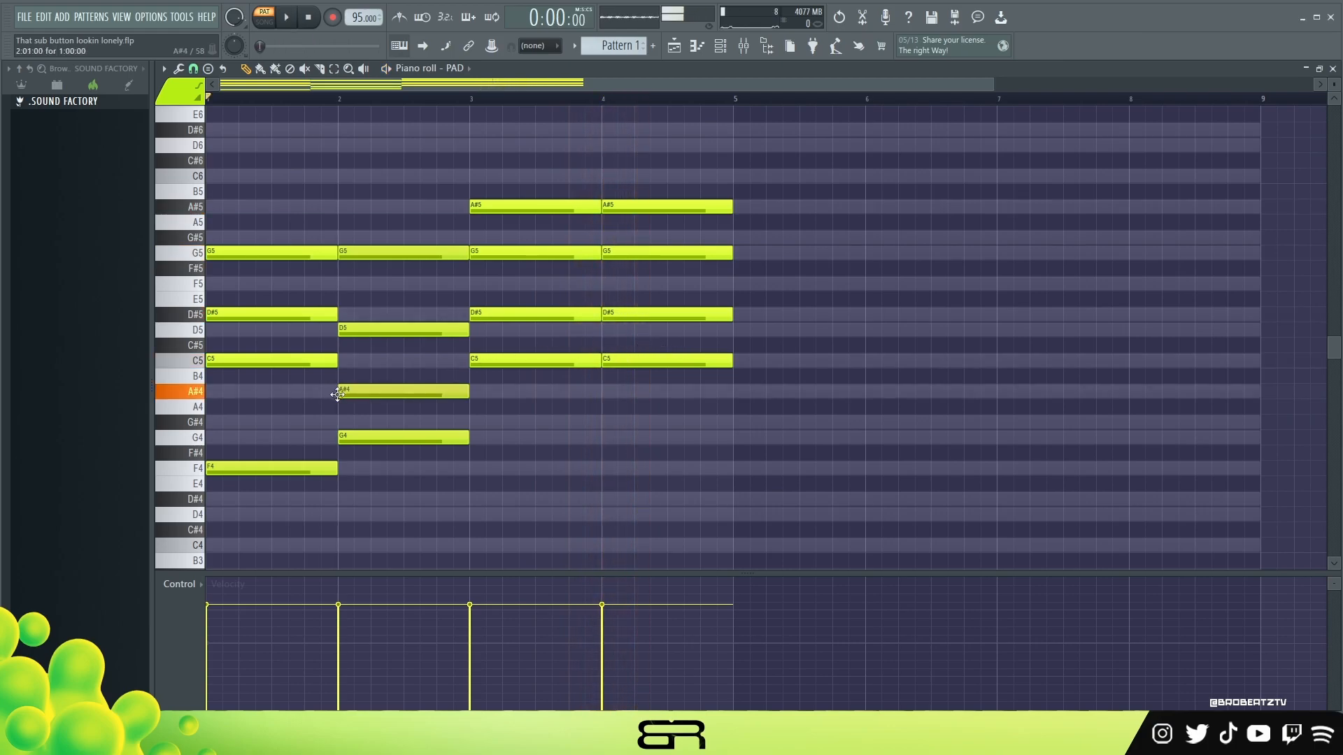
Step: Try the A#4 note in bar 2 one octave higher during playback, and delete that note from the chord
click(309, 99)
key(space)
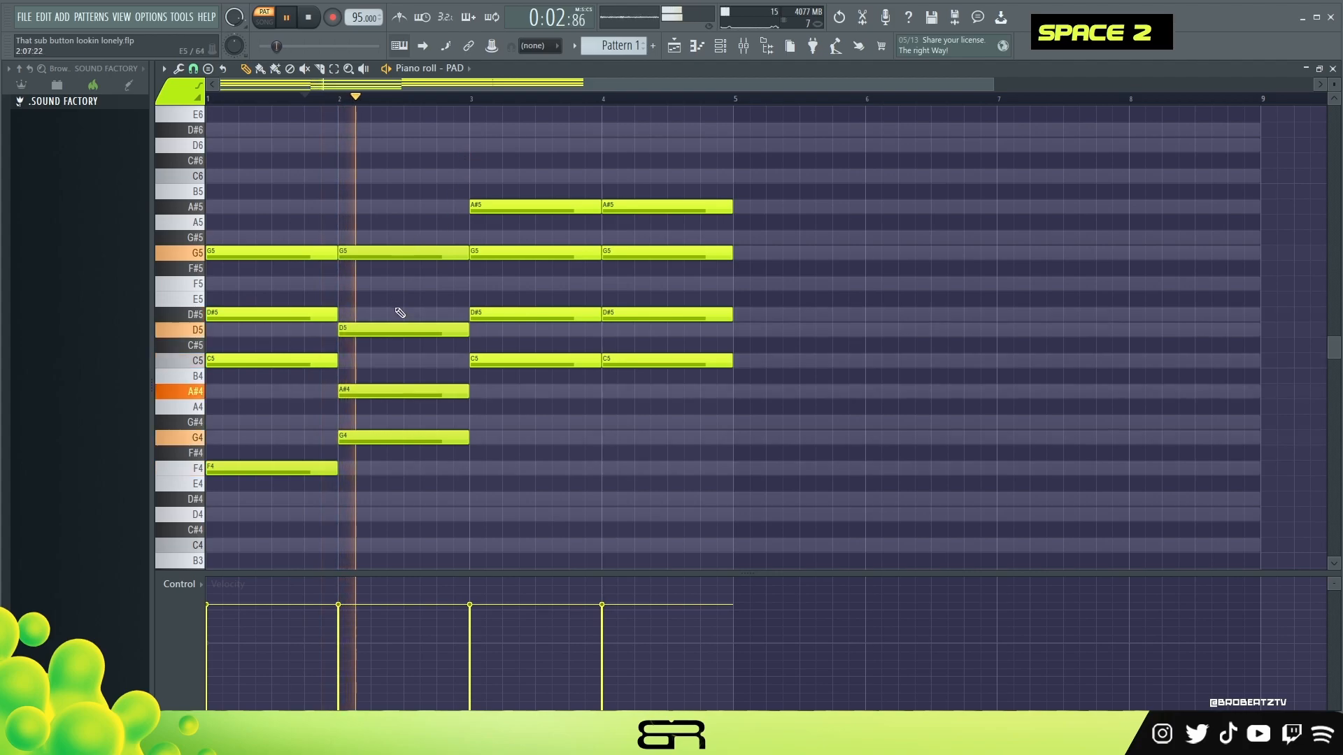
key(ctrl+Up)
key(space)
key(space)
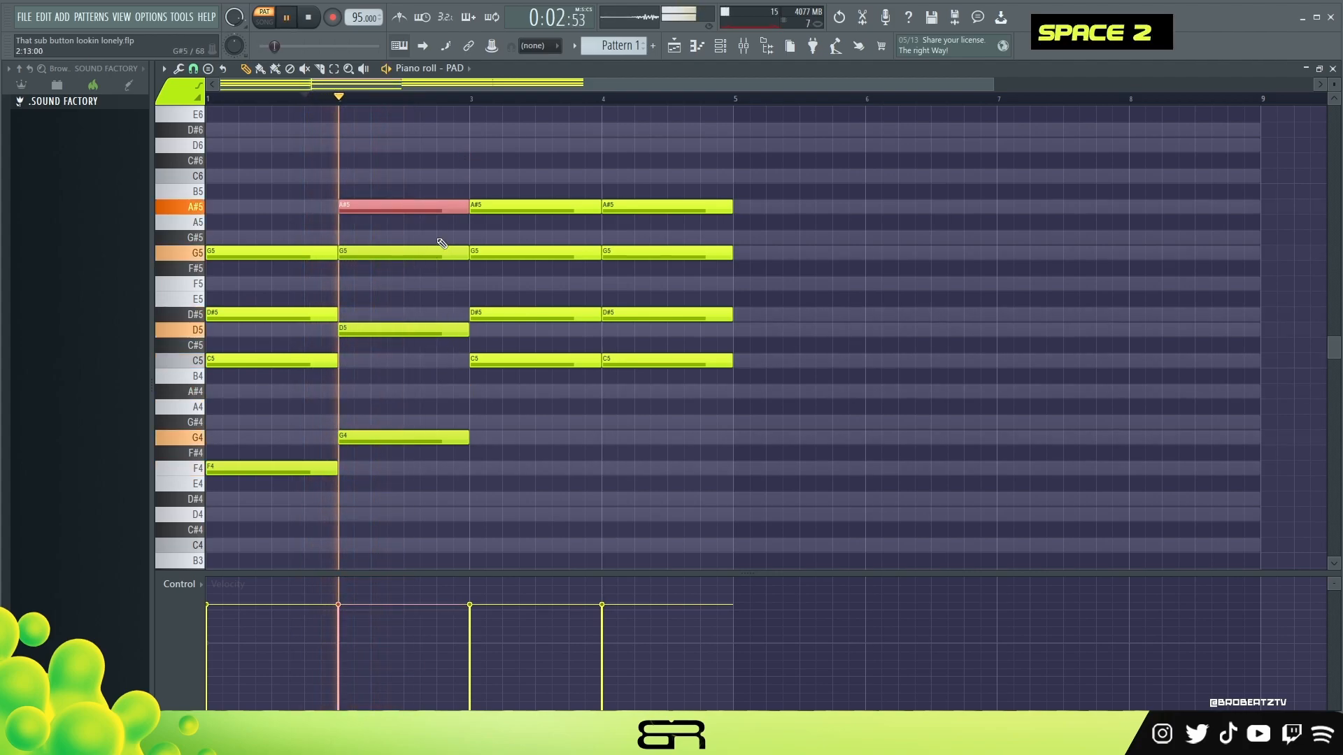
key(space)
right_click(444, 207)
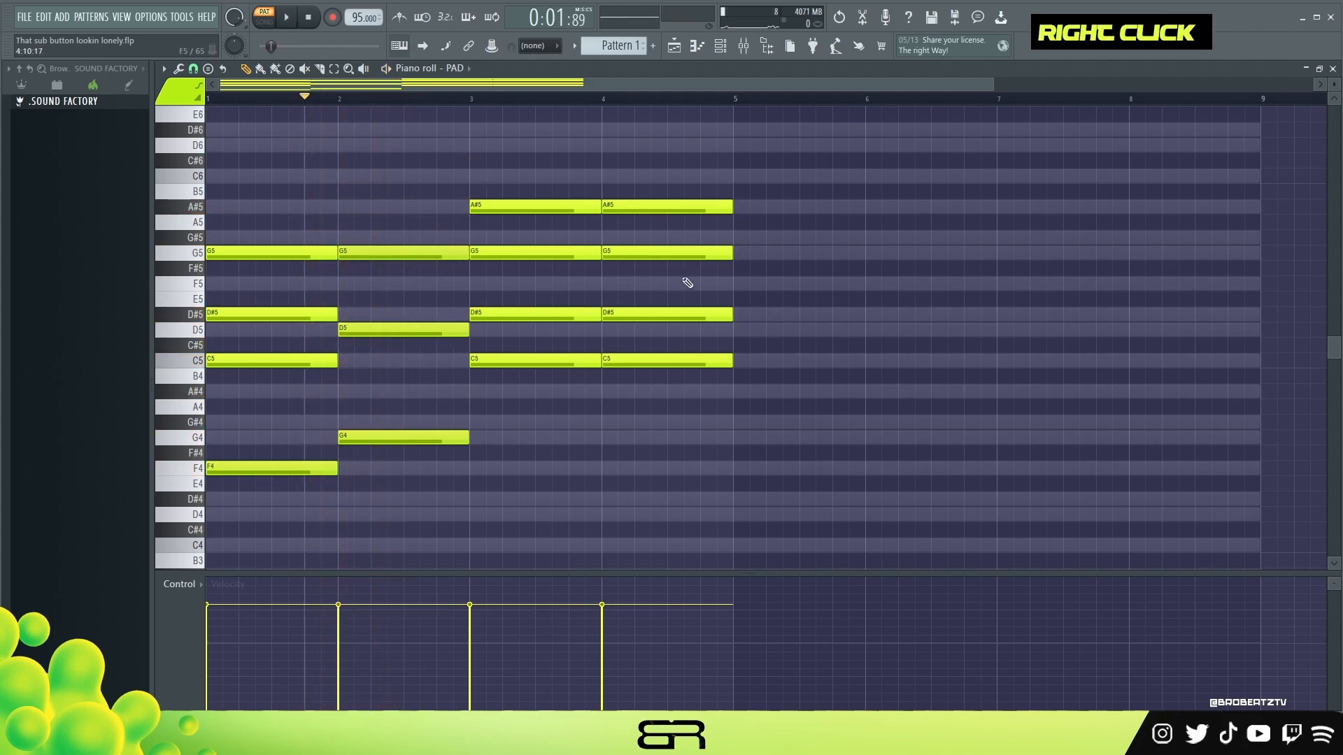
Step: Duplicate the whole four-bar chord progression into bars 5 to 8
drag(779, 147, 231, 478)
drag(255, 255, 780, 256)
right_click(797, 218)
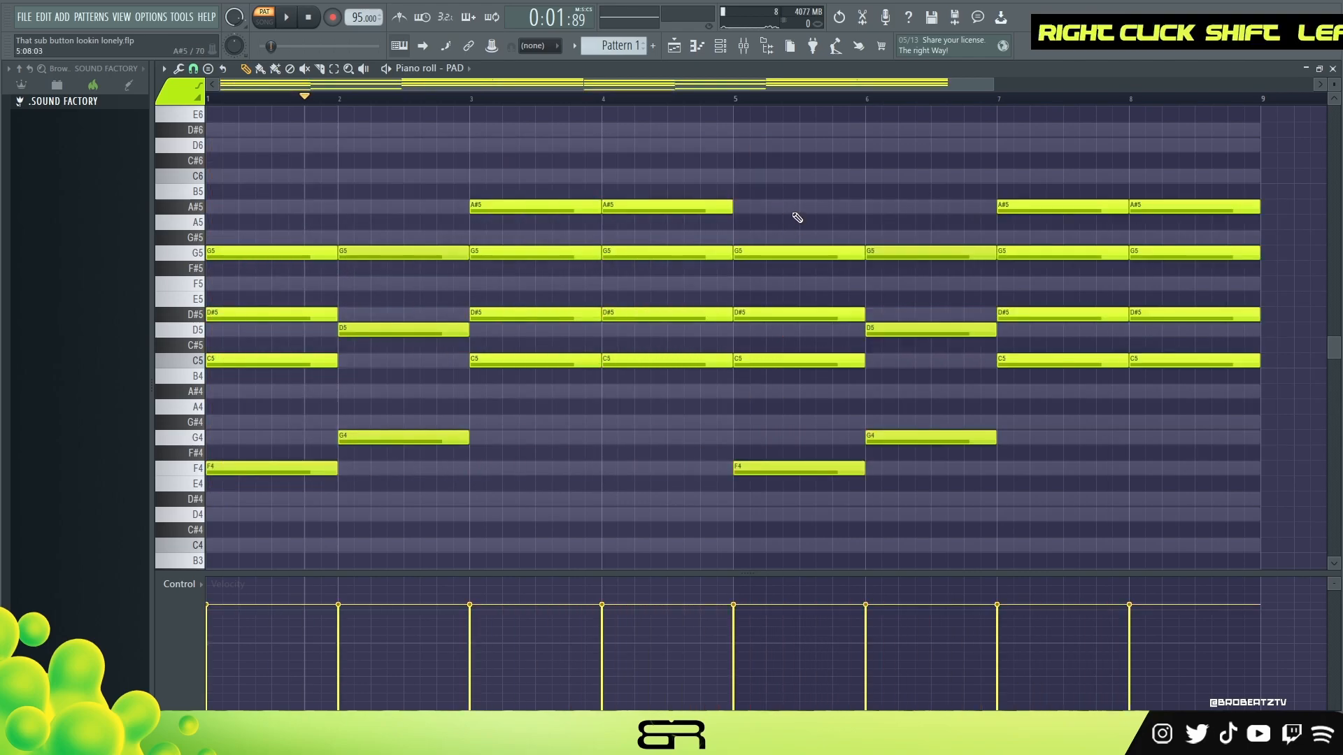
Step: Open the second PAD channel's Serum synth and move its window clear of the channel names
click(725, 46)
right_click(282, 181)
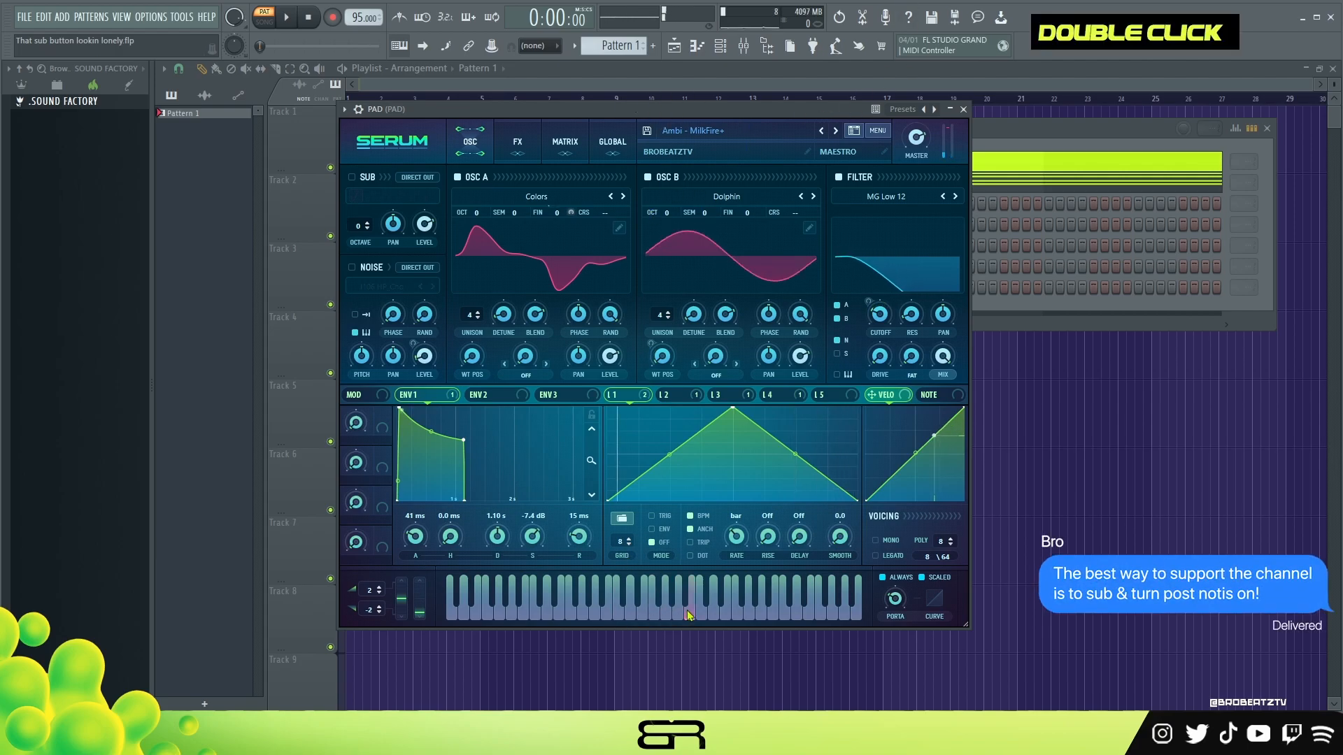
drag(676, 110, 843, 117)
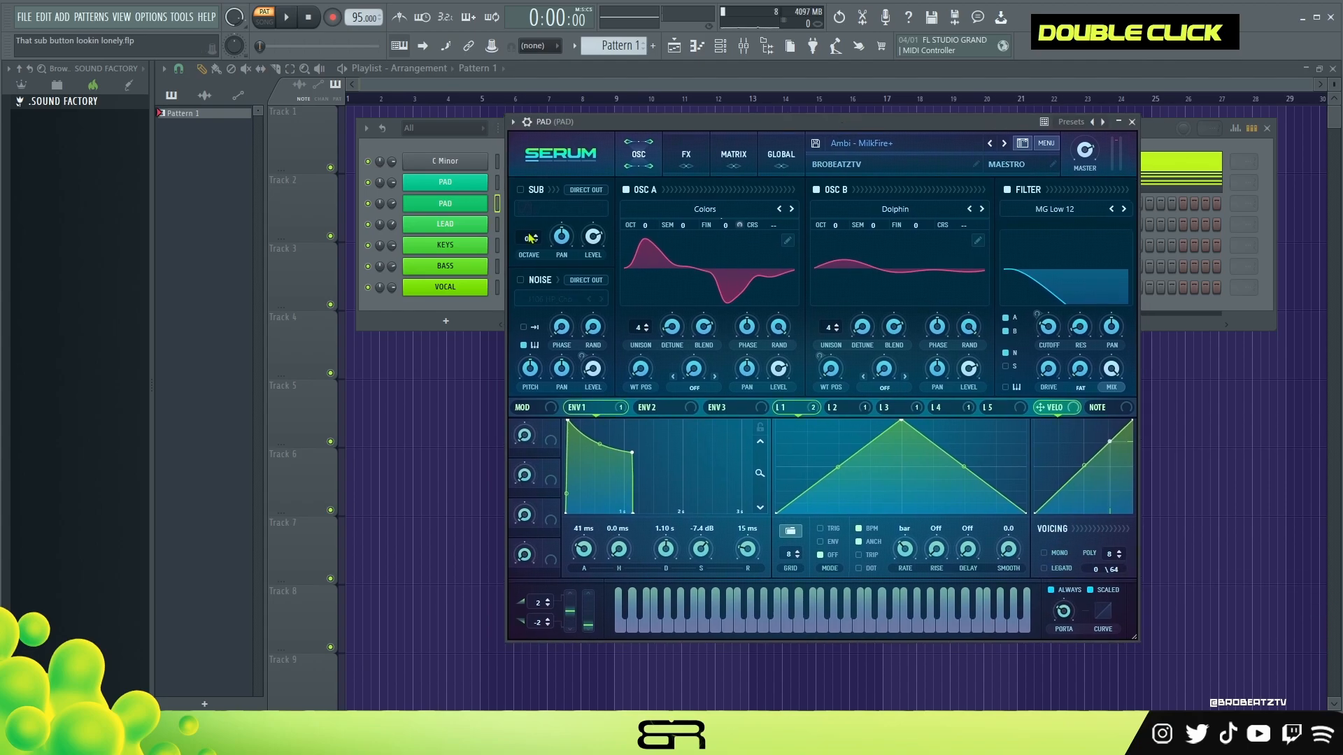
Step: Copy the first PAD channel's notes into the second PAD channel and open the second channel's piano roll
click(428, 138)
right_click(459, 185)
click(635, 197)
right_click(431, 207)
click(635, 229)
double_click(579, 207)
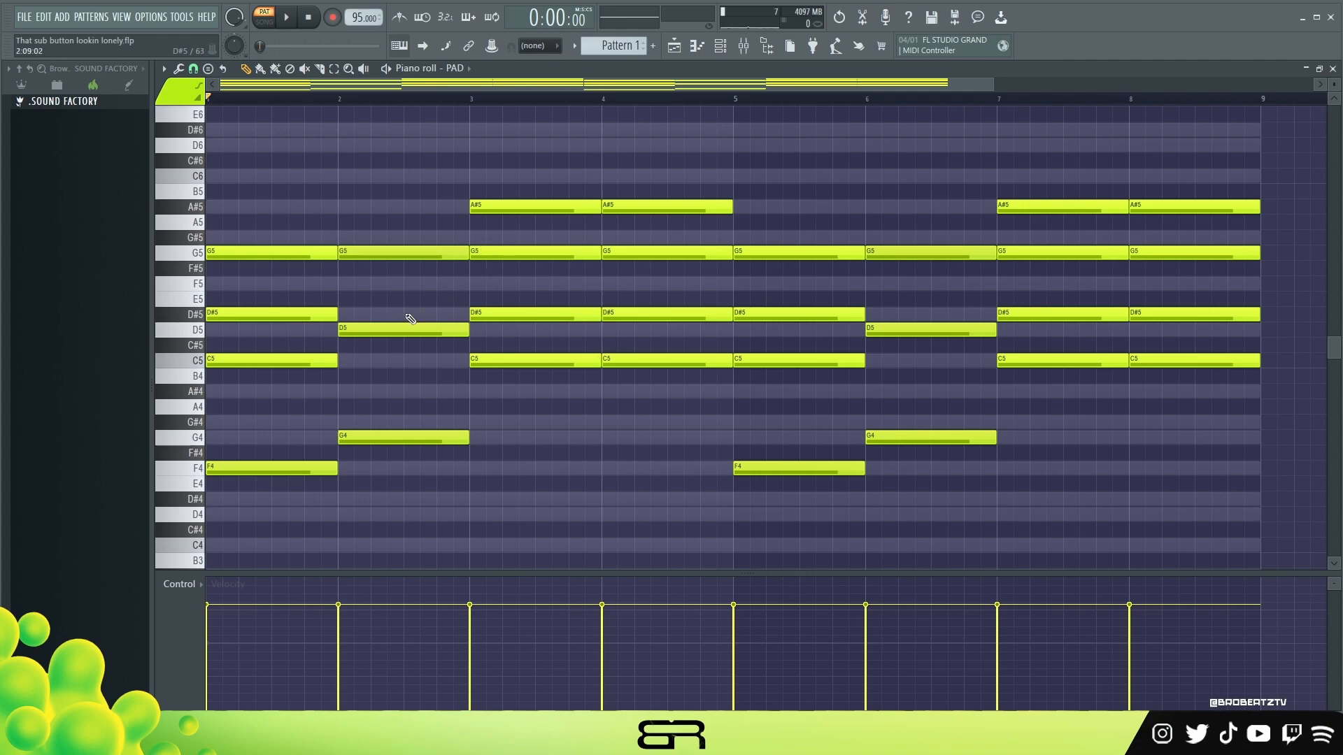
Step: Try the D#5 note in bar 1 one octave higher, at D#6, and move it back down
ctrl+drag(219, 232, 276, 373)
ctrl+right_click(270, 358)
ctrl+click(271, 358)
ctrl+click(244, 311)
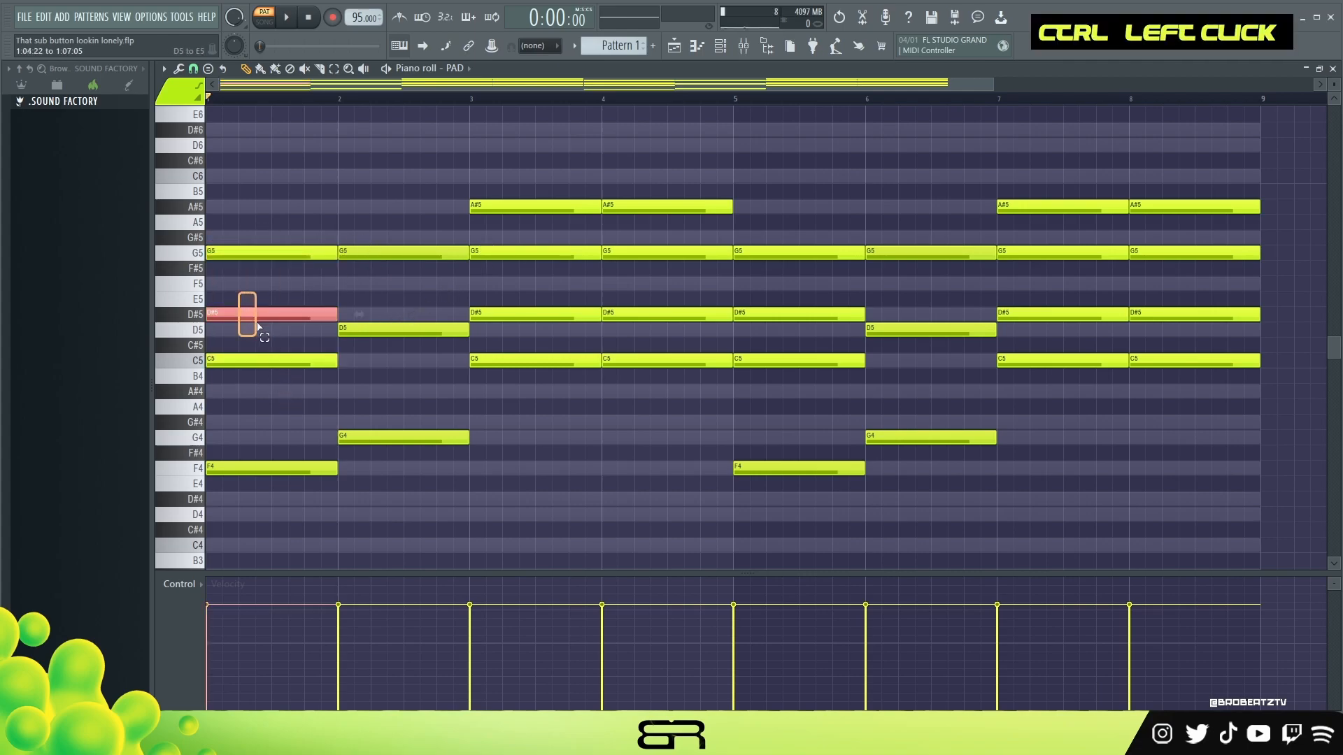
key(ctrl+Up)
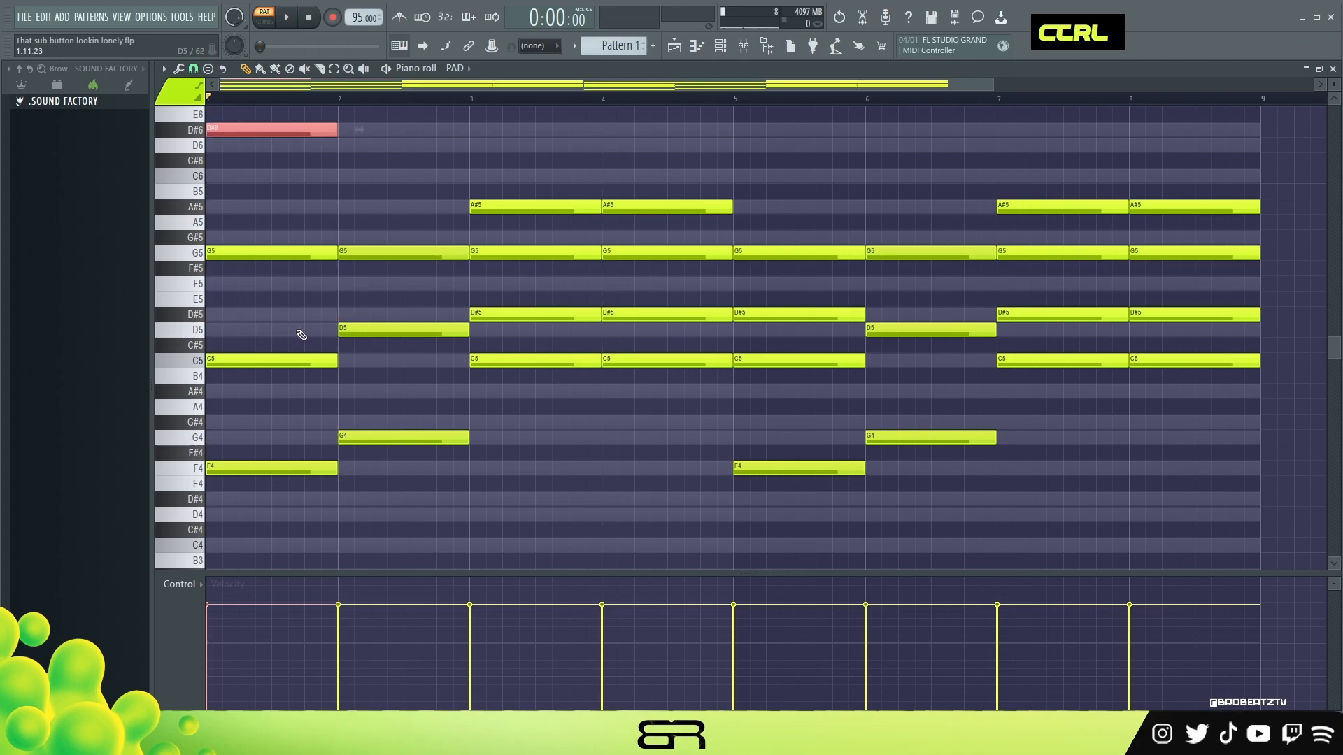
key(ctrl+Down)
Step: Try the C5 note in bar 1 at C6, play the chord back, and return the note to C5
ctrl+click(297, 360)
key(ctrl+Up)
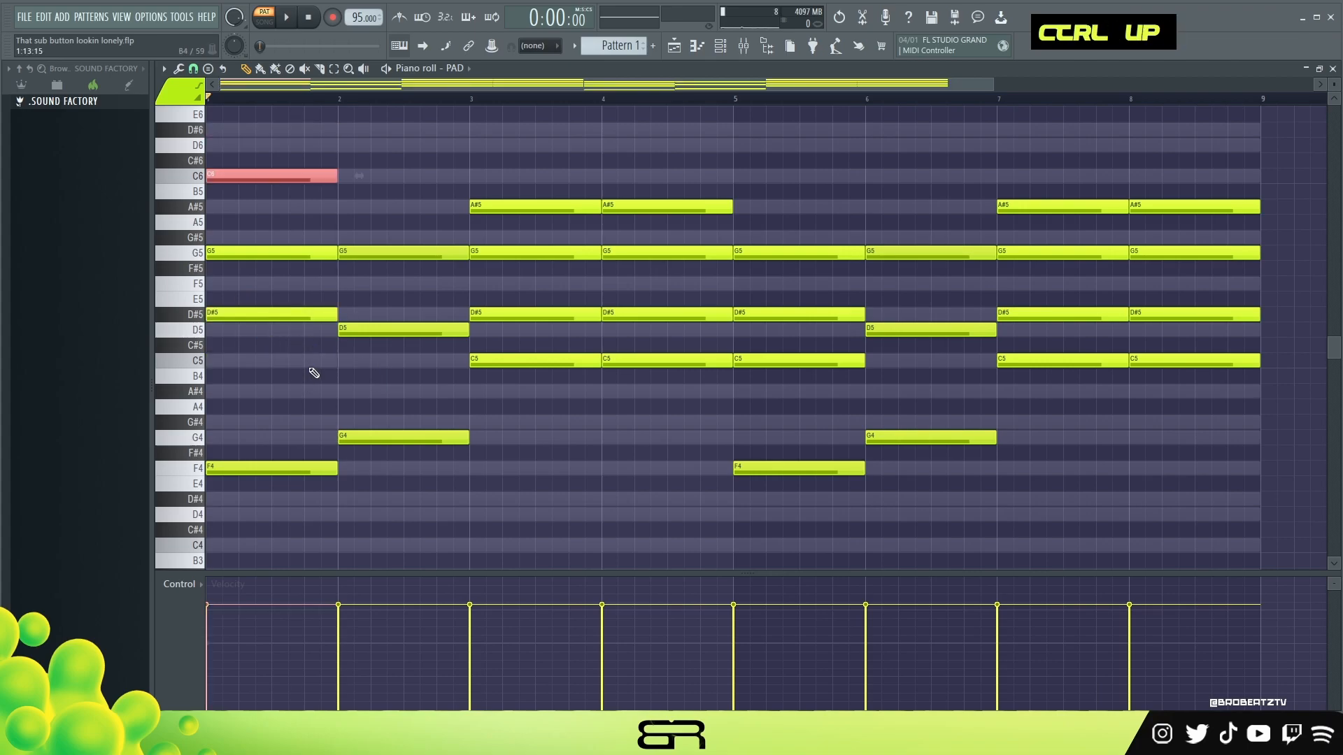
key(space)
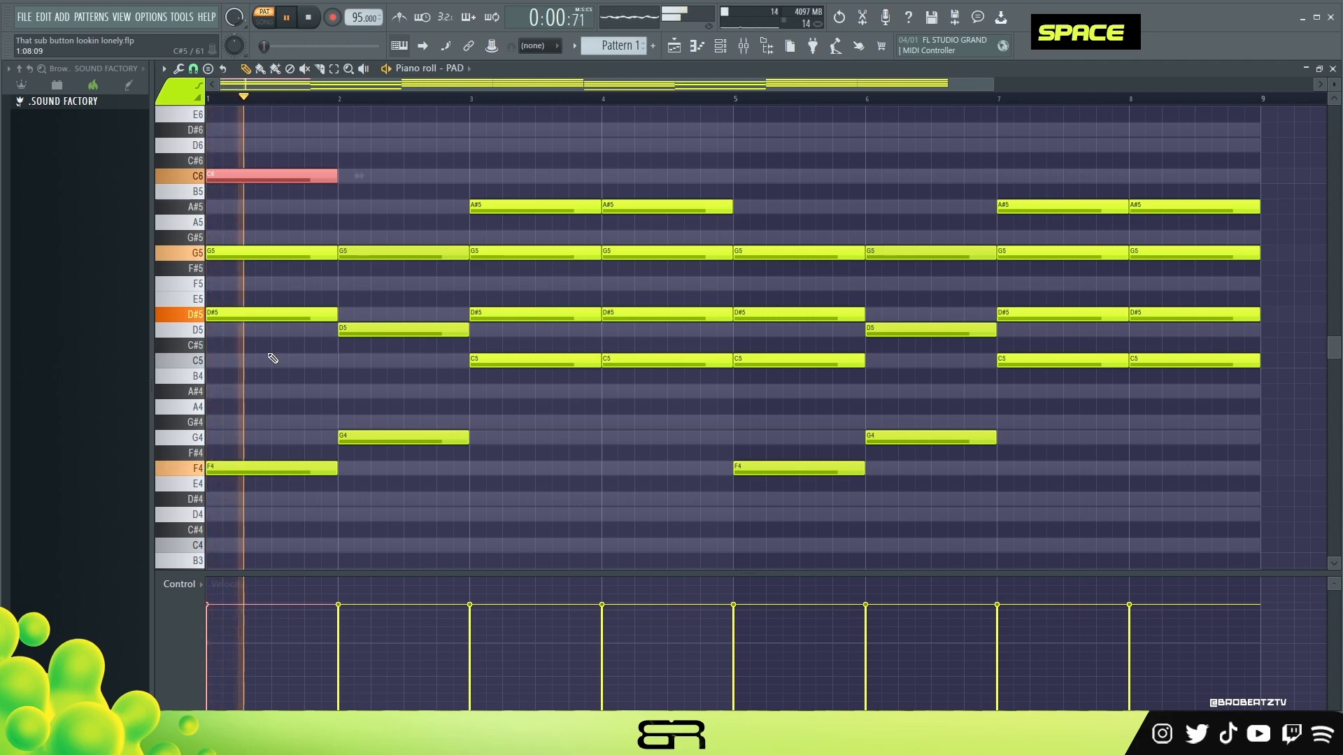
key(space)
right_click(385, 397)
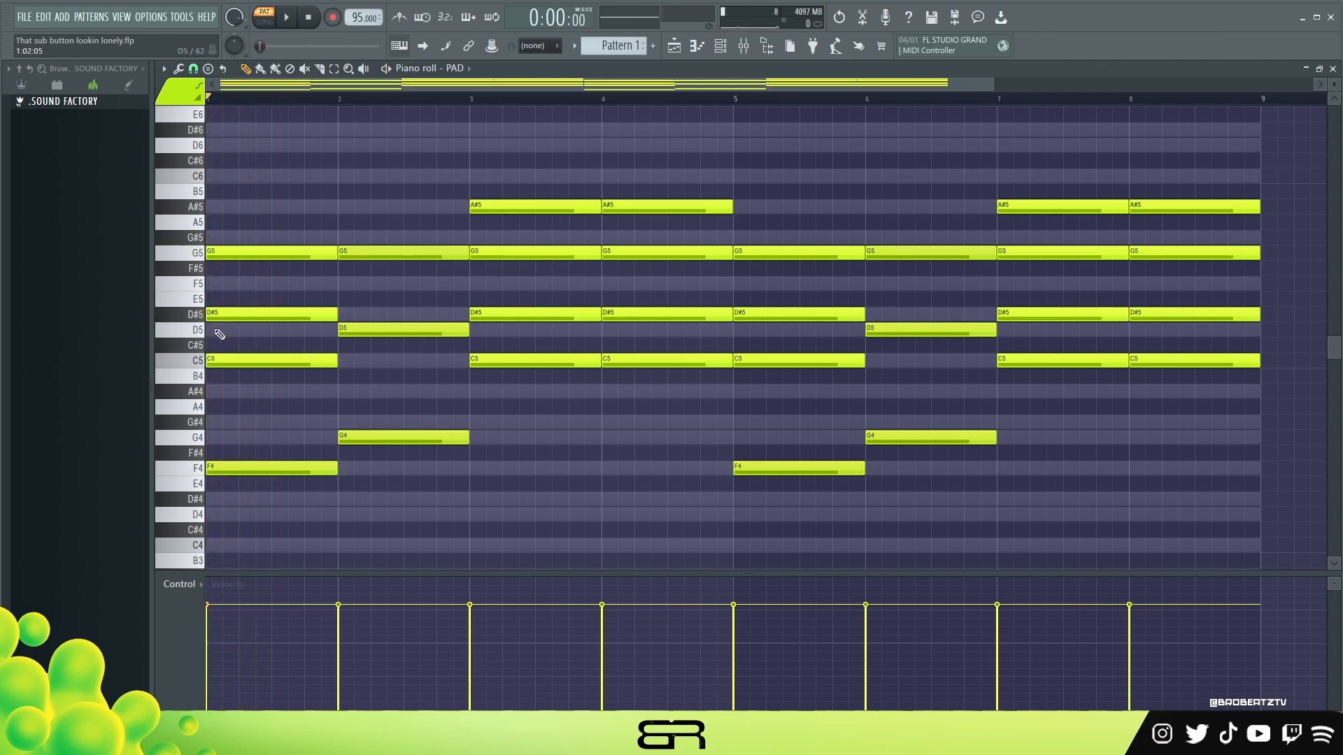
Step: Raise all D#5 and D5 notes across the eight bars by one octave and play back the new voicing
ctrl+click(225, 314)
ctrl+shift+click(402, 329)
ctrl+shift+click(525, 315)
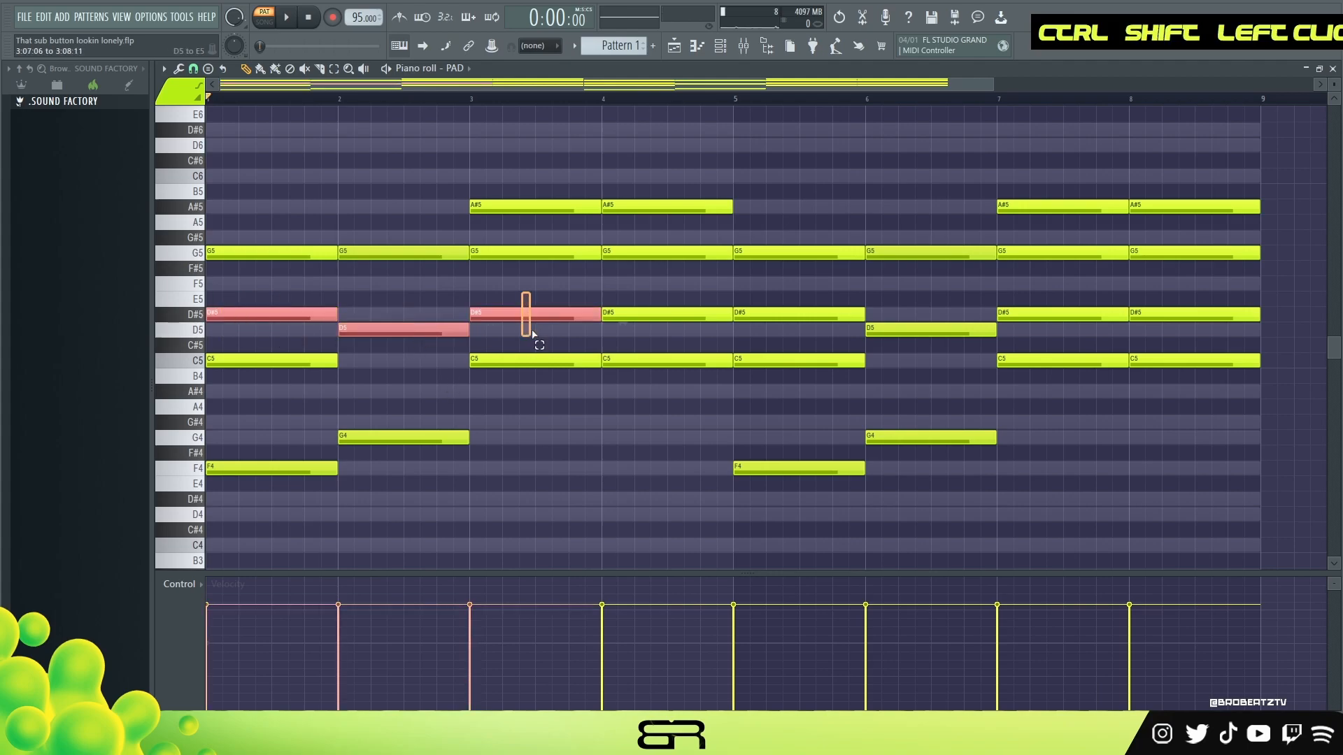
ctrl+shift+click(693, 314)
drag(178, 297, 176, 347)
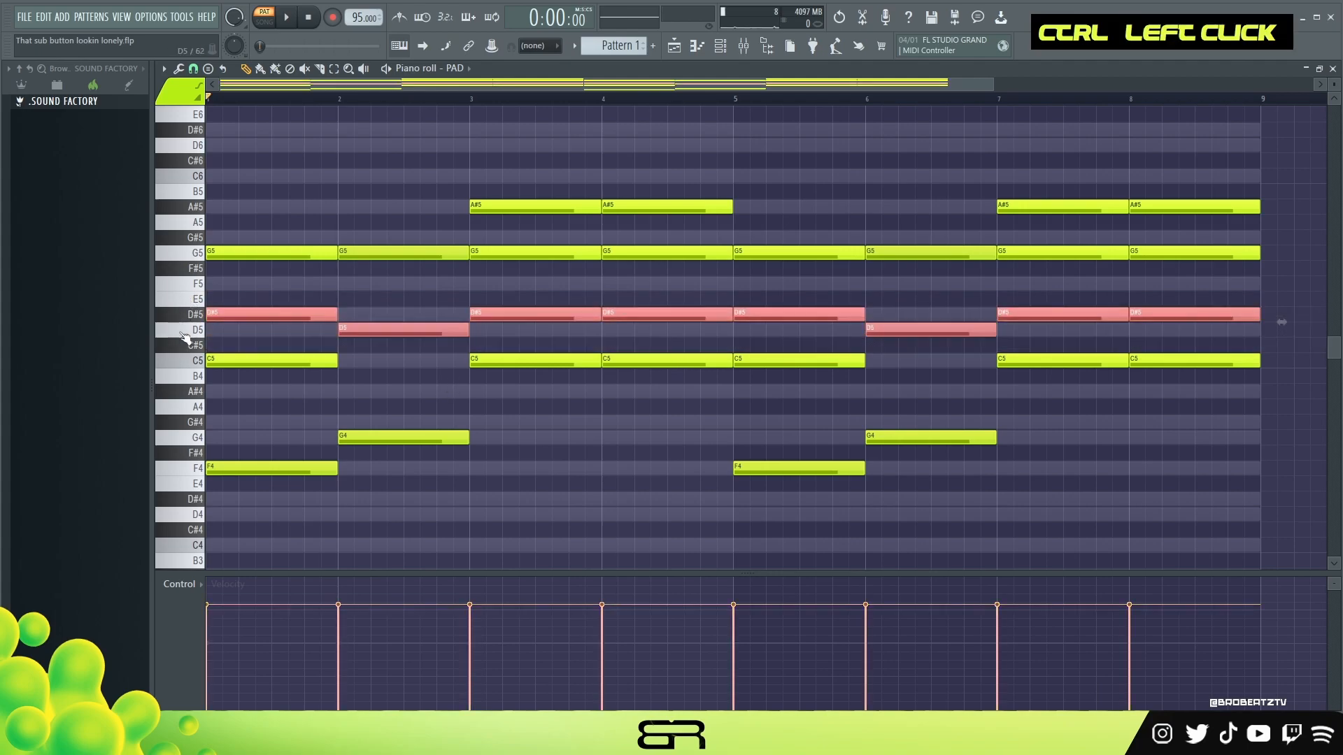
key(ctrl+Up)
scroll(480, 344, up, 1)
right_click(761, 272)
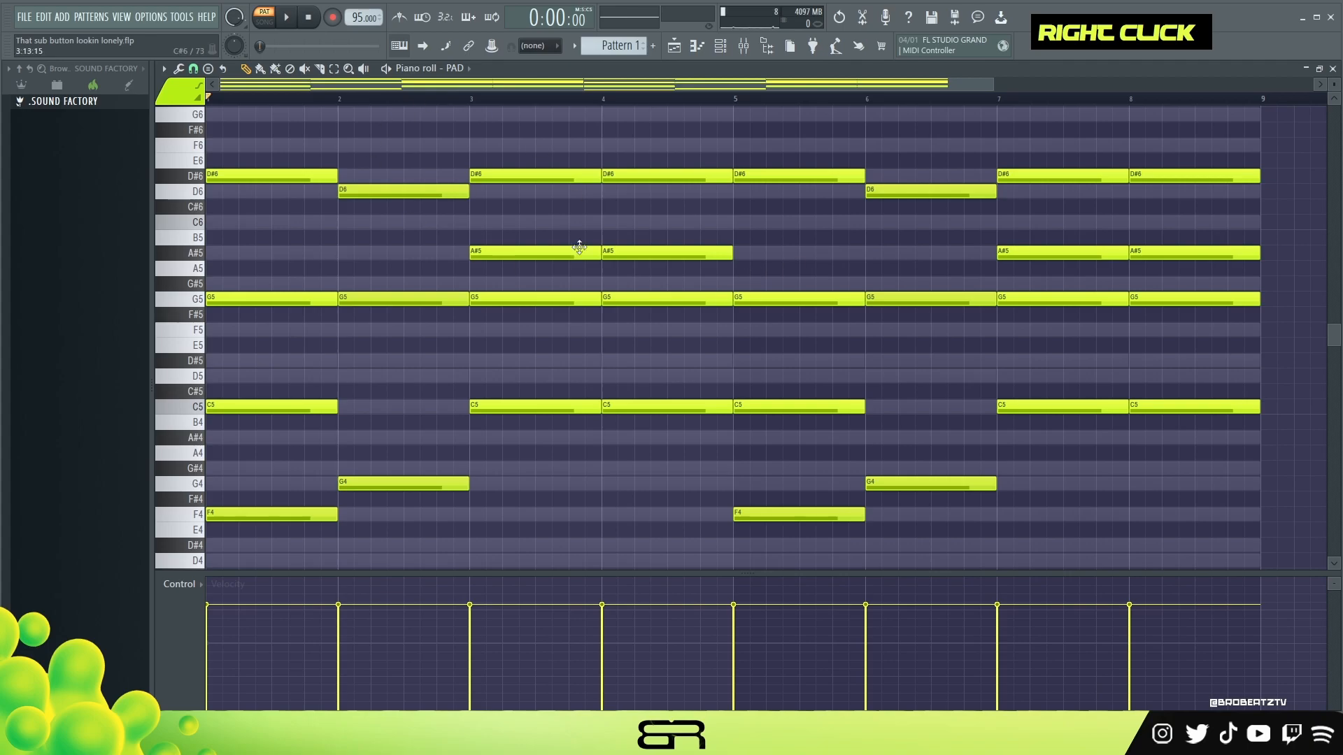
key(space)
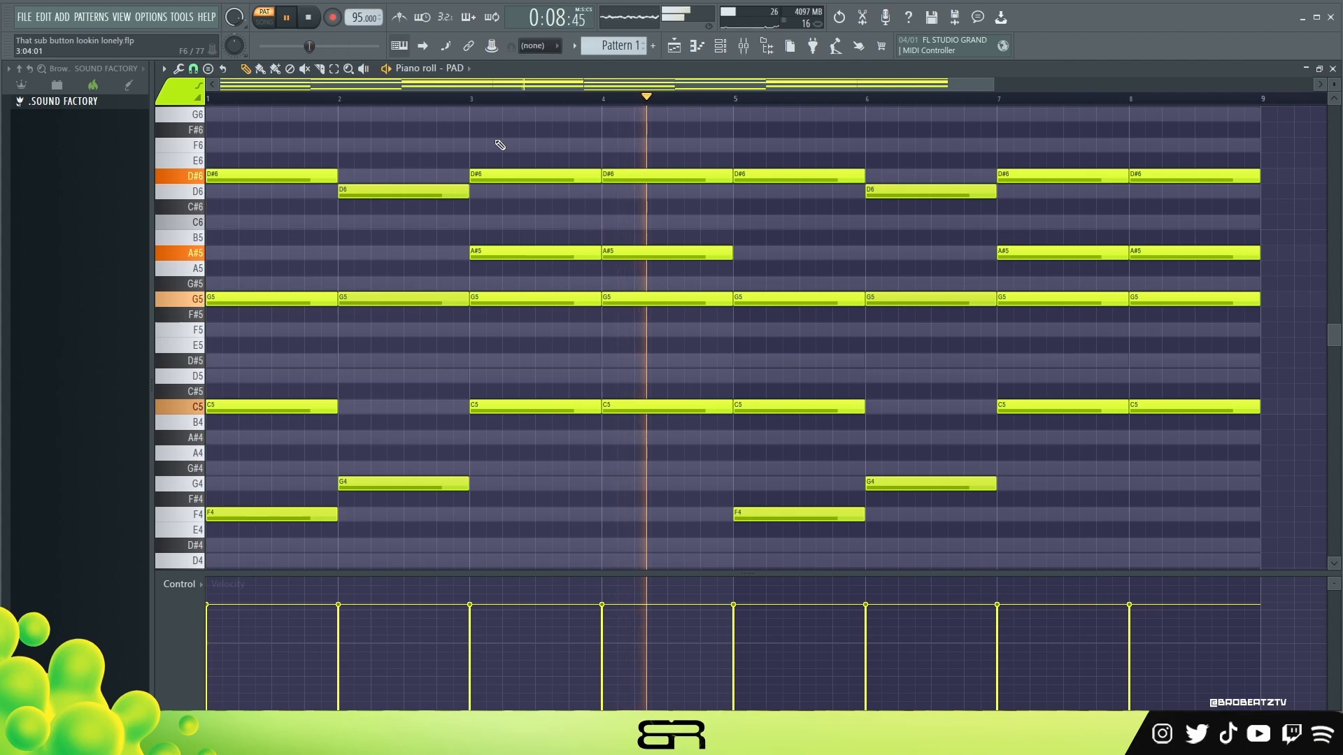
key(space)
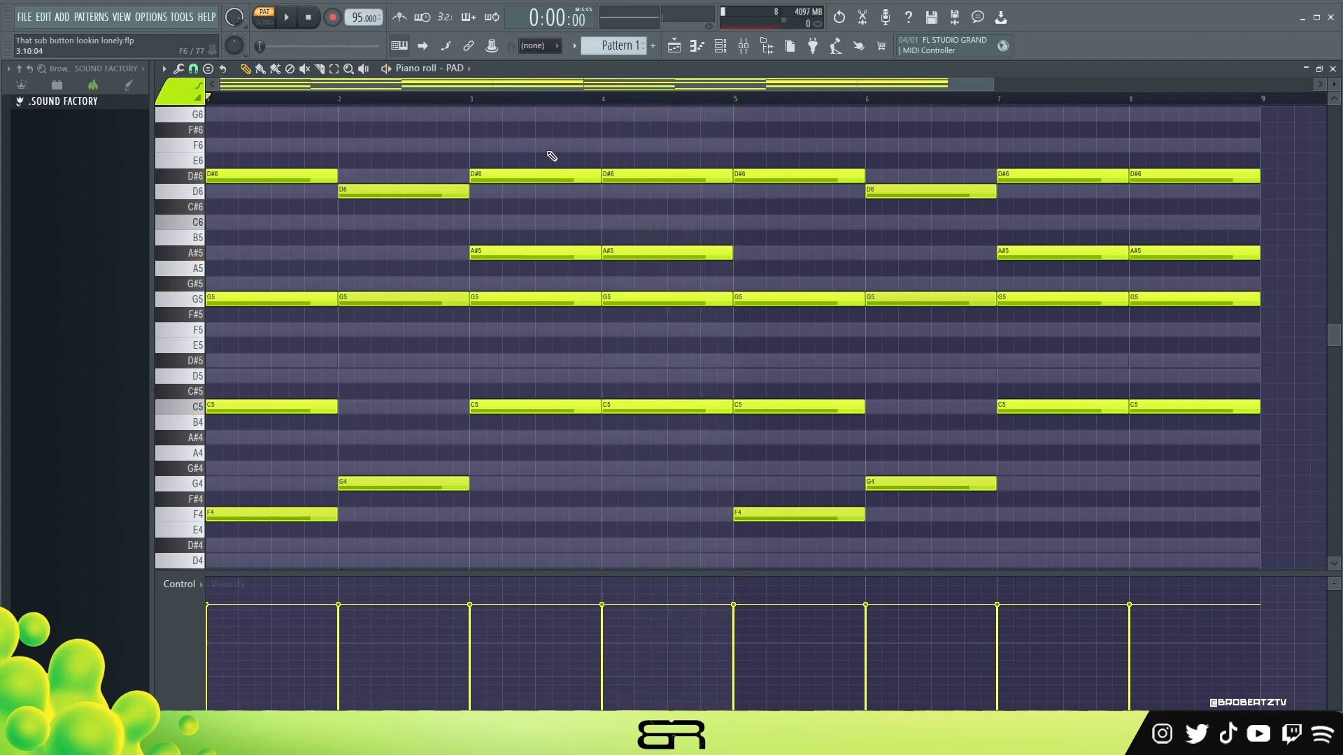
Step: Open the LEAD channel's Serum synth to check its preset, close it, and return to the PAD piano roll
click(724, 54)
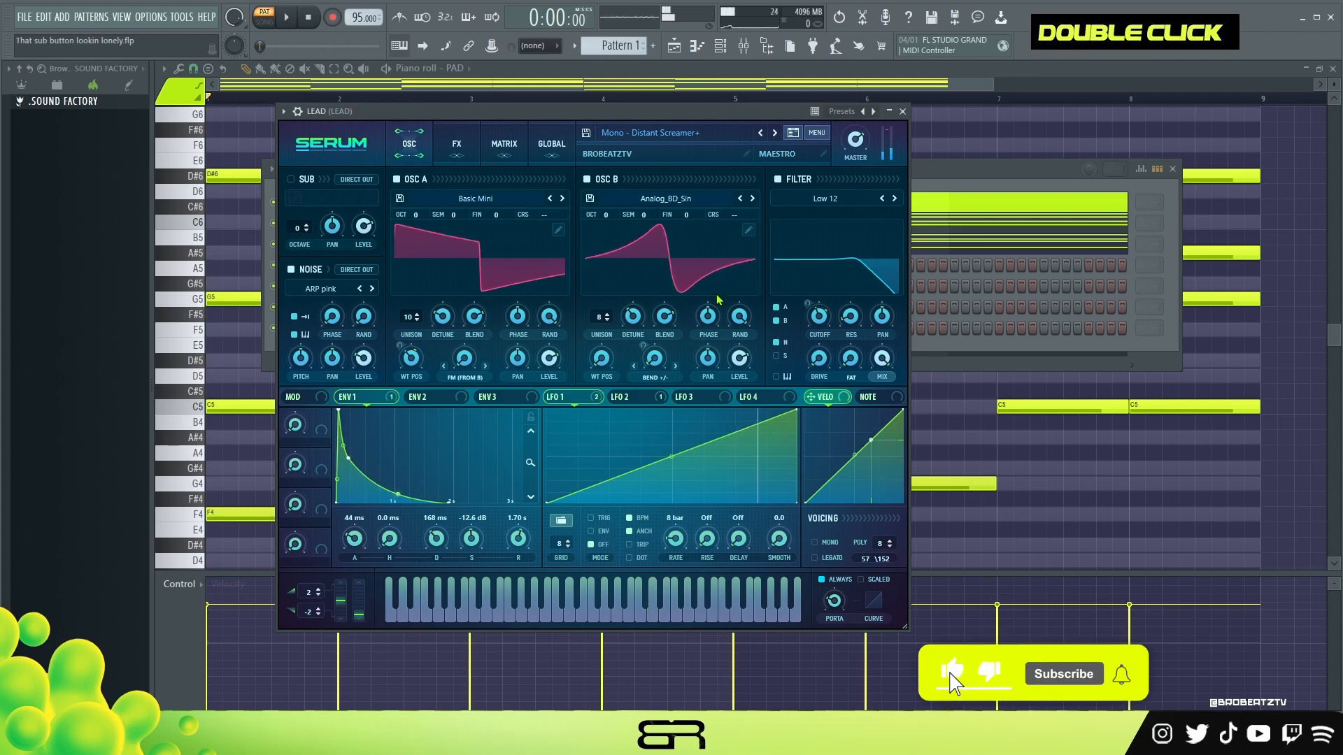
click(904, 110)
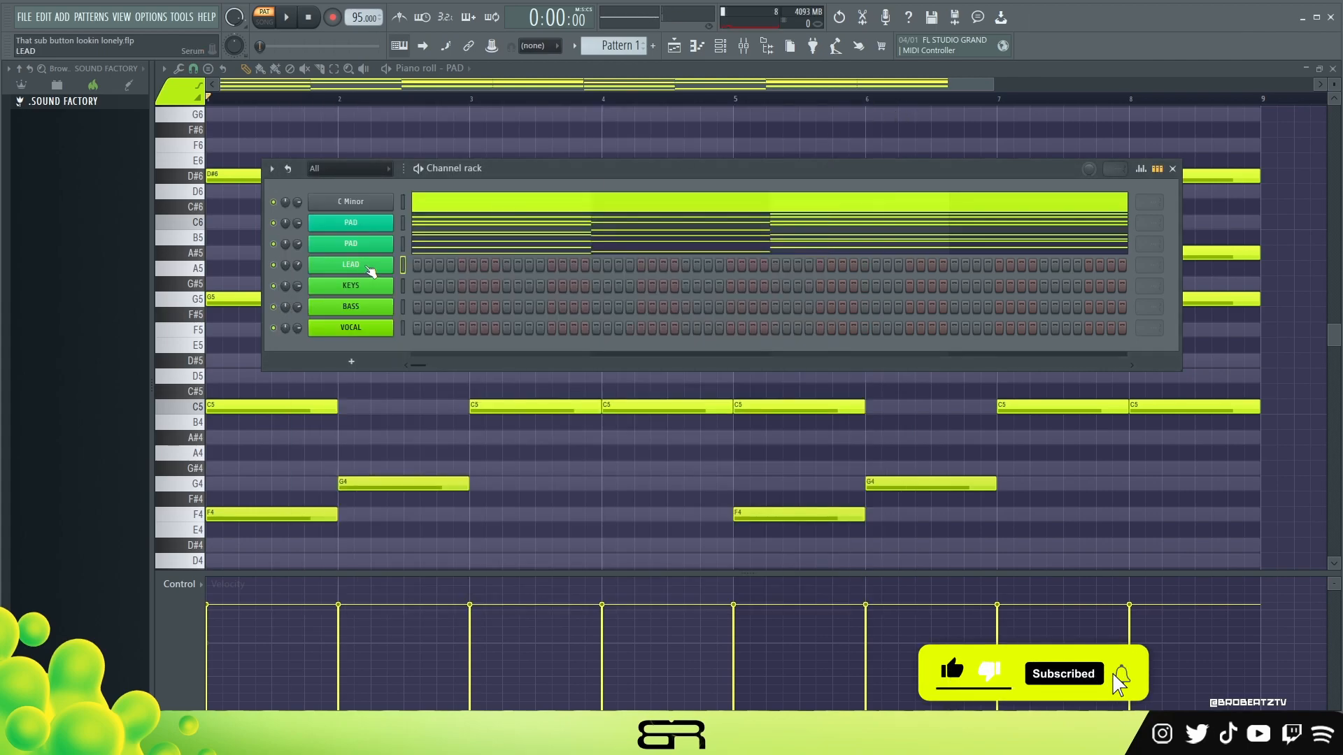
right_click(261, 245)
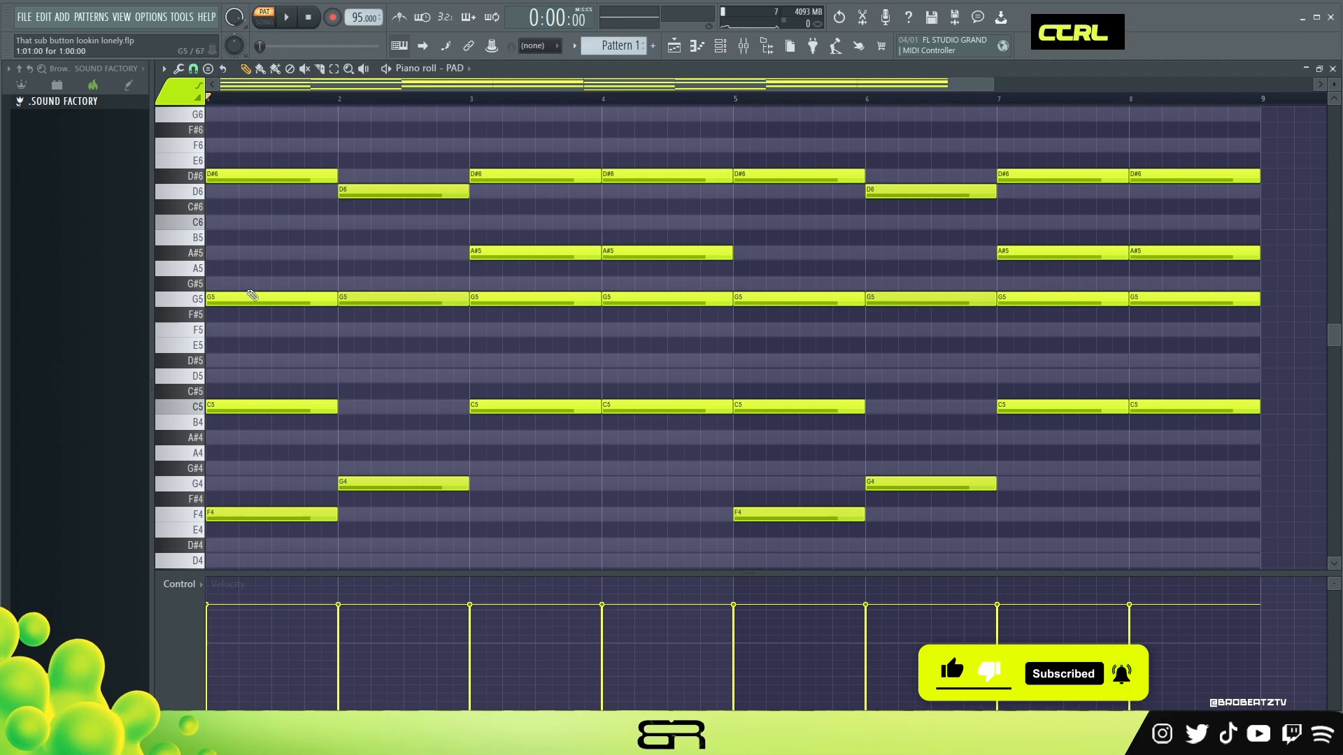
Step: Copy the F4 and C5 notes of bar 1 into the LEAD channel's piano roll and shorten them to two steps
key(ctrl)
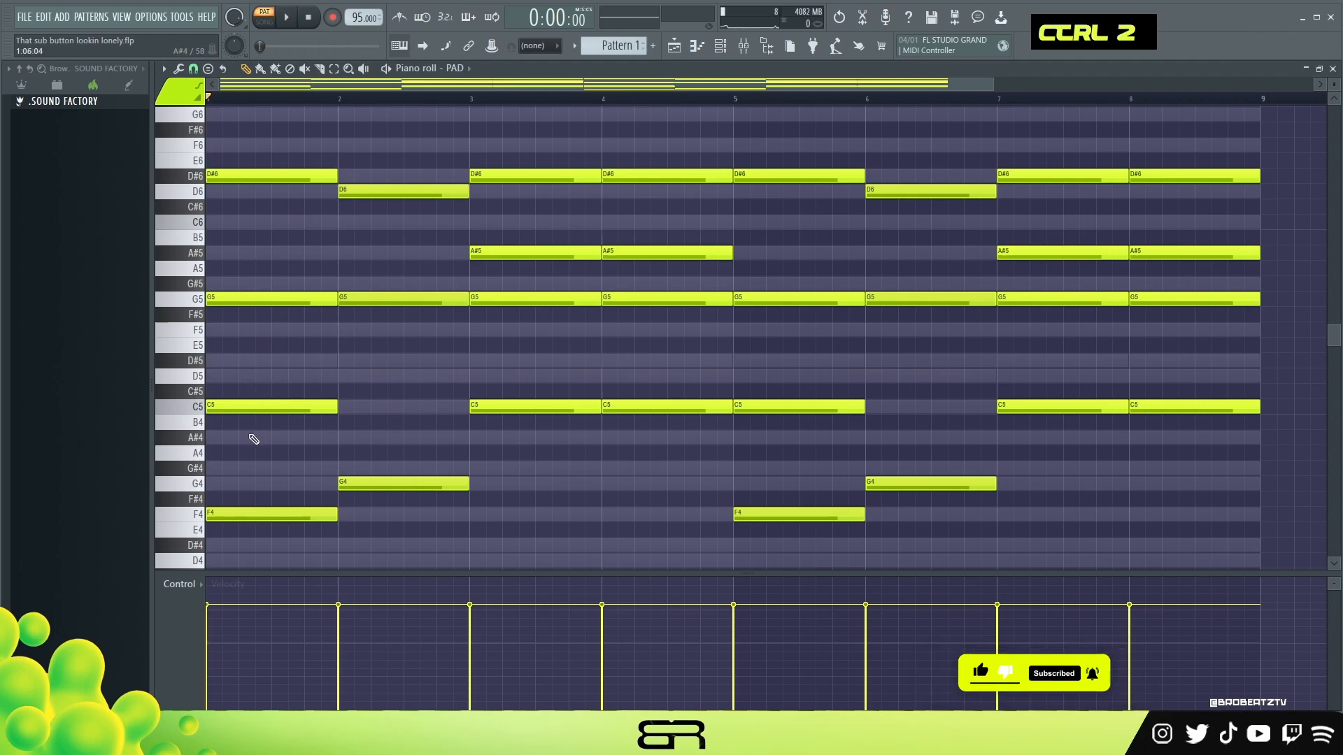
ctrl+click(237, 508)
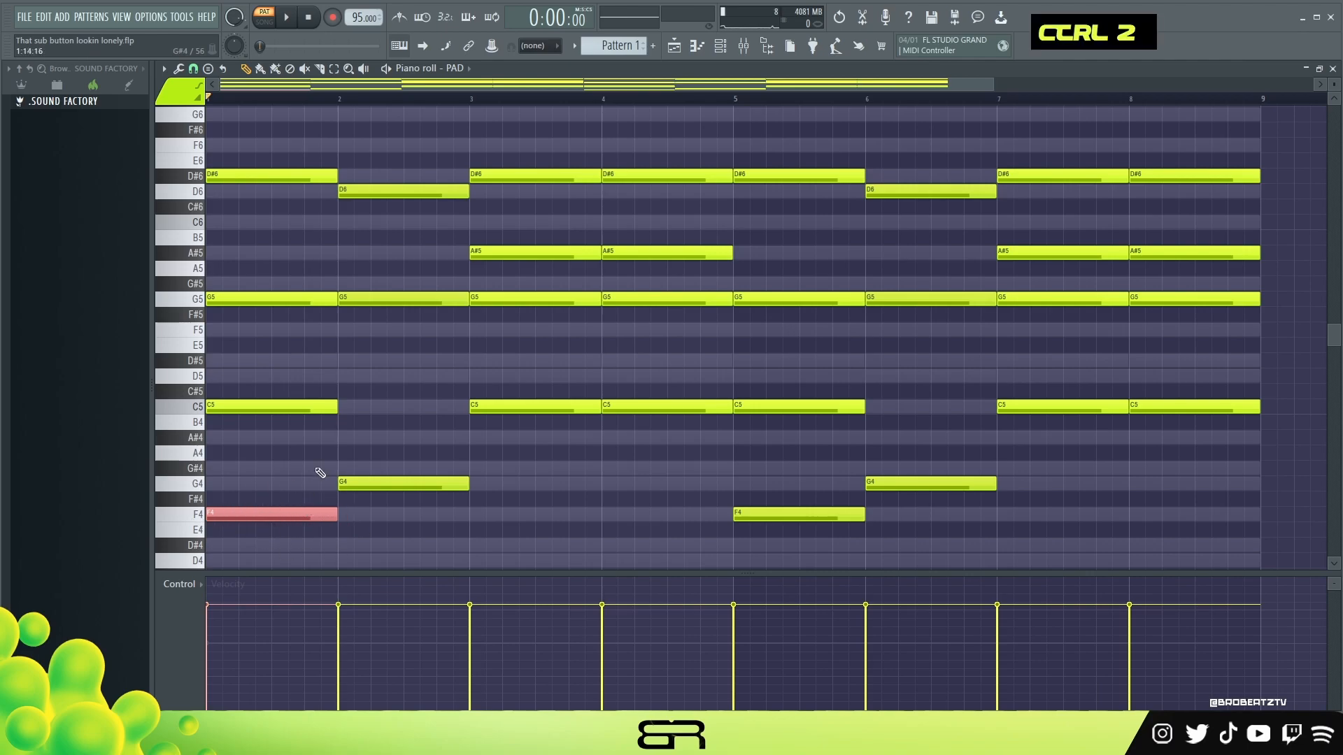
ctrl+shift+click(238, 408)
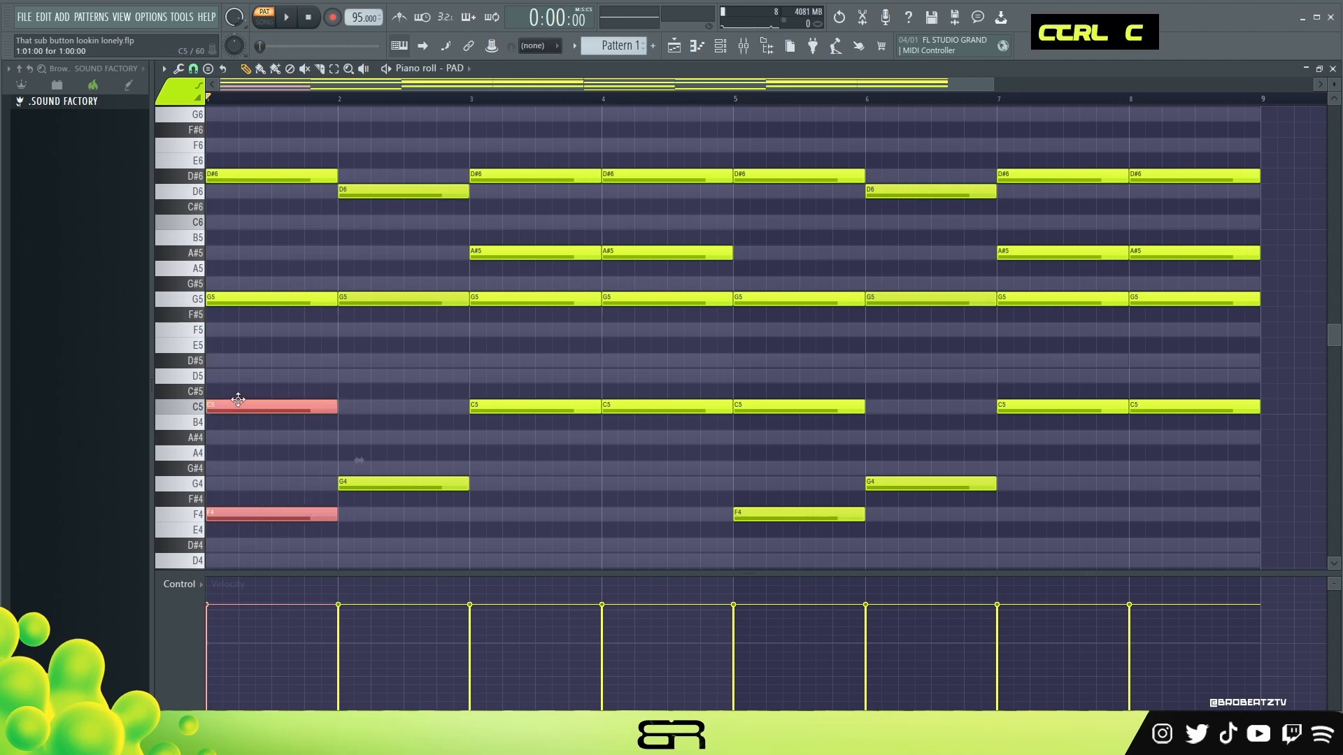
click(721, 46)
right_click(397, 260)
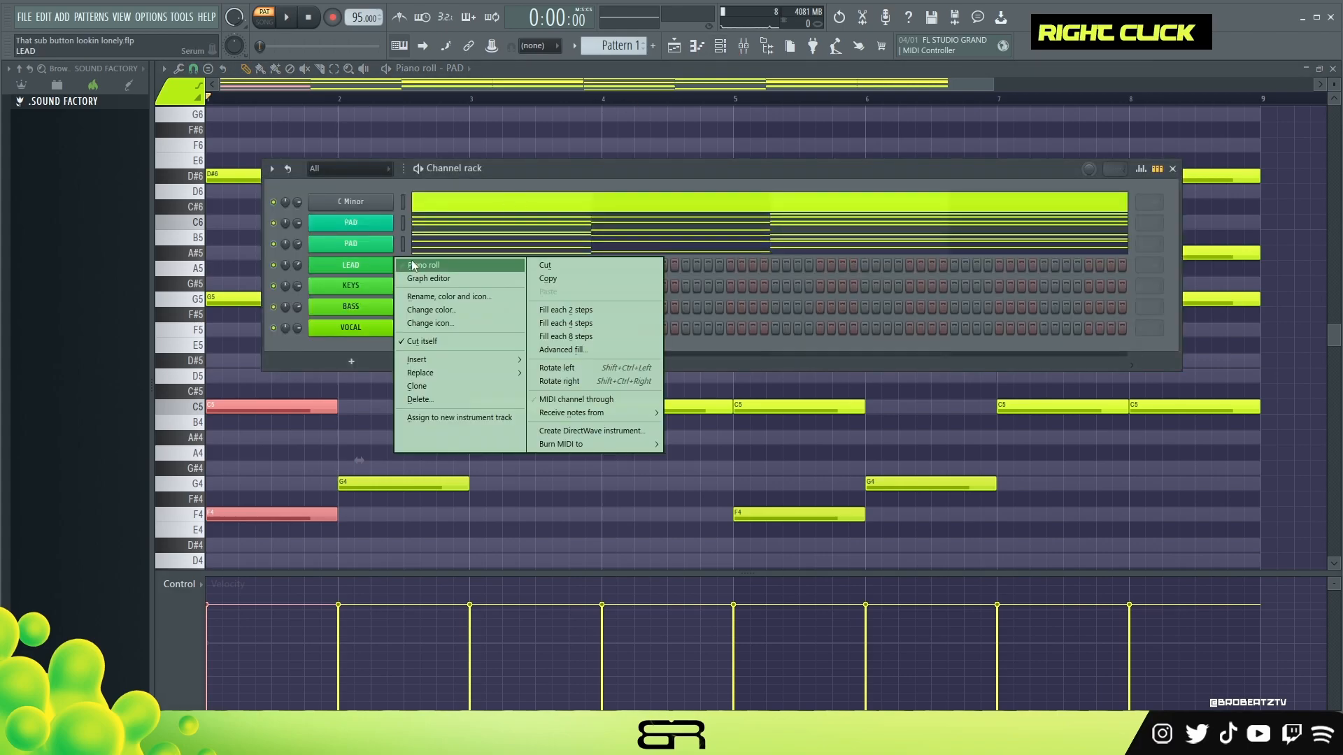
click(419, 266)
key(ctrl+v)
drag(336, 406, 224, 405)
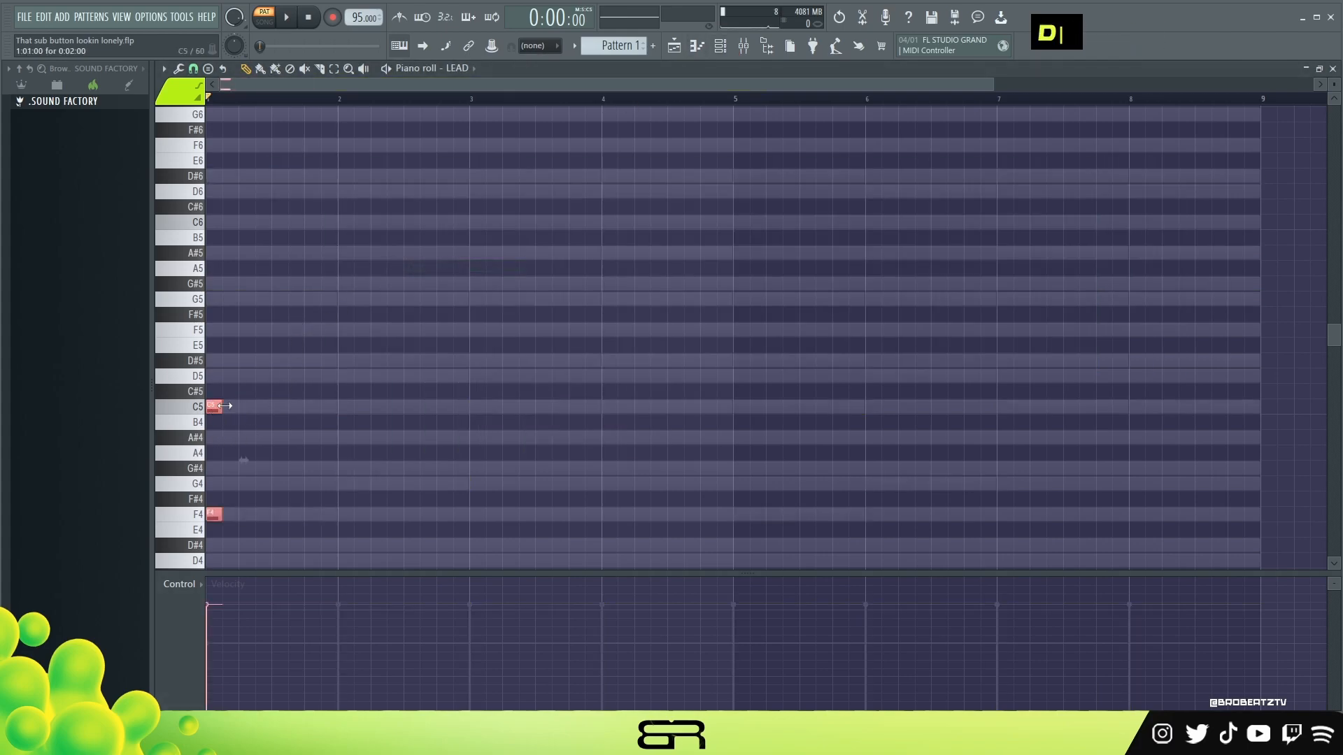
Step: Raise the two LEAD notes by two octaves to F6 and C7 and move them to beat 3 of bar 1
drag(993, 84, 580, 146)
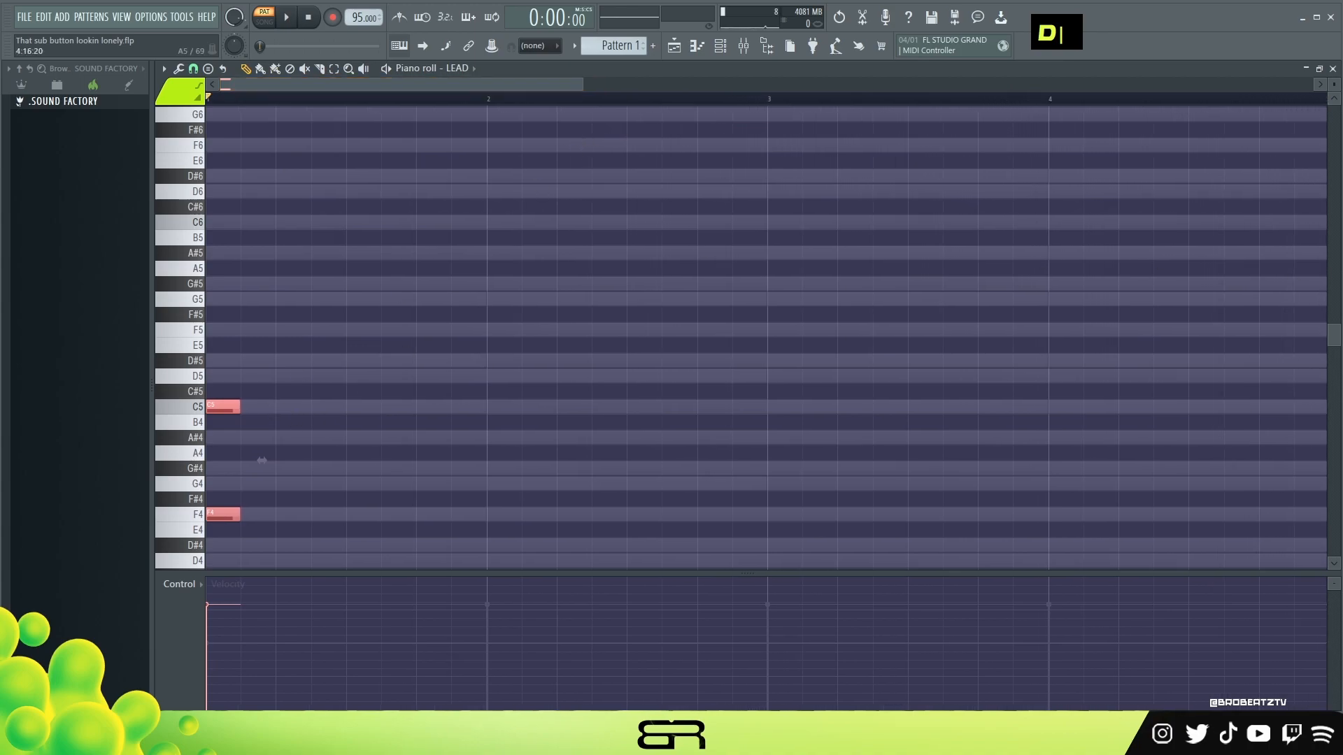
drag(1332, 86, 1332, 86)
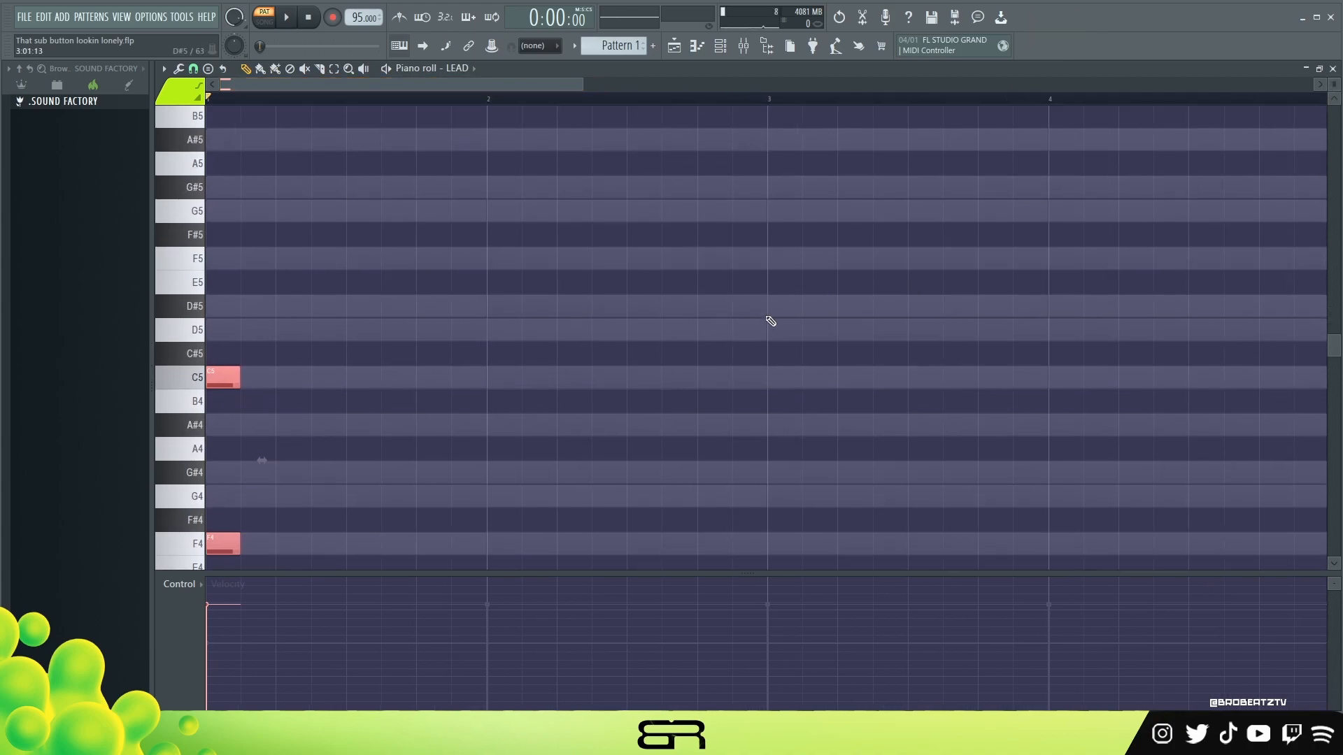
key(ctrl+Up)
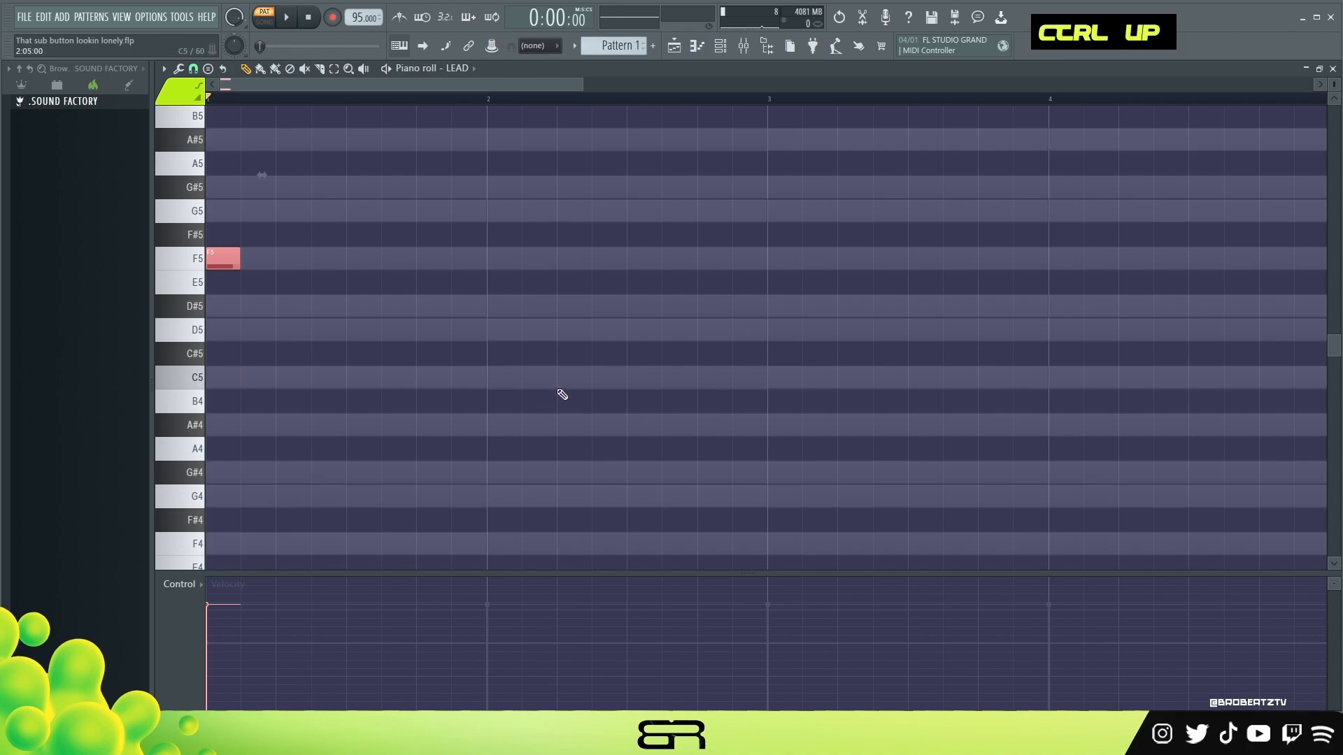
key(ctrl+Up)
scroll(432, 423, up, 3)
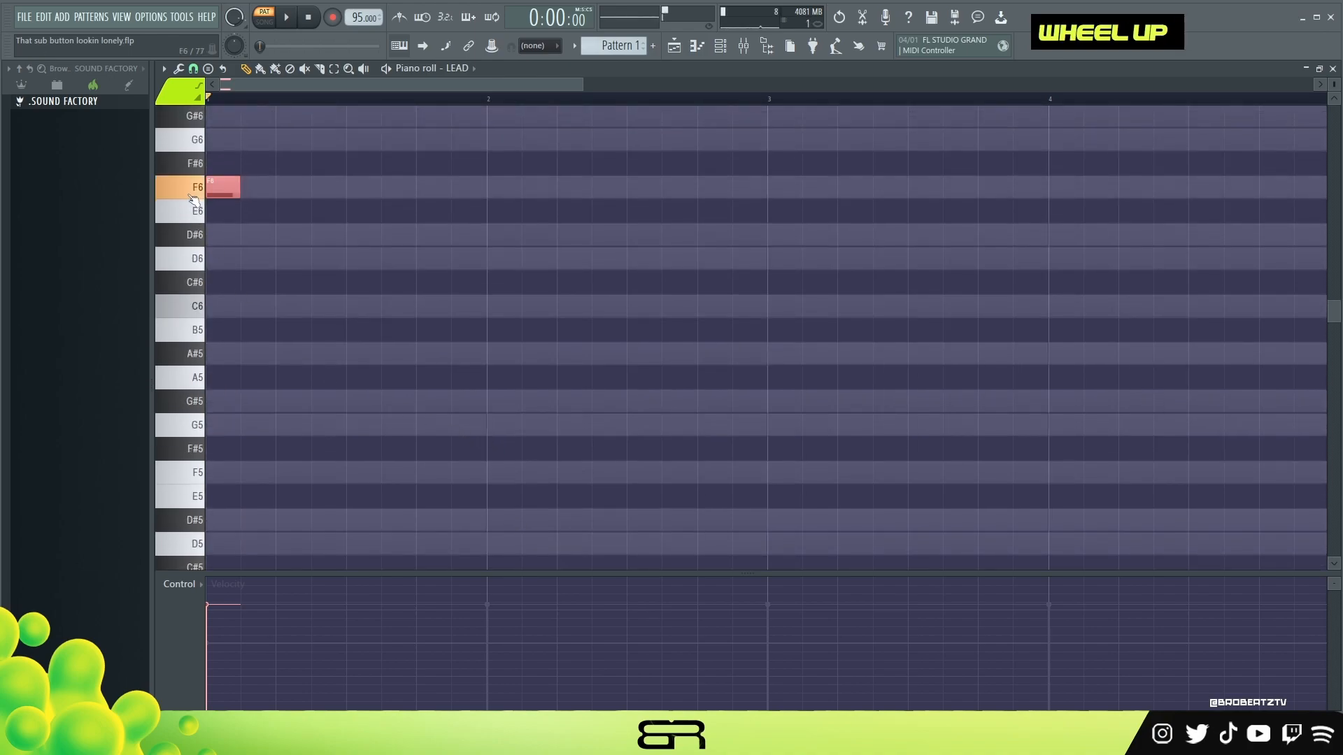
scroll(288, 306, up, 3)
drag(219, 265, 359, 266)
scroll(381, 307, up, 3)
right_click(390, 330)
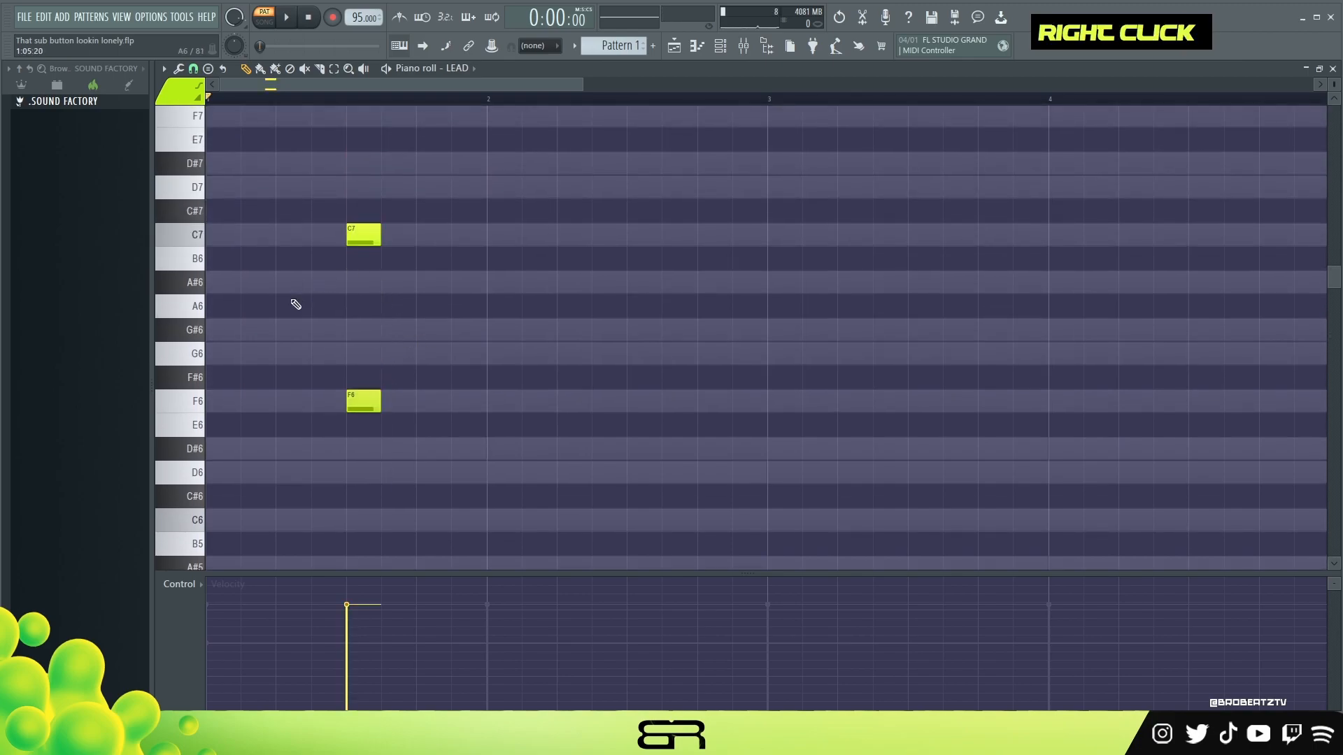
Step: Move the C7 note to the start of bar 2, leaving the F6 note on beat 3 of bar 1
double_click(362, 98)
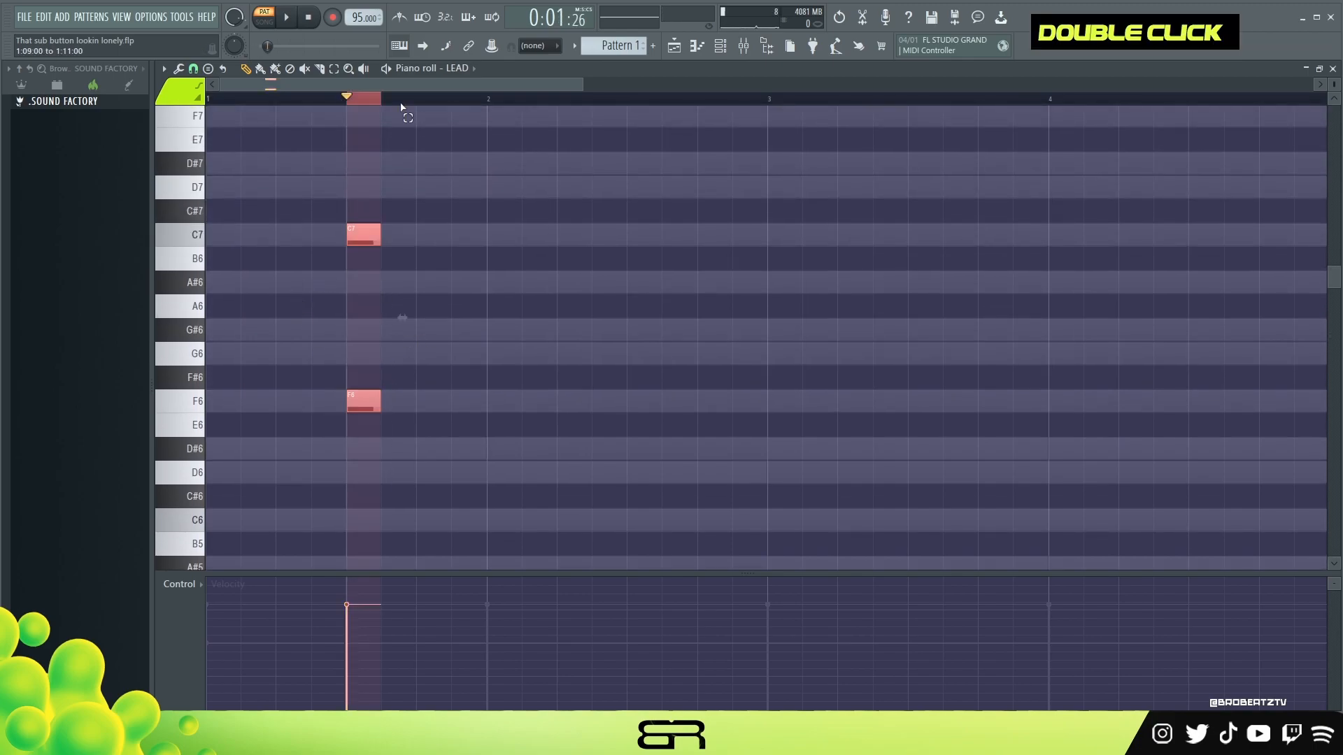
key(ctrl+d)
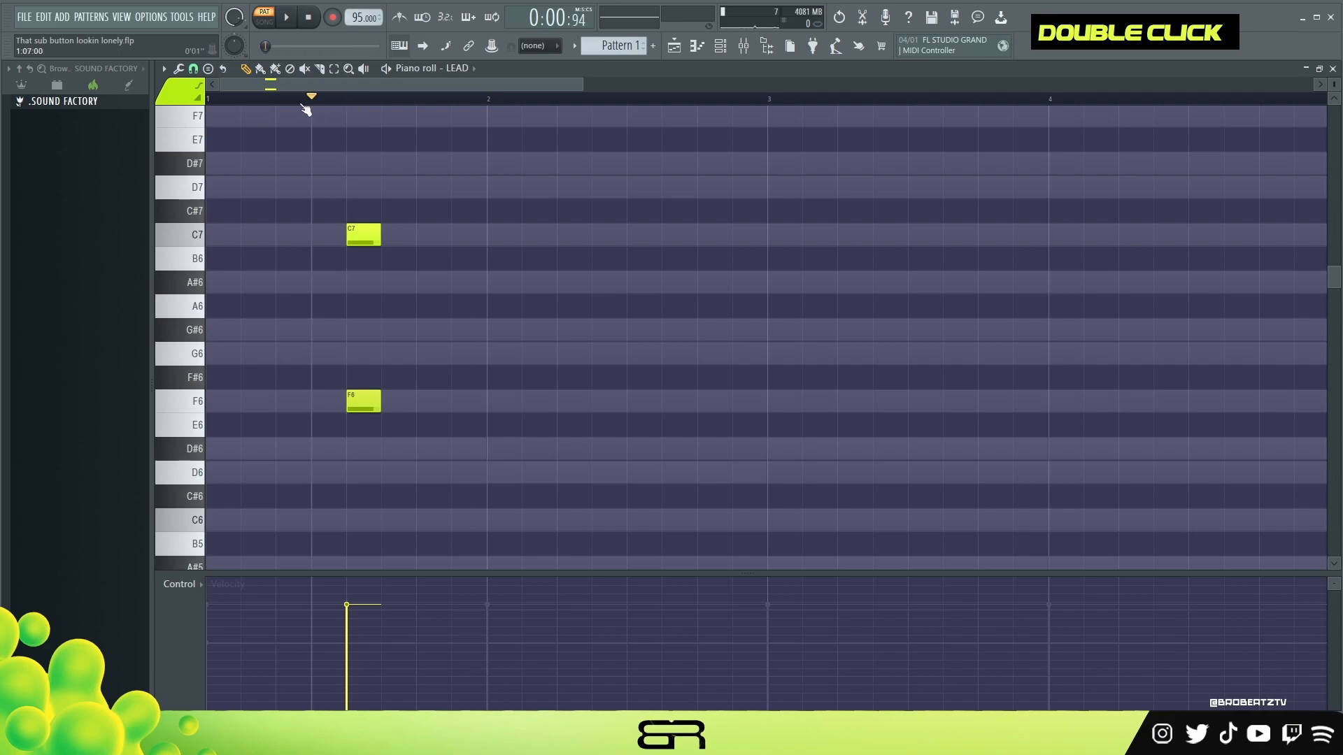
ctrl+drag(348, 367, 390, 438)
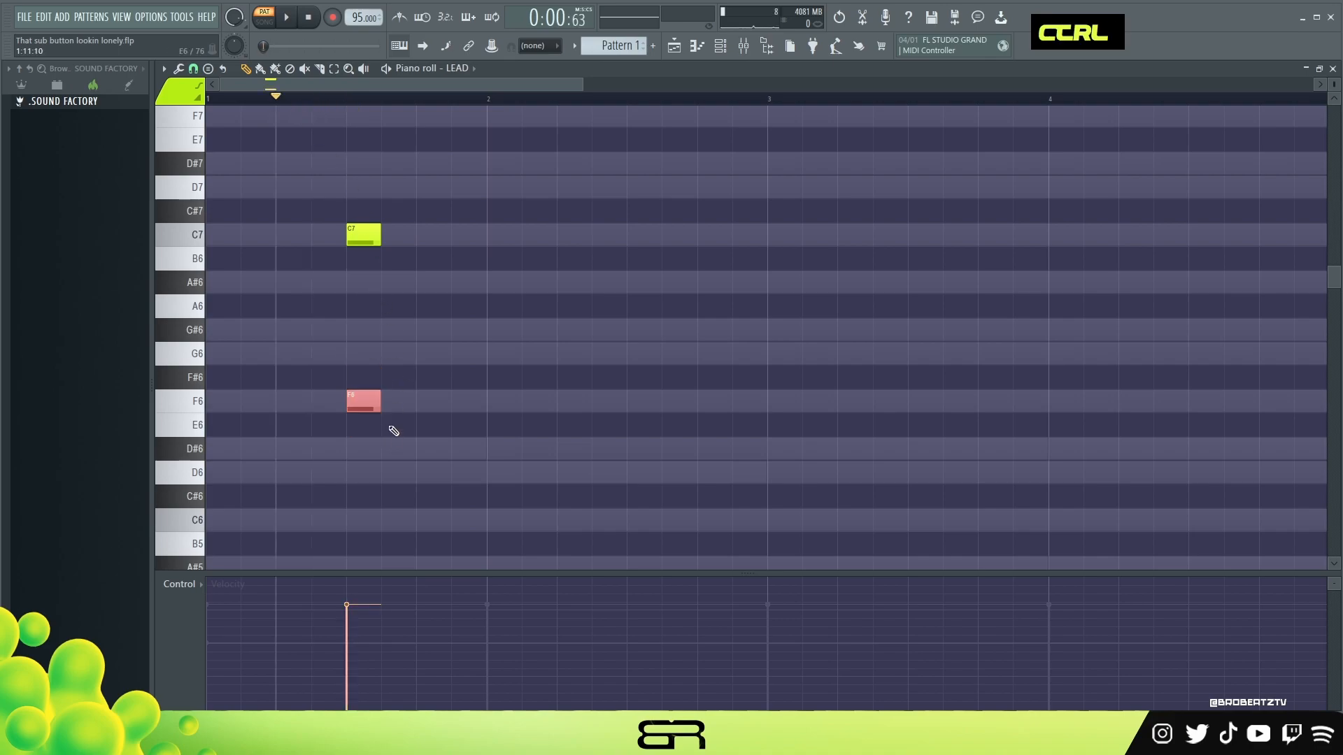
ctrl+click(361, 240)
drag(361, 240, 502, 240)
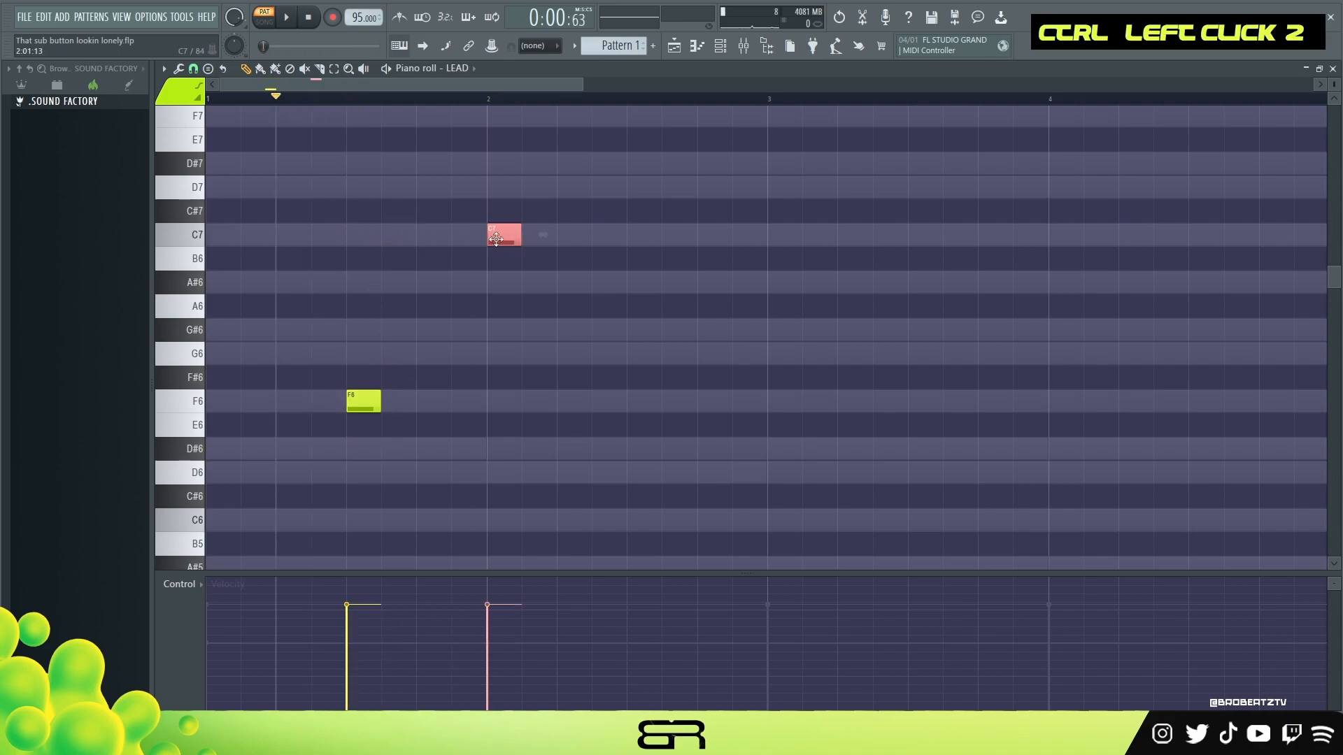
right_click(495, 393)
click(351, 238)
mouse_move(376, 401)
mouse_down()
mouse_move(516, 400)
mouse_move(375, 399)
mouse_up()
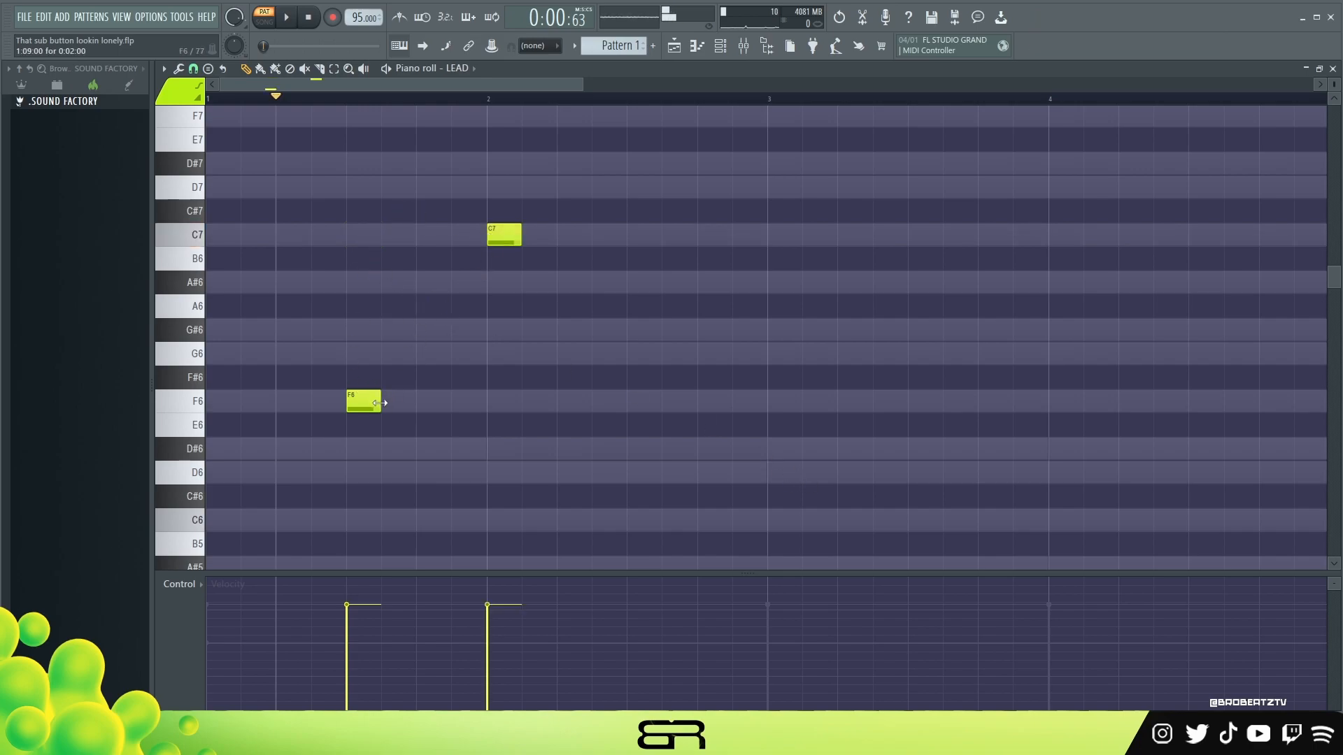
Step: Set snapping to 1/4 beat and shorten the F6 note on beat 3 of bar 1 to just under one step
scroll(363, 112, up, 4)
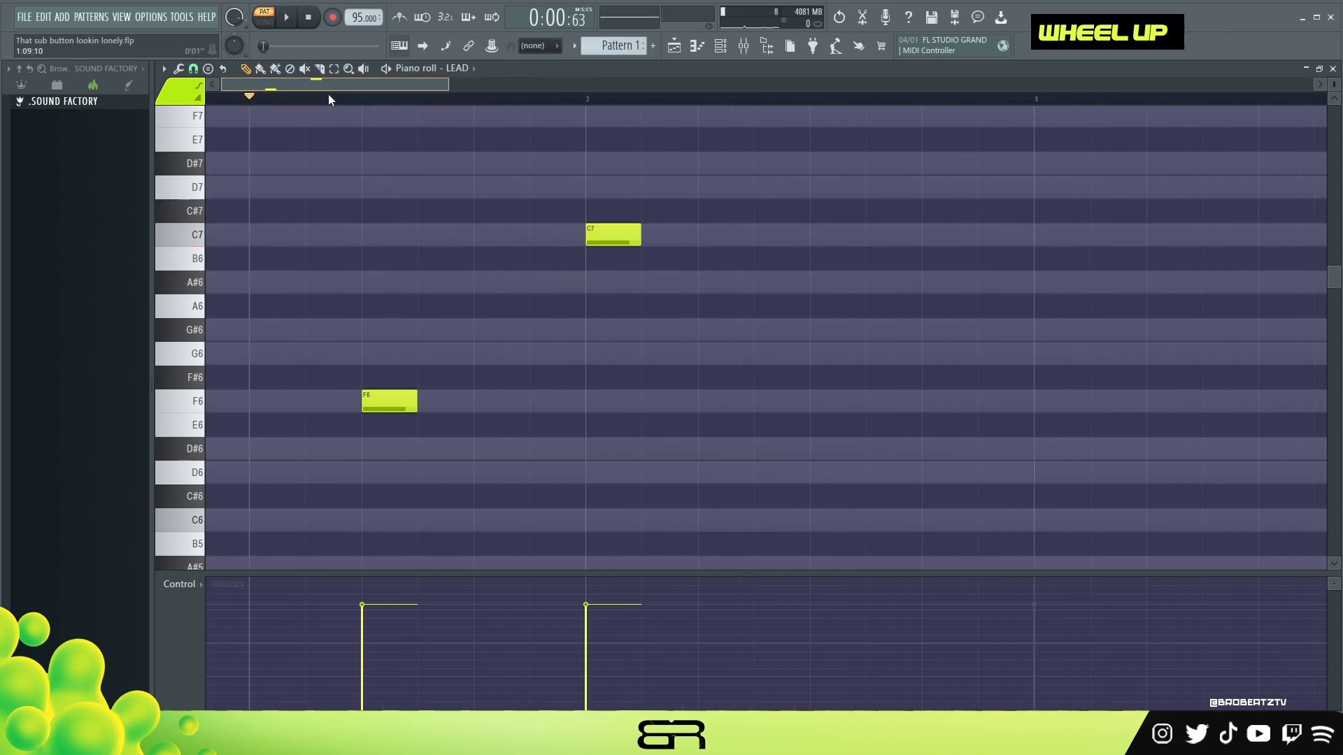
drag(482, 404, 437, 413)
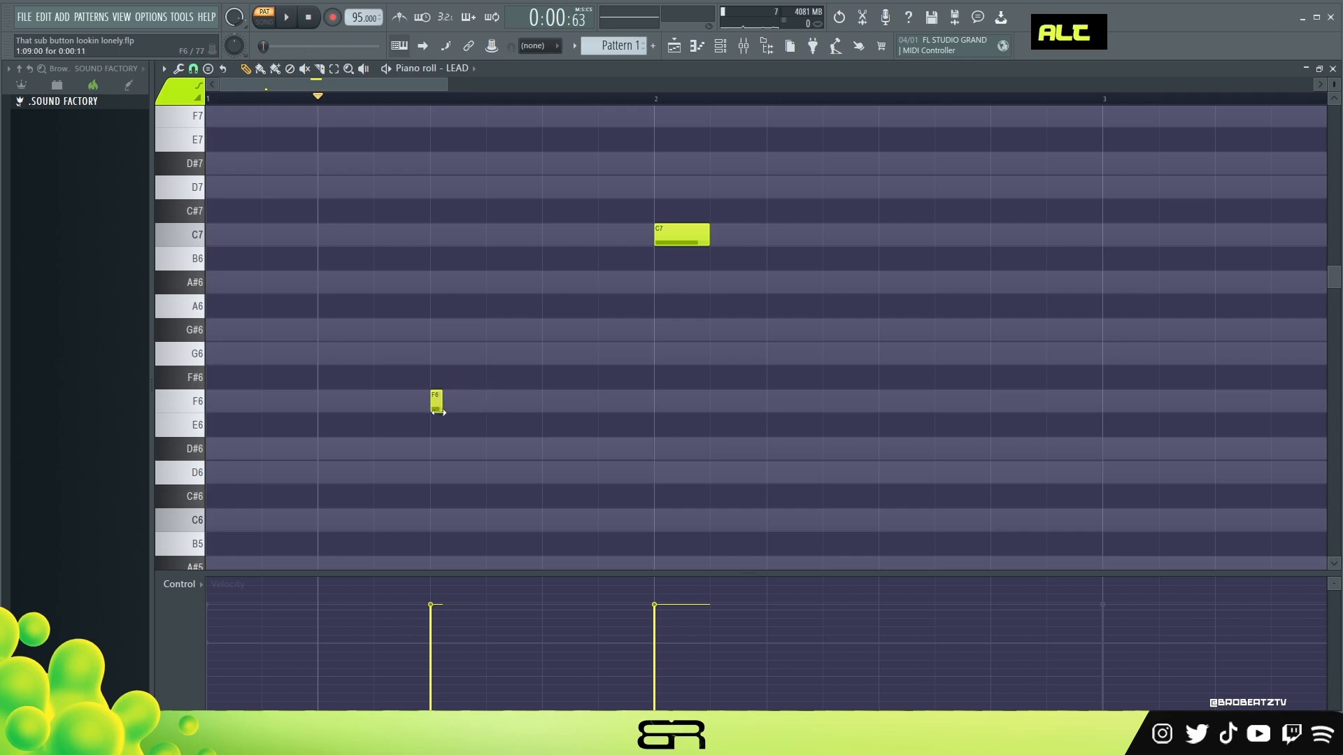
click(194, 69)
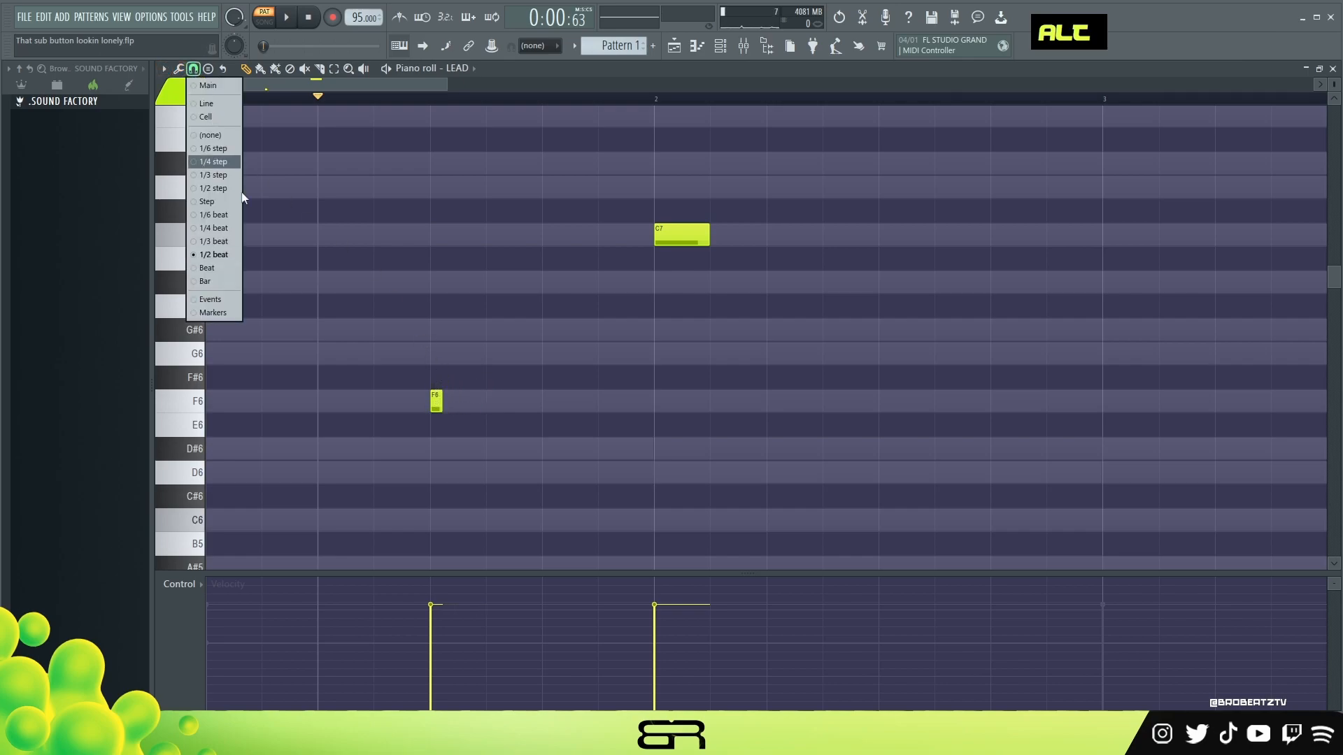
click(214, 229)
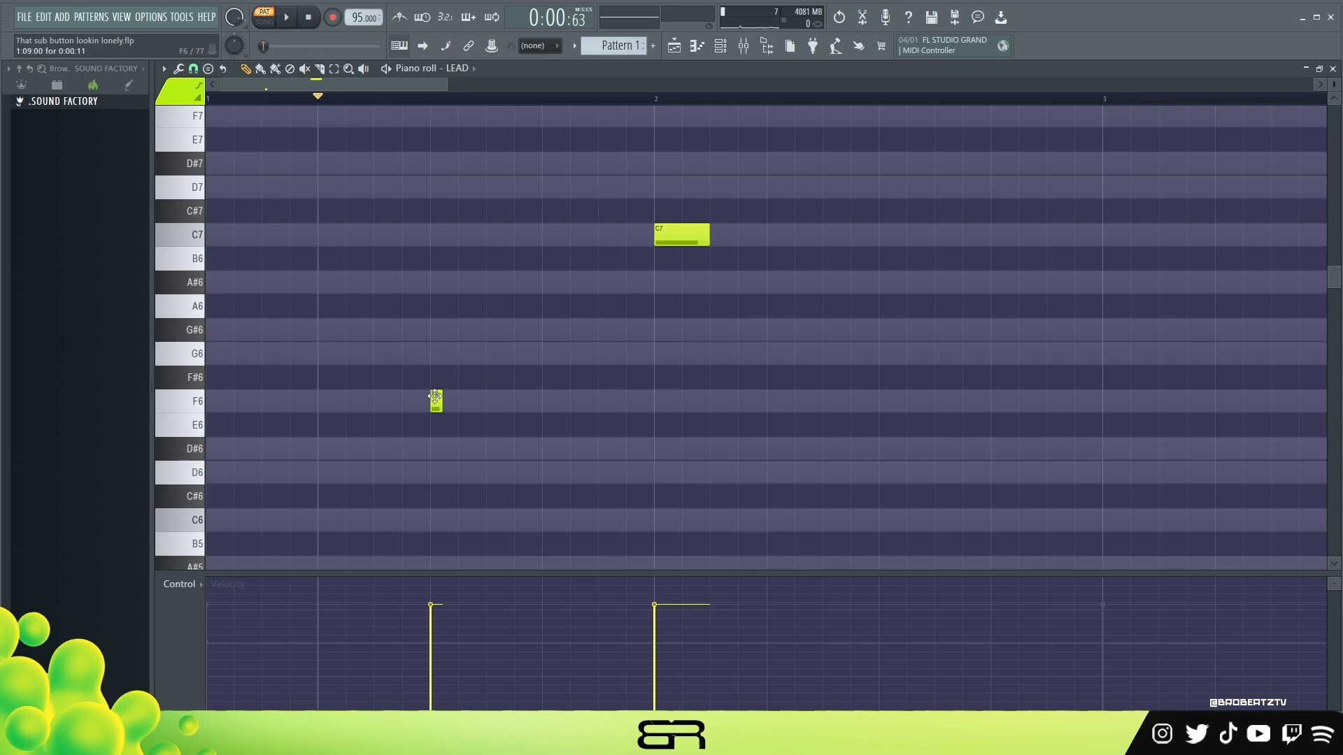
drag(441, 410, 450, 411)
Step: Add a G6 note of about one step right after the short F6, followed by a second F6 of the same length
alt+click(459, 356)
alt+click(480, 358)
right_click(481, 358)
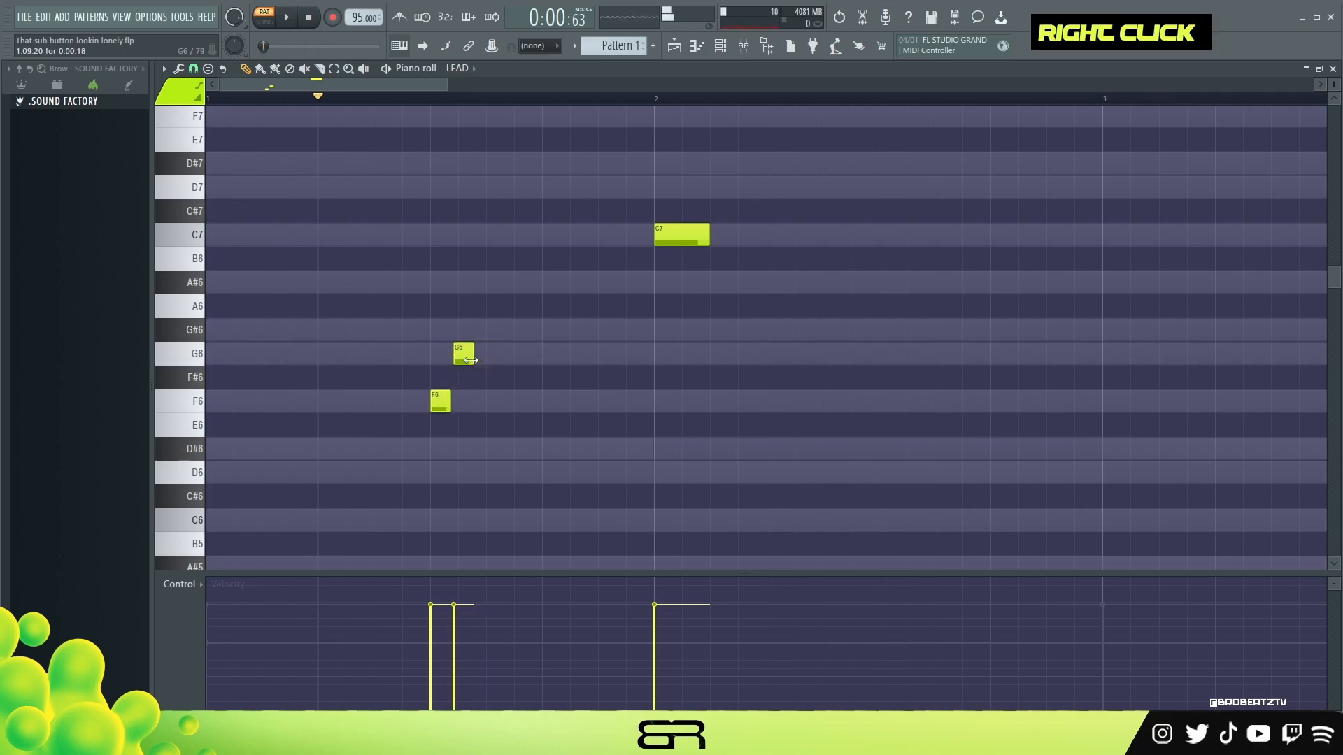
drag(471, 360, 478, 360)
alt+click(482, 411)
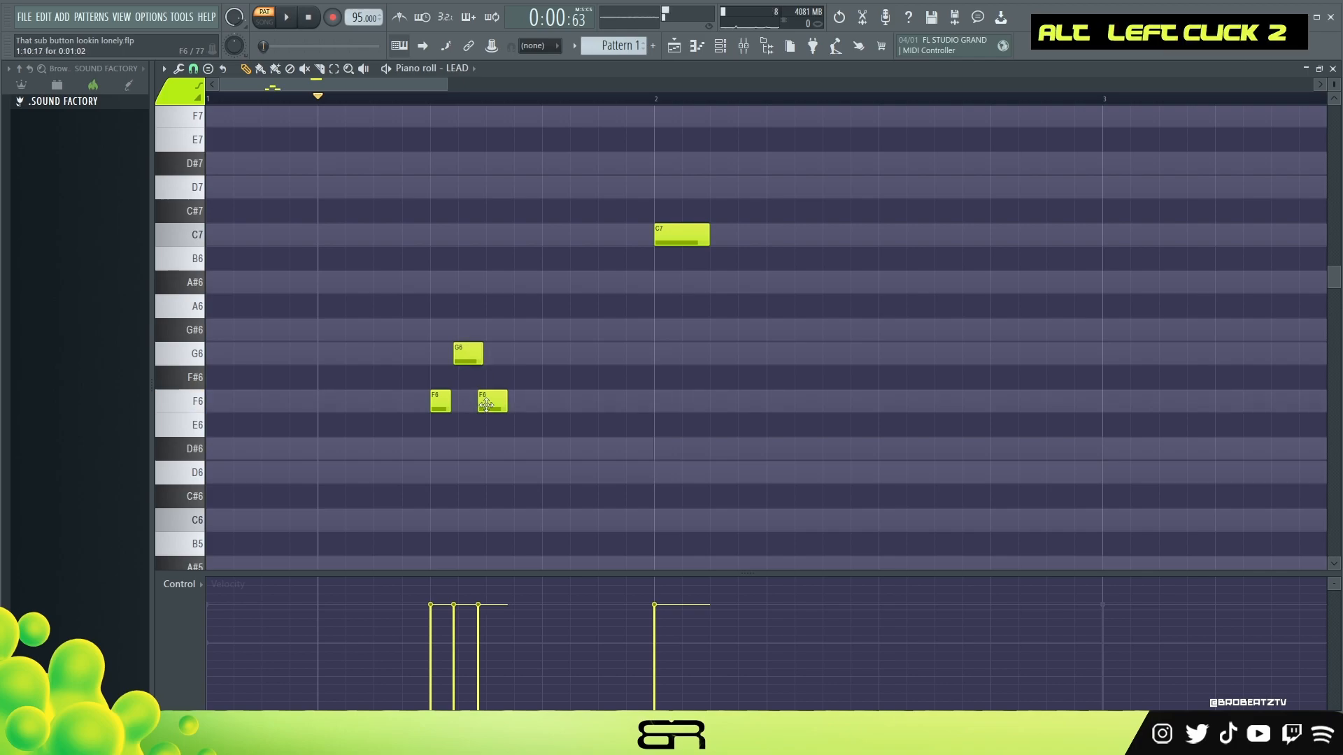
Step: Play back the bar 1 melody and lengthen its second F6 note to about one beat
key(space)
key(space)
key(space)
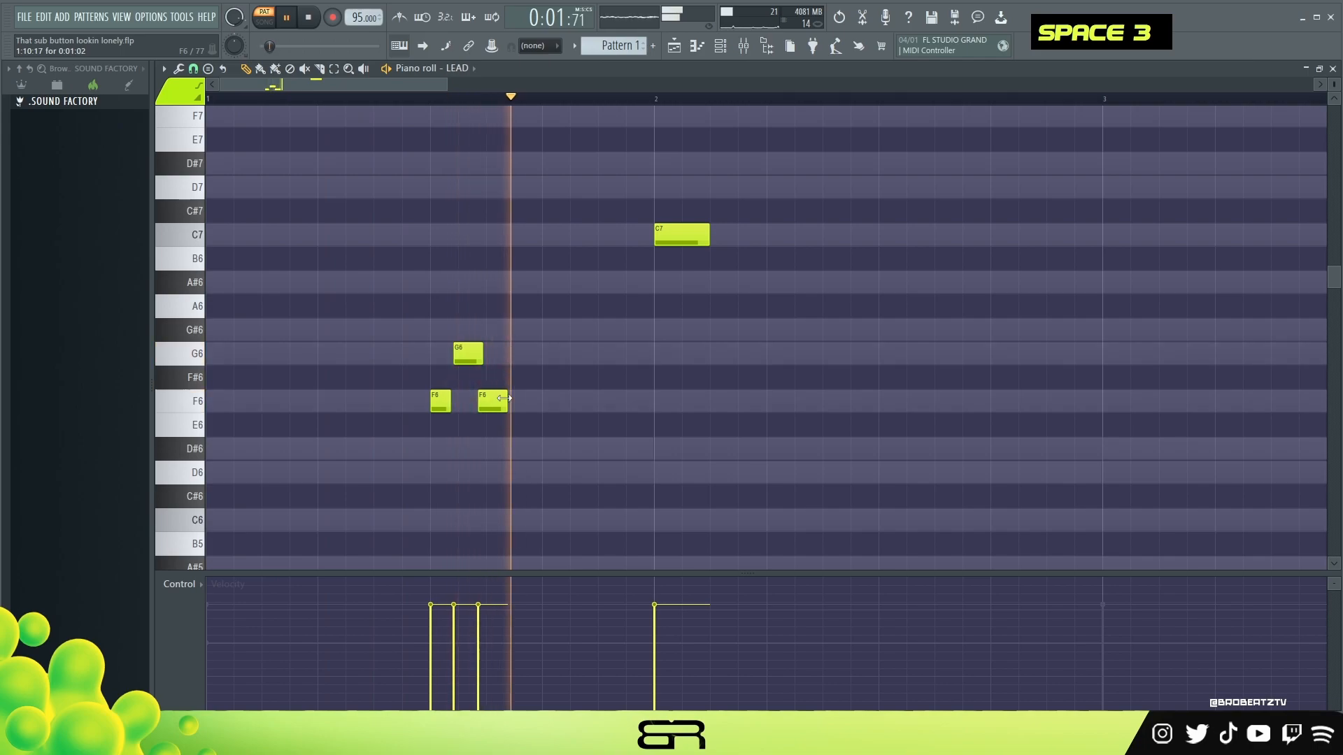
key(space)
drag(505, 398, 595, 400)
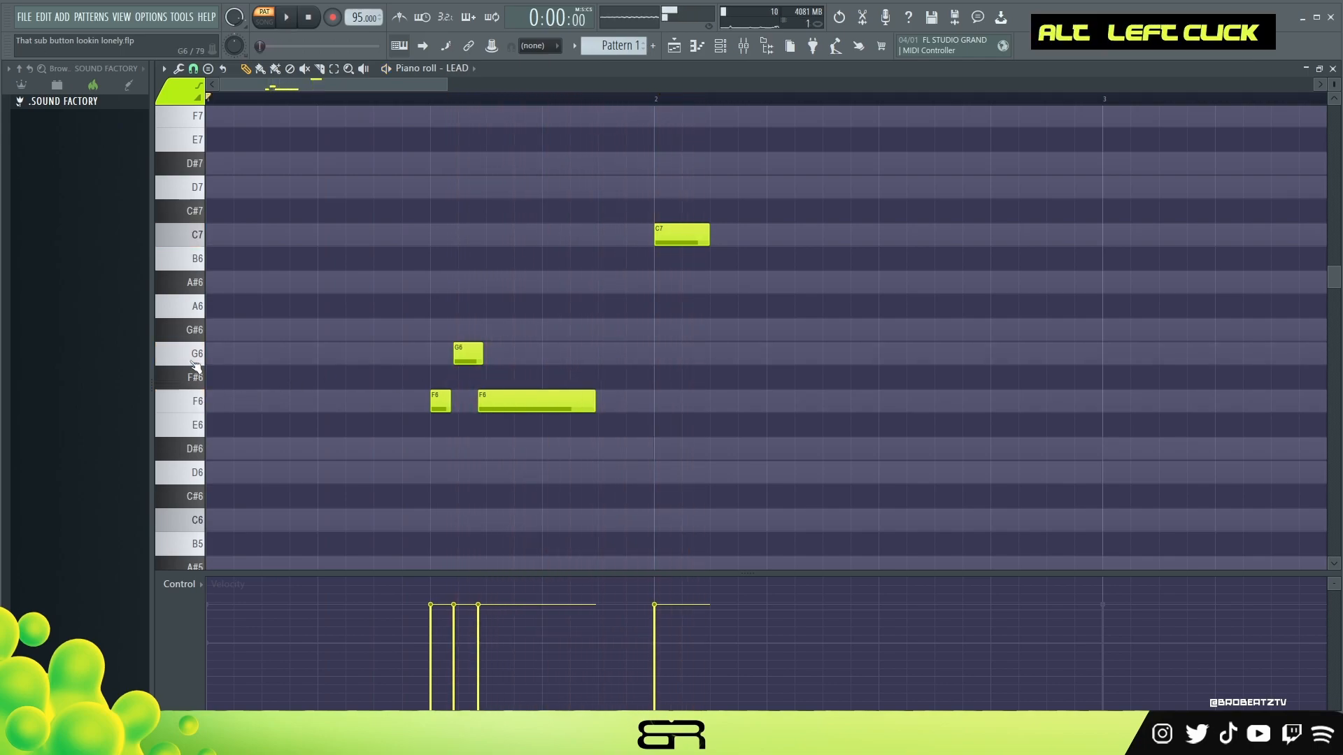
Step: Add a G6 note on step 15 of bar 1, ending just before bar 2, and play the phrase back
key(space)
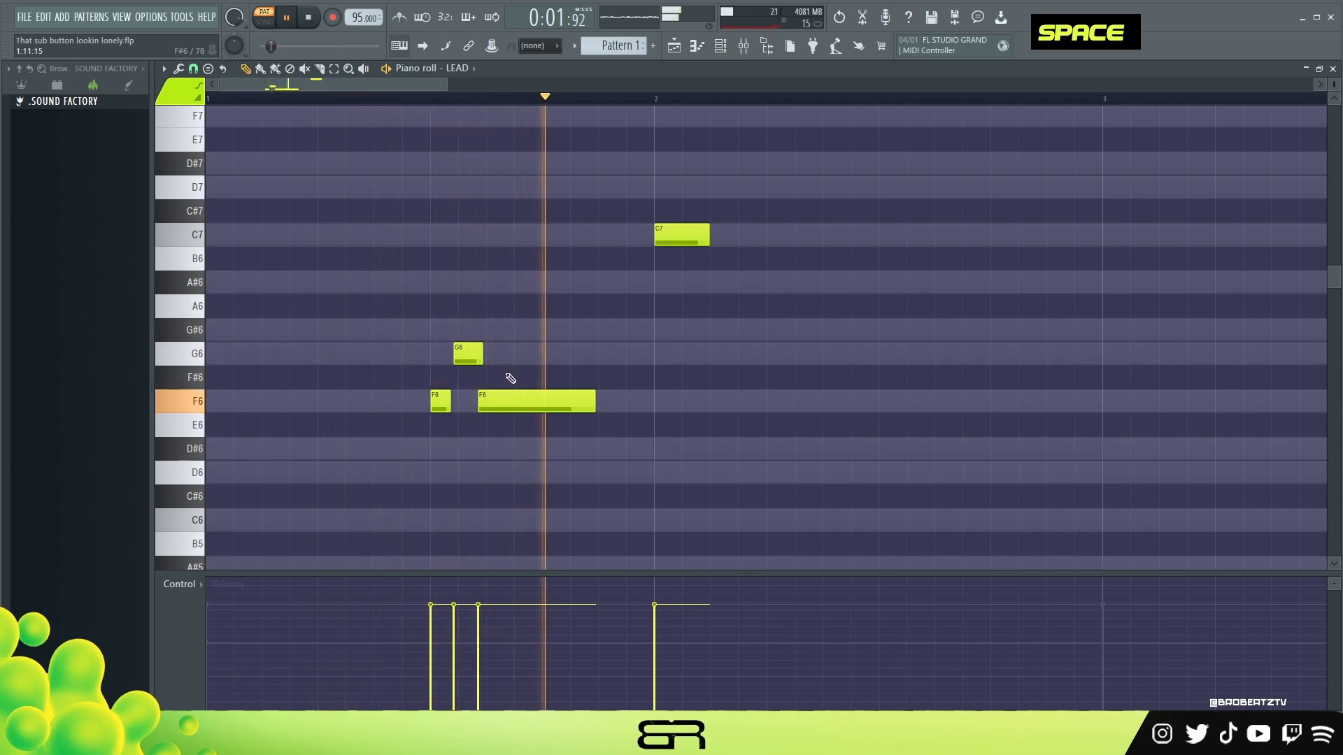
key(space)
click(608, 353)
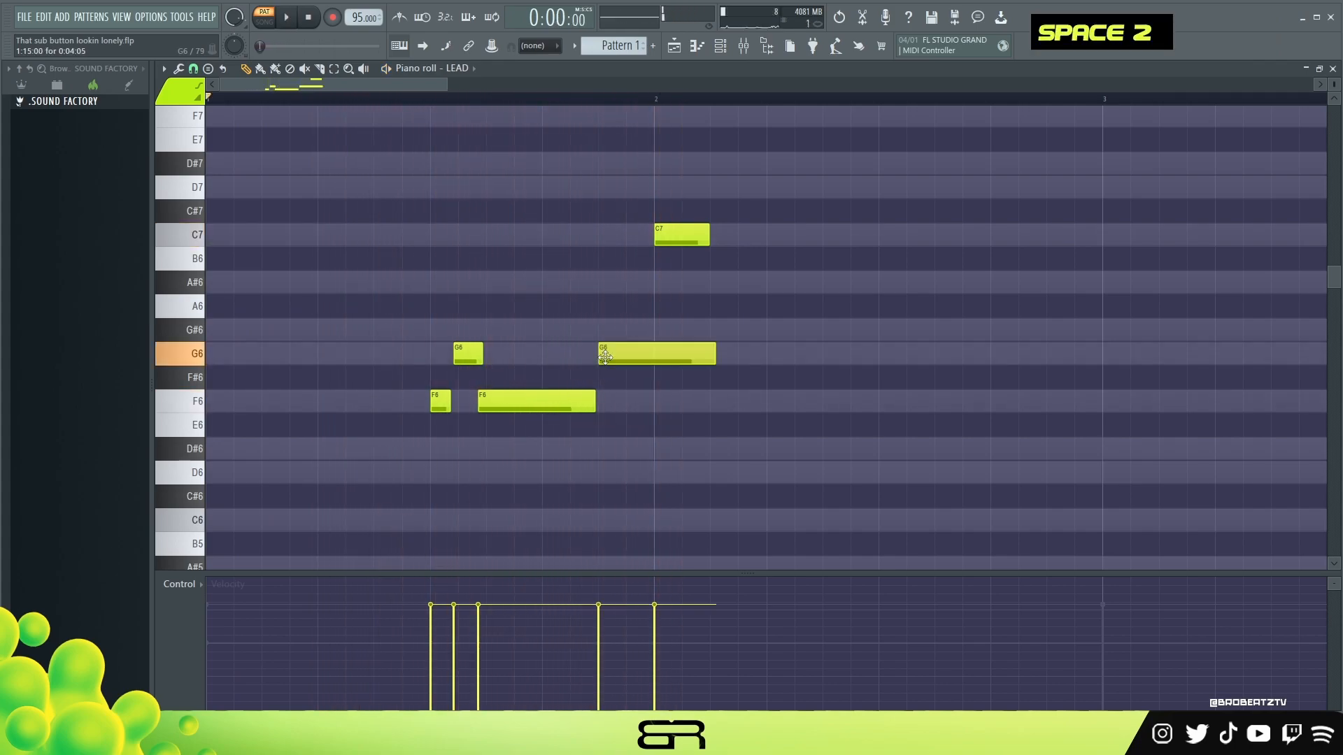
key(space)
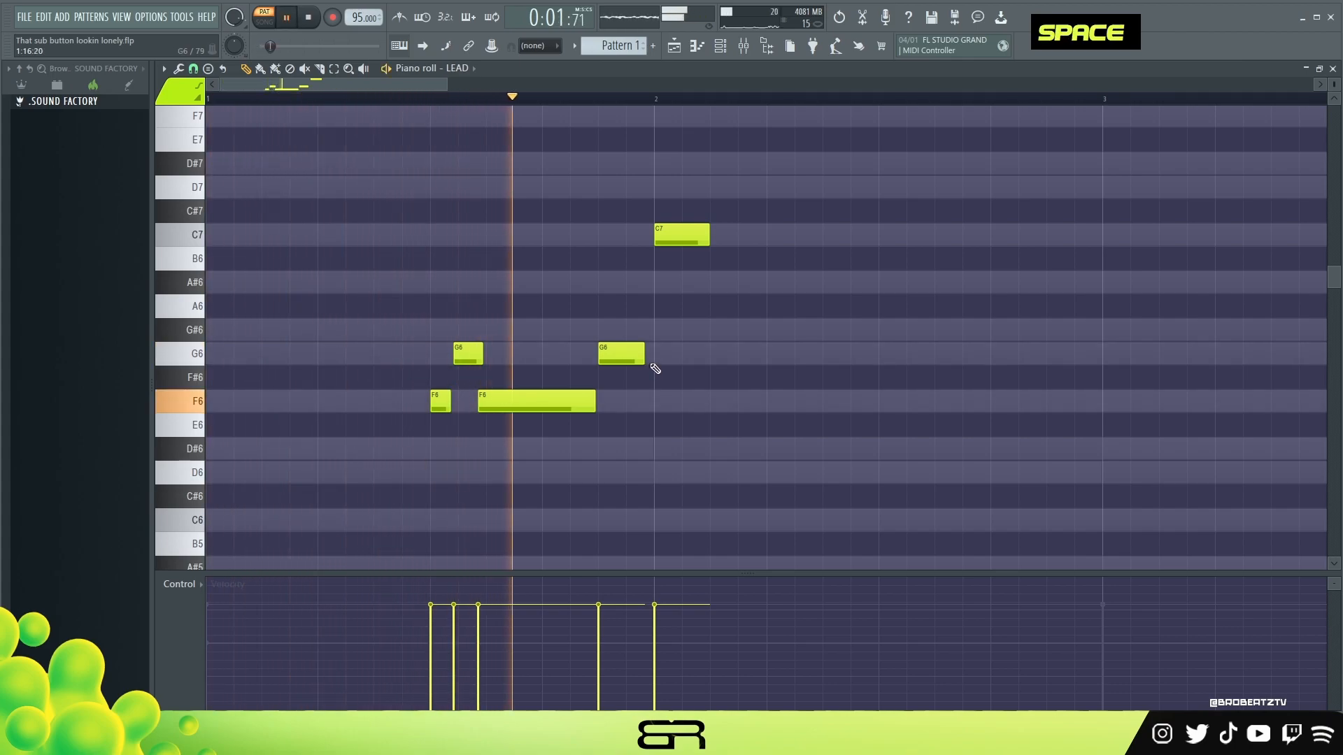
key(space)
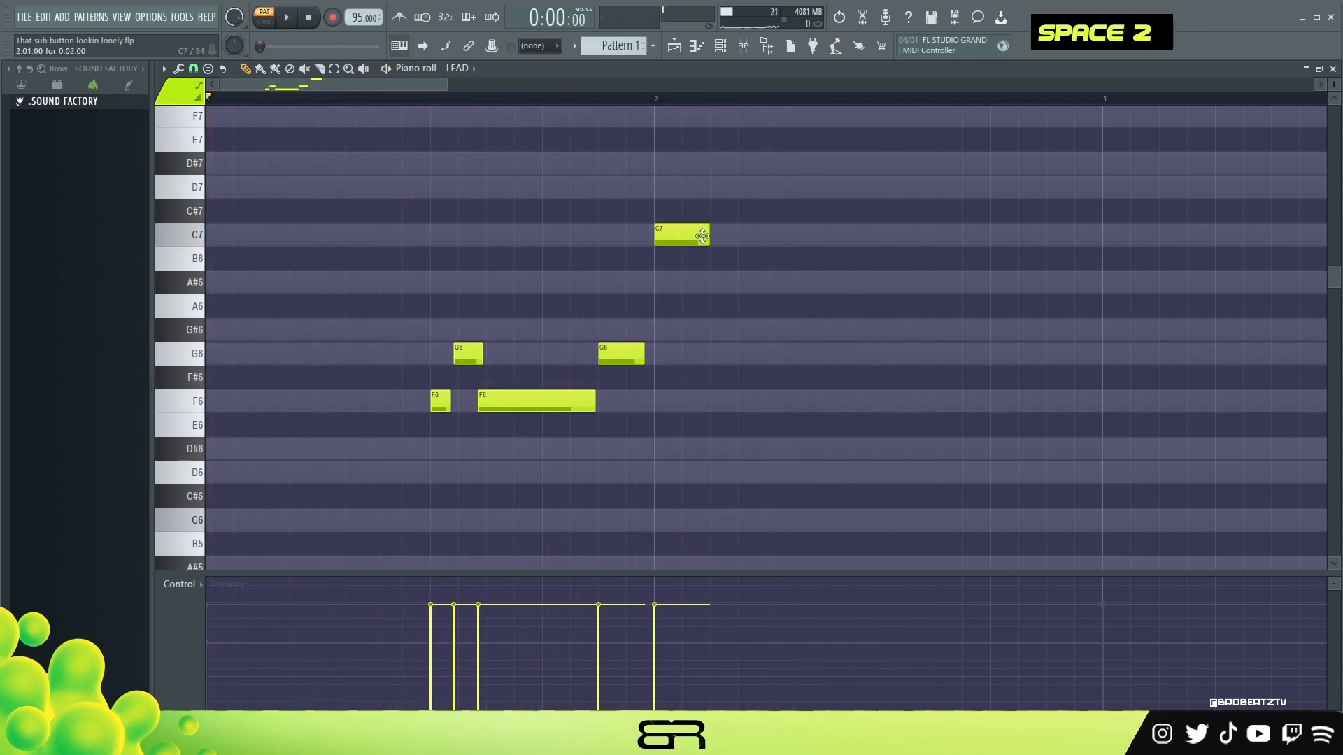
Step: Shorten the C7 at the start of bar 2, add D7, D#7 and D7 notes of about three steps each after it, and play them
alt+click(667, 188)
drag(709, 234, 671, 237)
drag(721, 194, 877, 192)
alt+click(780, 164)
ctrl+click(692, 193)
ctrl+click(888, 253)
key(space)
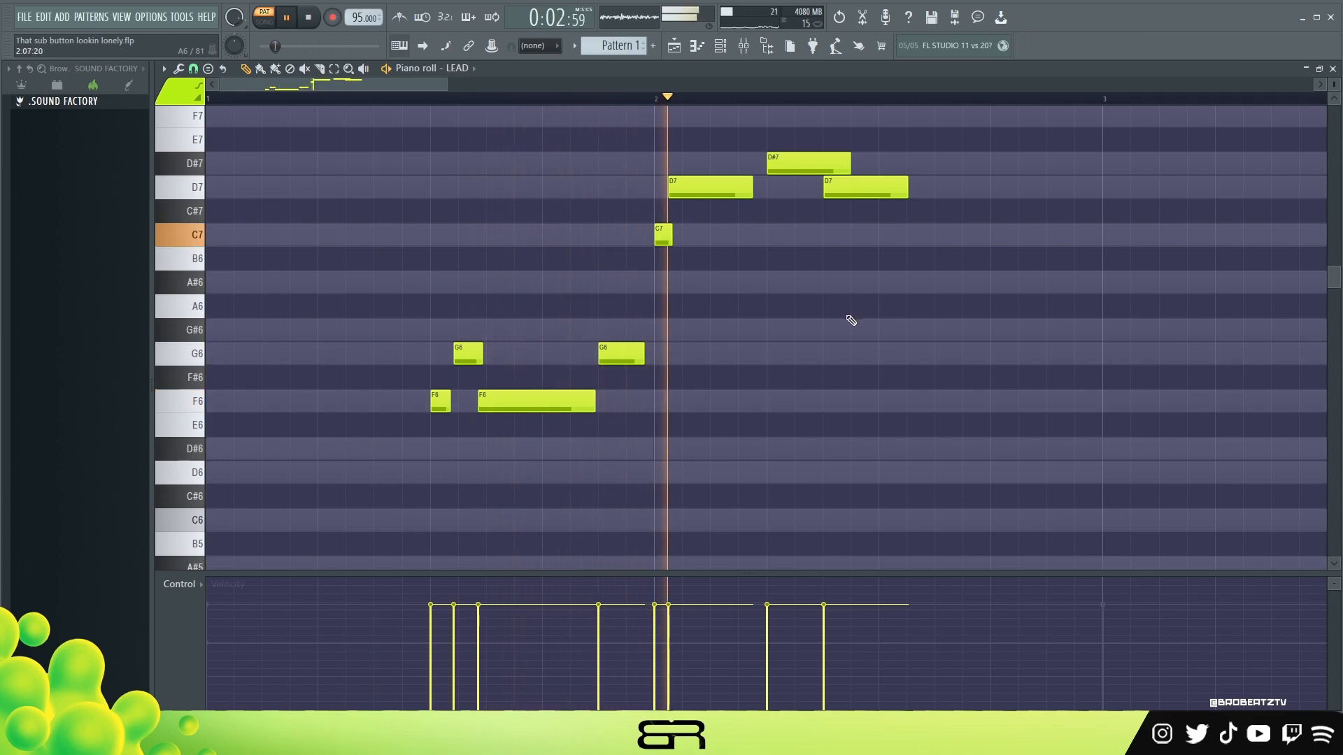
key(space)
Step: Copy the C7 to step 15 of bar 2 and copy the last D7 down to A#6 on step 11
ctrl+click(664, 235)
shift+click(669, 235)
drag(981, 251, 1090, 256)
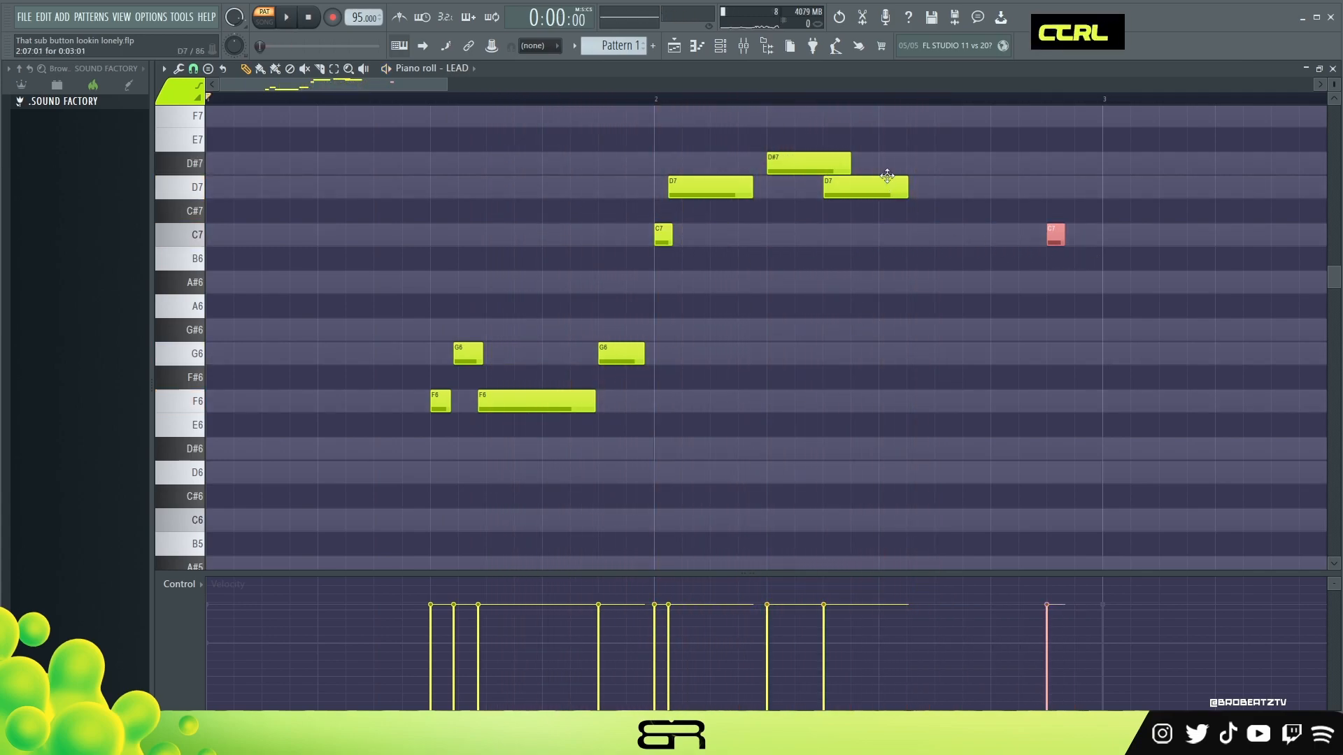
ctrl+click(867, 186)
shift+click(870, 189)
drag(869, 189, 977, 279)
alt+click(909, 196)
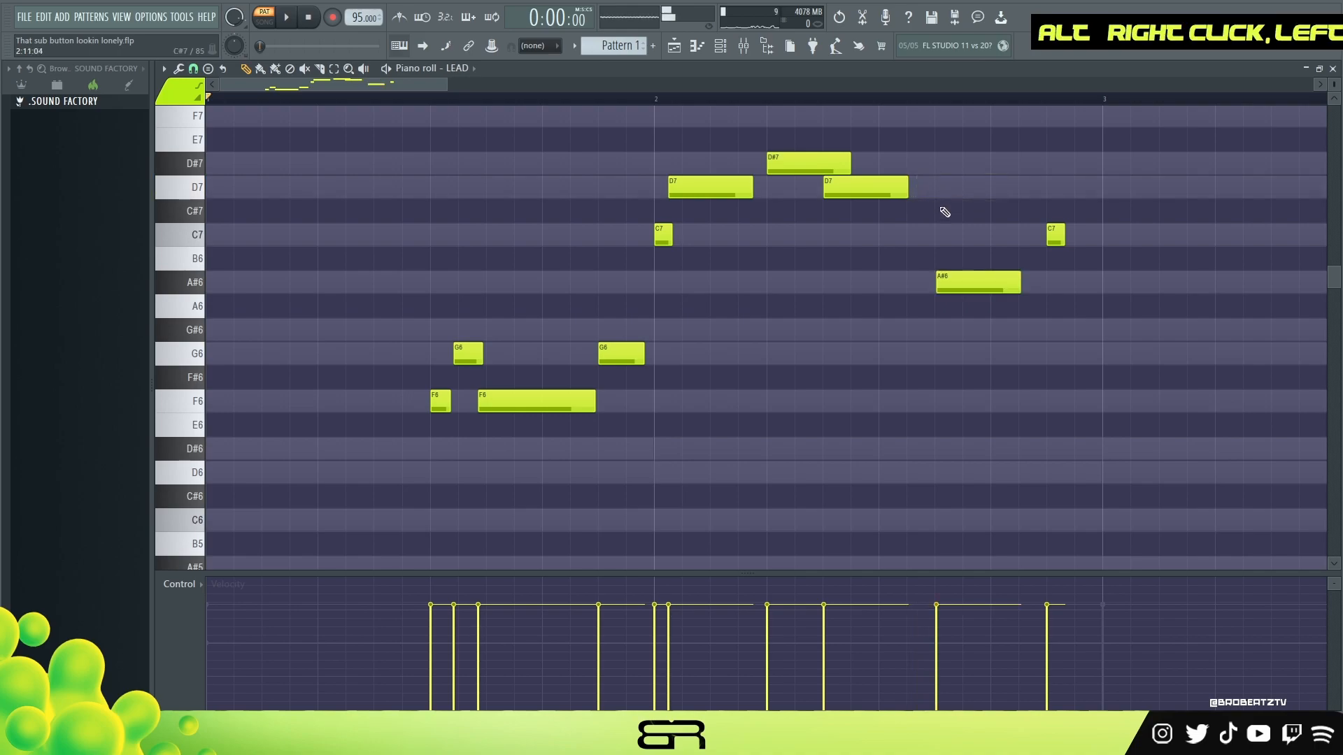
Step: Lengthen bar 2's last C7 to about one and a half steps and copy G6 to bar 3's start, lasting about one and a half beats
key(space)
drag(1065, 236, 1088, 237)
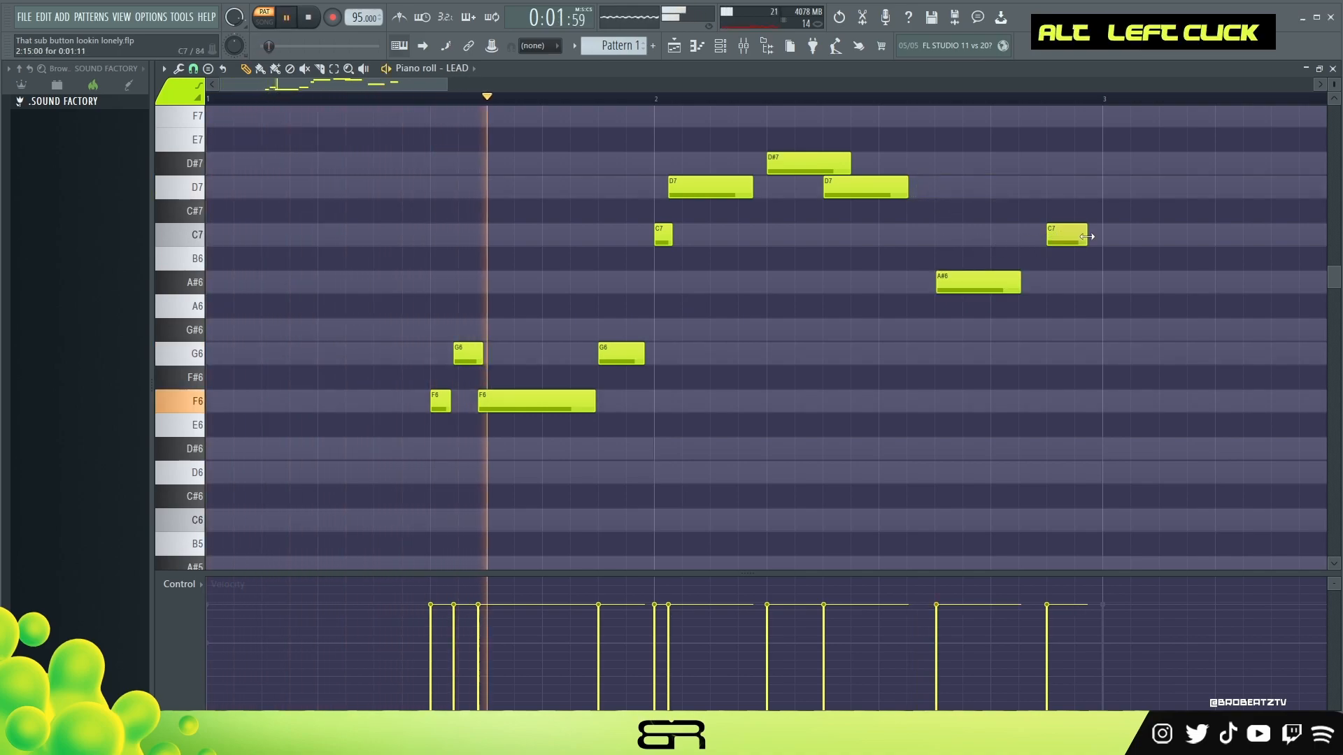
drag(631, 354, 1125, 355)
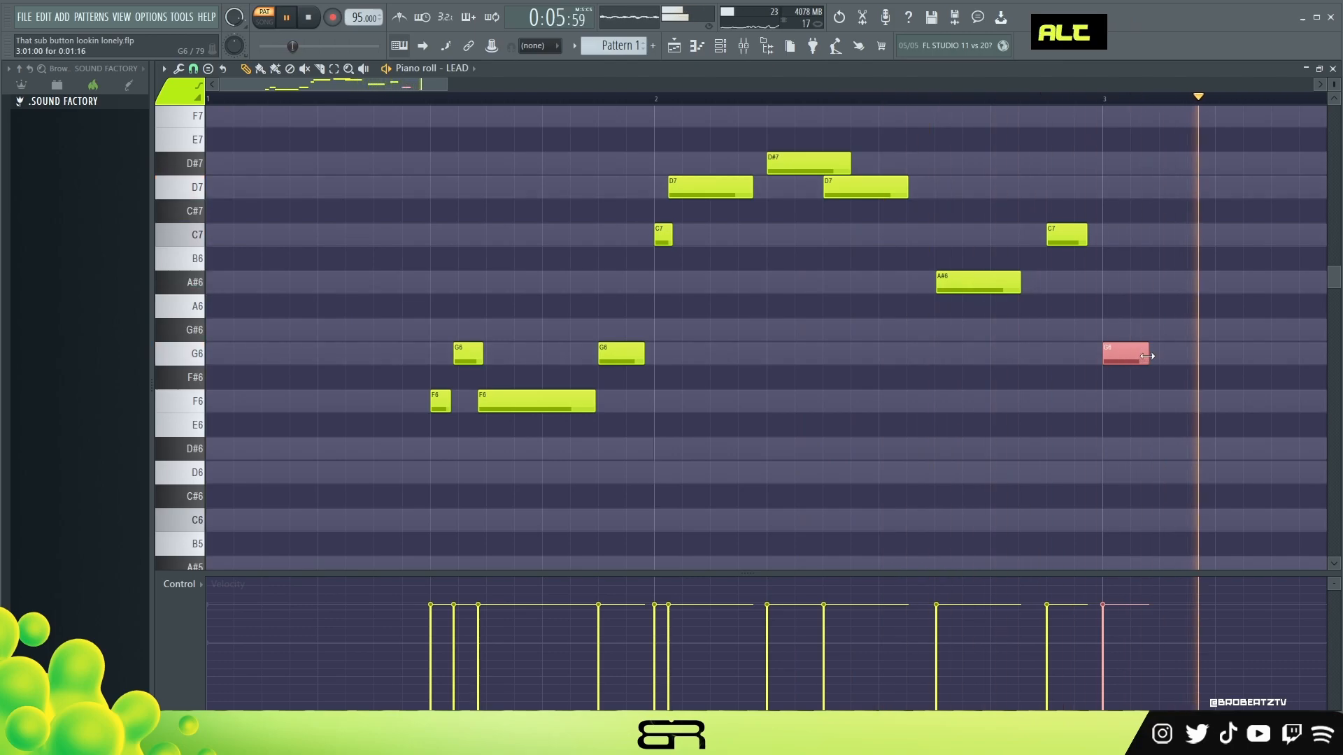
drag(1147, 355, 1273, 356)
Step: Replay the melody from the start and raise the velocity of all LEAD notes to the maximum
ctrl+right_click(874, 367)
ctrl+right_click(849, 366)
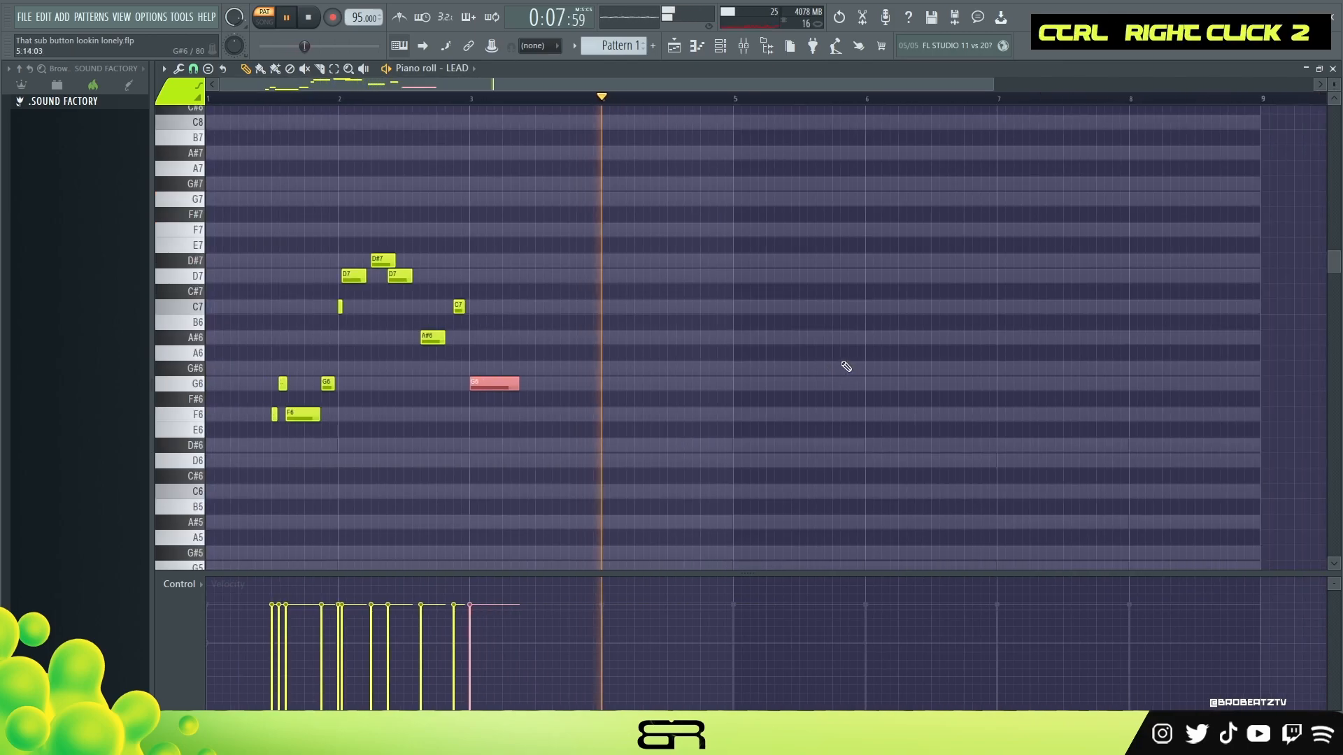
key(space)
key(space)
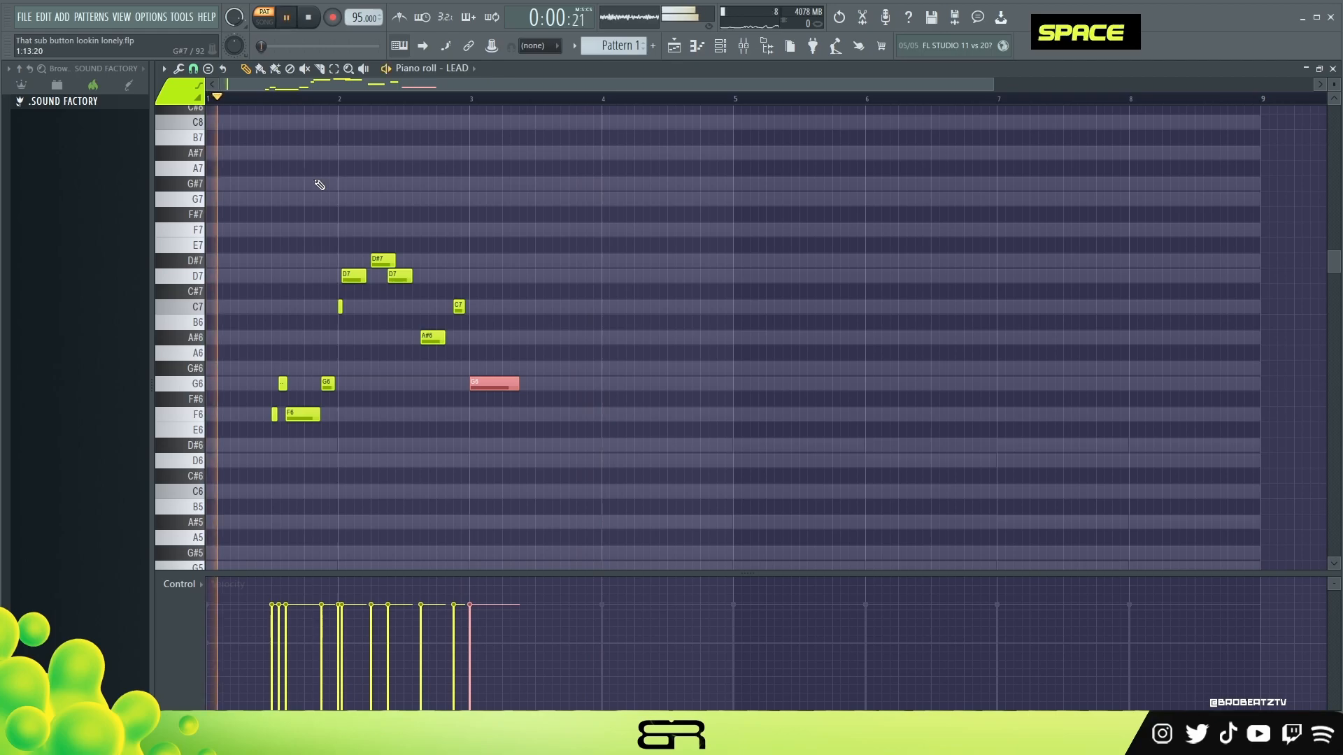
key(ctrl+a)
scroll(369, 216, up, 6)
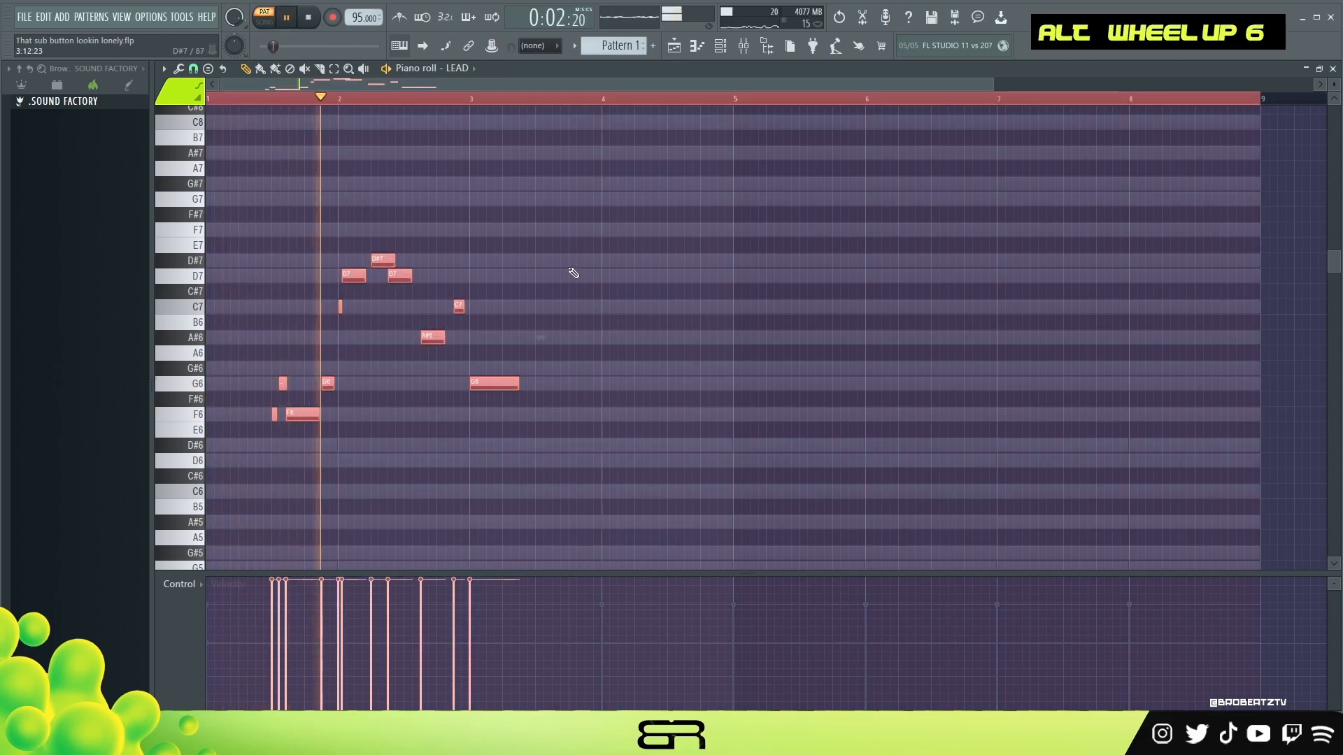
Step: Lengthen bar 1's first G6 and bar 2's first C7 slightly, and nudge the D7 that follows the C7 a little later
right_click(278, 382)
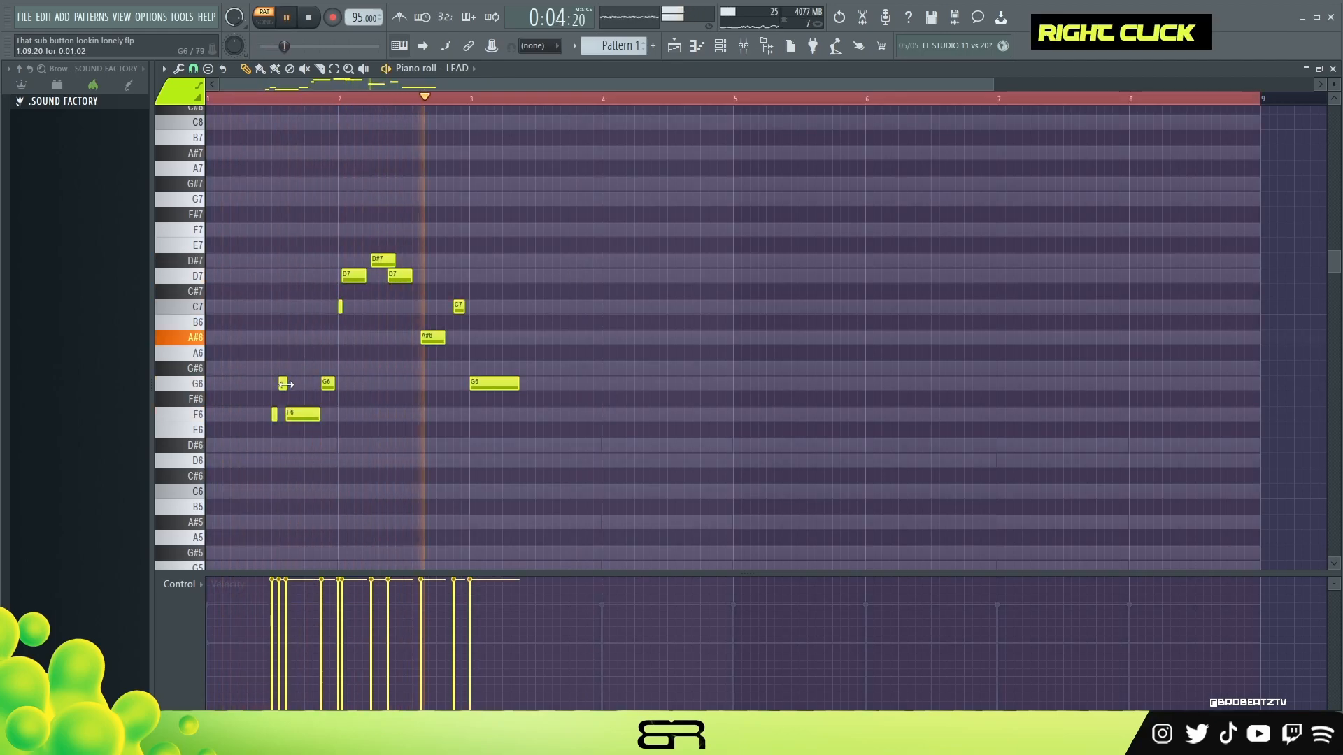
alt+click(281, 383)
alt+click(347, 308)
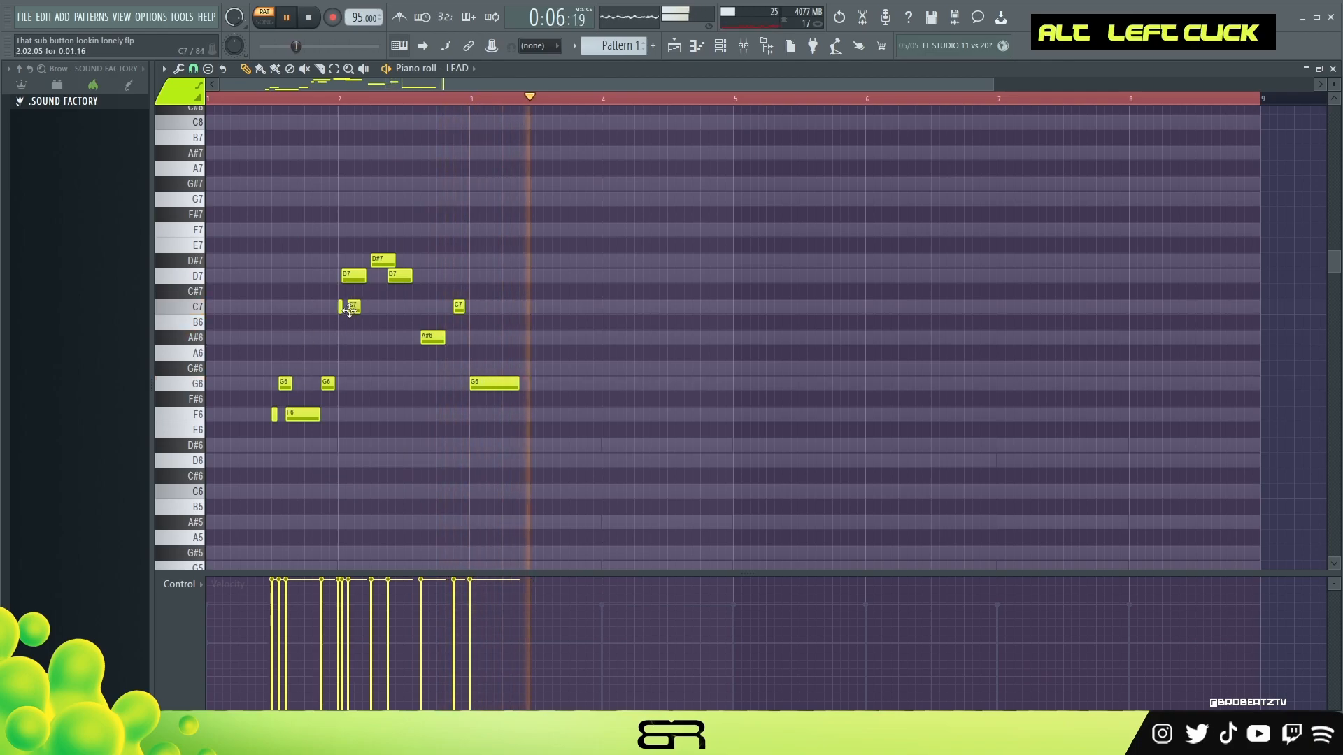
right_click(355, 308)
alt+click(344, 308)
key(space)
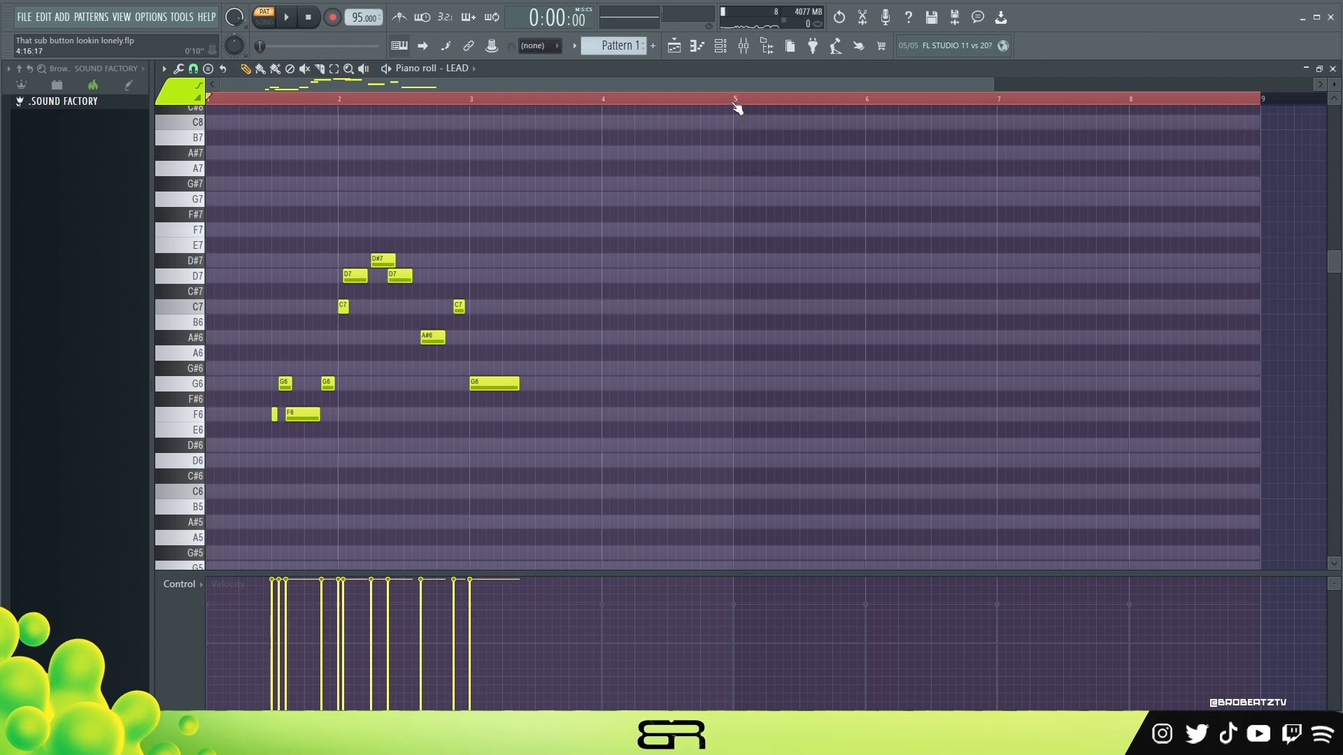
Step: Duplicate the whole LEAD melody four bars onward so the copy's first F6 falls on beat 3 of bar 5, and deselect it
key(ctrl+a)
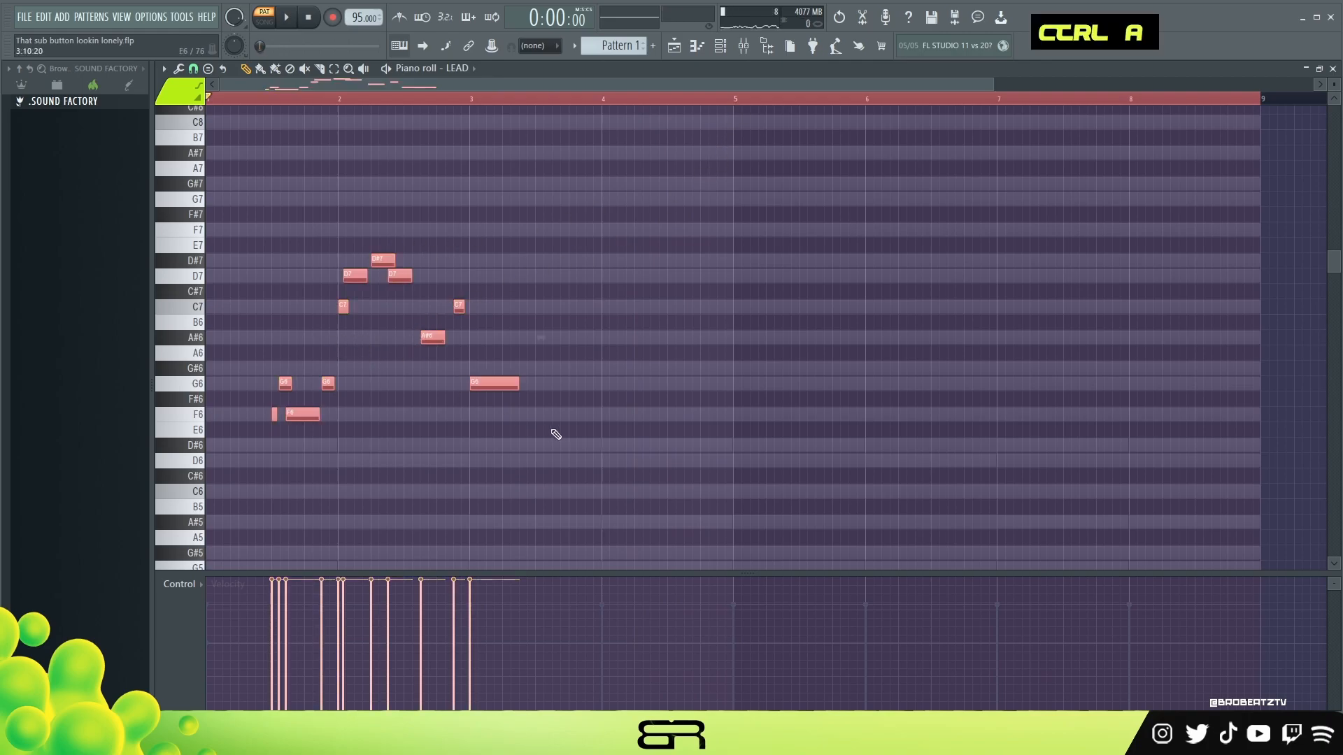
right_click(627, 411)
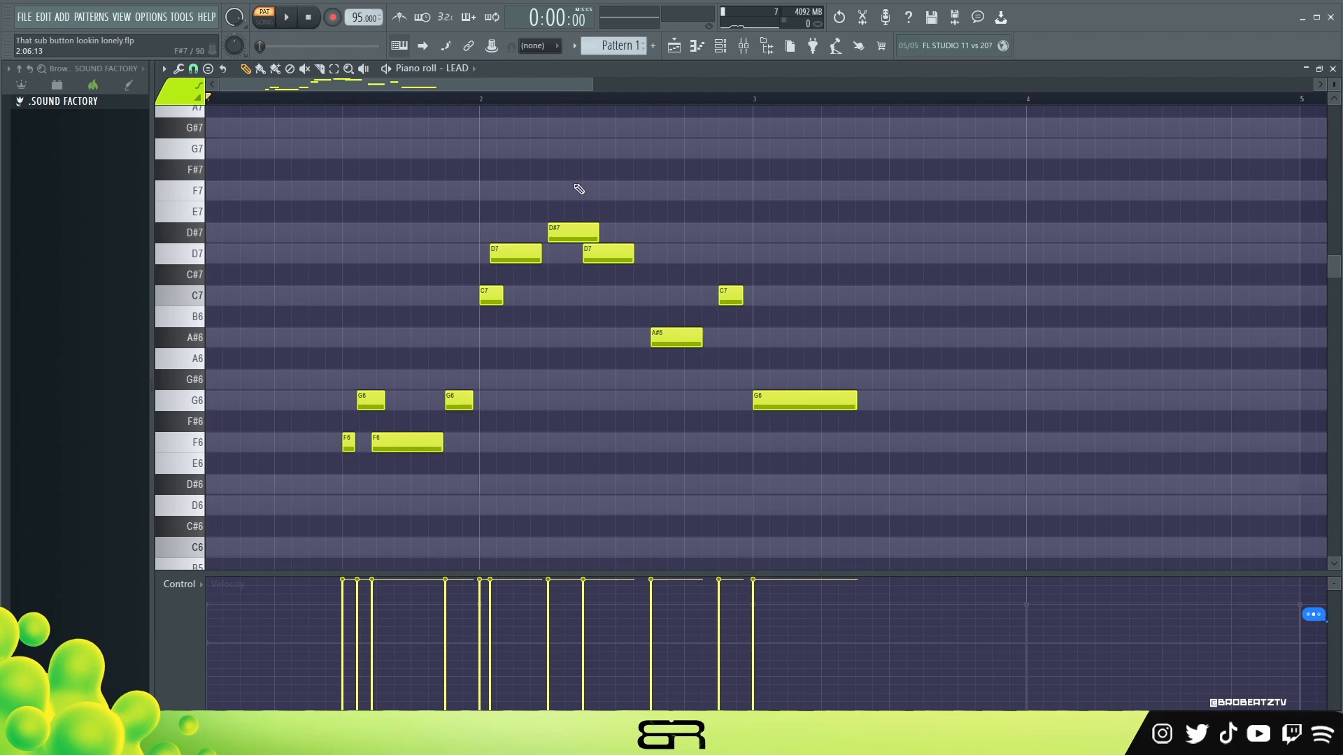
key(ctrl+a)
drag(378, 440, 1329, 439)
drag(1329, 392, 828, 383)
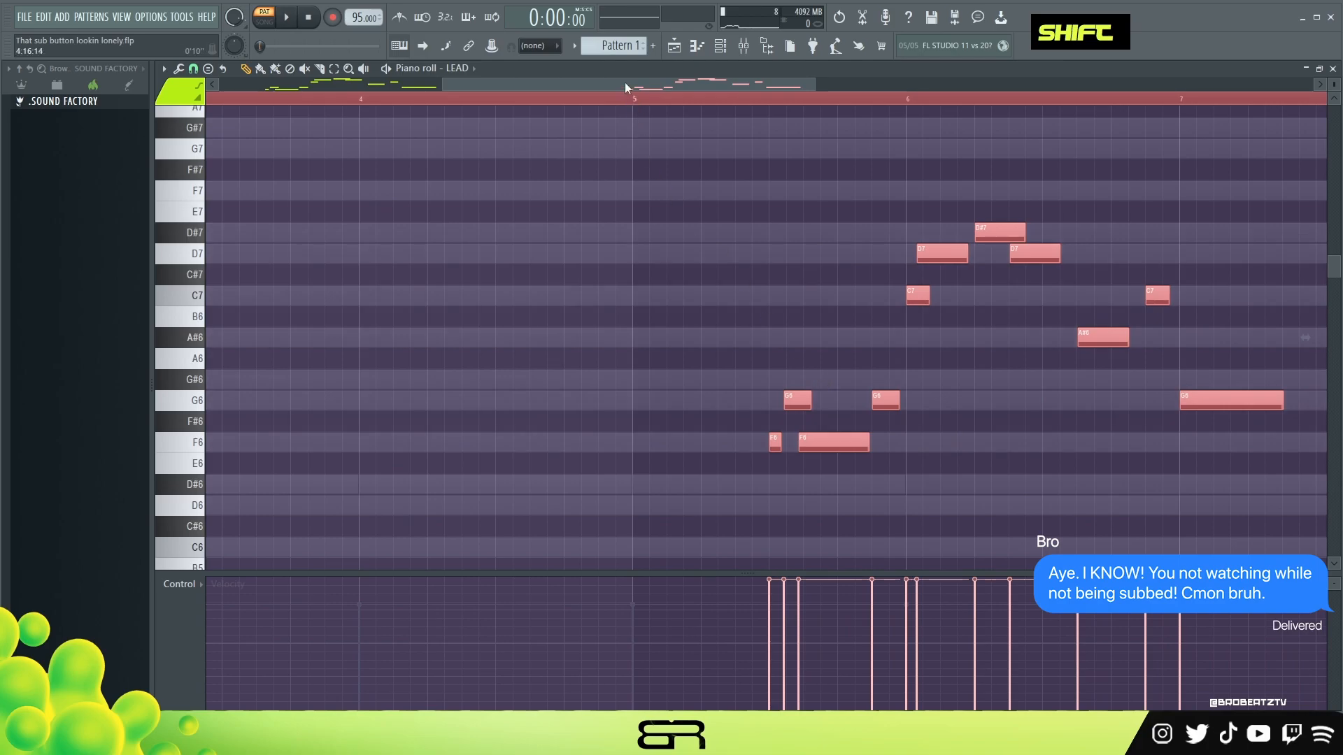
drag(624, 82, 732, 87)
right_click(468, 164)
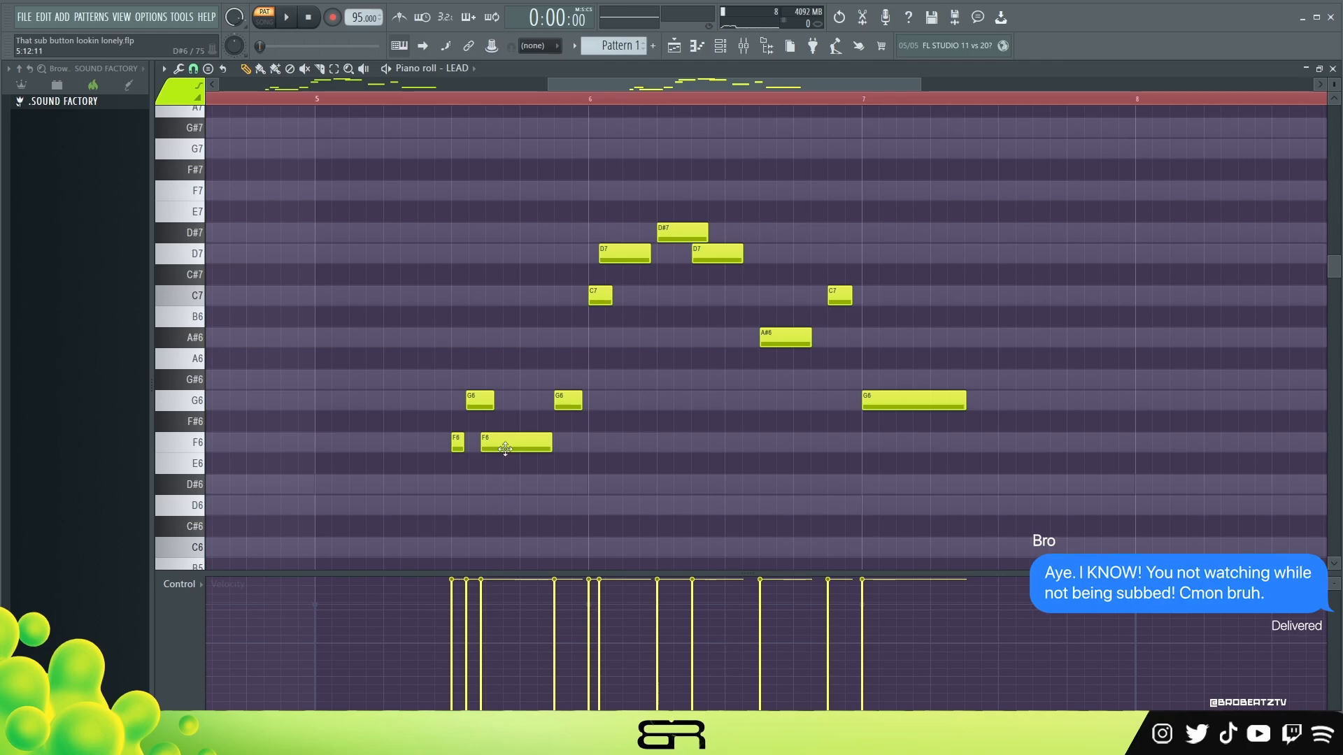
Step: Add a D#6 pickup note of about one step on step 8 of bar 5 and play it back
click(434, 149)
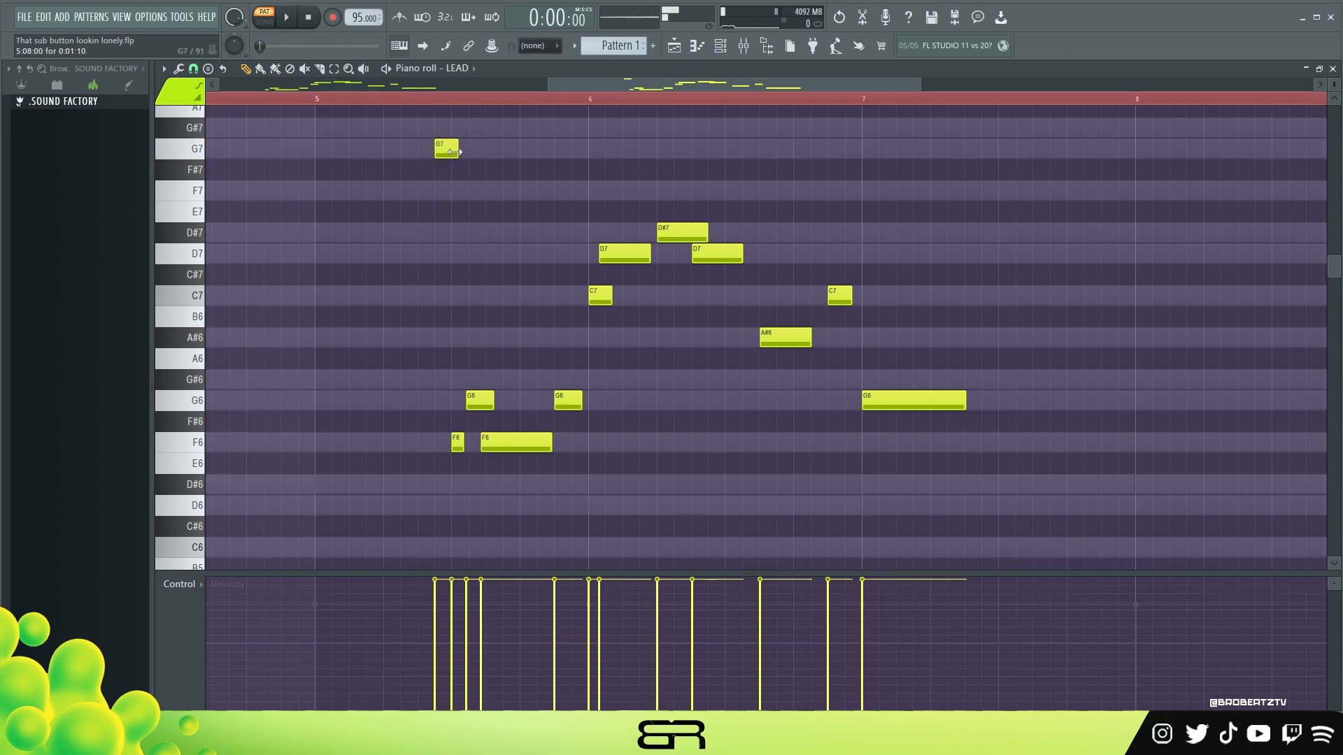
drag(447, 151, 450, 487)
scroll(473, 98, up, 3)
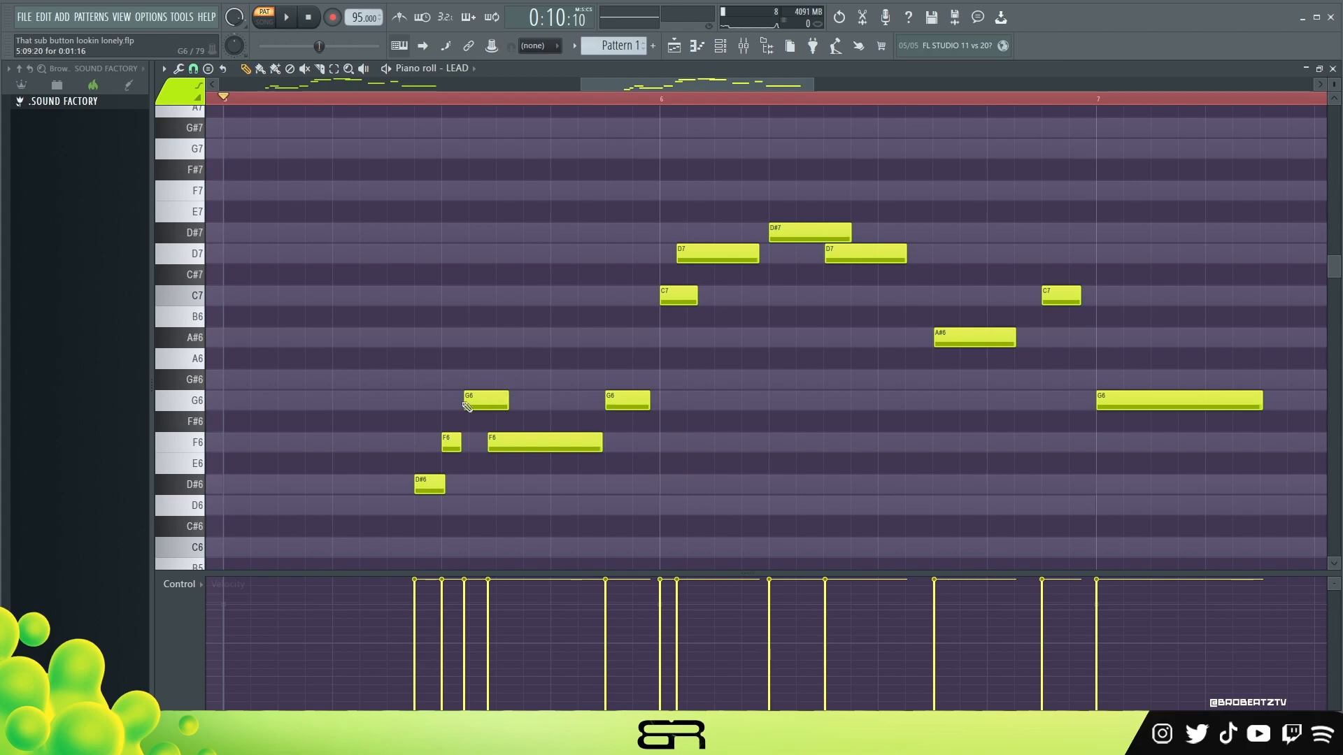
key(space)
key(space)
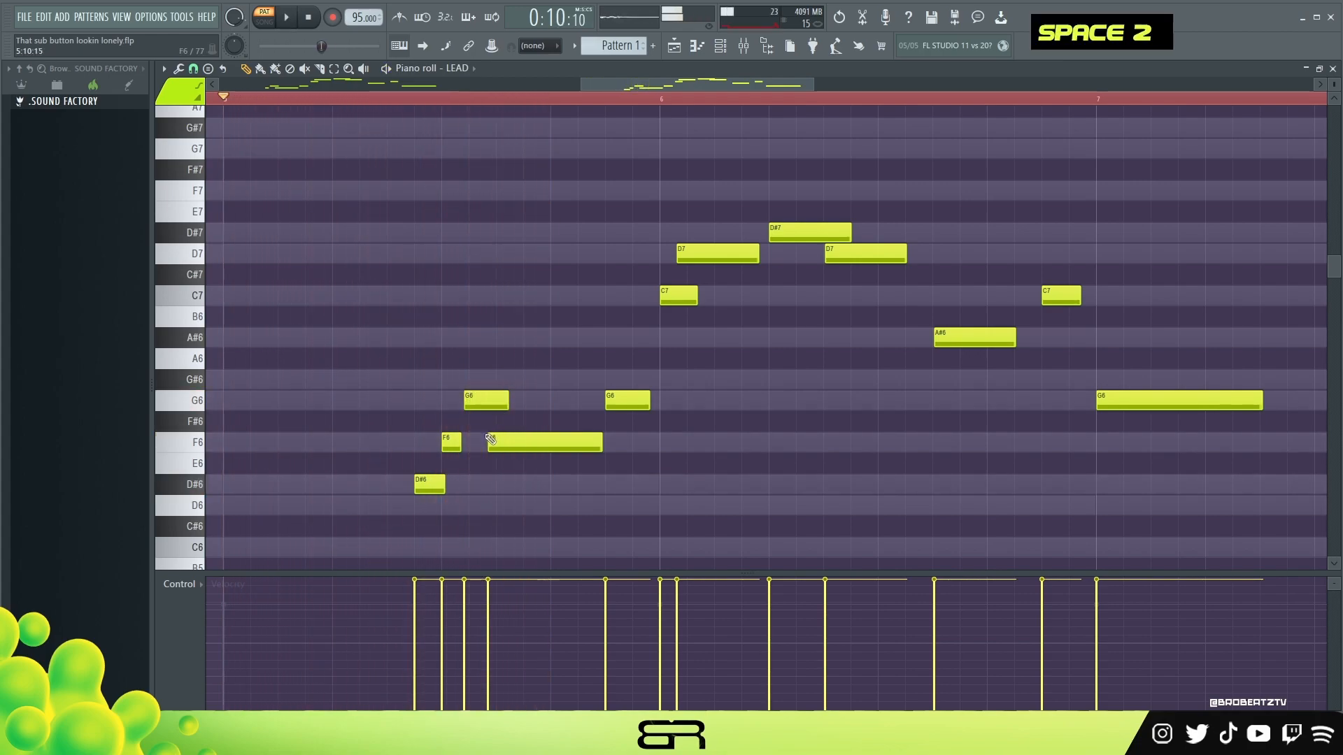
key(space)
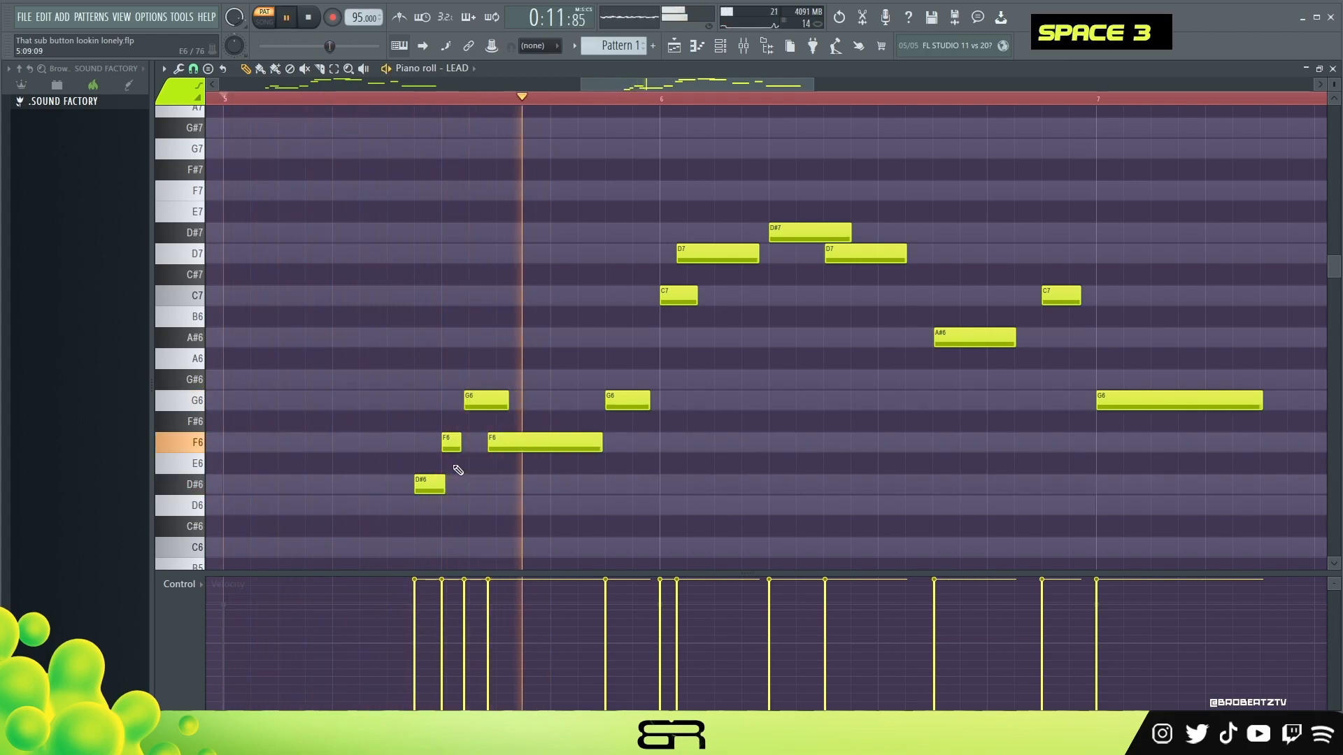
key(space)
Step: In bar 5, nudge the first G6 slightly earlier, and start the long F6 slightly later with a length of about half a beat
ctrl+right_click(423, 411)
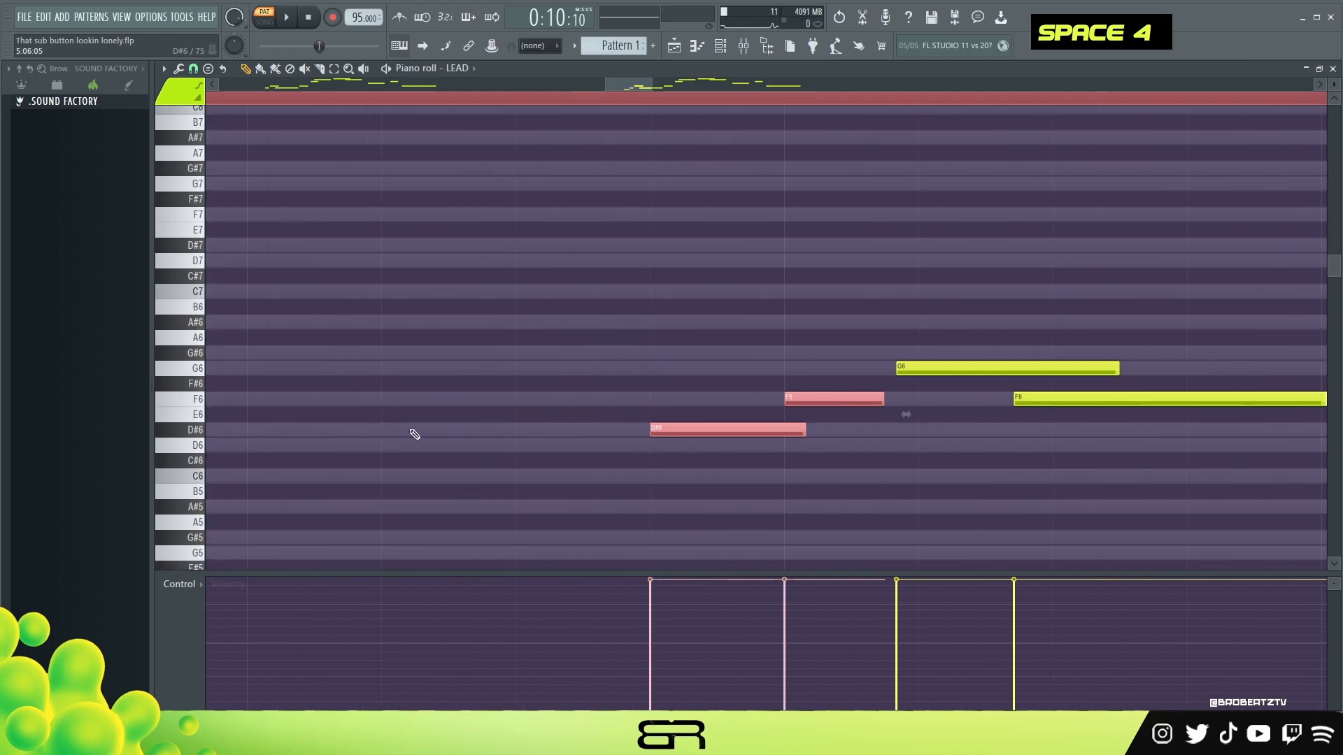
right_click(415, 434)
drag(654, 87, 816, 123)
drag(1334, 85, 1335, 123)
scroll(714, 406, down, 1)
scroll(615, 430, up, 1)
ctrl+click(329, 482)
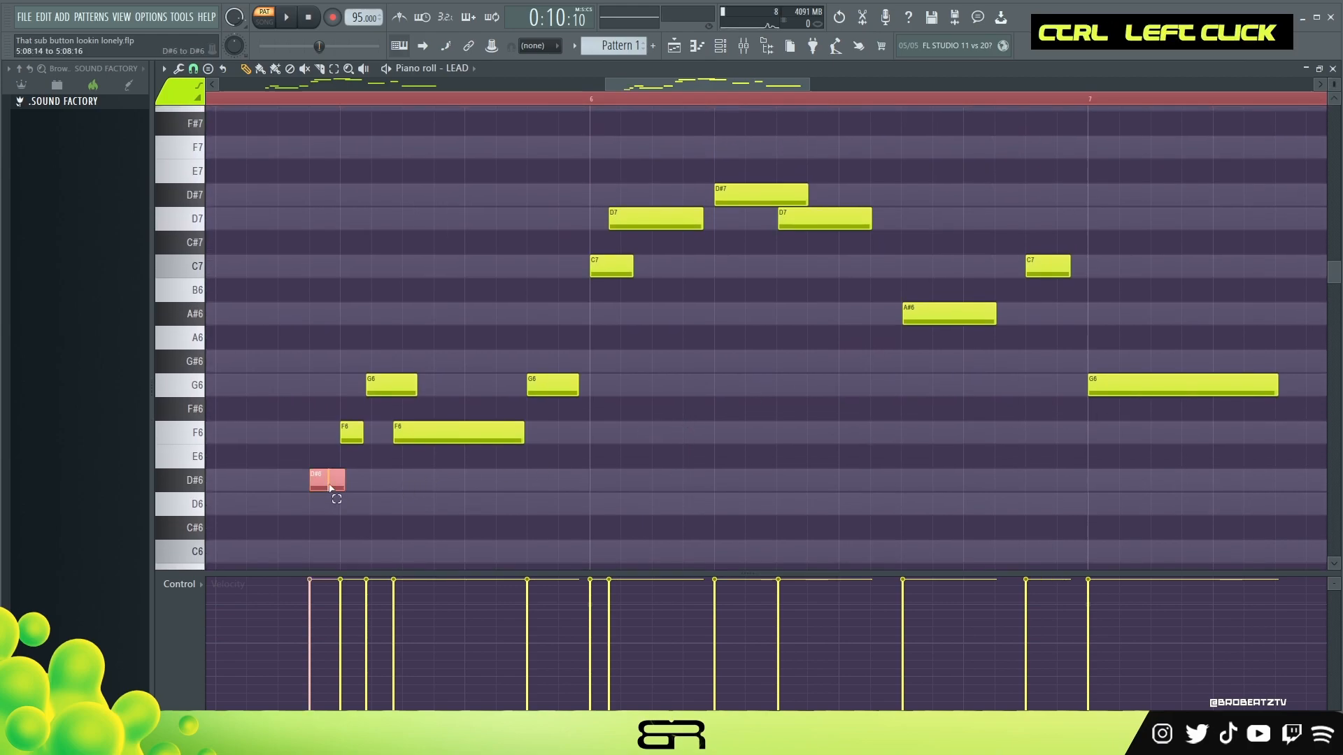
right_click(388, 474)
drag(399, 393, 394, 393)
drag(449, 441, 469, 444)
Step: Lower the last G6 note of bar 5 to D#6 and extend its end slightly closer to bar 6
alt+click(535, 434)
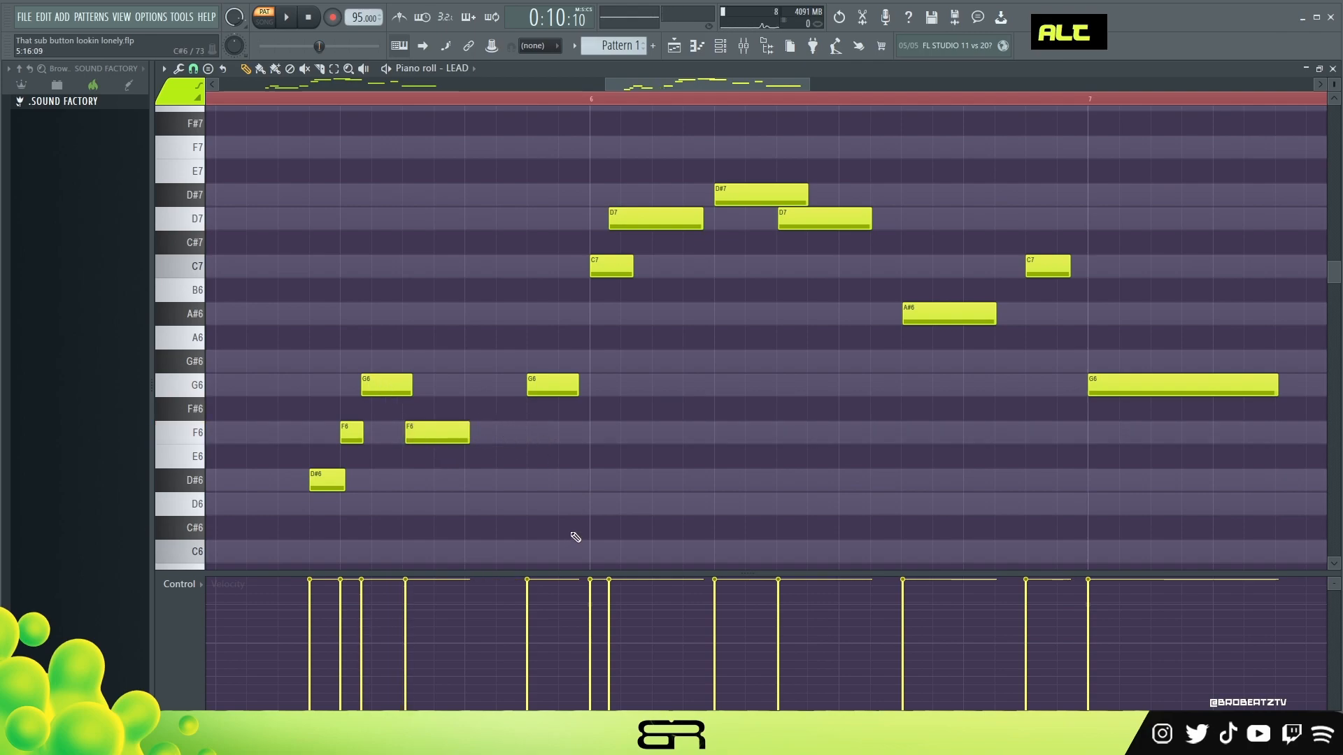
drag(550, 397, 583, 474)
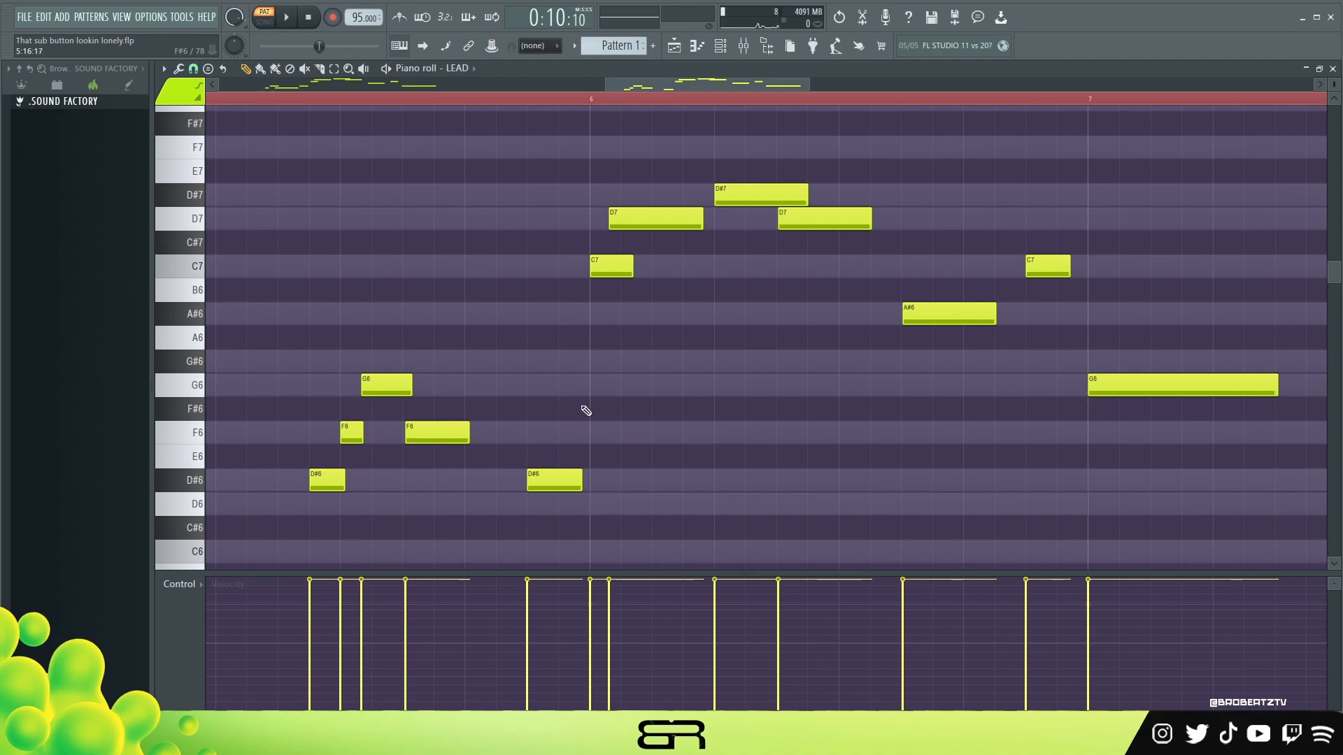
Step: Play back bar 5 of the LEAD melody and add a one-step D6 on step 3 of bar 6
key(space)
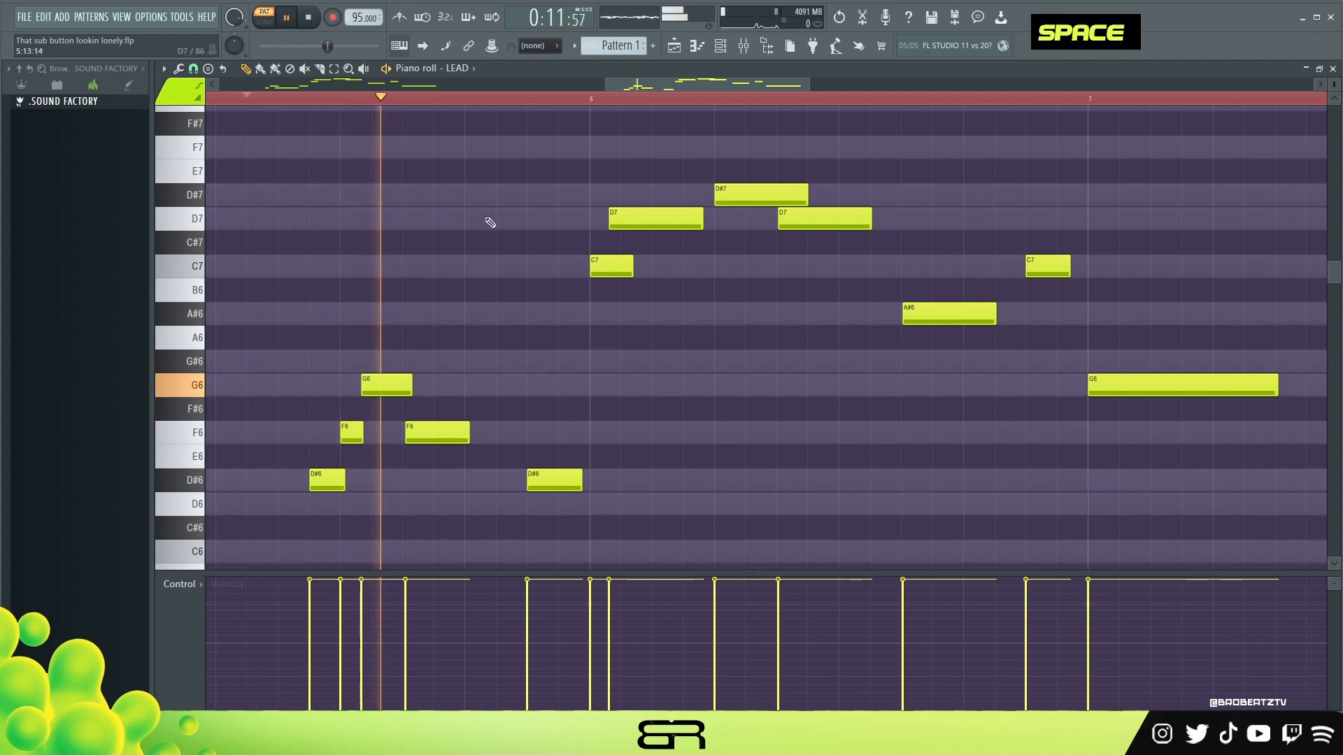
key(space)
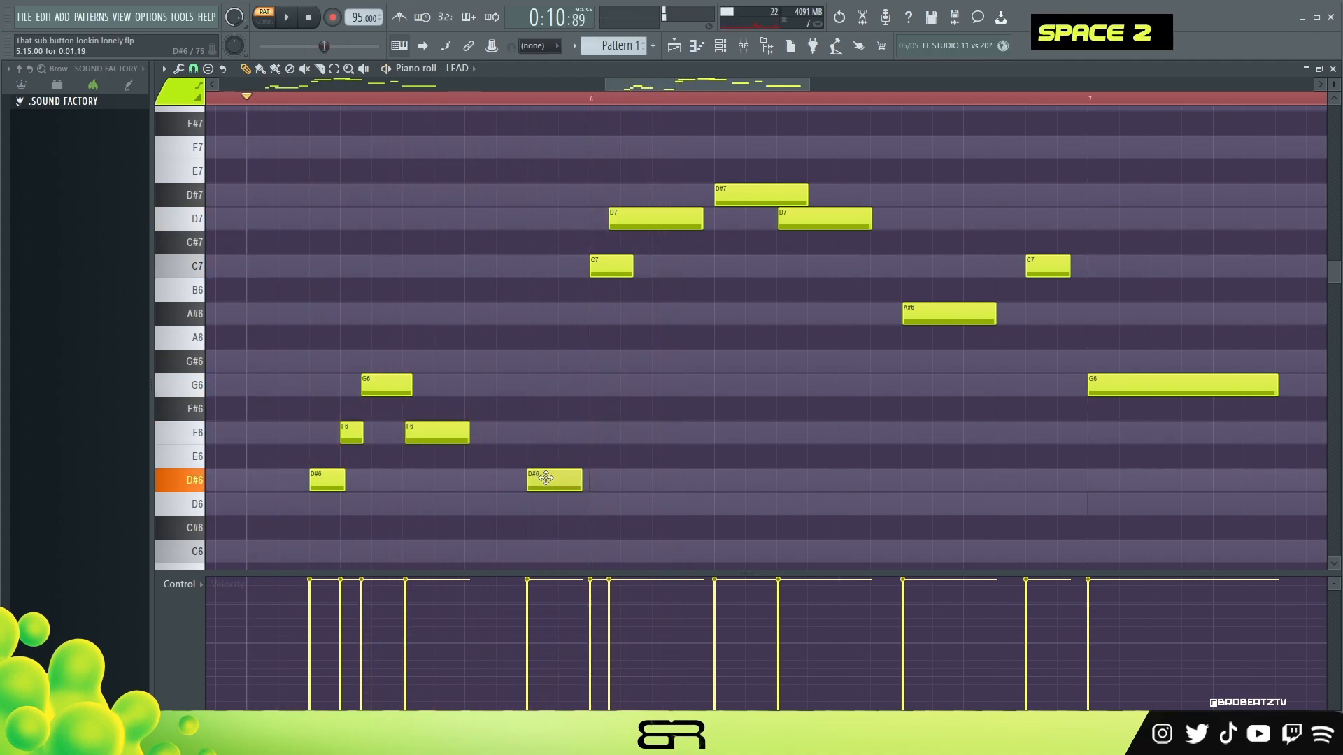
click(642, 498)
drag(705, 510, 677, 510)
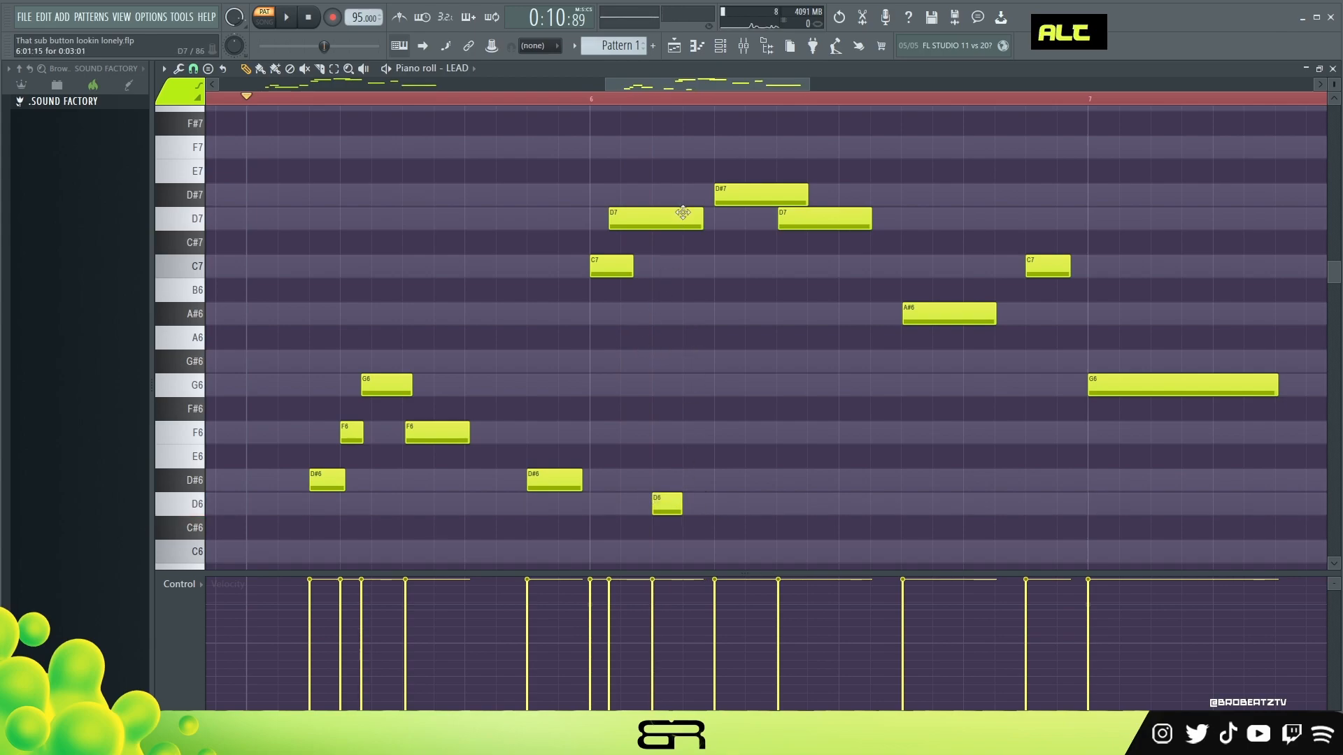
Step: Delete the copied upper melody notes from the start of bar 6 through the long G6 in bar 7, keeping the D6
drag(865, 198, 1007, 321)
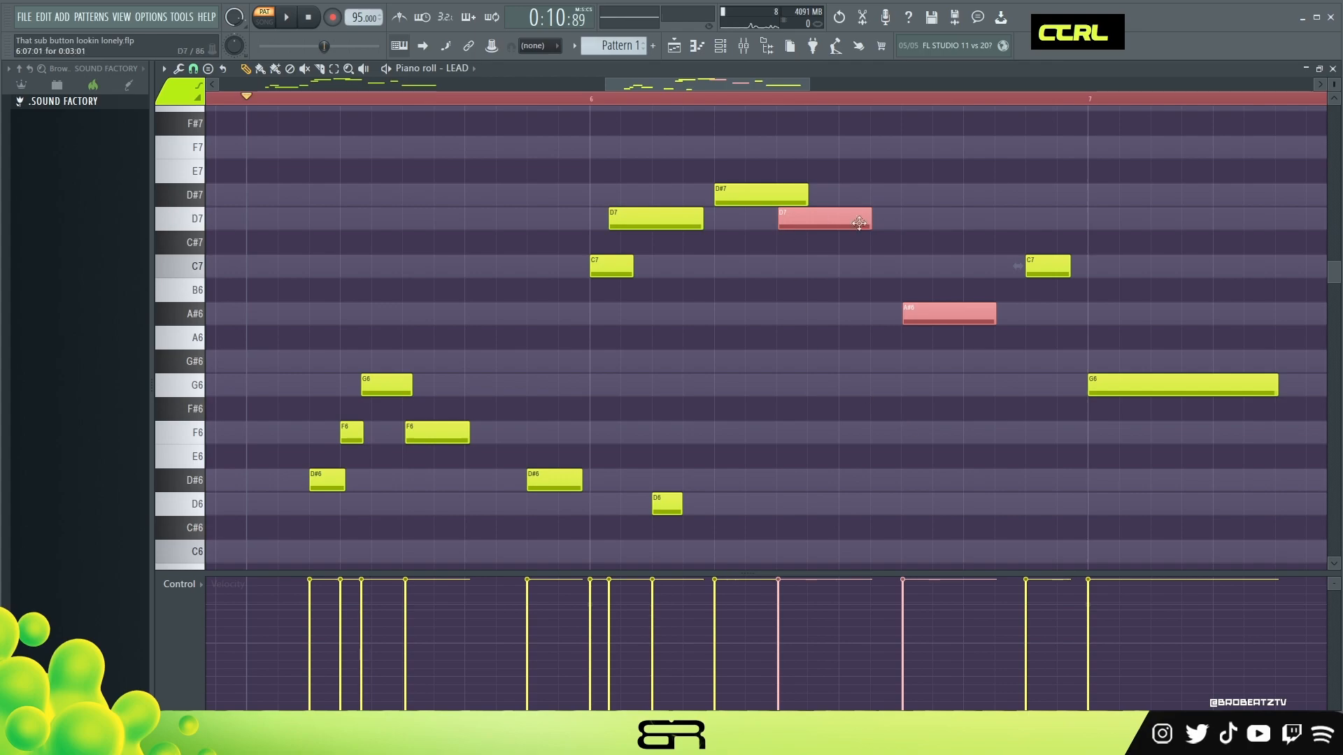
right_click(939, 423)
right_click(1119, 387)
right_click(1046, 267)
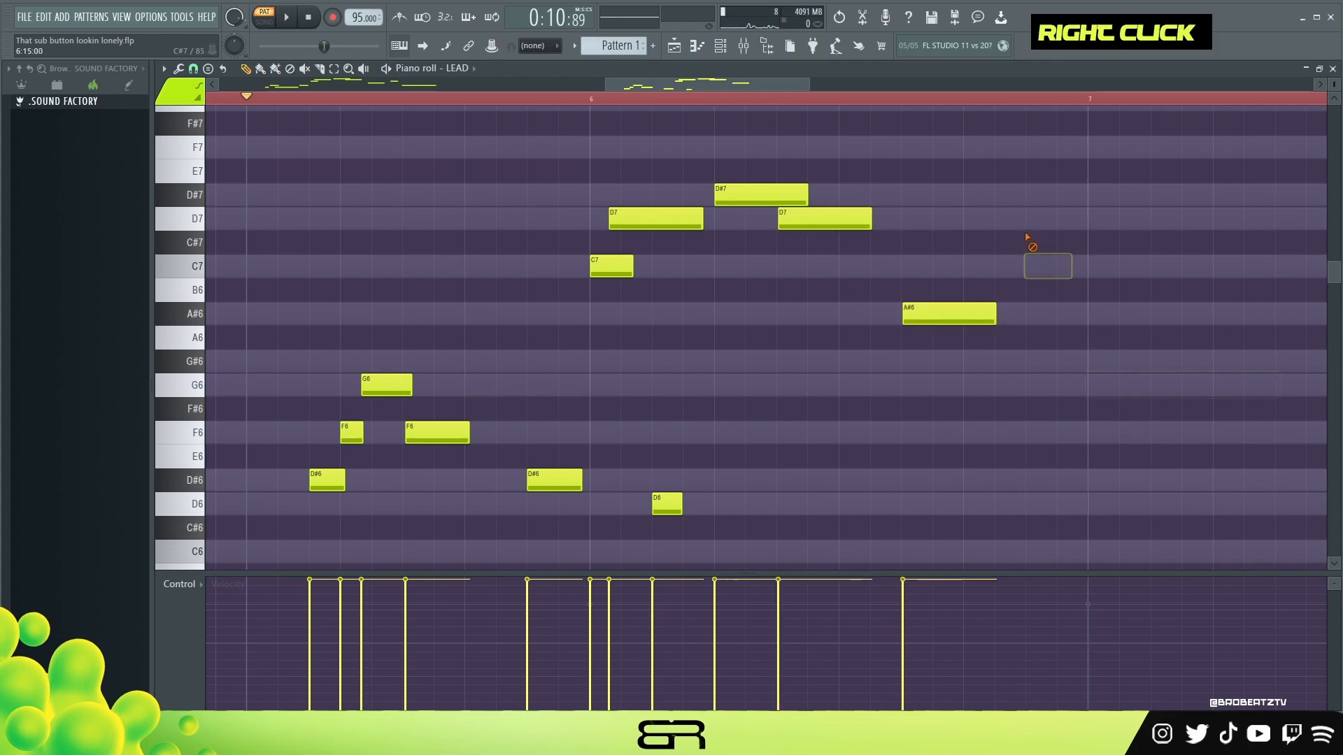
right_click(924, 314)
right_click(825, 220)
right_click(801, 199)
right_click(658, 220)
right_click(615, 266)
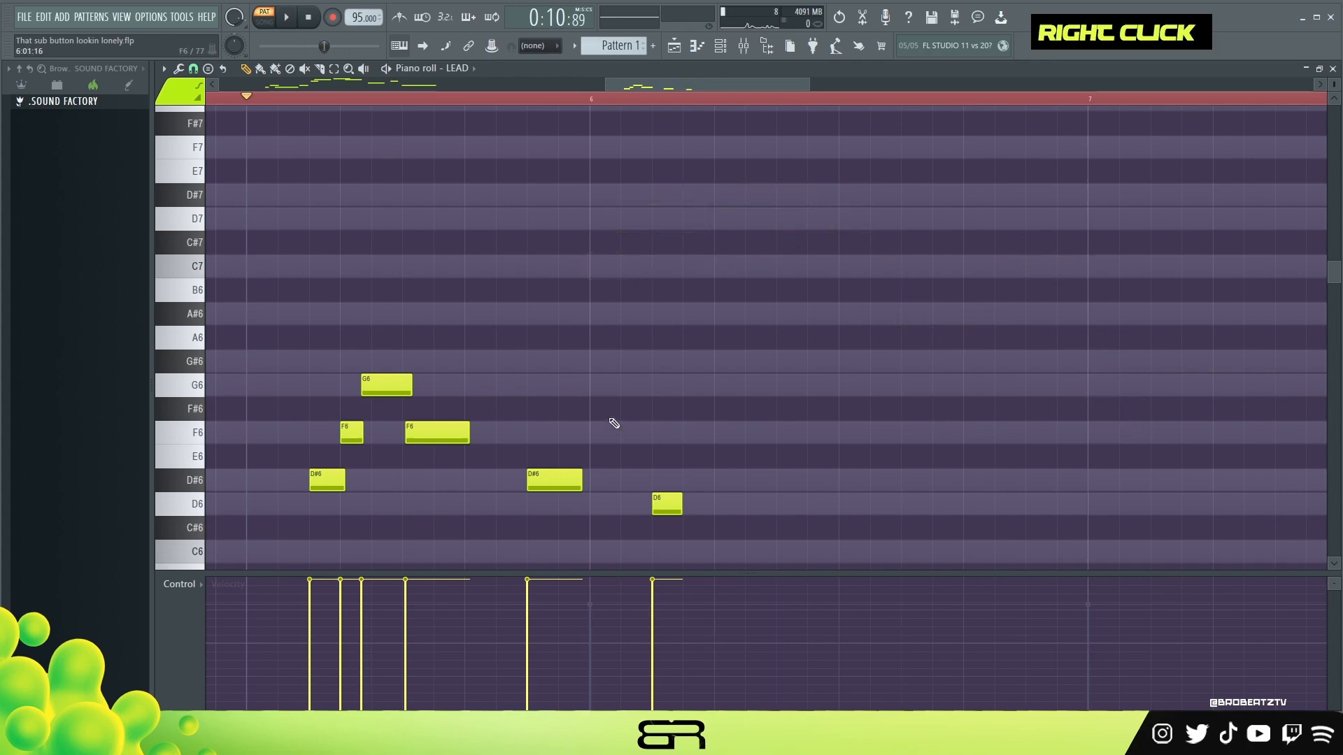
Step: Copy the G6 and the F6 following it from bar 5 into bar 6, with the G6 starting on step 7
drag(354, 371, 703, 510)
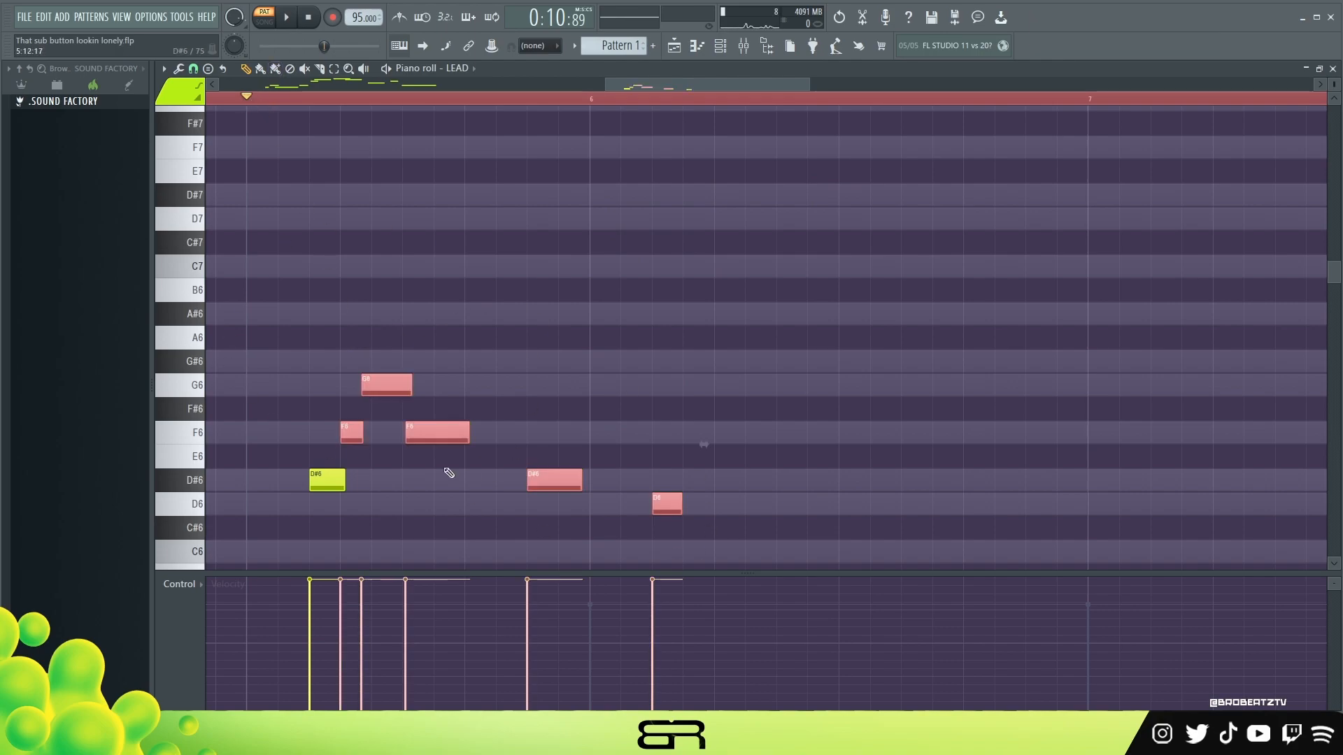
right_click(518, 456)
key(space)
drag(380, 351, 461, 443)
key(space)
drag(376, 385, 794, 385)
right_click(807, 434)
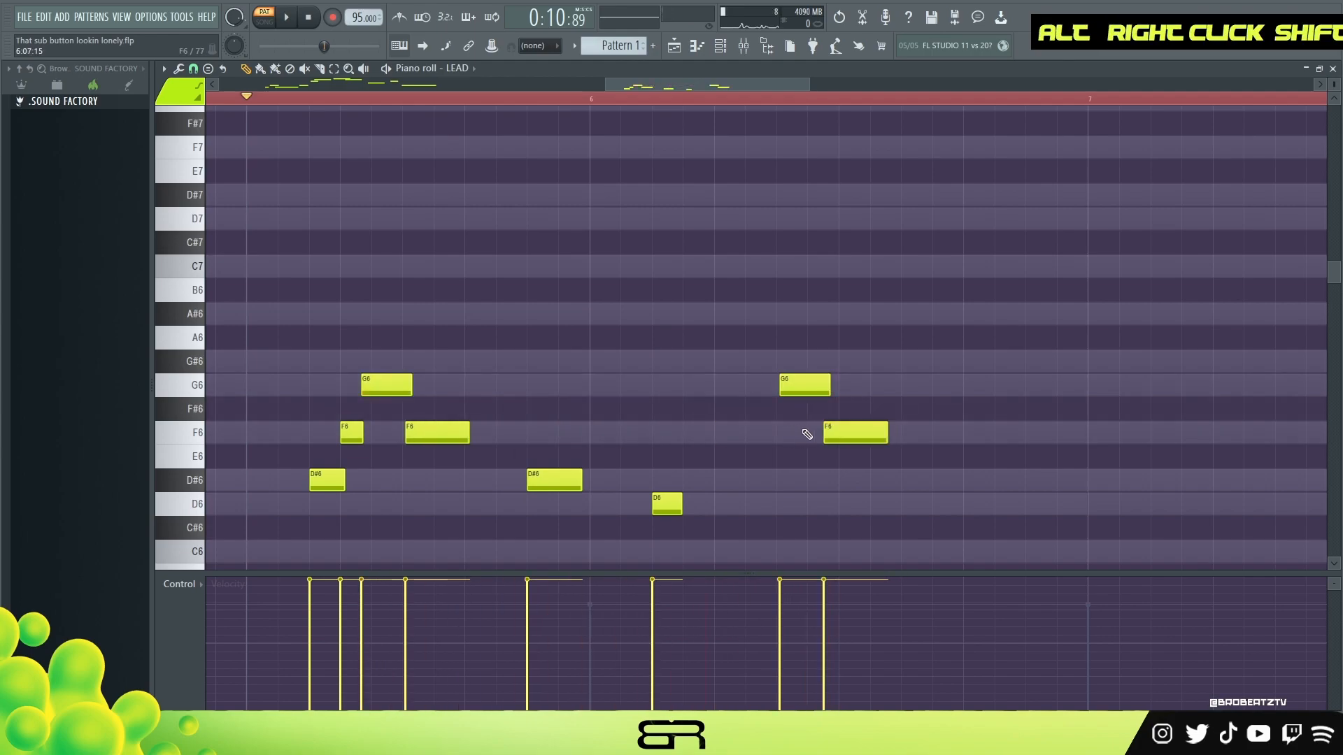
Step: Start bar 6's F6 on step 9 at nearly three steps long, extend the G6 before it to about two steps, and play back
drag(861, 432, 920, 433)
drag(829, 391, 842, 391)
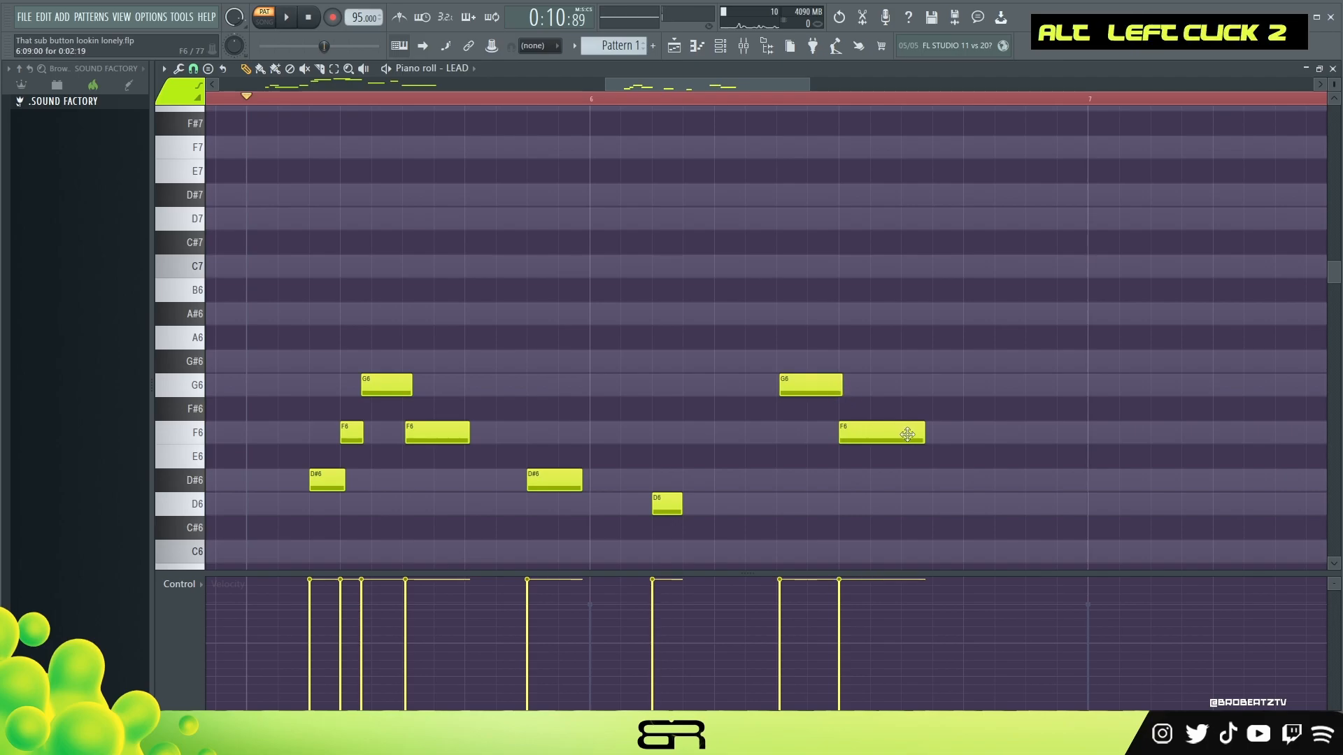
drag(680, 81, 668, 120)
scroll(631, 217, down, 1)
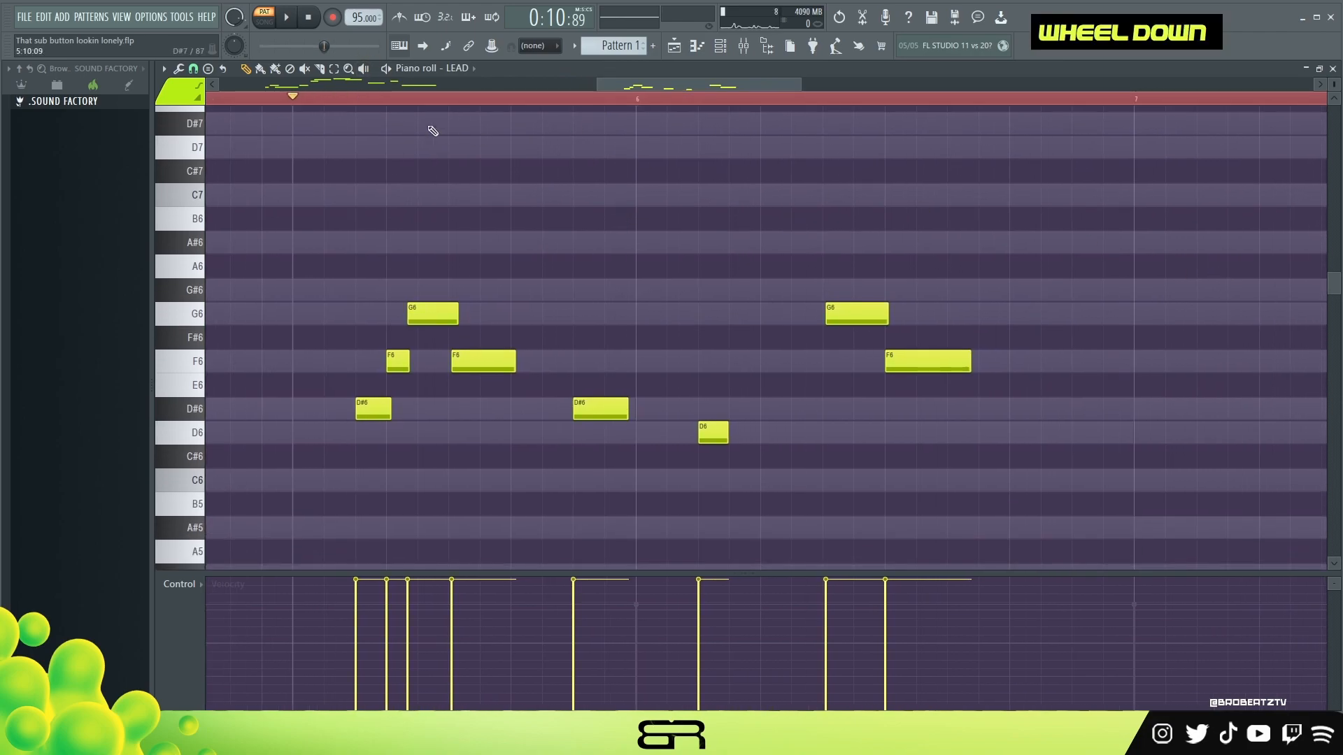
key(space)
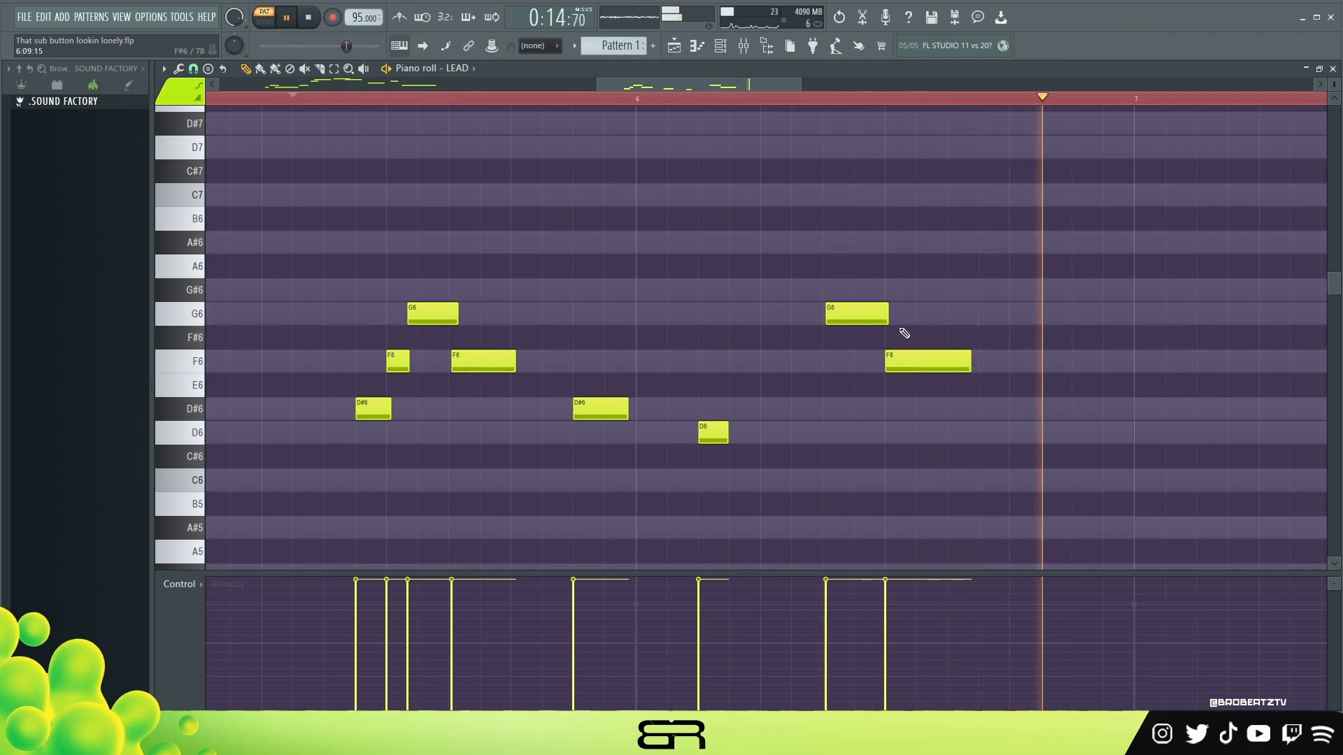
key(space)
Step: In bar 6, add an A#6 about three steps long on step 13 and a C7 about two steps long on step 15
ctrl+click(834, 313)
drag(834, 314, 1111, 242)
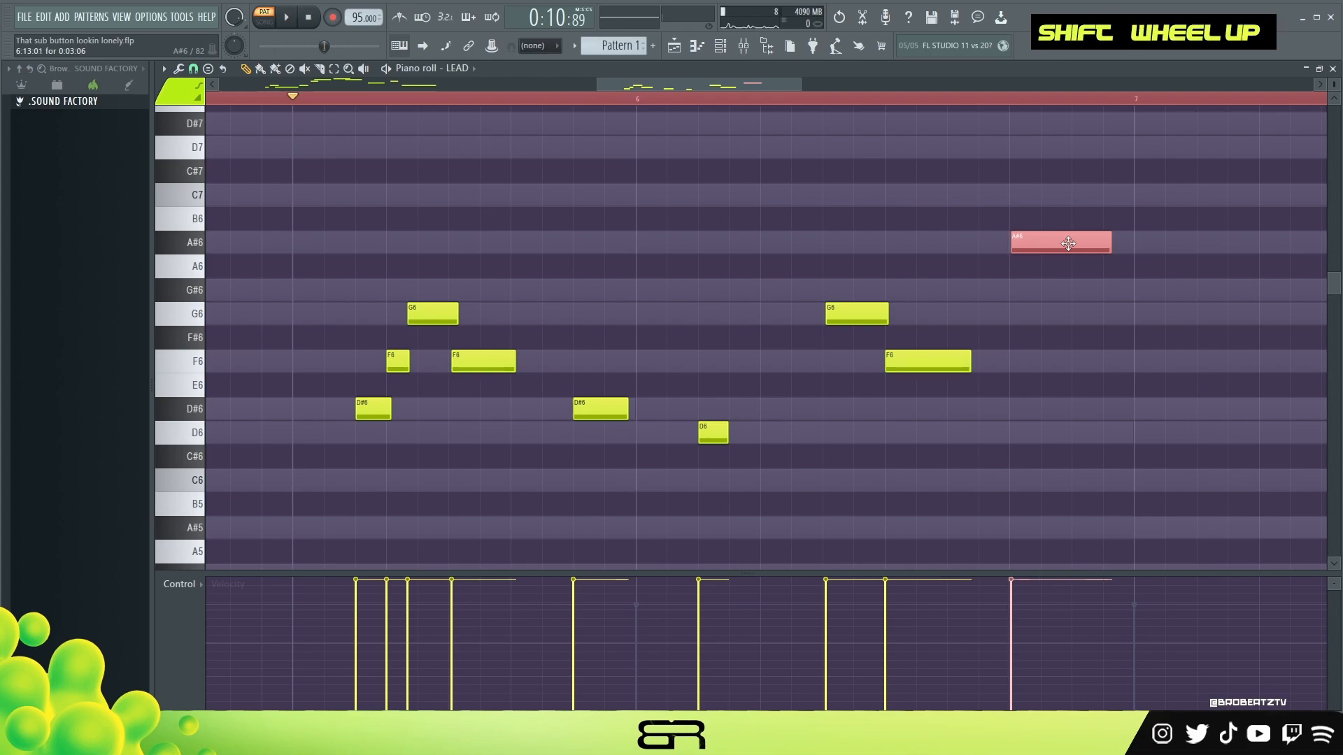
click(1074, 201)
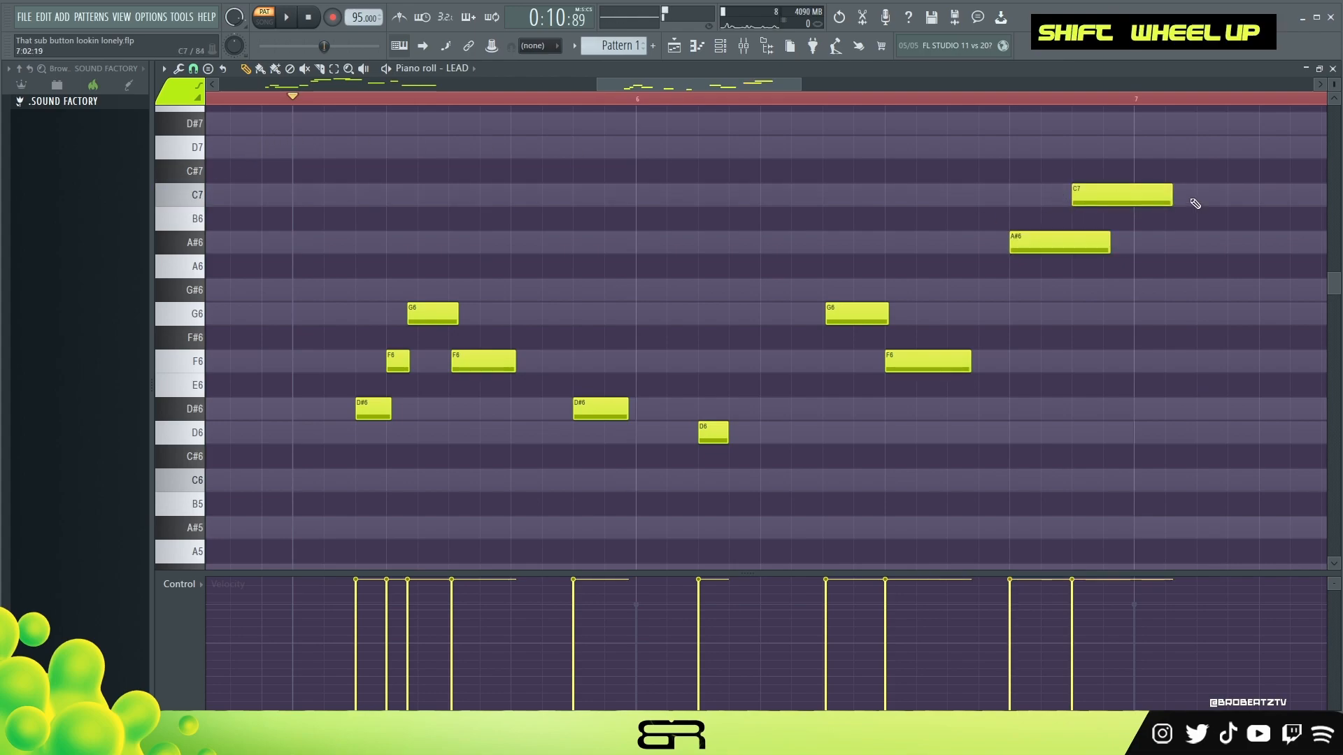
drag(1173, 196, 1129, 214)
ctrl+click(1041, 252)
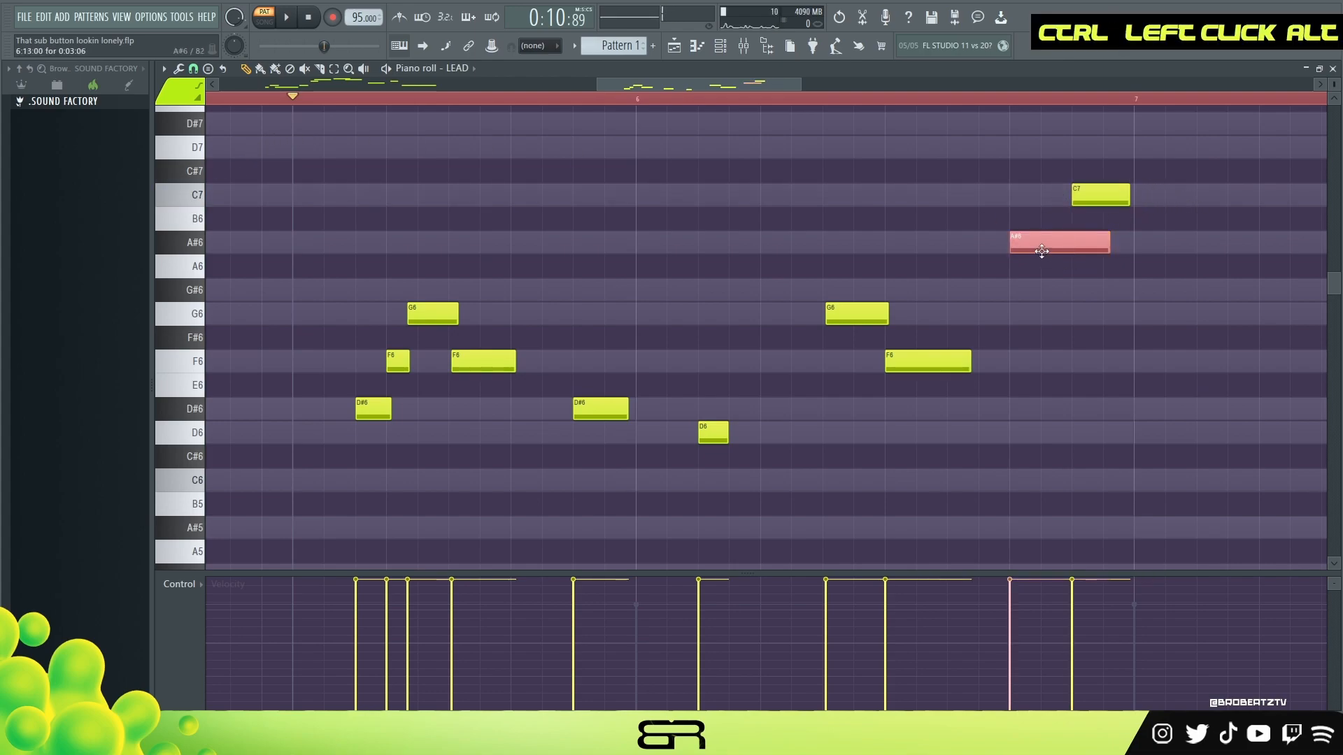
shift+drag(1040, 242, 1027, 327)
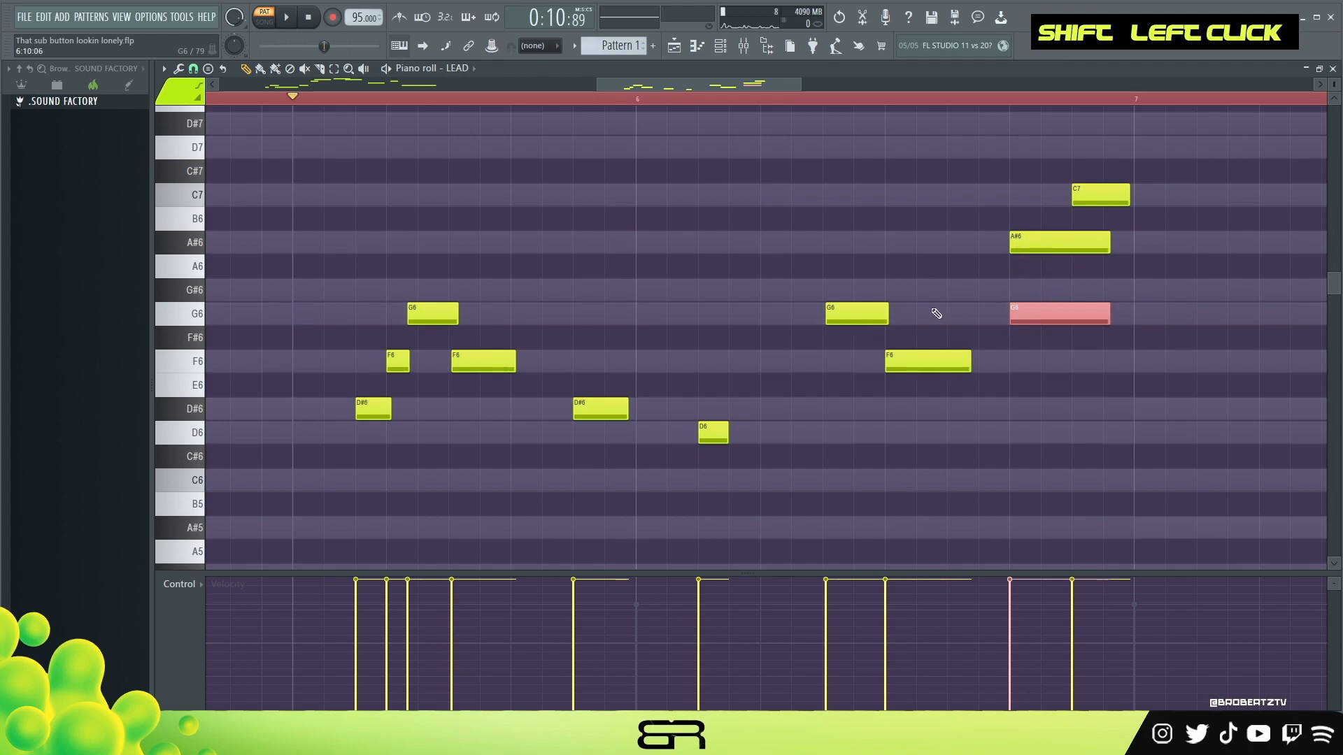
right_click(1028, 314)
Step: Add a G6 on the first step of bar 7 and lengthen it to about seven steps
click(1140, 314)
ctrl+click(848, 311)
ctrl+shift+click(1038, 244)
ctrl+shift+click(1197, 316)
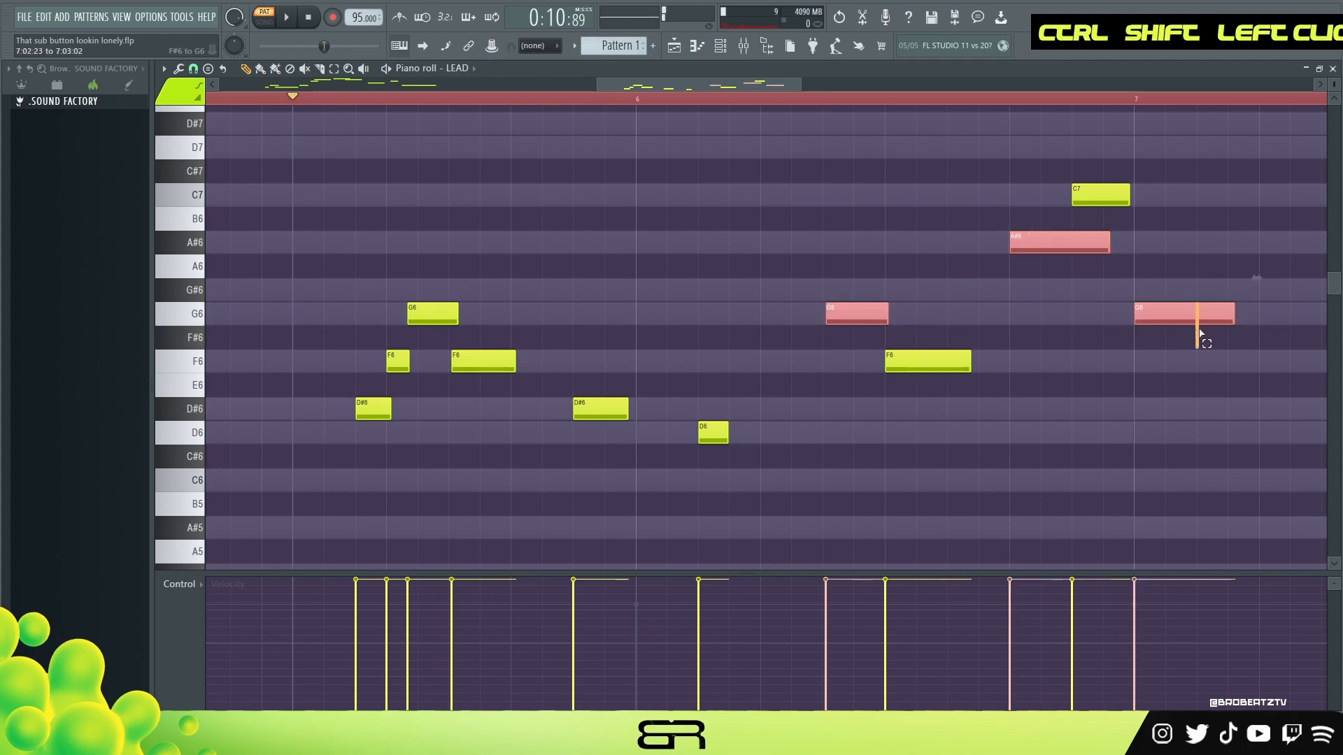
right_click(606, 381)
ctrl+shift+click(401, 362)
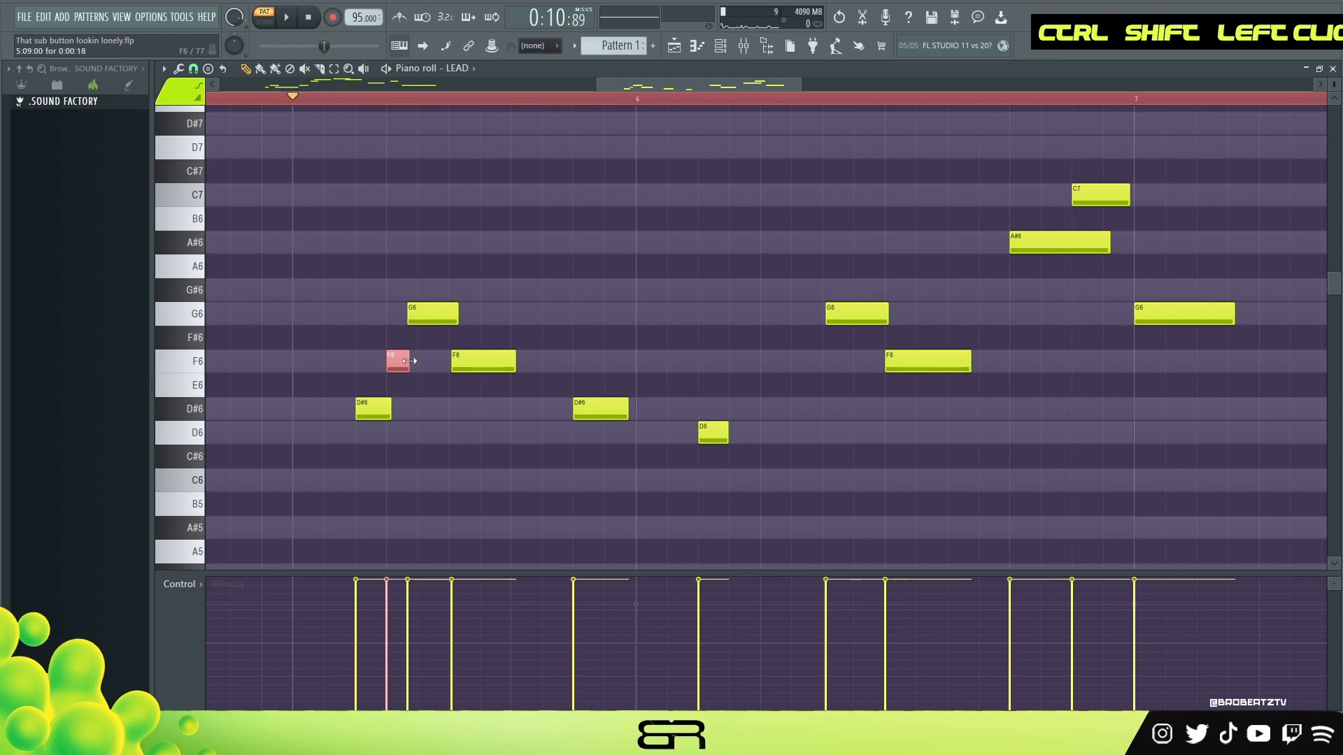
right_click(572, 408)
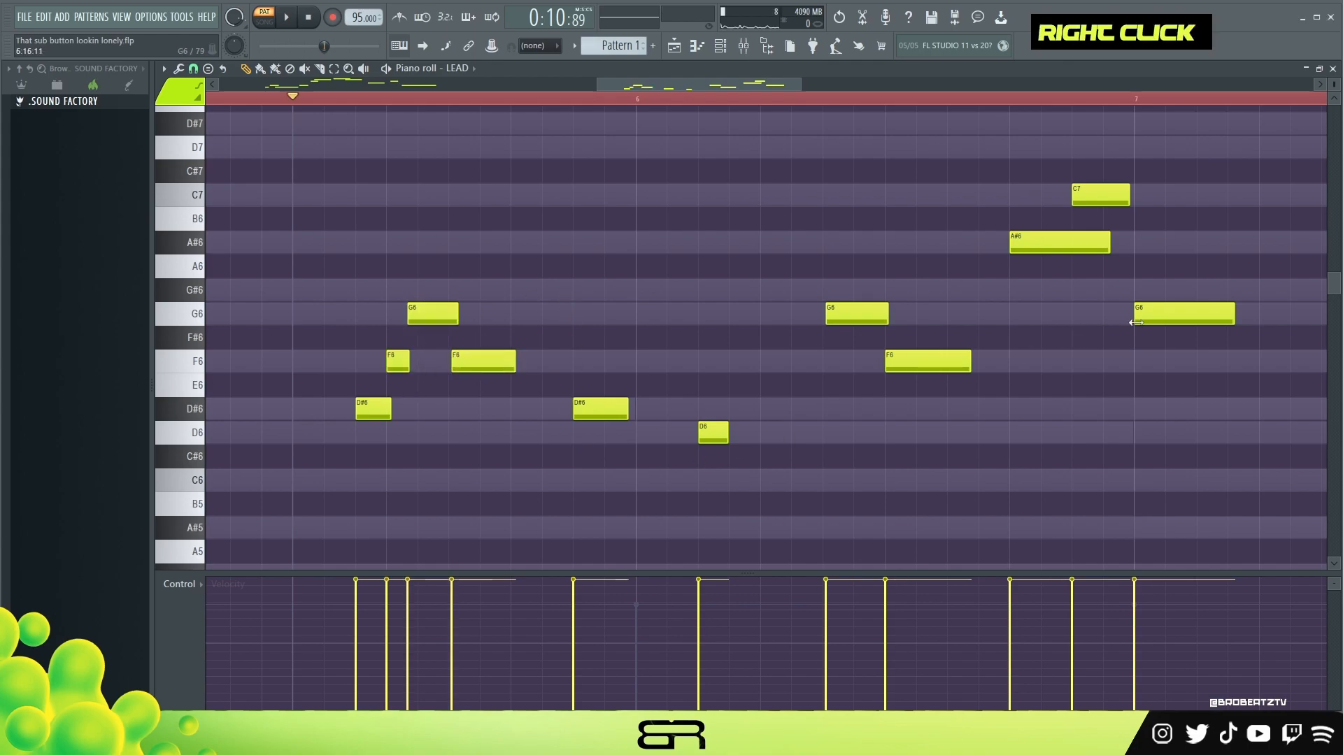
drag(1234, 316, 1322, 316)
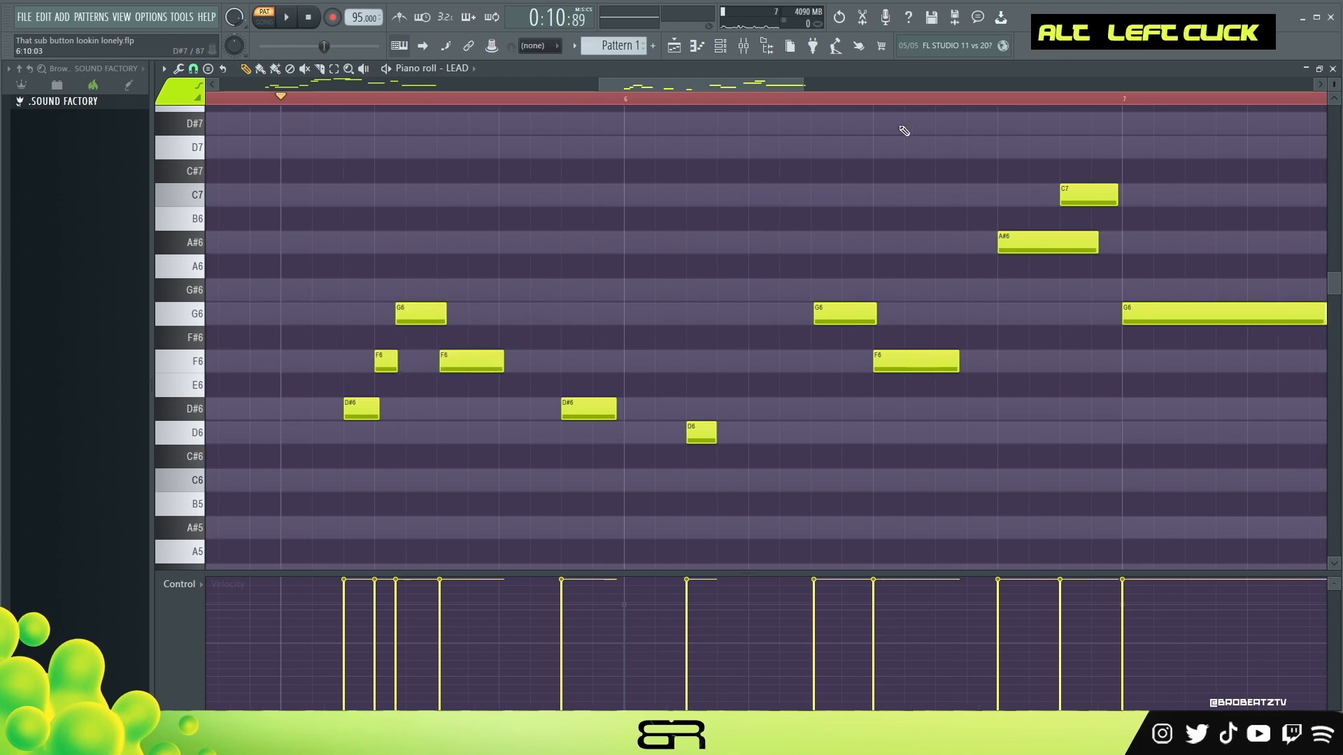
Step: Place a short D#6 near step 8 of bar 8, followed by a D6 about five steps long on step 9
scroll(876, 105, down, 3)
drag(664, 376, 776, 444)
drag(693, 411, 1159, 432)
click(1070, 464)
Step: Play back the phrase, extend bar 7's G6 to about ten steps, and clear the timeline selection
drag(871, 82, 902, 90)
key(space)
scroll(786, 89, down, 3)
scroll(947, 180, up, 3)
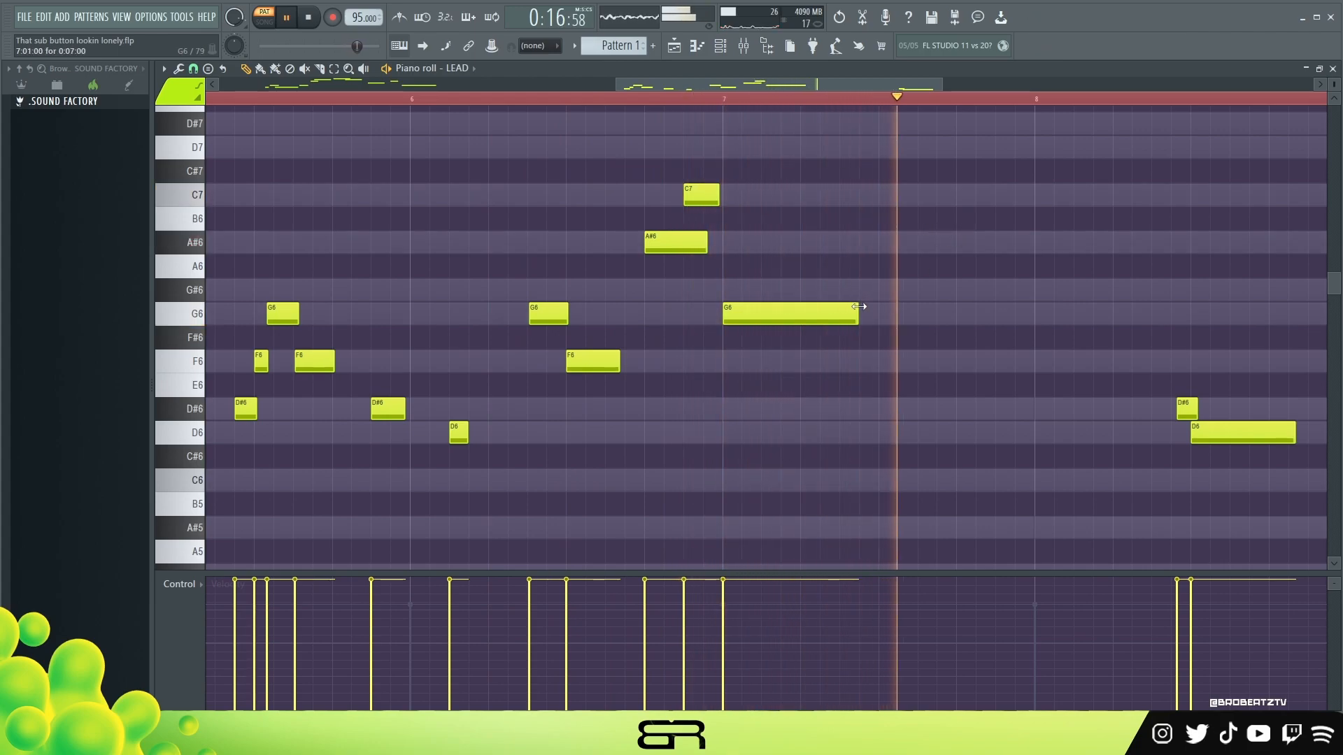
drag(859, 313, 926, 313)
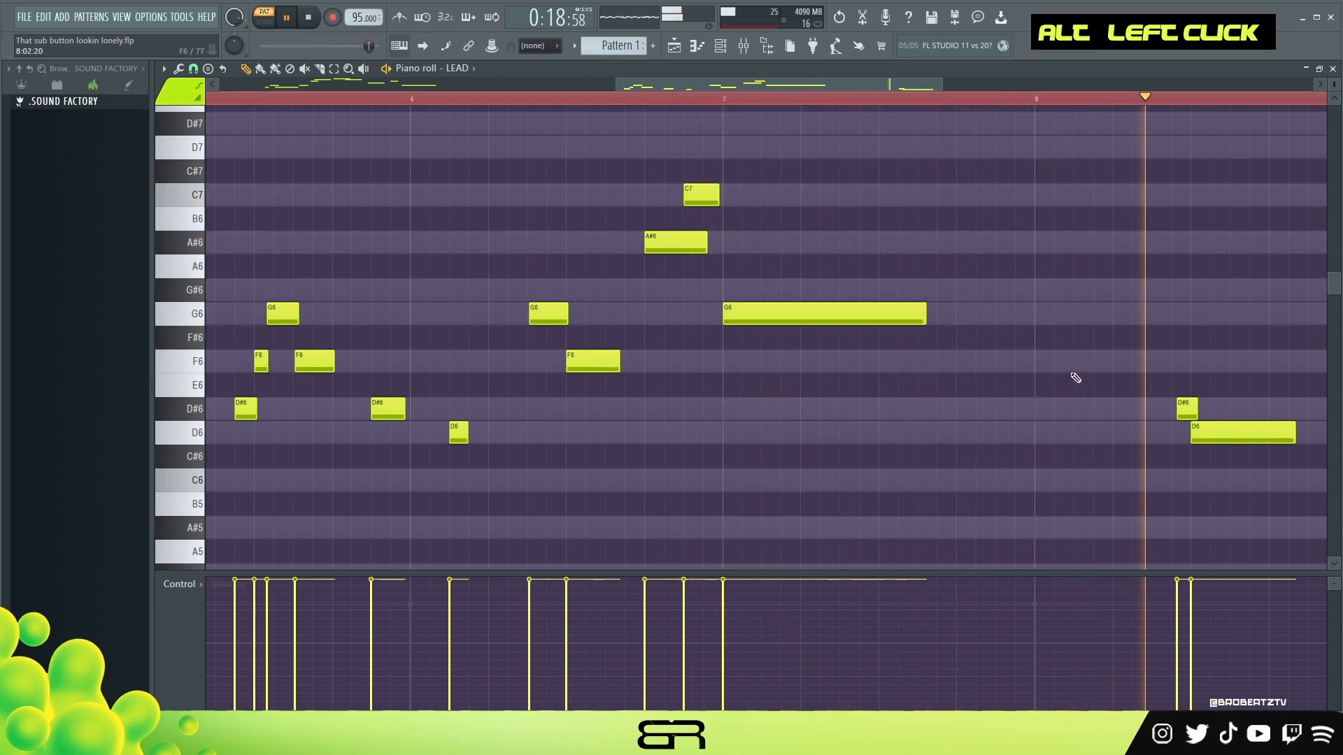
shift+scroll(1209, 429, down, 1)
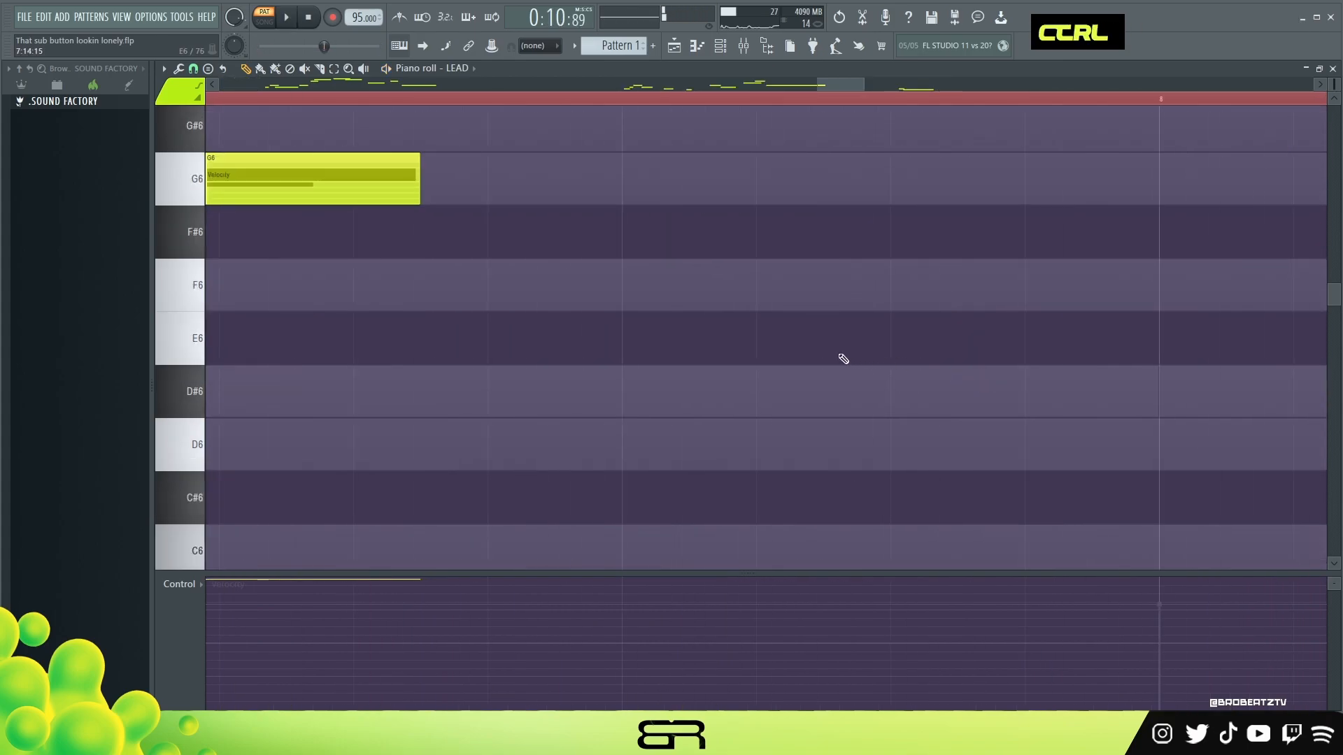
ctrl+right_click(737, 341)
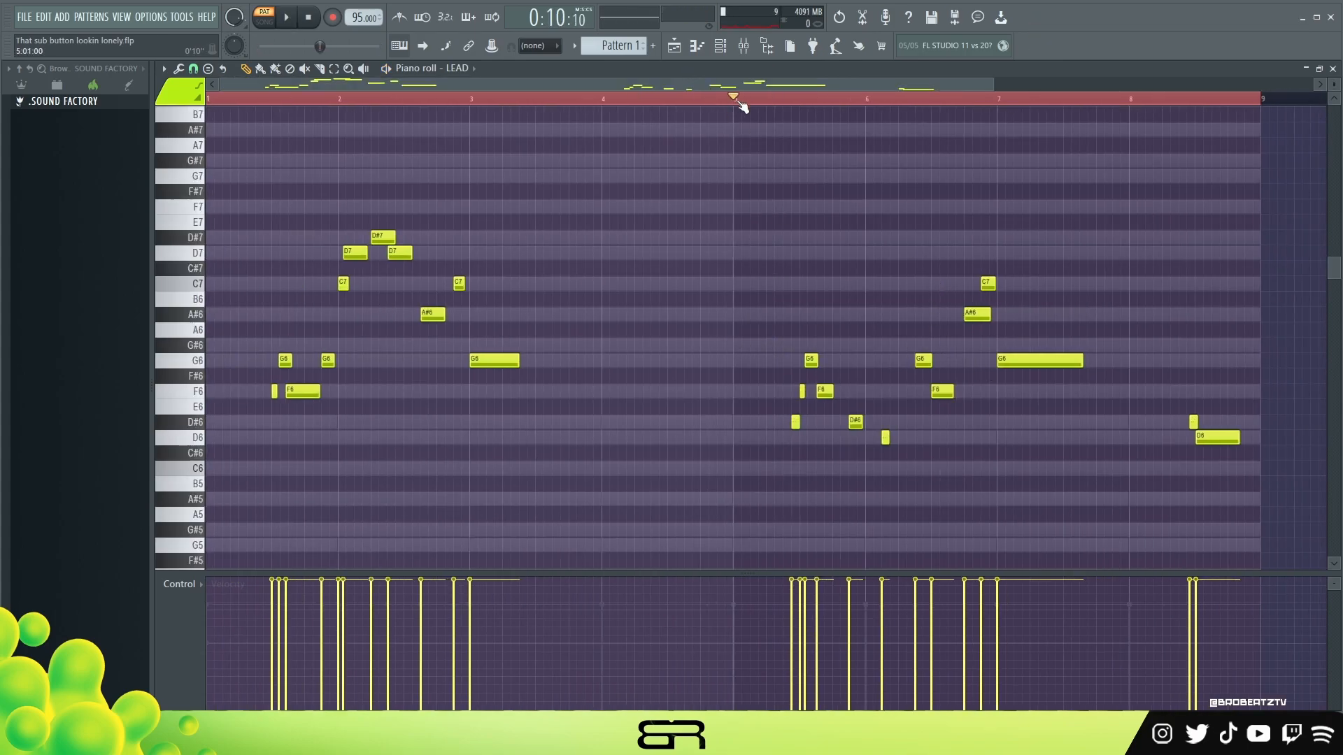
double_click(494, 99)
Step: Open the first PAD channel's notes and copy its bar 1 and bar 2 chords
click(718, 54)
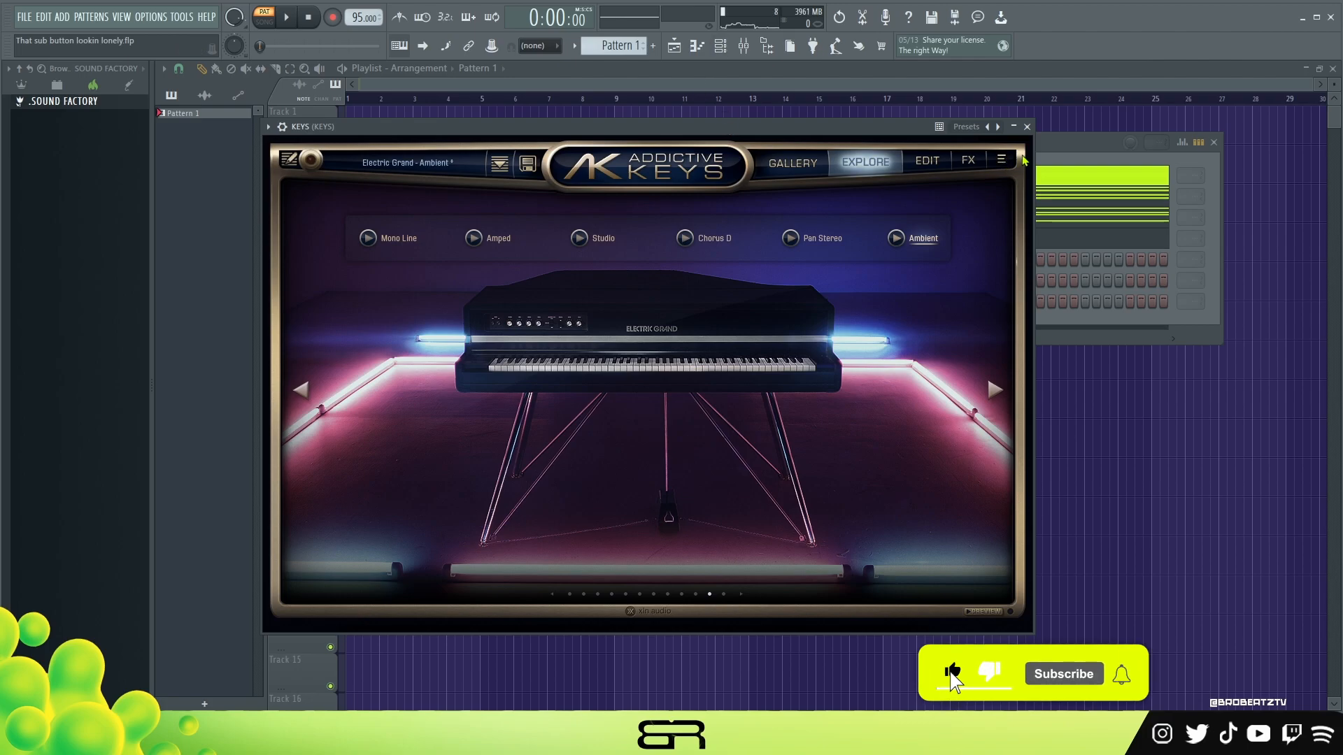
click(1067, 147)
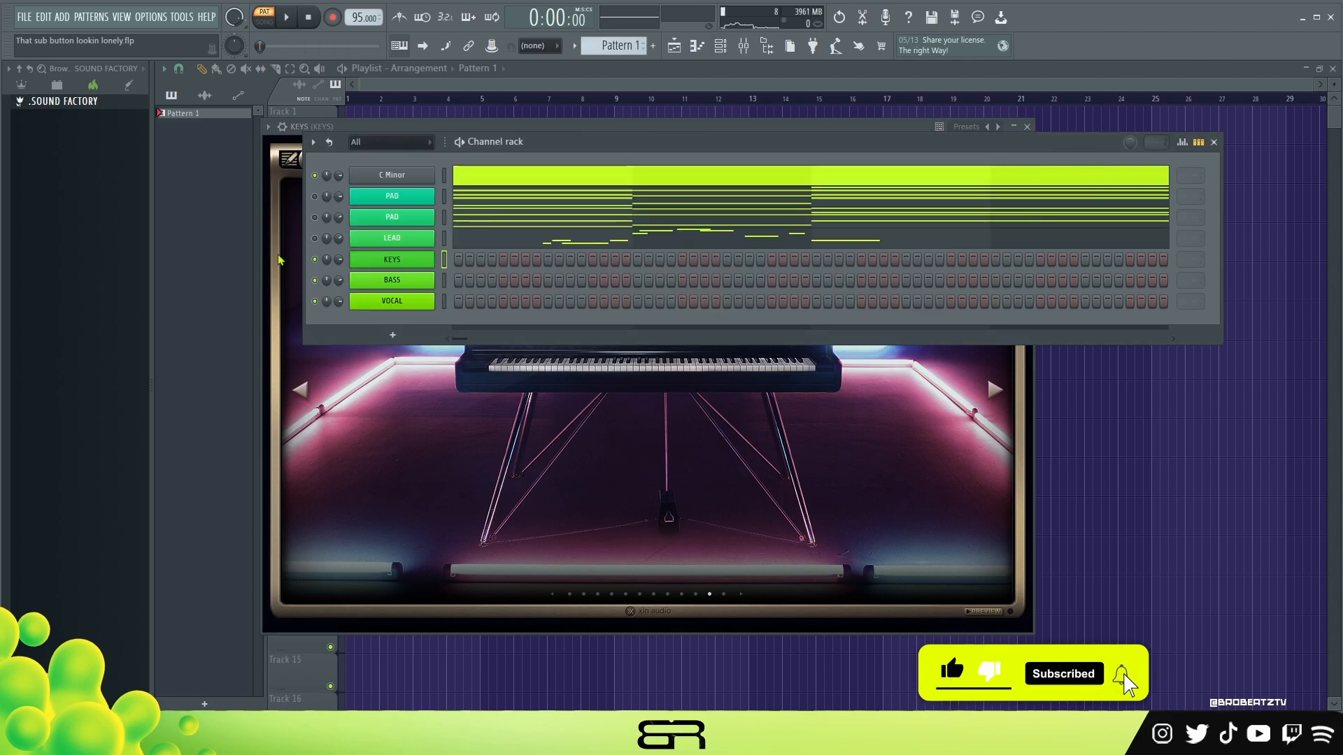
click(418, 201)
scroll(366, 329, down, 6)
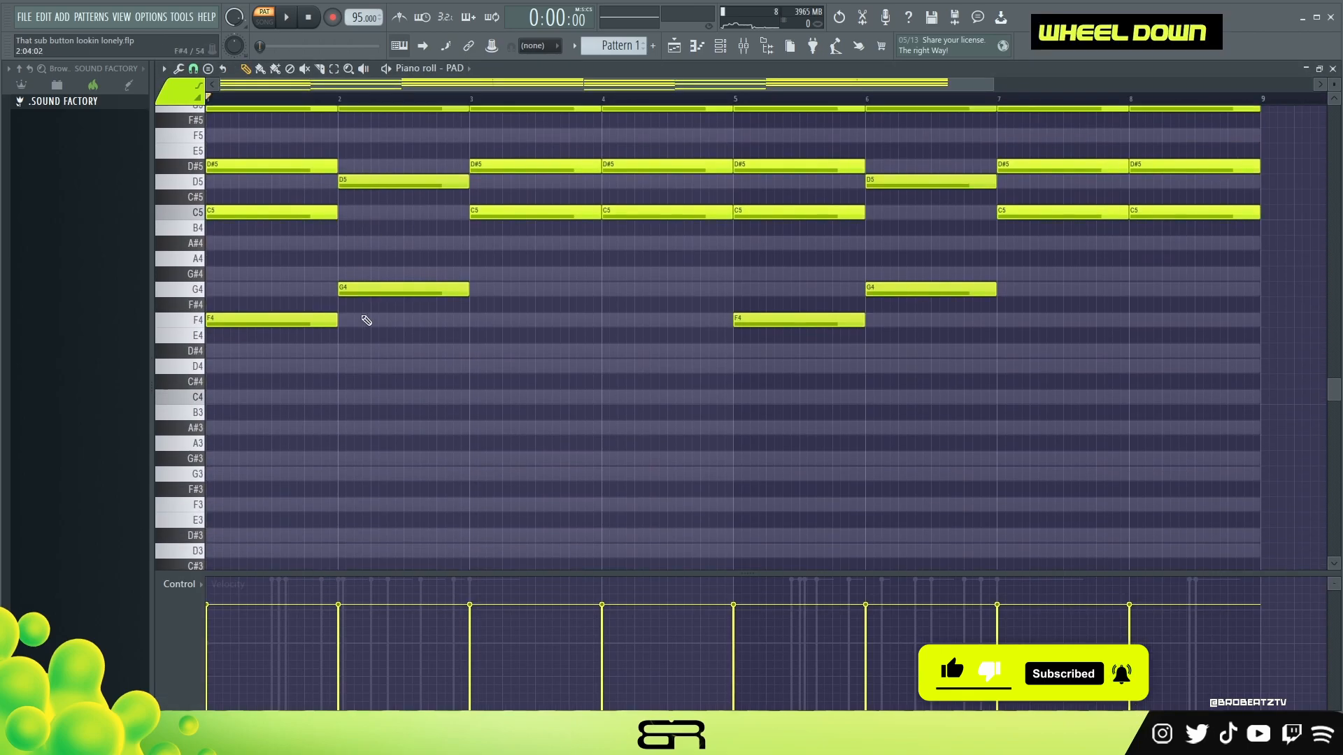
scroll(363, 321, up, 4)
drag(263, 260, 426, 553)
key(ctrl+2)
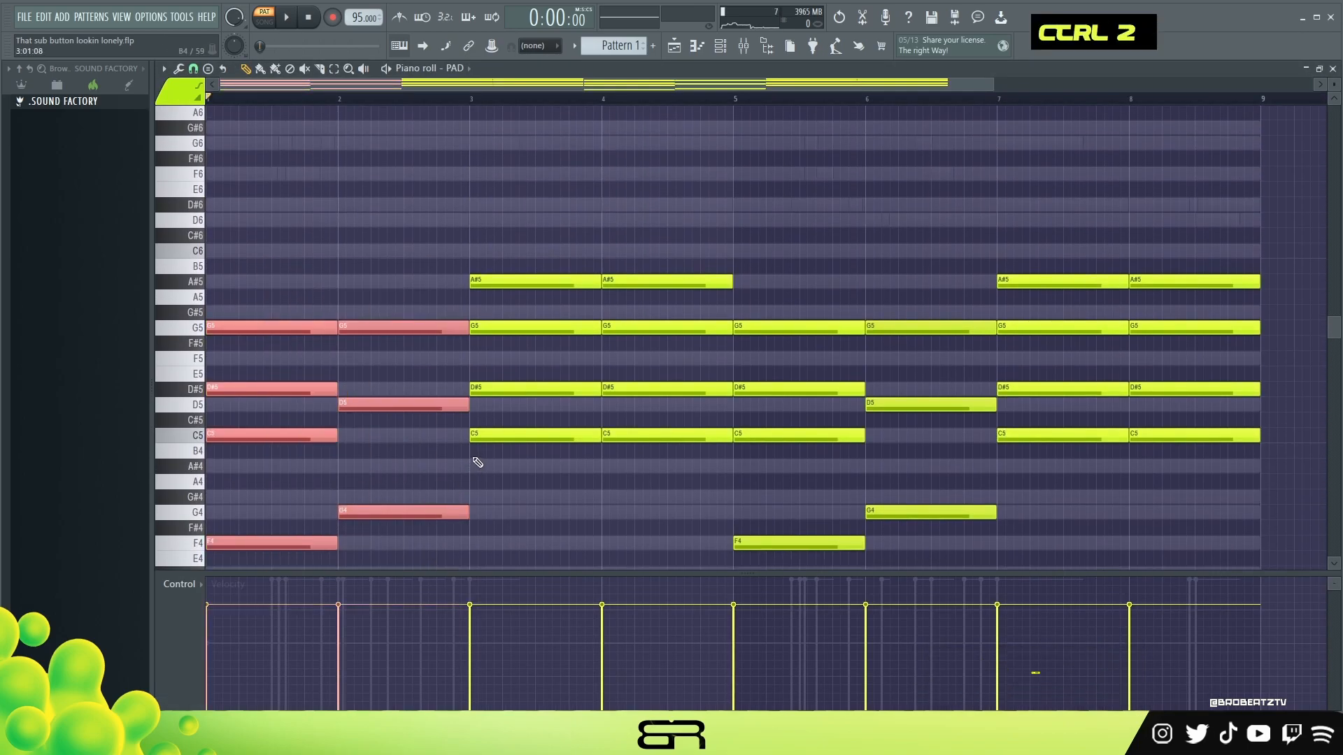
Step: Open the KEYS channel in the piano roll and paste the copied chords at bar 1
click(717, 52)
right_click(438, 249)
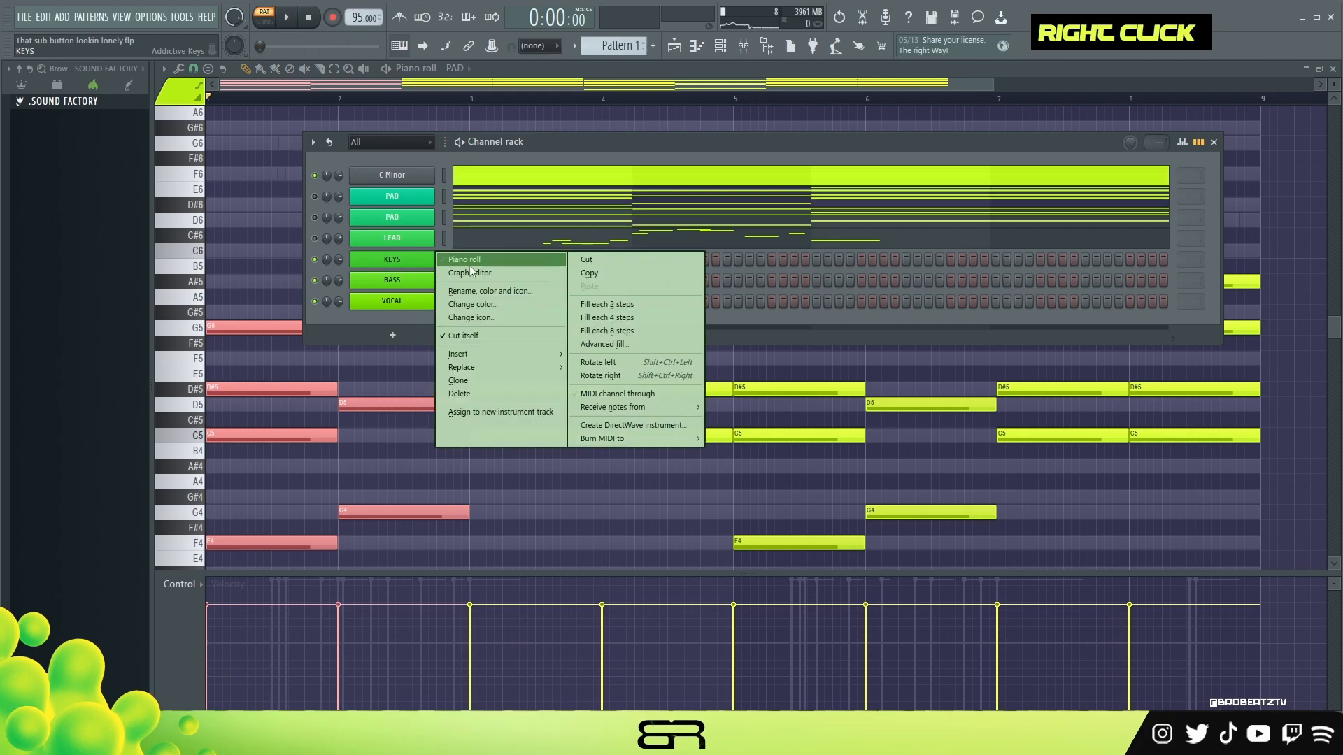
click(442, 263)
key(ctrl+v)
Step: Delete the low bass notes, including F4, from the pasted KEYS chords
scroll(421, 294, down, 3)
scroll(399, 294, down, 3)
right_click(306, 224)
right_click(277, 400)
Step: Duplicate the C5 and D#5 of the bar 1 KEYS chord one octave higher, as C6 and D#6
scroll(276, 352, up, 2)
drag(221, 274, 302, 357)
mouse_move(254, 343)
mouse_down()
mouse_move(303, 348)
mouse_move(258, 340)
mouse_up()
key(ctrl+Up)
scroll(641, 381, up, 3)
right_click(256, 125)
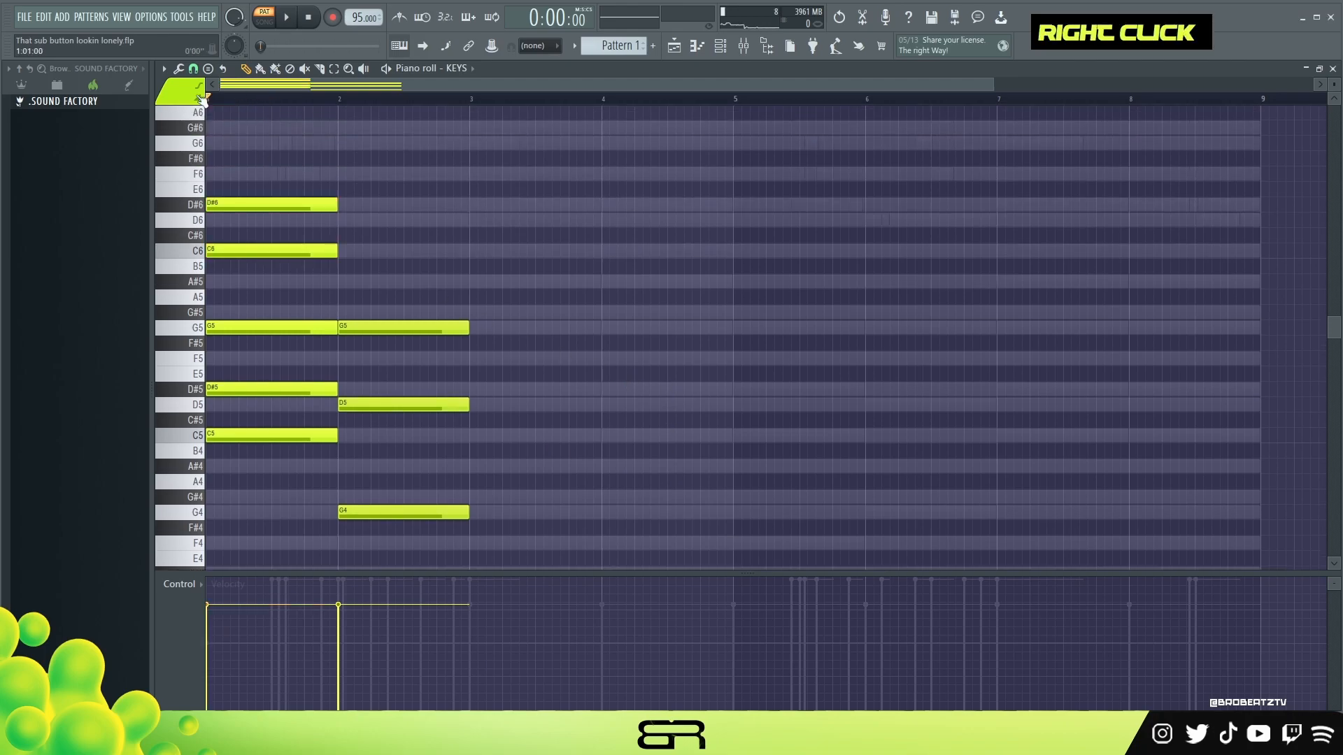
Step: Raise the G4 of the bar 2 KEYS chord by one octave and remove the duplicate G5
scroll(253, 97, up, 3)
drag(266, 184, 241, 408)
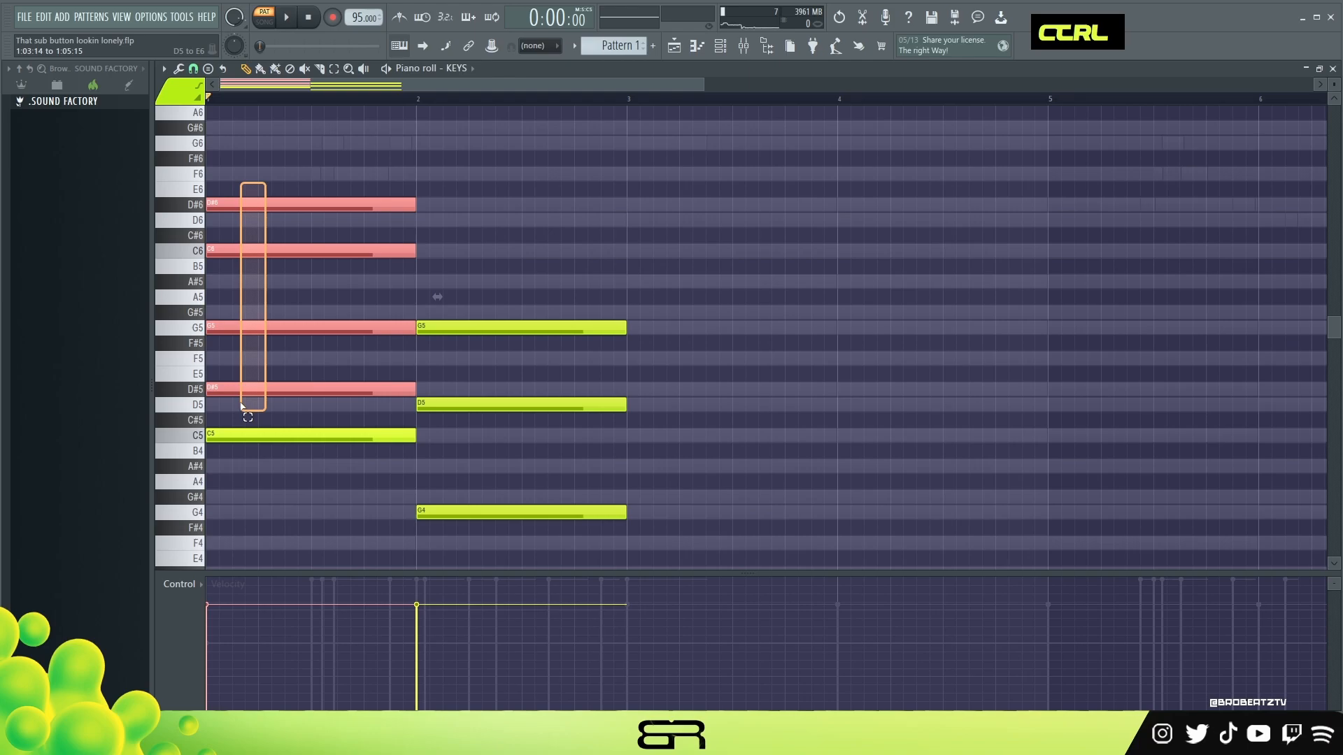
right_click(489, 300)
ctrl+click(509, 509)
key(ctrl+Up)
right_click(445, 325)
Step: Duplicate the D5 of the bar 2 KEYS chord one octave higher, as D6
ctrl+click(445, 404)
mouse_move(456, 405)
mouse_down()
mouse_move(443, 404)
mouse_move(467, 404)
mouse_up()
key(ctrl+Up)
right_click(534, 301)
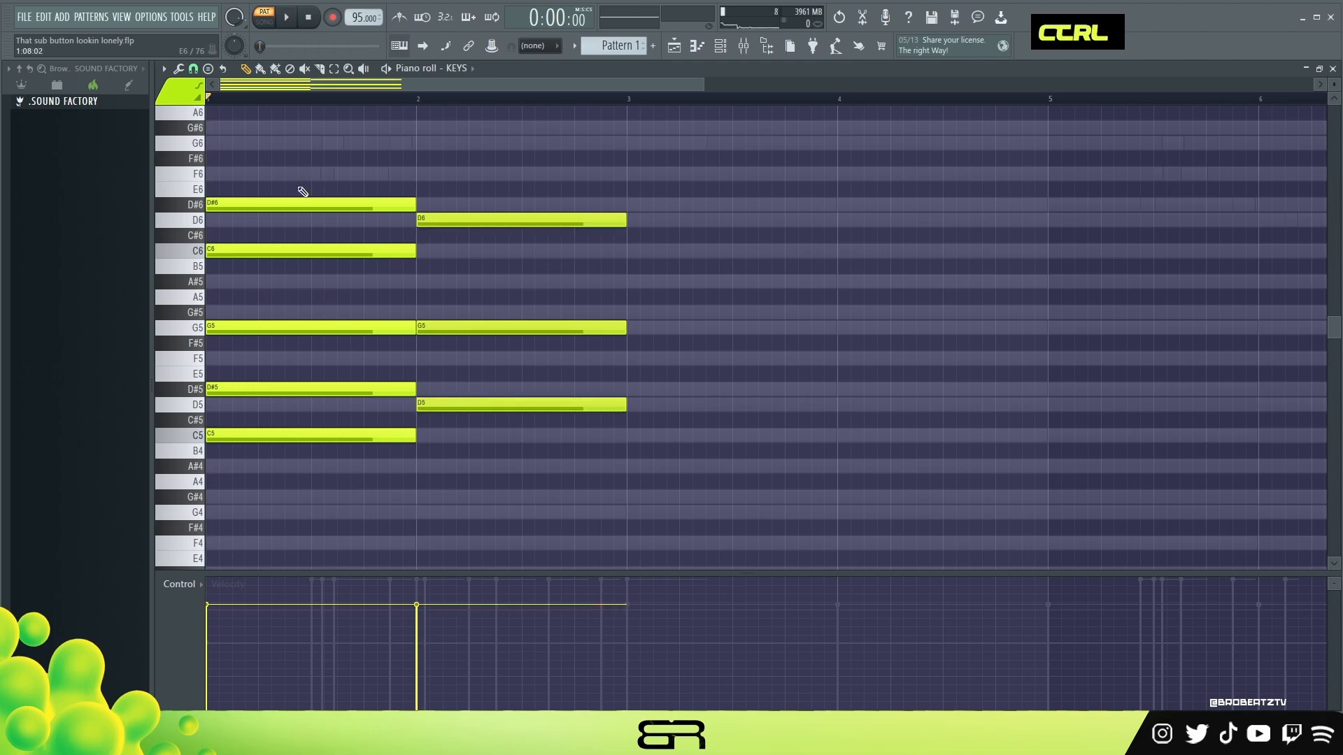
Step: Copy the whole bar 1 KEYS chord to the start of bar 3 and deselect it
drag(295, 122, 236, 456)
drag(236, 438, 658, 462)
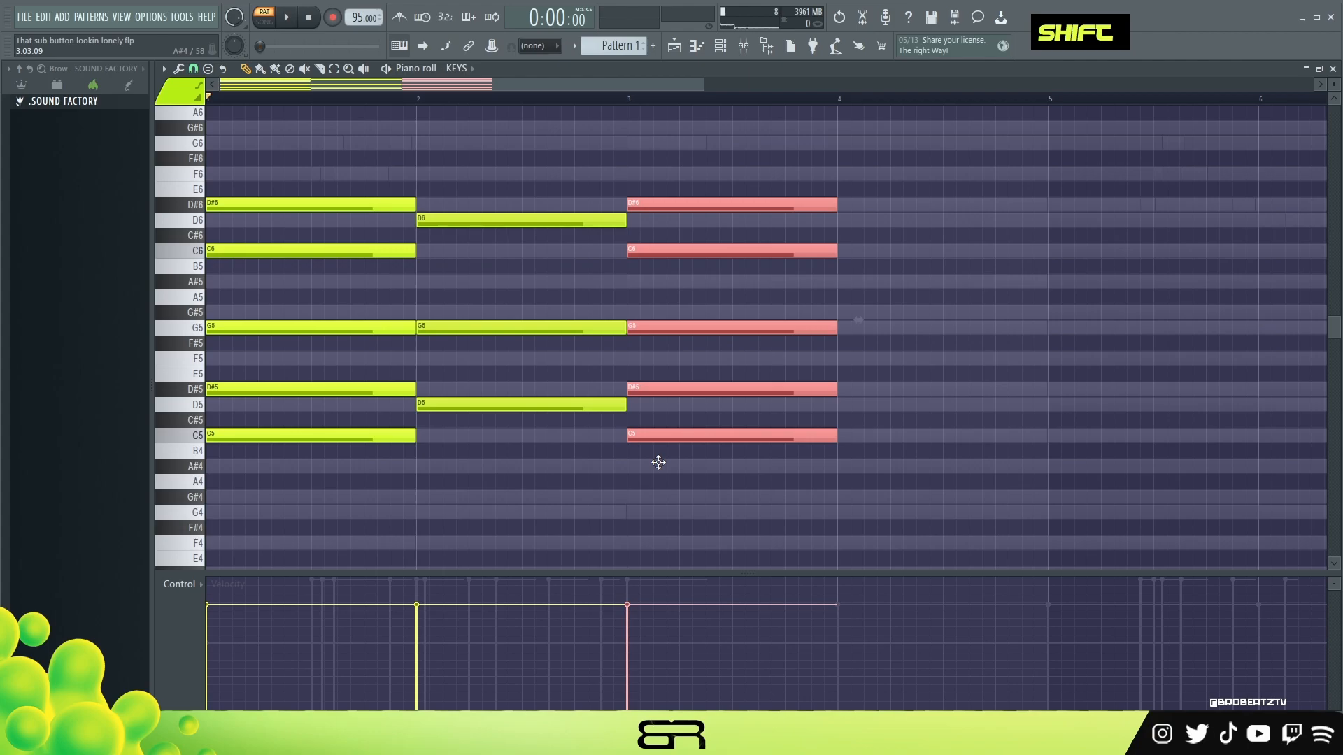
right_click(806, 318)
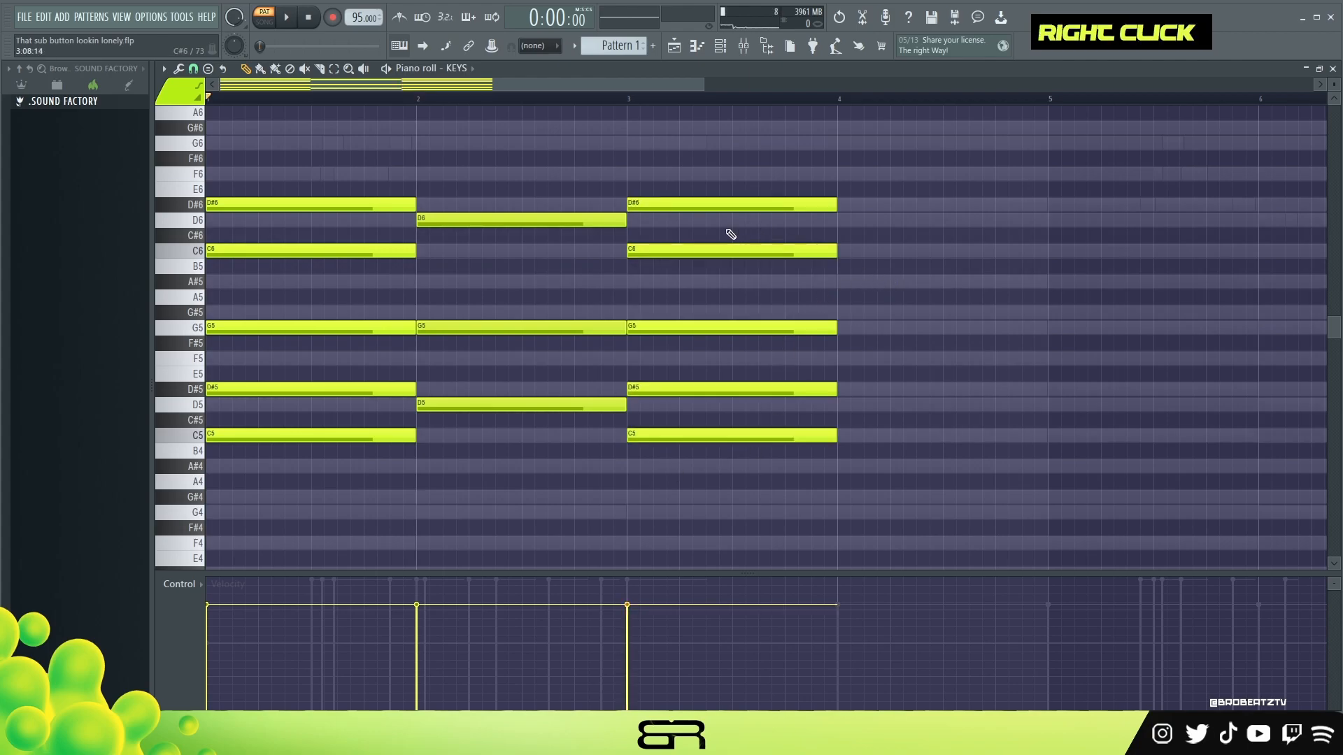
Step: Add a one-bar D6 note starting halfway through bar 3 of KEYS and raise its velocity
drag(682, 221, 781, 223)
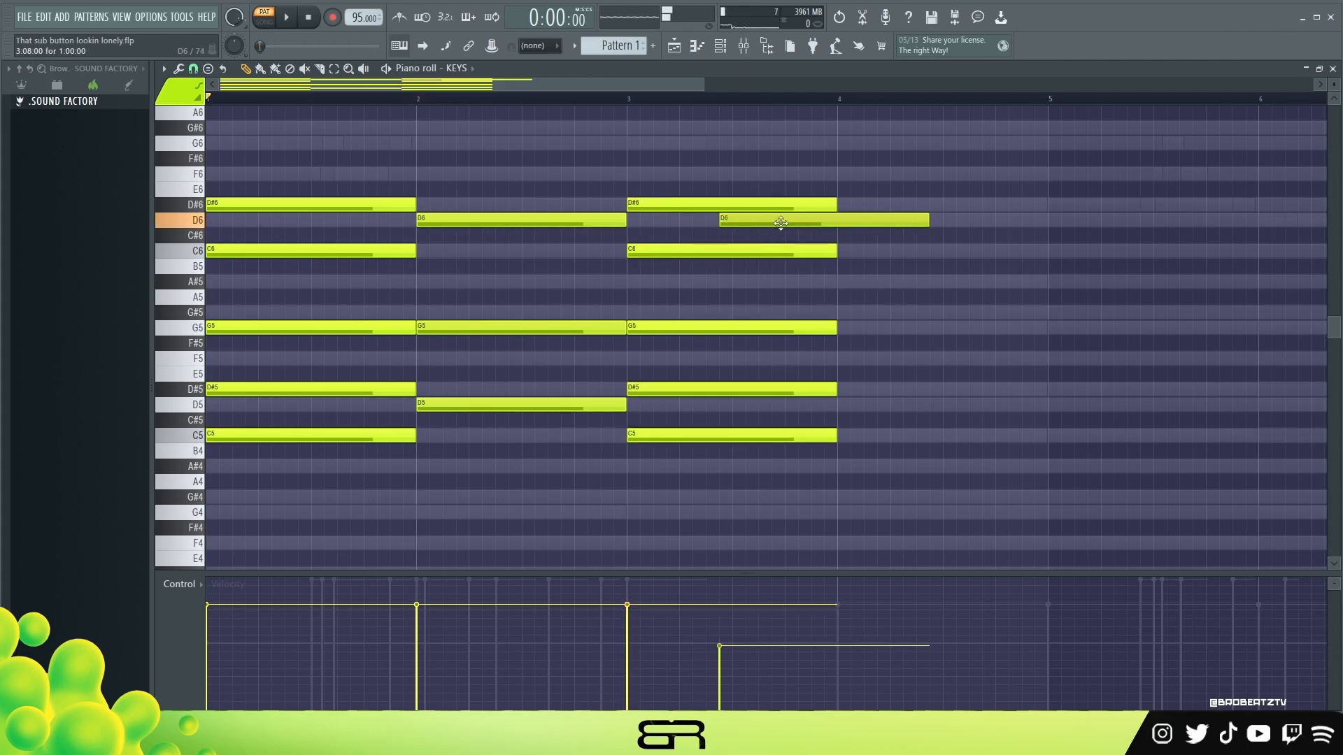
right_click(579, 183)
ctrl+drag(276, 151, 993, 492)
key(ctrl+d)
alt+scroll(905, 220, up, 7)
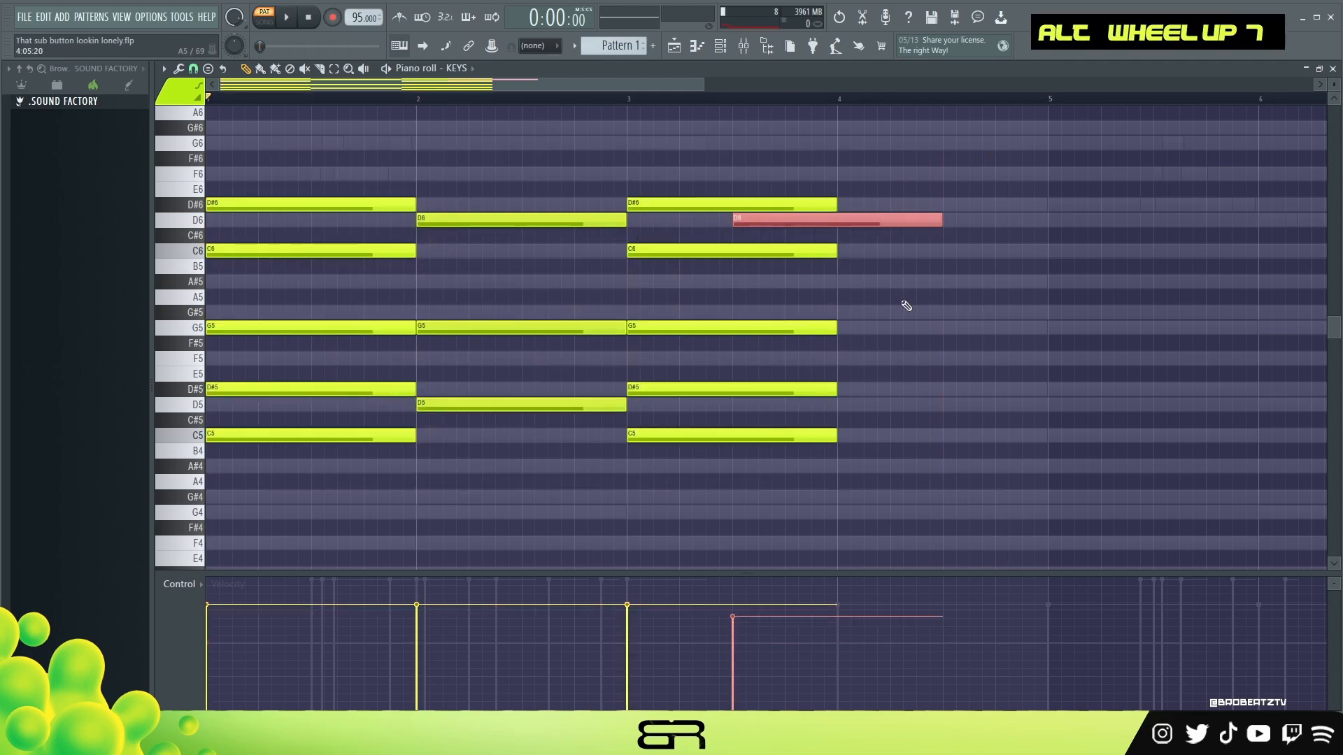
alt+scroll(907, 306, up, 2)
right_click(861, 316)
Step: Stagger the bar 1 chord from low to high and the bar 2 chord from high to low, and lower the velocity of all notes
drag(269, 168, 279, 380)
shift+scroll(284, 280, down, 4)
key(space)
key(ctrl+a)
alt+scroll(284, 230, down, 5)
shift+scroll(491, 363, down, 4)
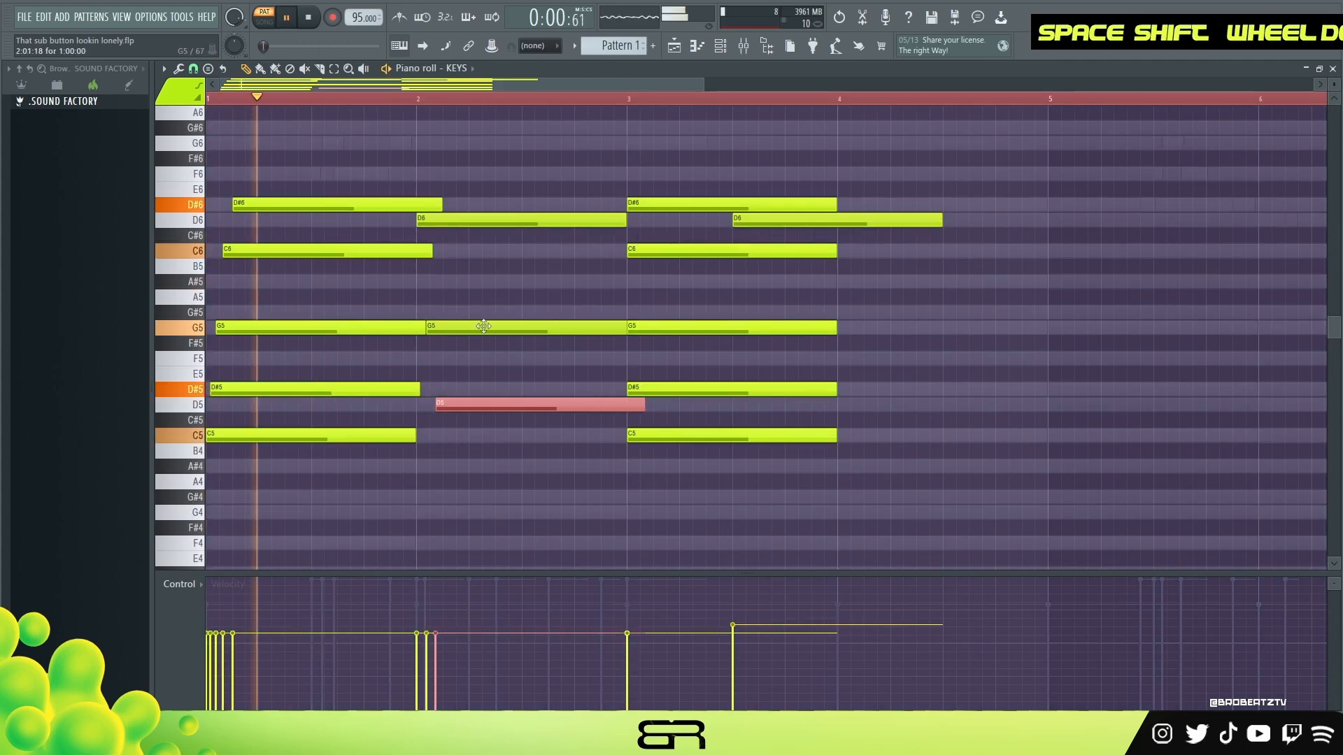
Step: Shorten the bar 2 chord notes slightly and stagger the bar 3 notes from low to high, checking the timing with playback
ctrl+drag(492, 175, 532, 416)
alt+drag(636, 328, 621, 329)
shift+scroll(740, 228, down, 3)
shift+scroll(742, 223, down, 3)
click(602, 99)
key(space)
key(space)
key(space)
shift+scroll(707, 326, down, 3)
key(space)
key(ctrl+a)
right_click(487, 197)
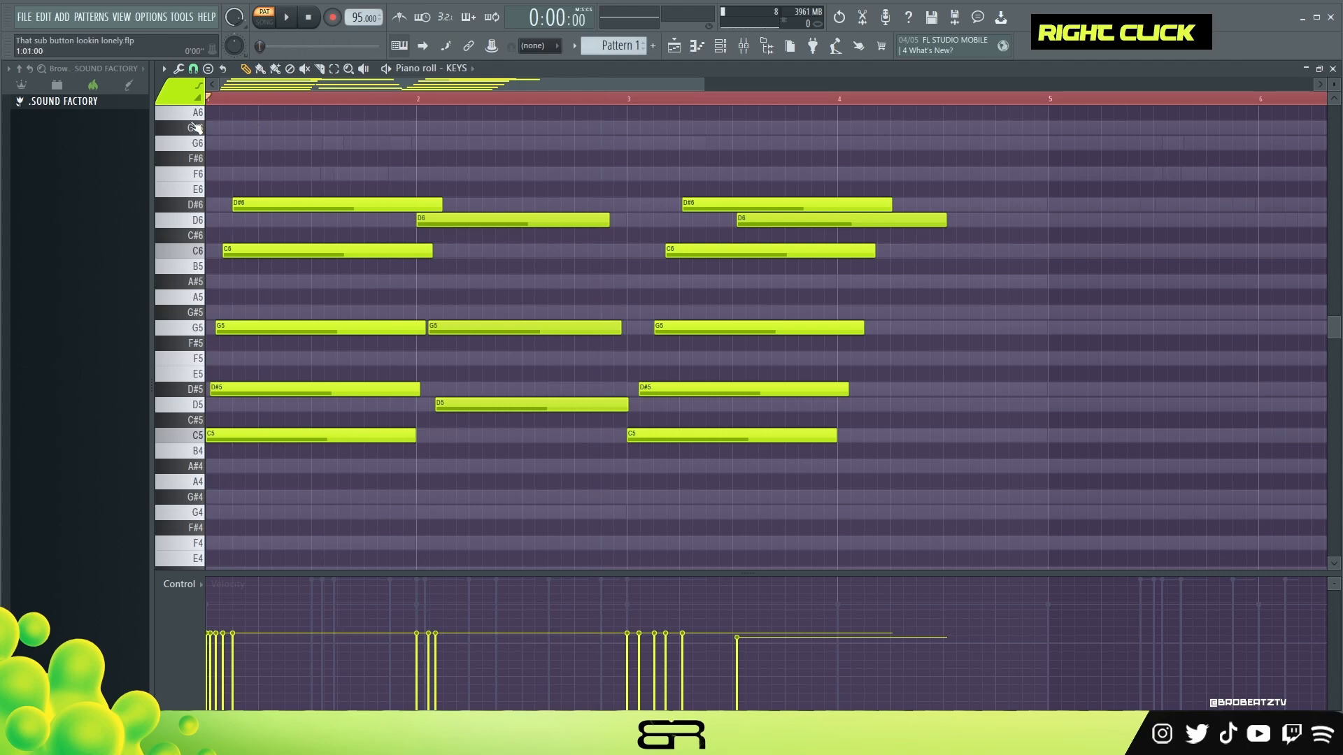
ctrl+drag(351, 153, 308, 389)
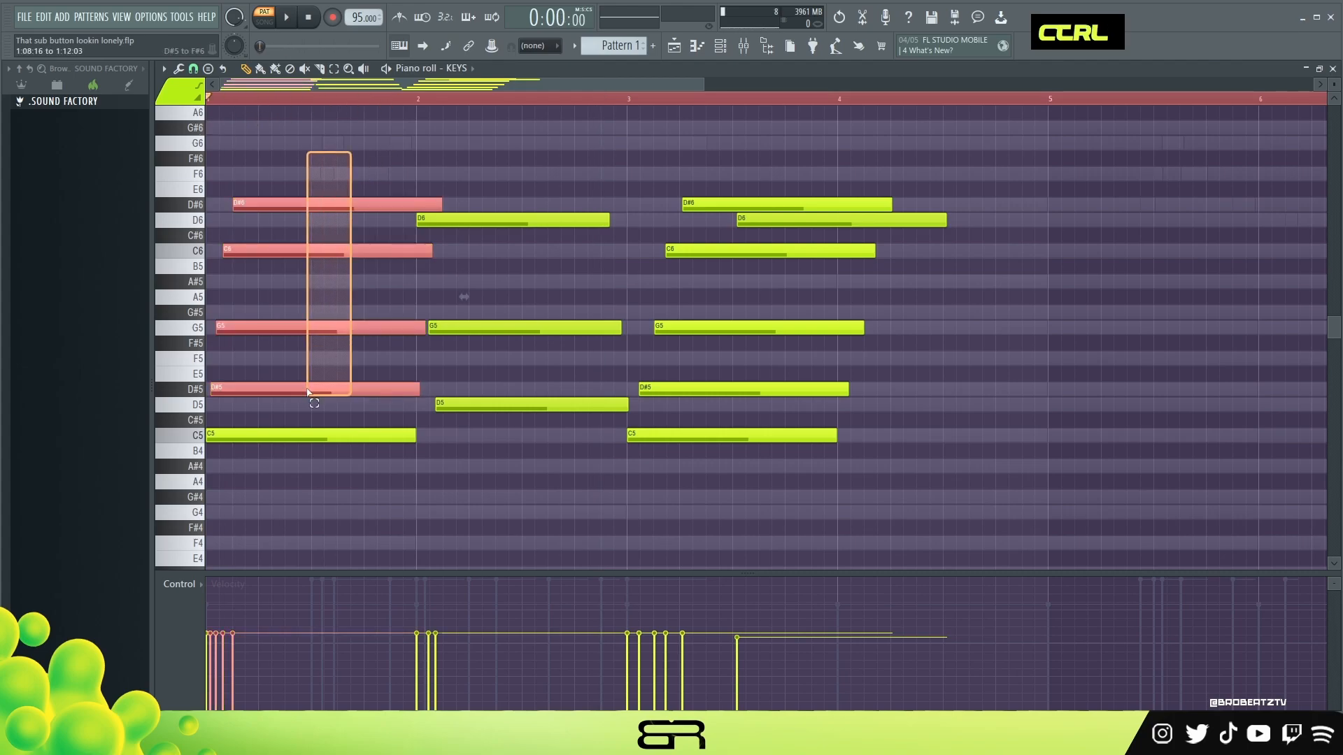
right_click(363, 289)
ctrl+drag(357, 122, 294, 439)
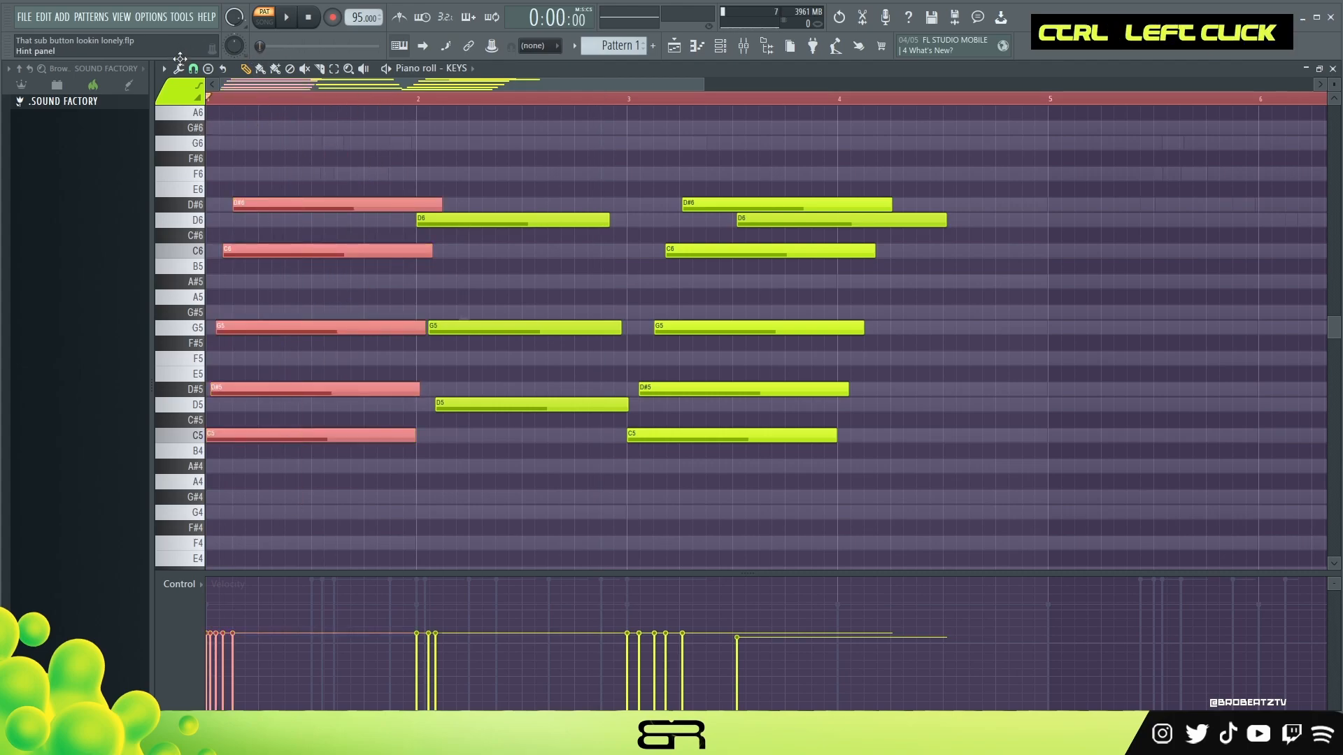
click(179, 67)
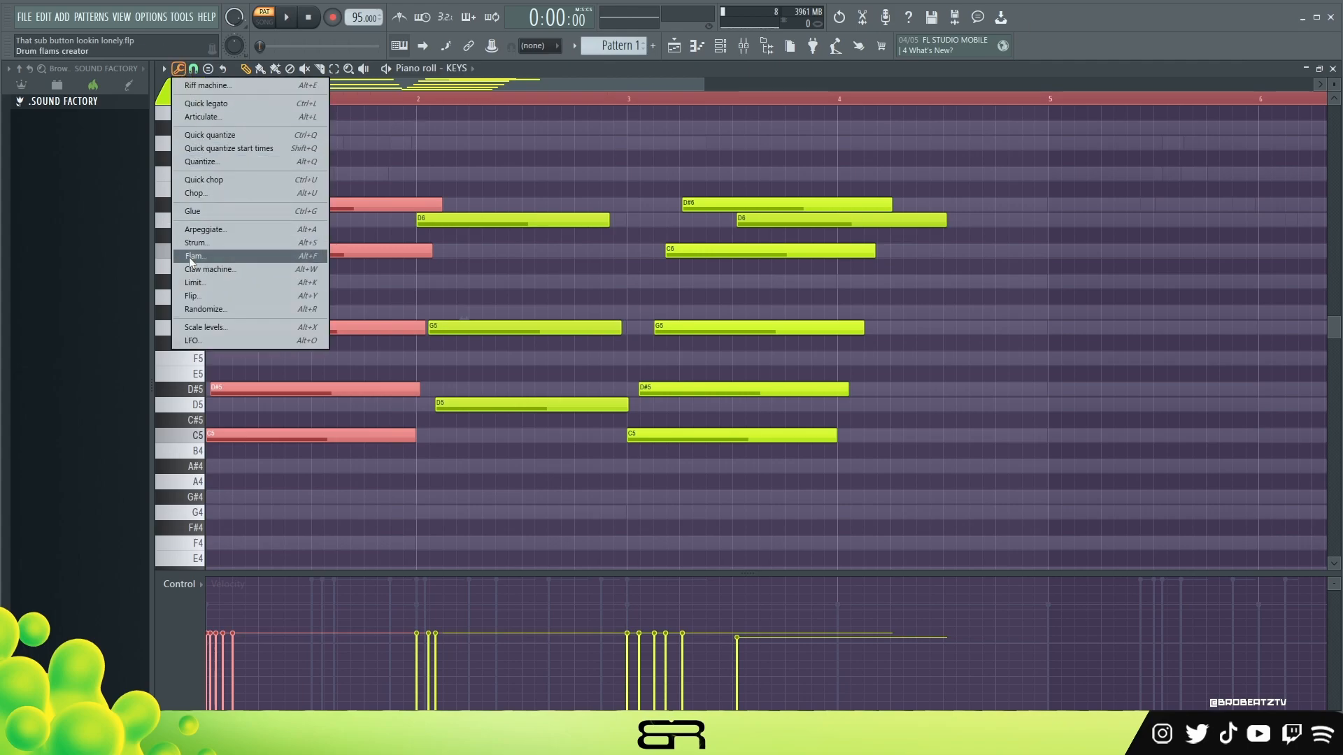
right_click(462, 175)
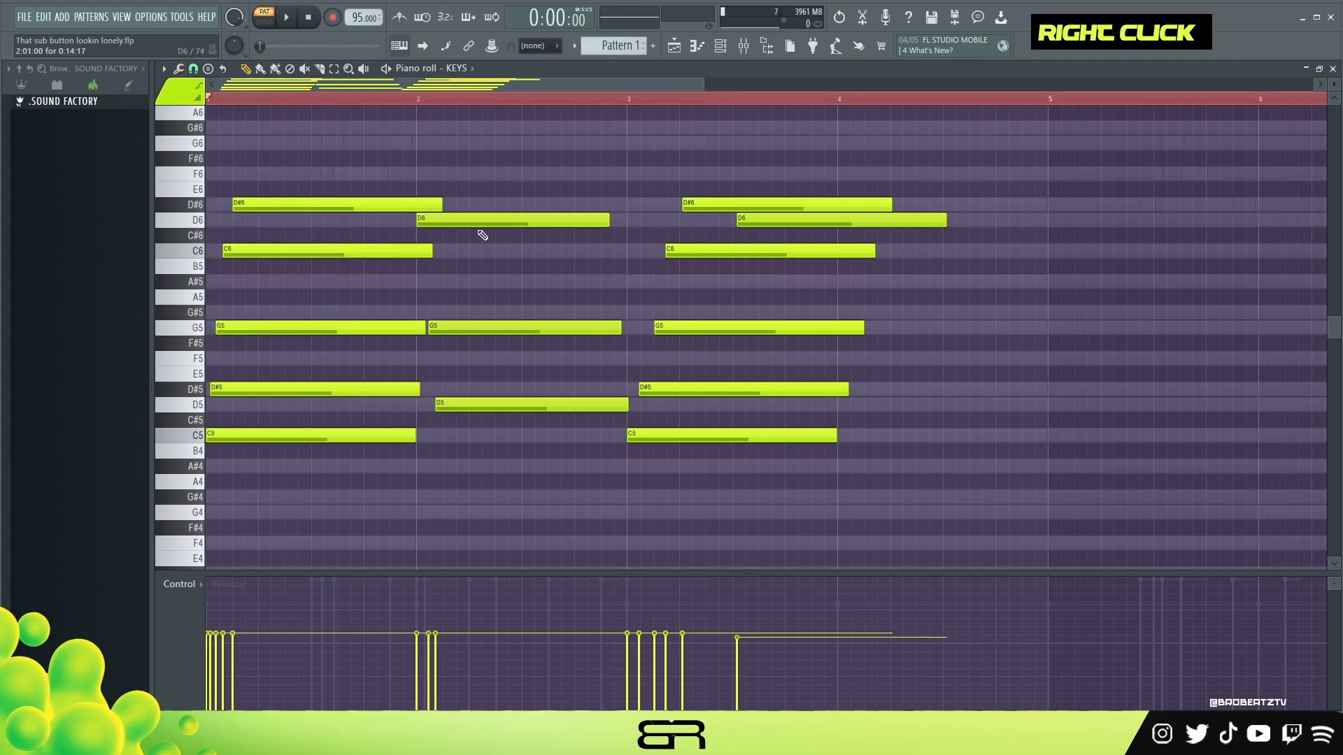
Step: Duplicate the whole four-bar KEYS progression into bars 5 to 8
scroll(434, 103, down, 3)
scroll(428, 104, up, 2)
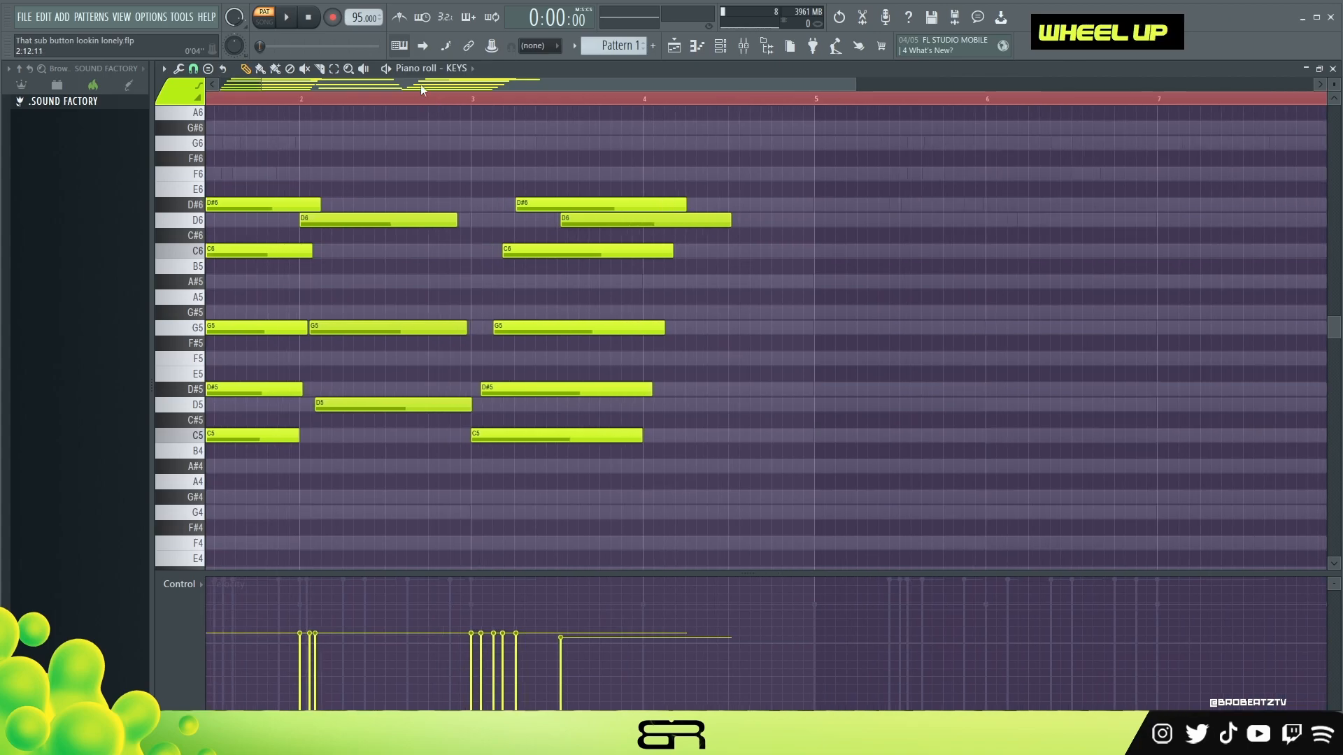
key(ctrl+a)
drag(240, 439, 910, 425)
right_click(873, 183)
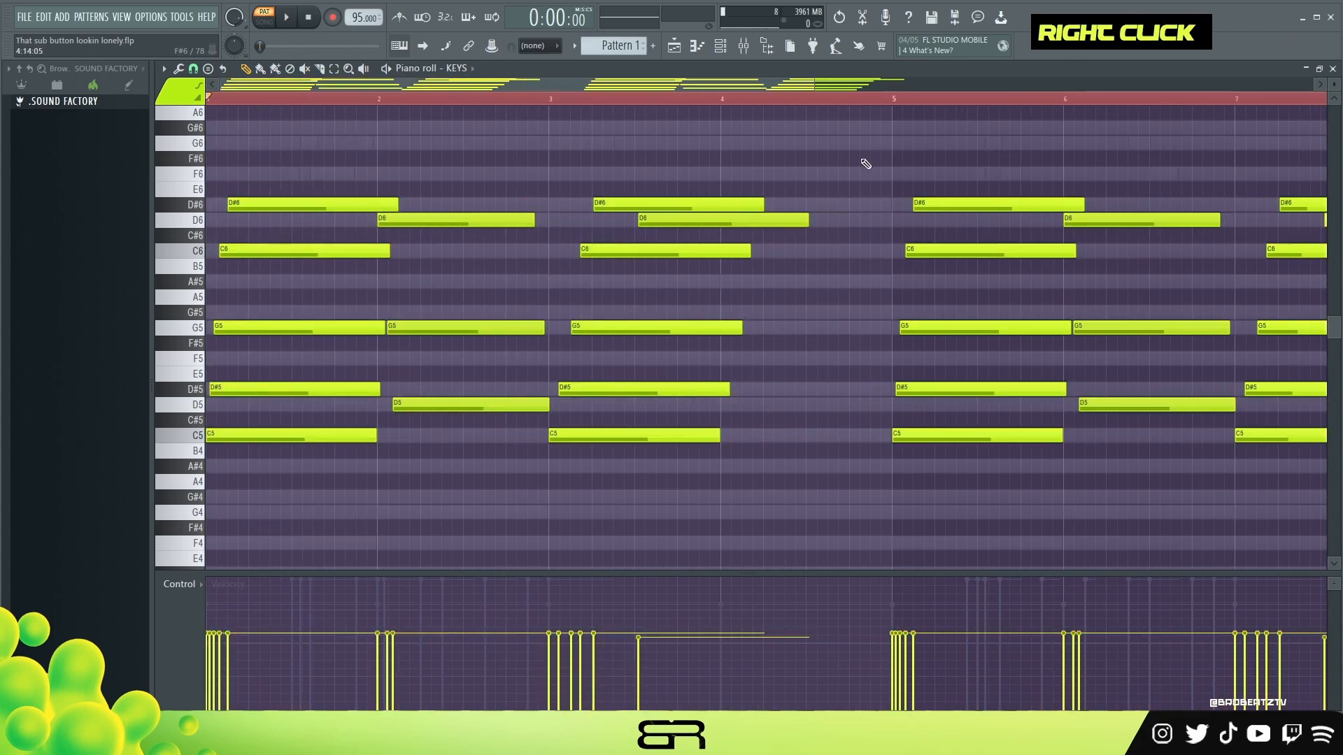
Step: Copy the D#6 notes of bars 5 and 7 to later in their bars as G6 notes
drag(754, 90, 922, 107)
scroll(895, 219, up, 3)
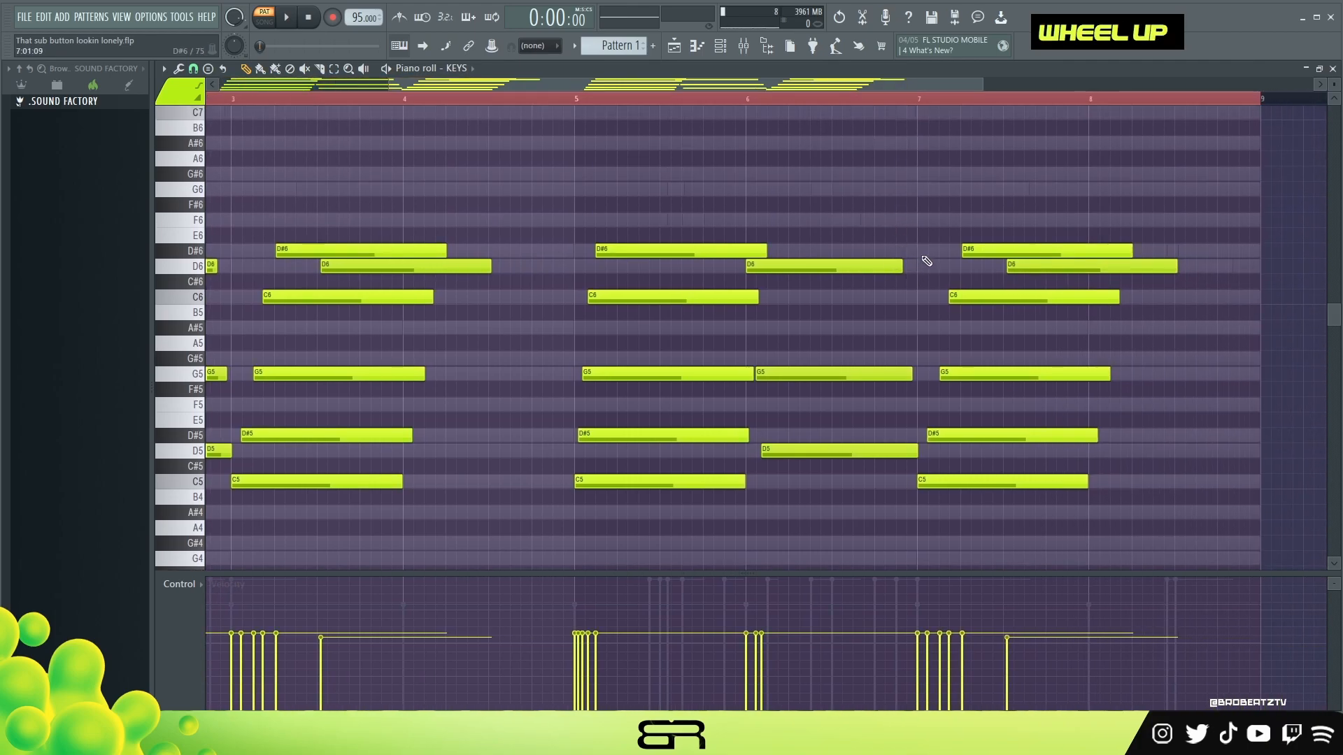
ctrl+click(708, 248)
ctrl+shift+click(1007, 250)
shift+click(986, 248)
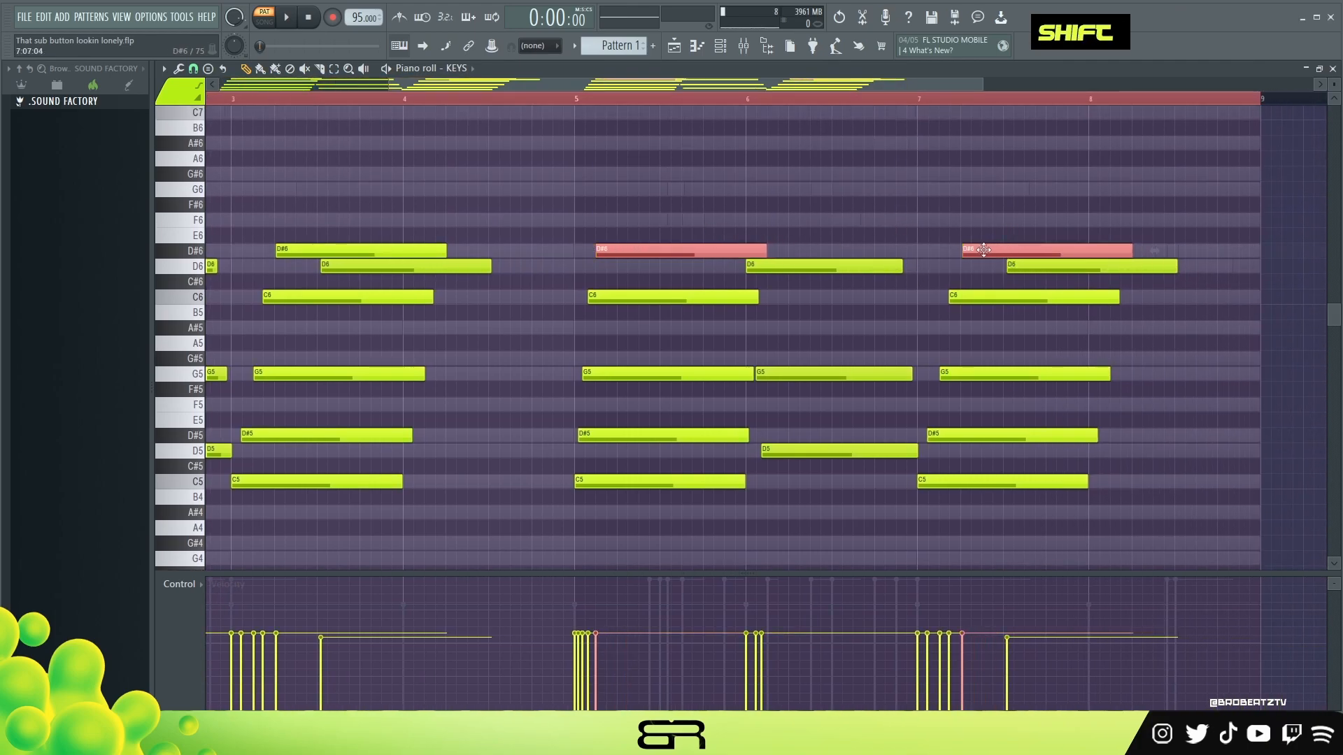
drag(983, 249, 1041, 187)
right_click(1044, 182)
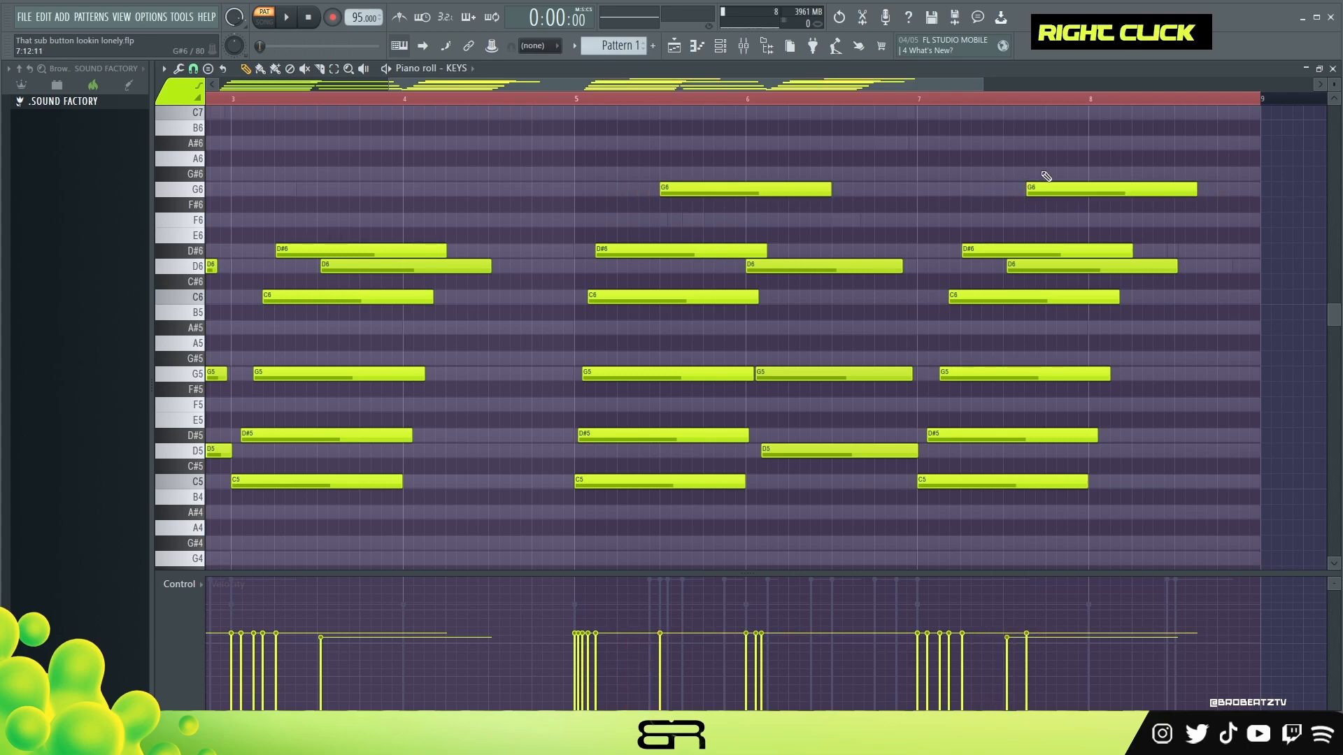
Step: Copy the bar 7 G6 earlier so that it starts together with that bar's D#6, while playing from late in bar 4
ctrl+click(1051, 193)
click(544, 97)
key(space)
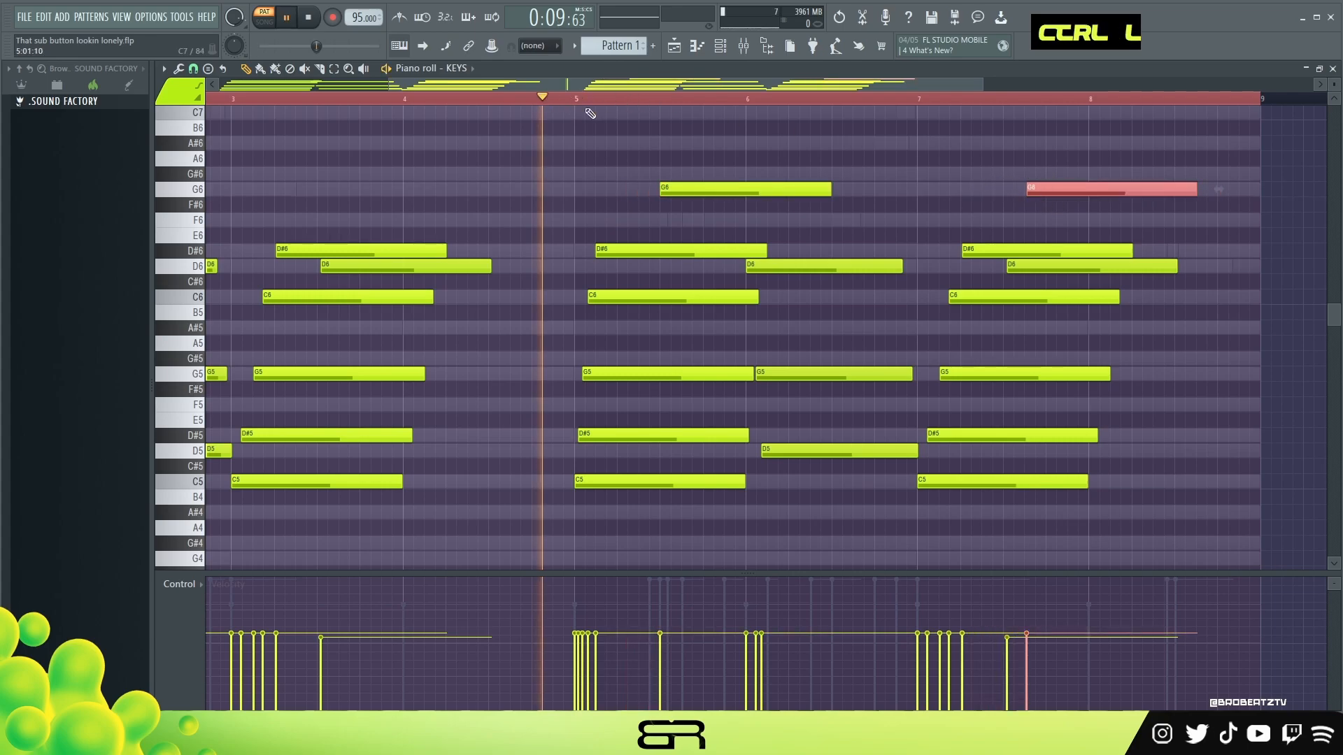
drag(1054, 192, 992, 193)
right_click(1139, 204)
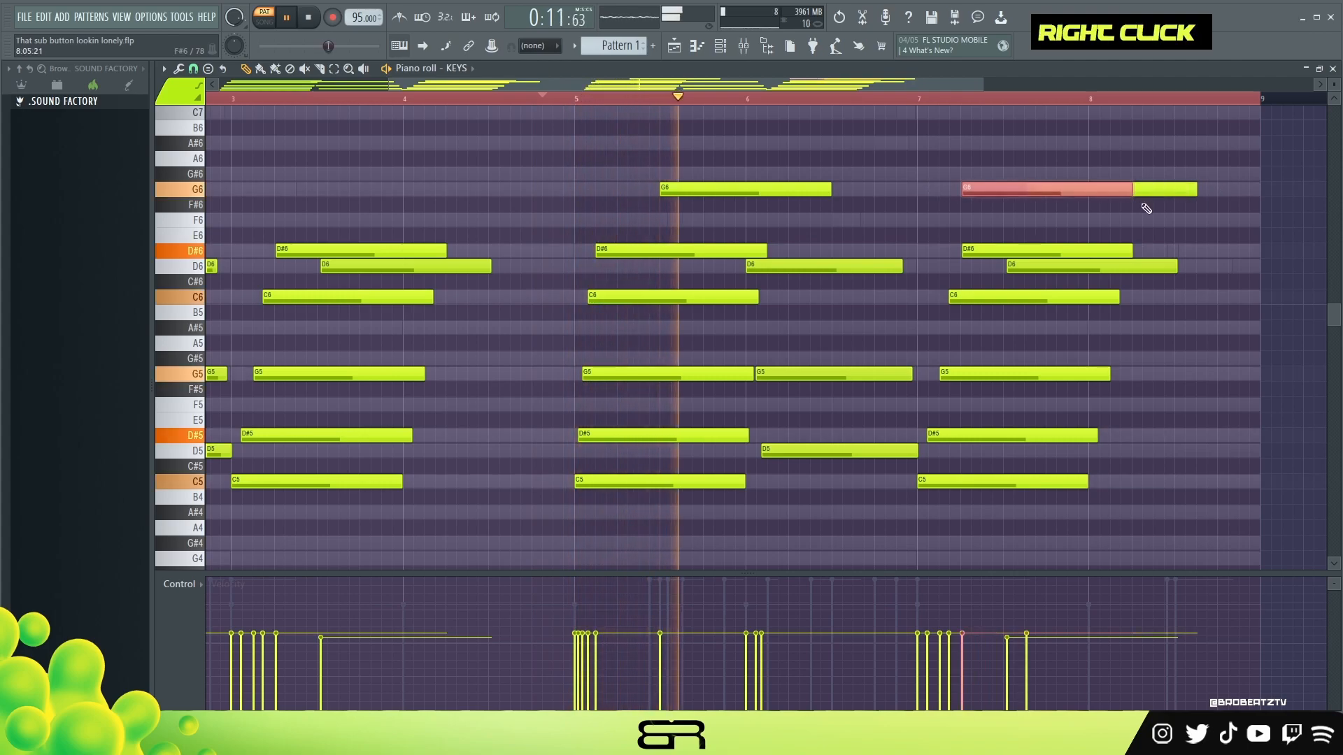
Step: Nudge the bar 5 G6 slightly earlier and fine-tune its velocity during playback
key(space)
ctrl+click(823, 191)
scroll(773, 190, up, 1)
key(space)
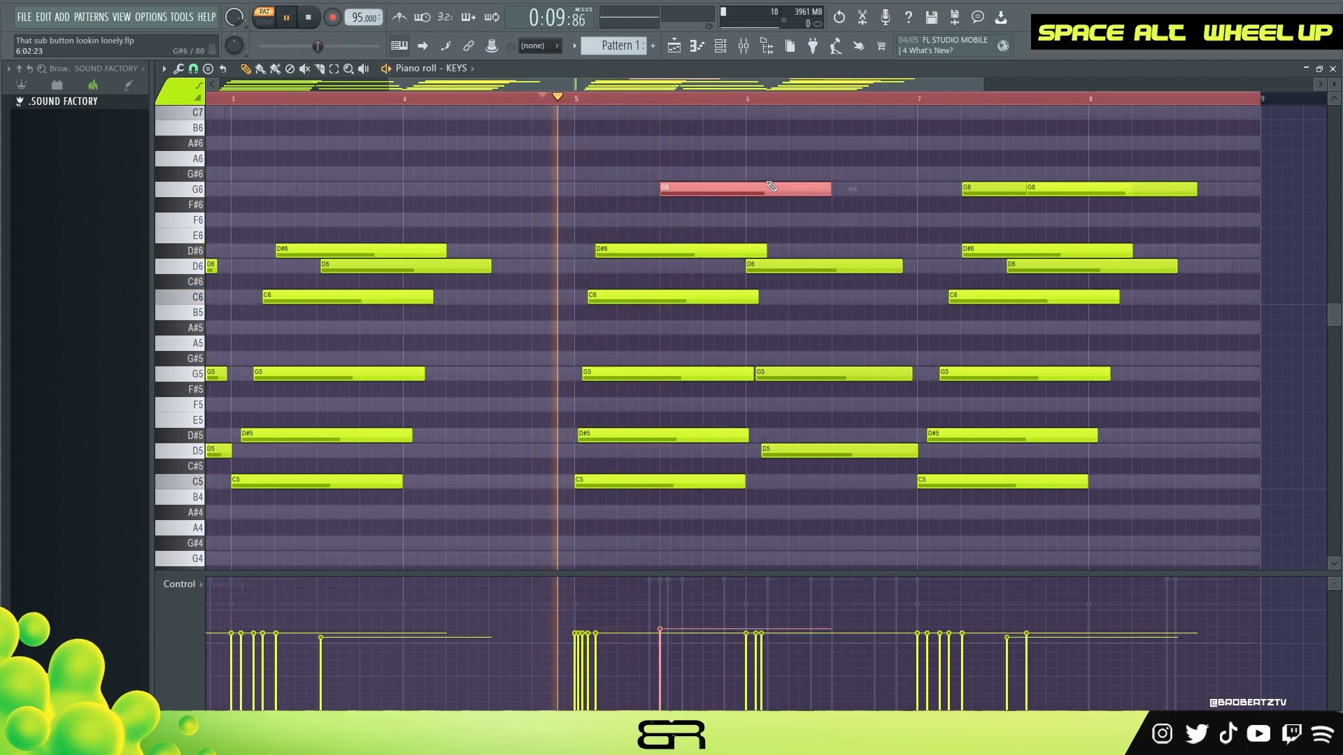
scroll(733, 190, up, 1)
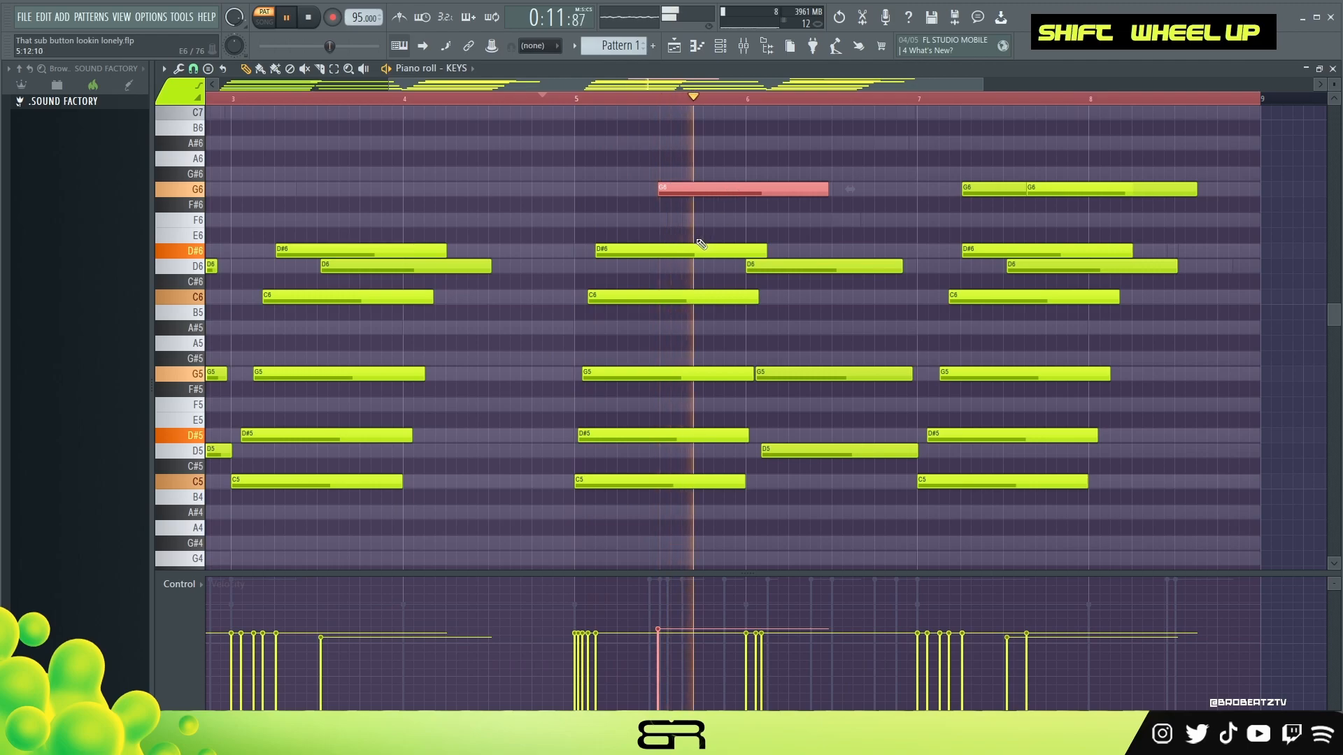
scroll(826, 187, down, 1)
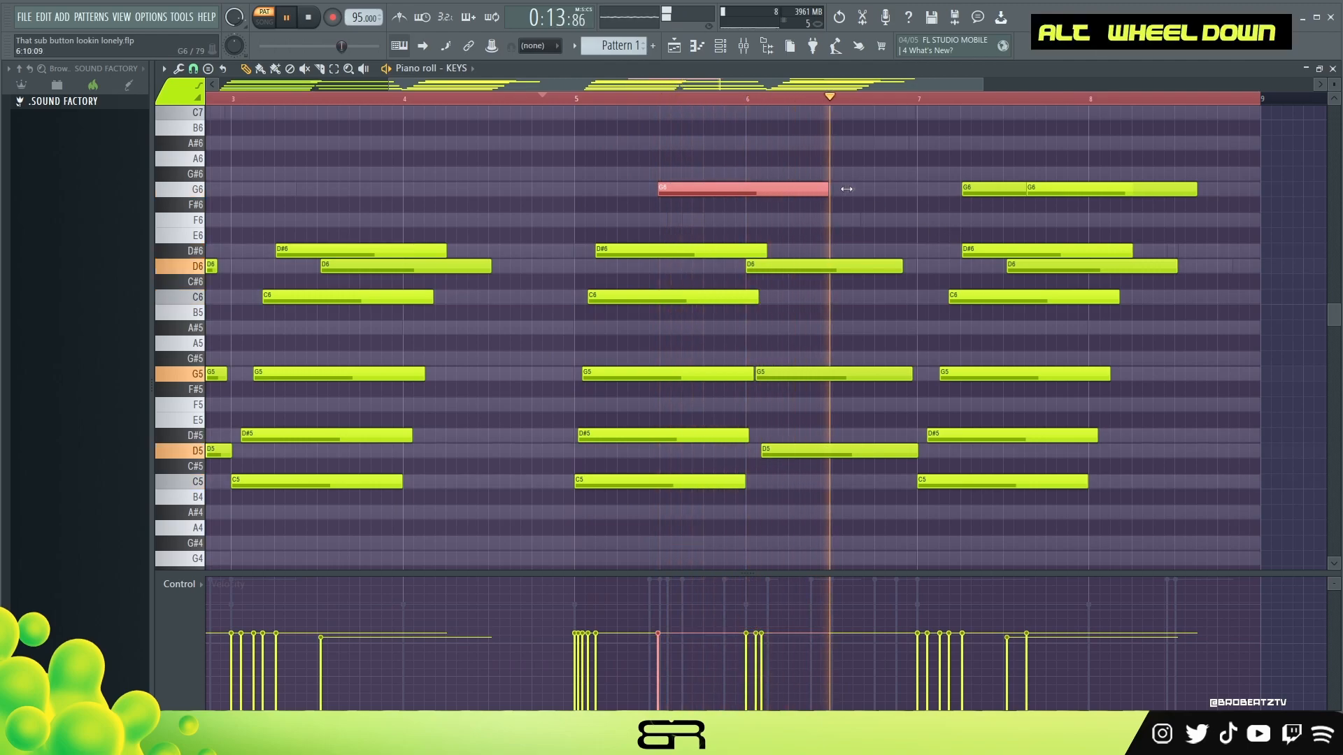
Step: Delete the later, overlapping G6 in bar 7 and nudge the remaining one slightly later
right_click(839, 188)
right_click(1029, 188)
scroll(1020, 187, down, 1)
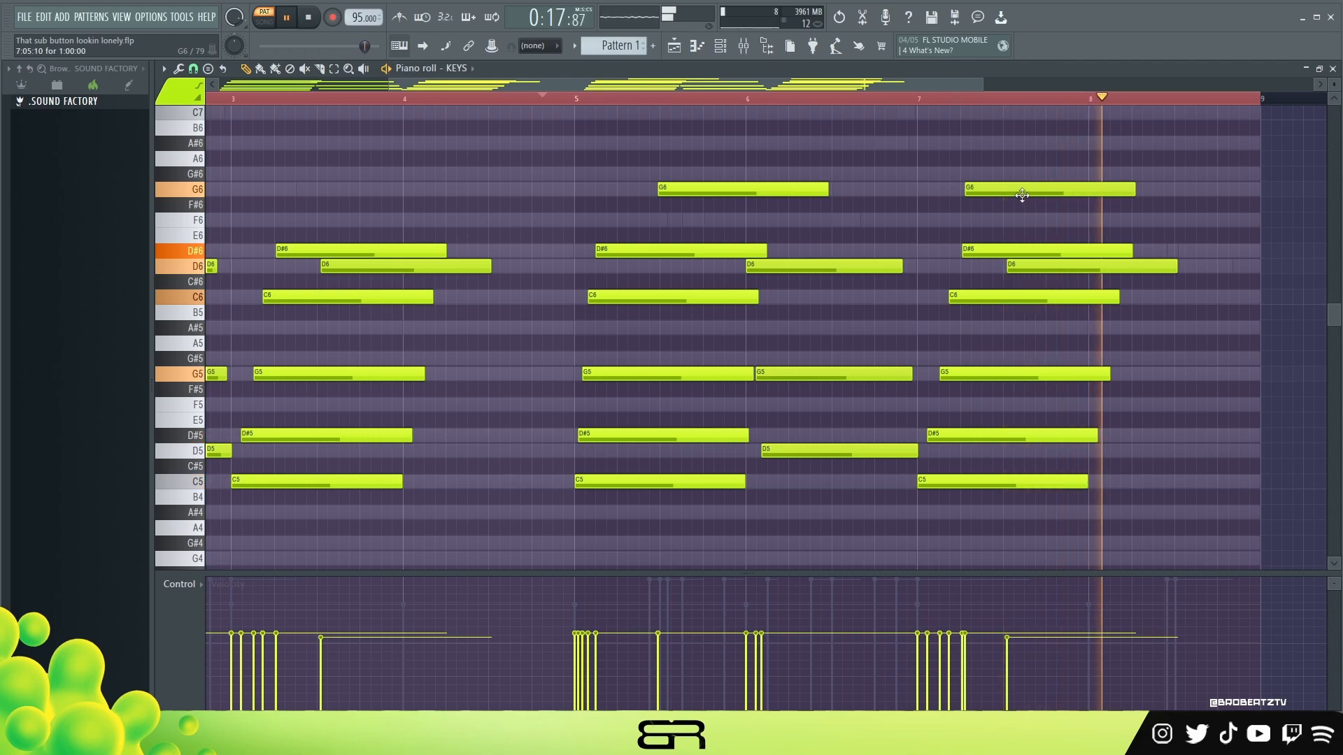
key(space)
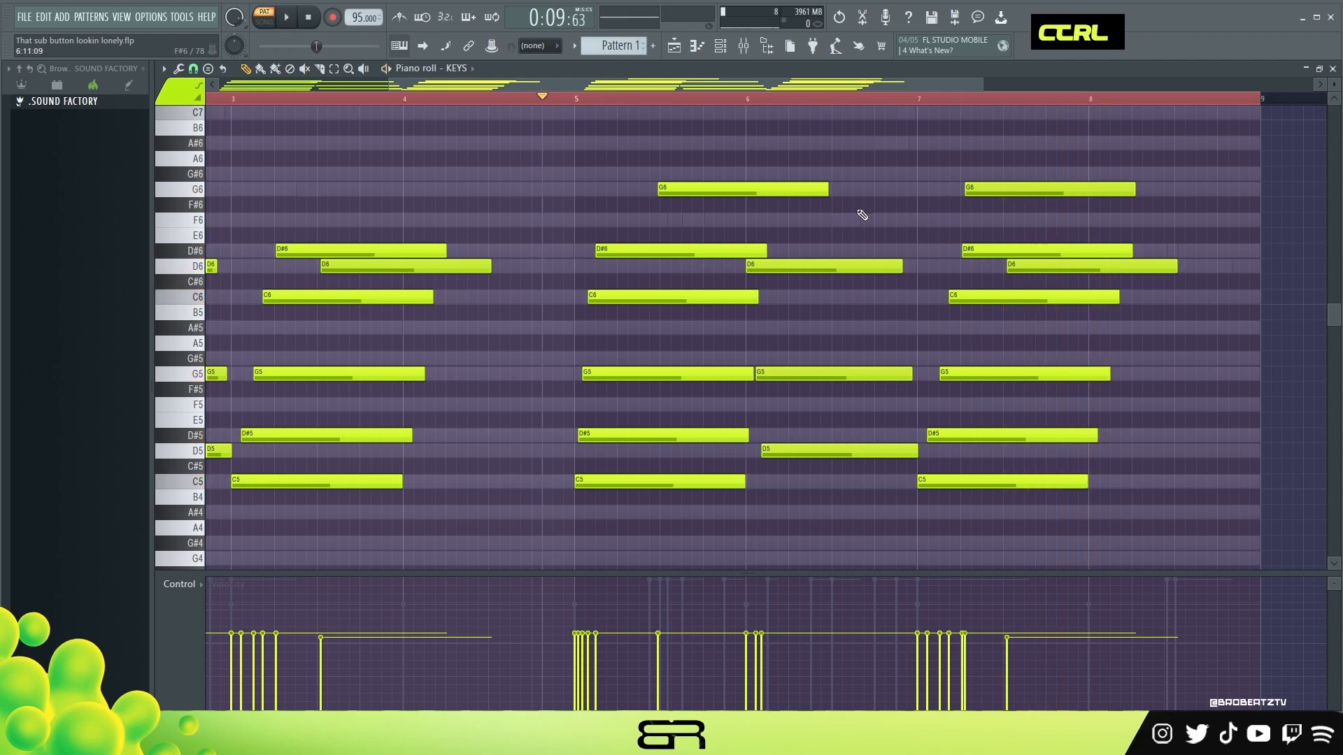
Step: Lengthen all the chord notes starting in bar 7 slightly
key(ctrl+a)
drag(1120, 134, 1015, 504)
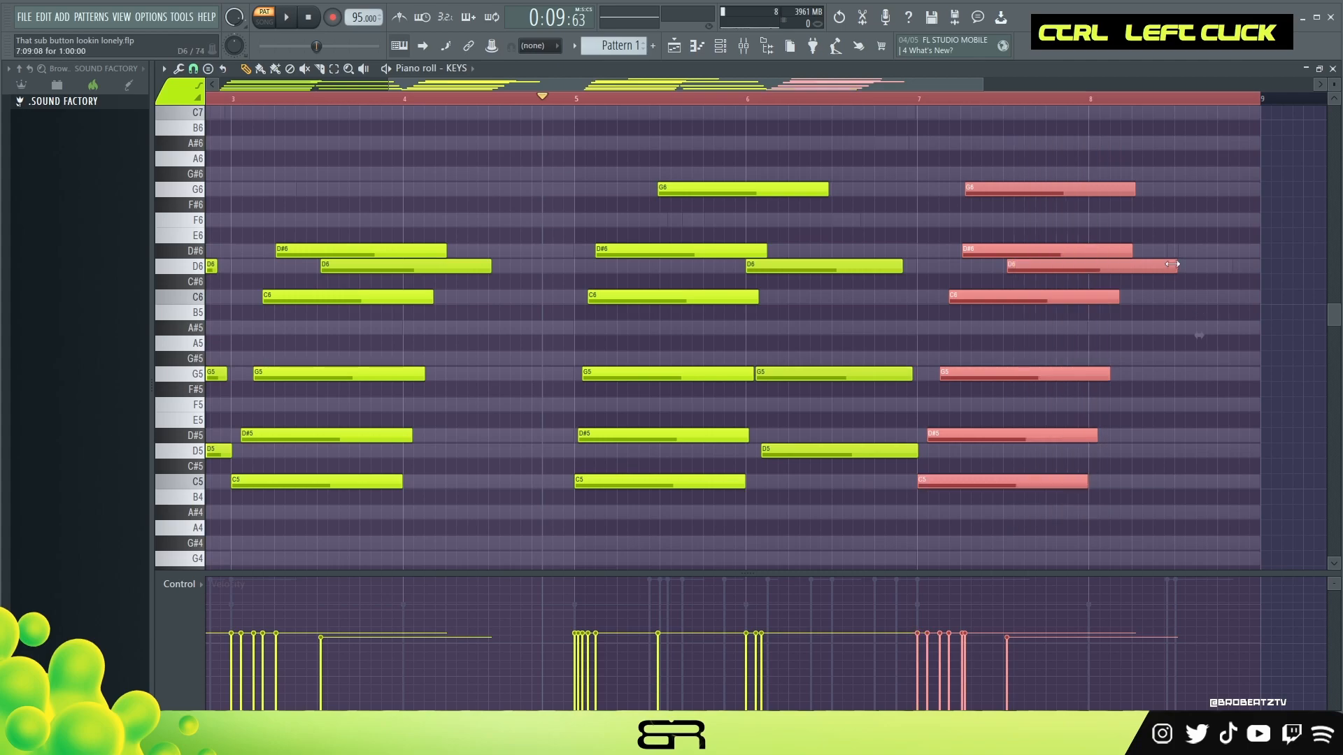
drag(1175, 264, 1193, 265)
right_click(1210, 231)
Step: Lengthen all the chord notes starting in bar 3 slightly
drag(480, 213, 313, 520)
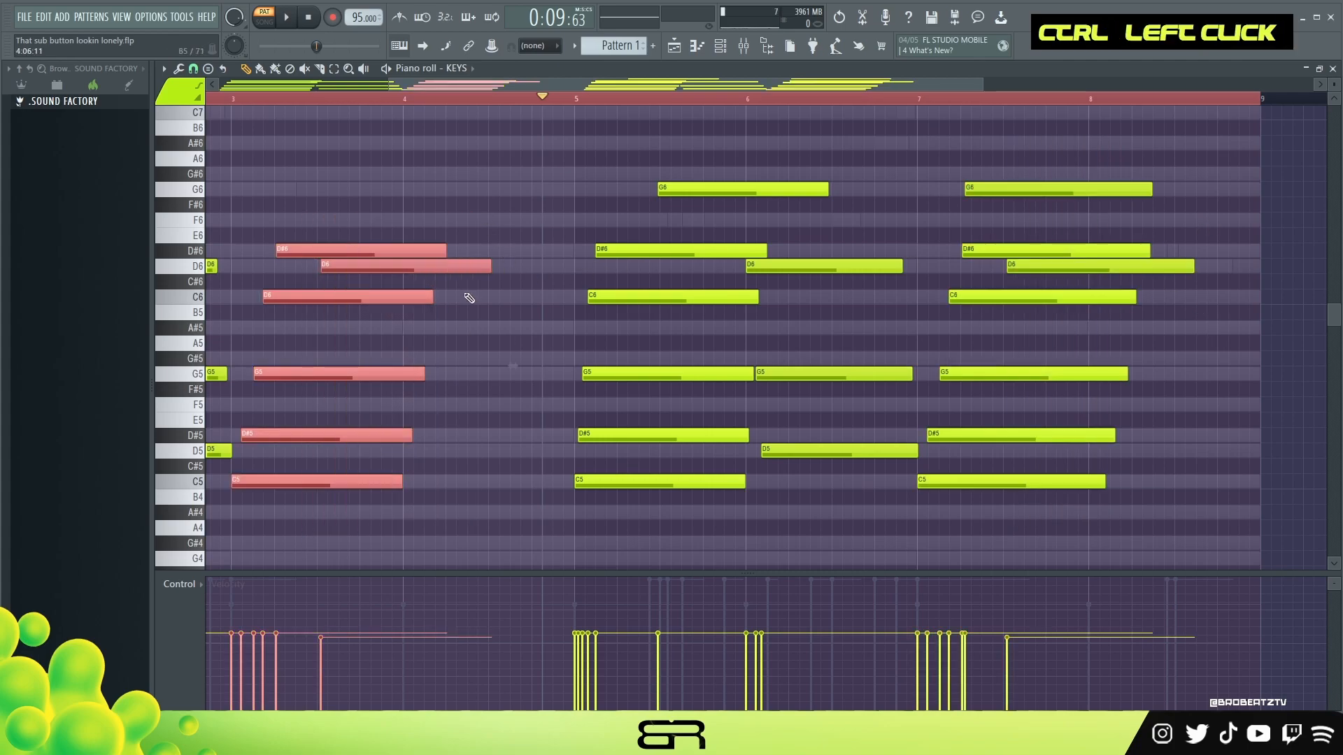
drag(487, 269, 500, 267)
ctrl+right_click(487, 202)
ctrl+right_click(485, 210)
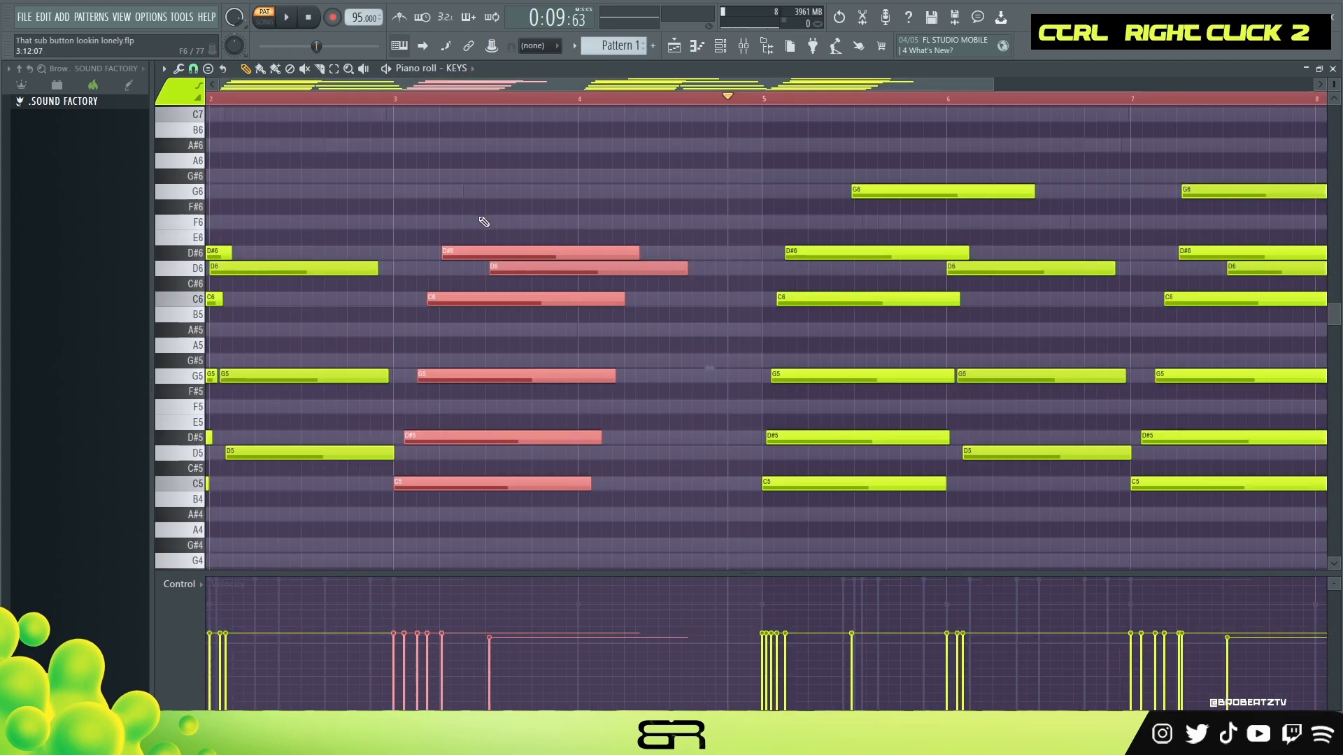
right_click(485, 216)
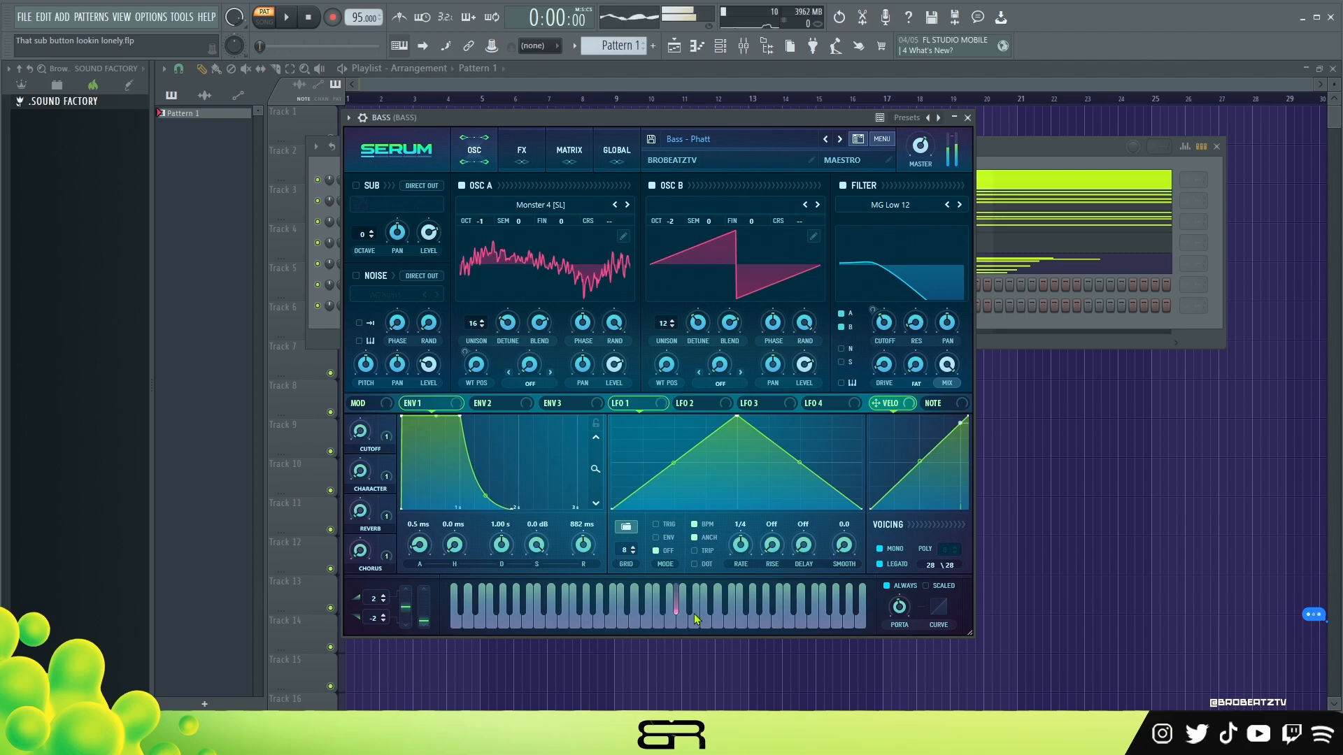
Step: Copy the lowest PAD notes of the first three bars: F4, G4 and C5
click(1005, 143)
right_click(428, 284)
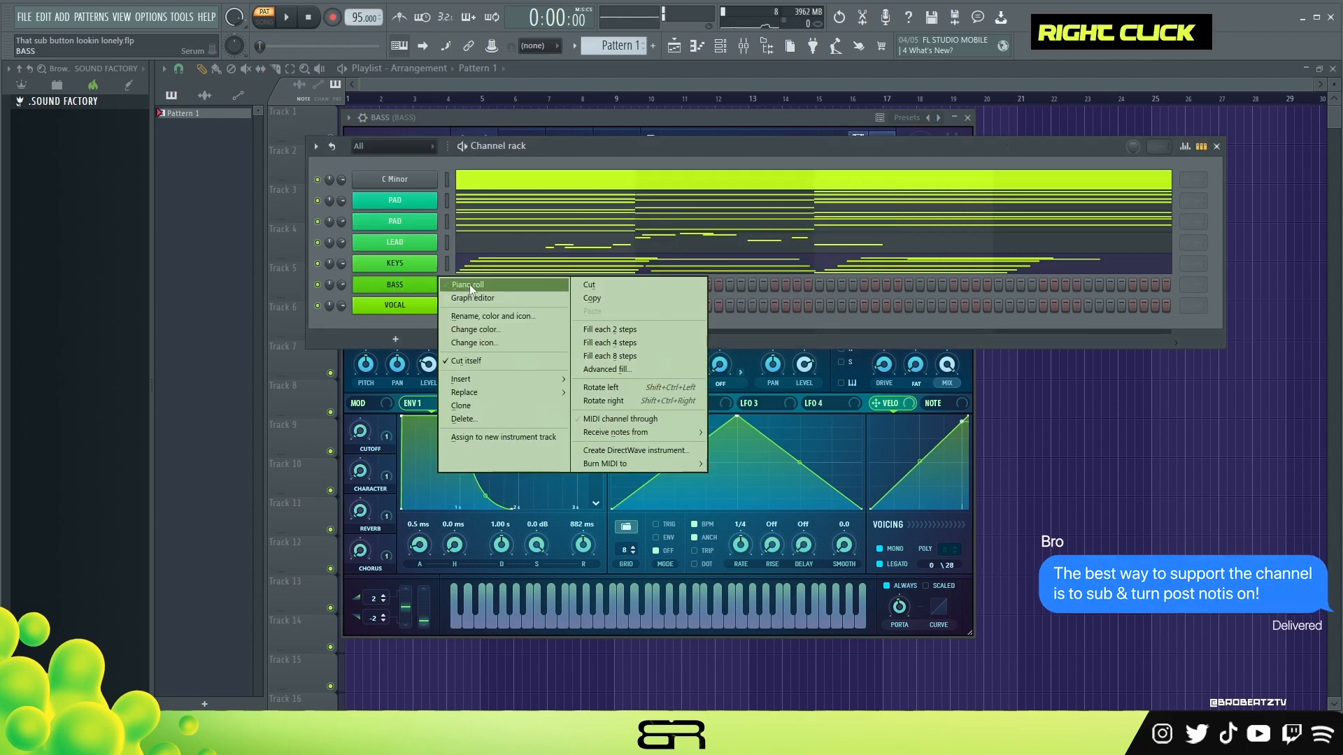
click(468, 284)
scroll(483, 244, down, 4)
ctrl+click(494, 290)
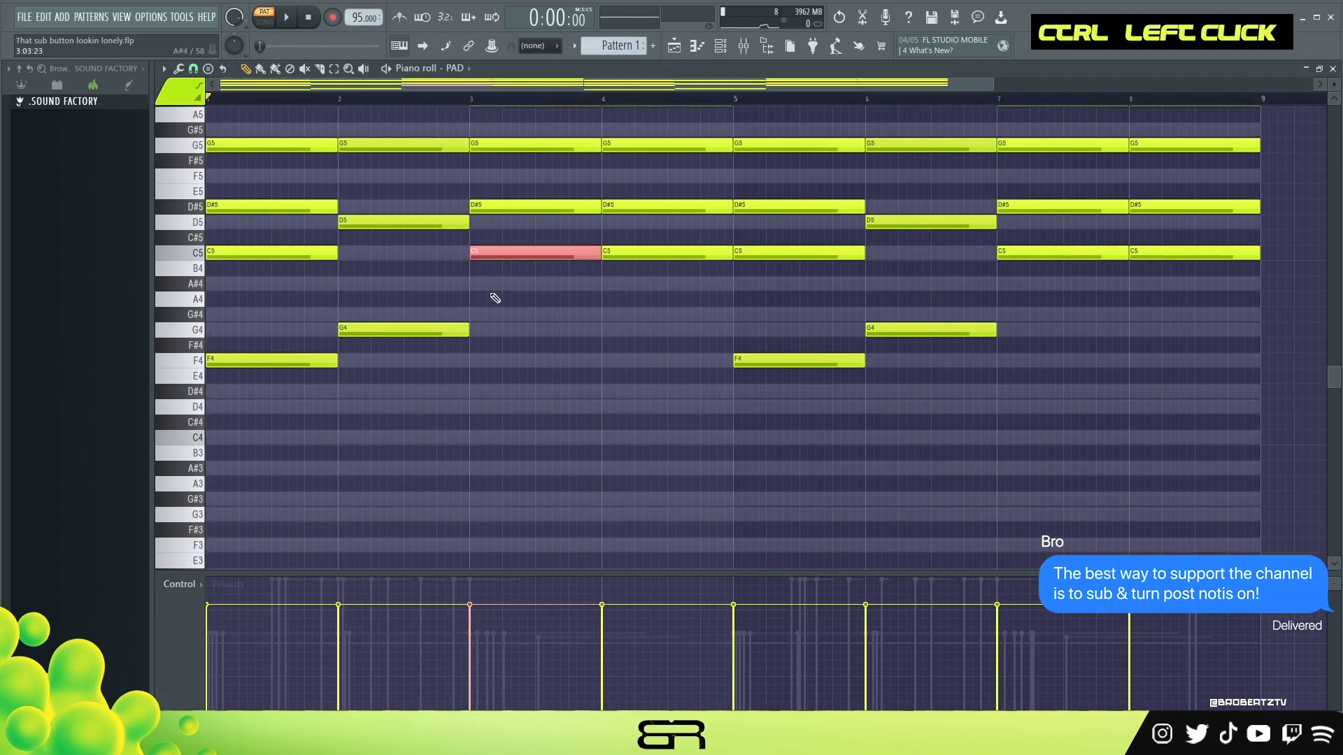
ctrl+shift+click(420, 329)
ctrl+shift+click(301, 360)
key(ctrl+2)
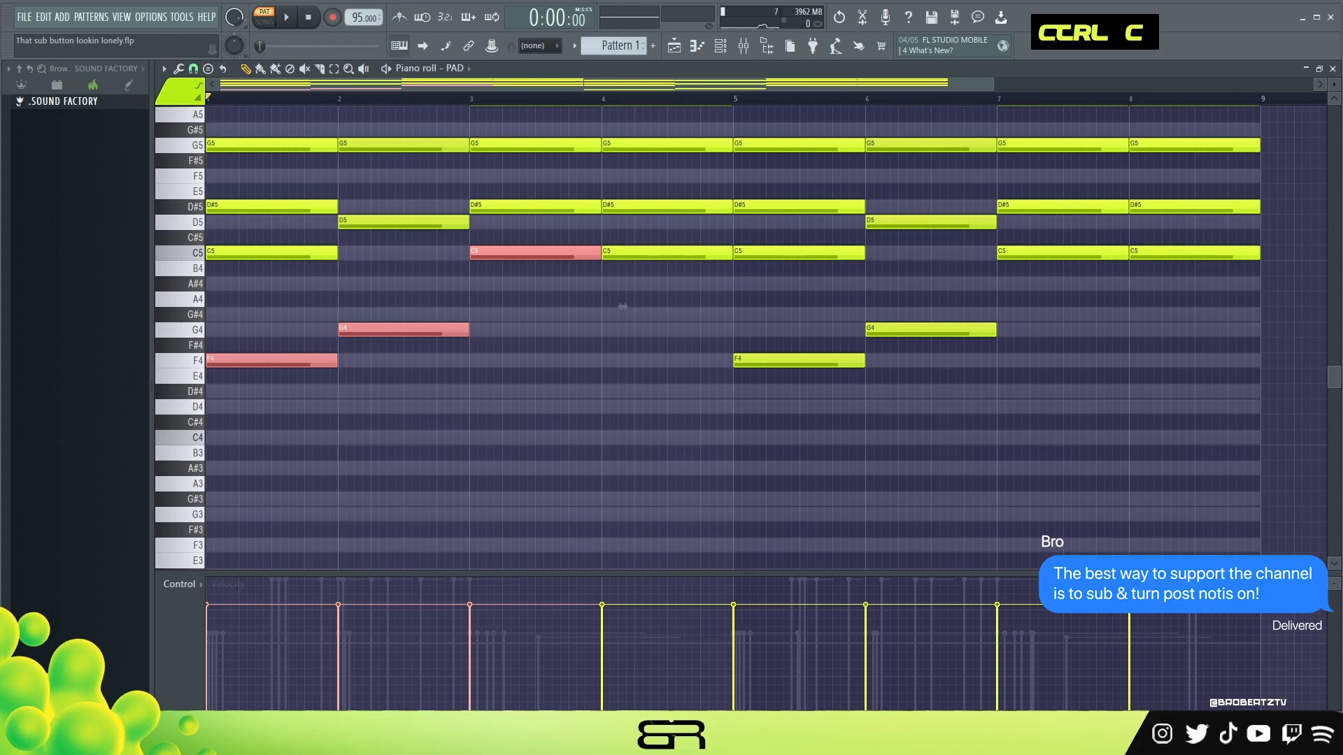
Step: Paste the copied pad notes into the BASS channel's piano roll
click(732, 51)
right_click(413, 293)
click(468, 284)
key(ctrl+v)
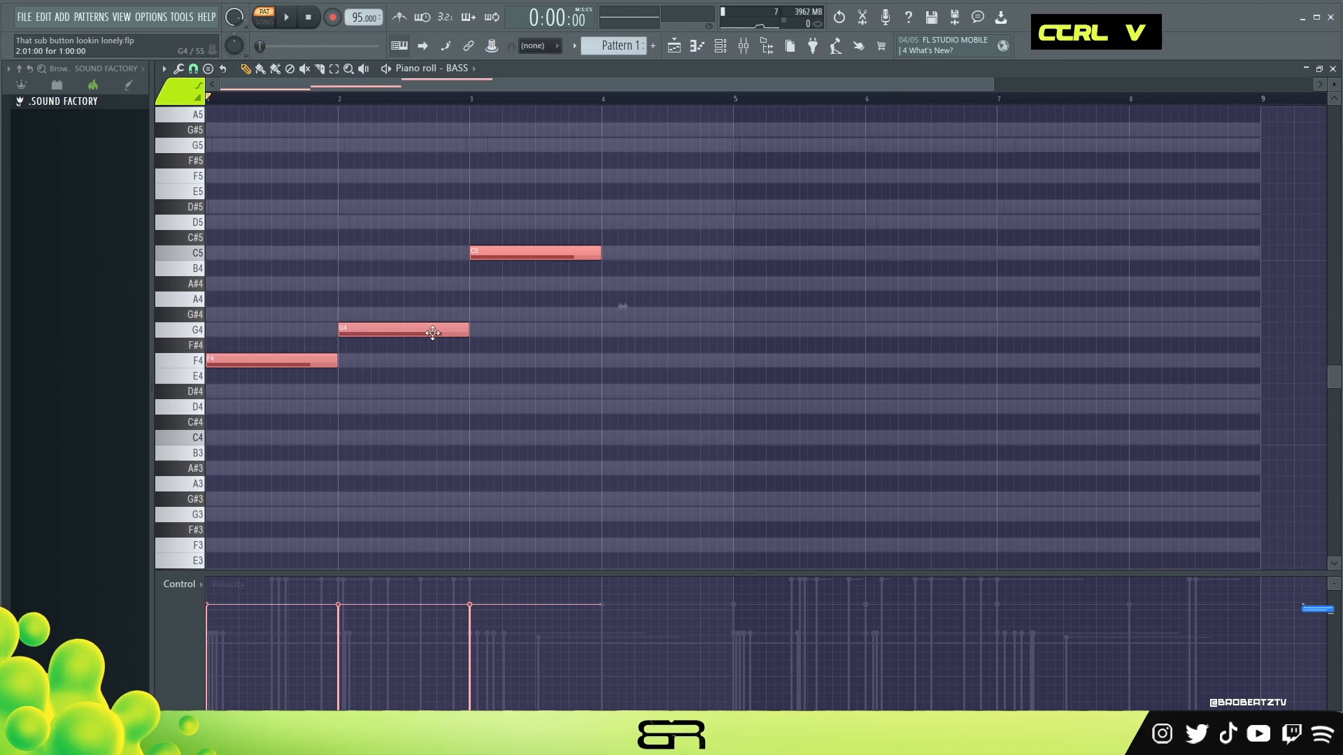
Step: Lower the bar 3 BASS note one octave to C4 and duplicate it into bar 4
drag(525, 233, 558, 304)
key(ctrl+Down)
drag(501, 437, 636, 437)
Step: Duplicate the four-bar BASS line into bars 5 to 8 and raise the notes of bars 7 and 8 one octave to C5
key(ctrl+a)
drag(311, 361, 806, 361)
drag(1009, 411, 1164, 472)
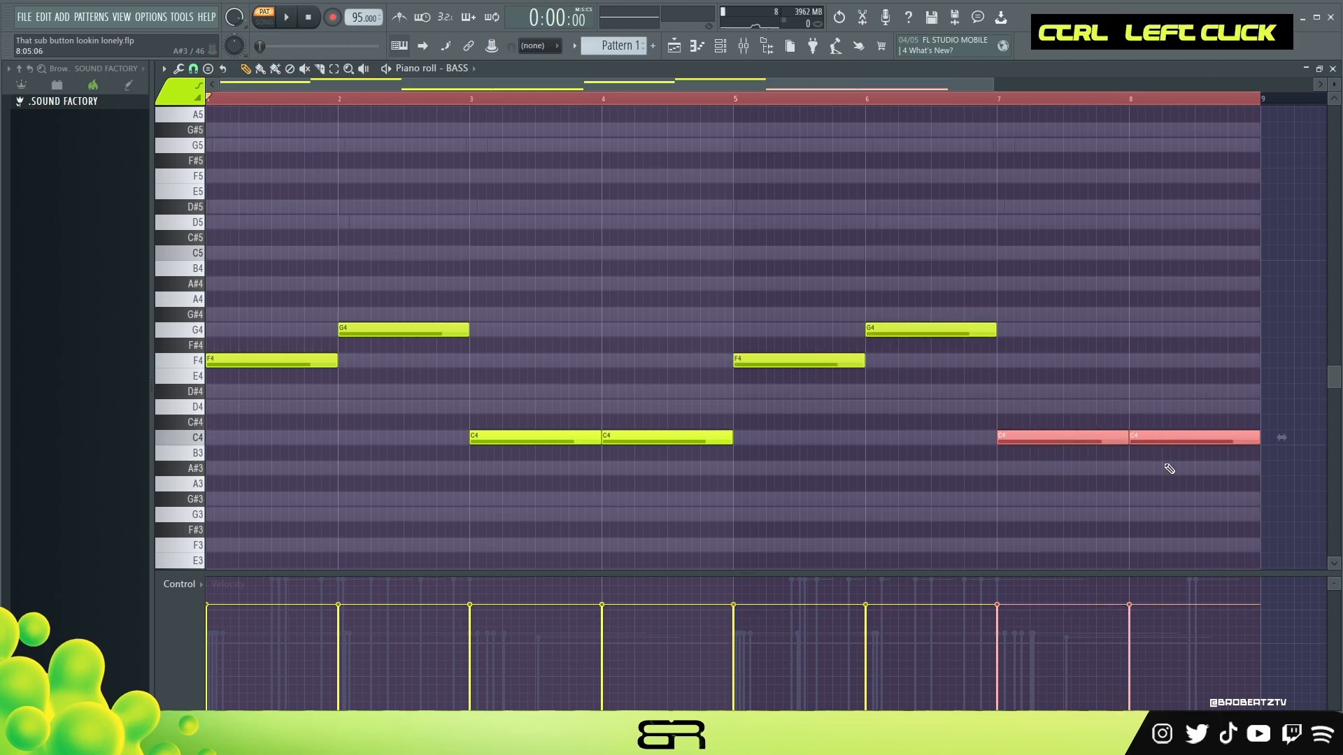
key(ctrl+Up)
scroll(957, 108, right, 2)
scroll(964, 114, up, 2)
scroll(1013, 180, down, 1)
scroll(995, 120, up, 2)
right_click(1078, 408)
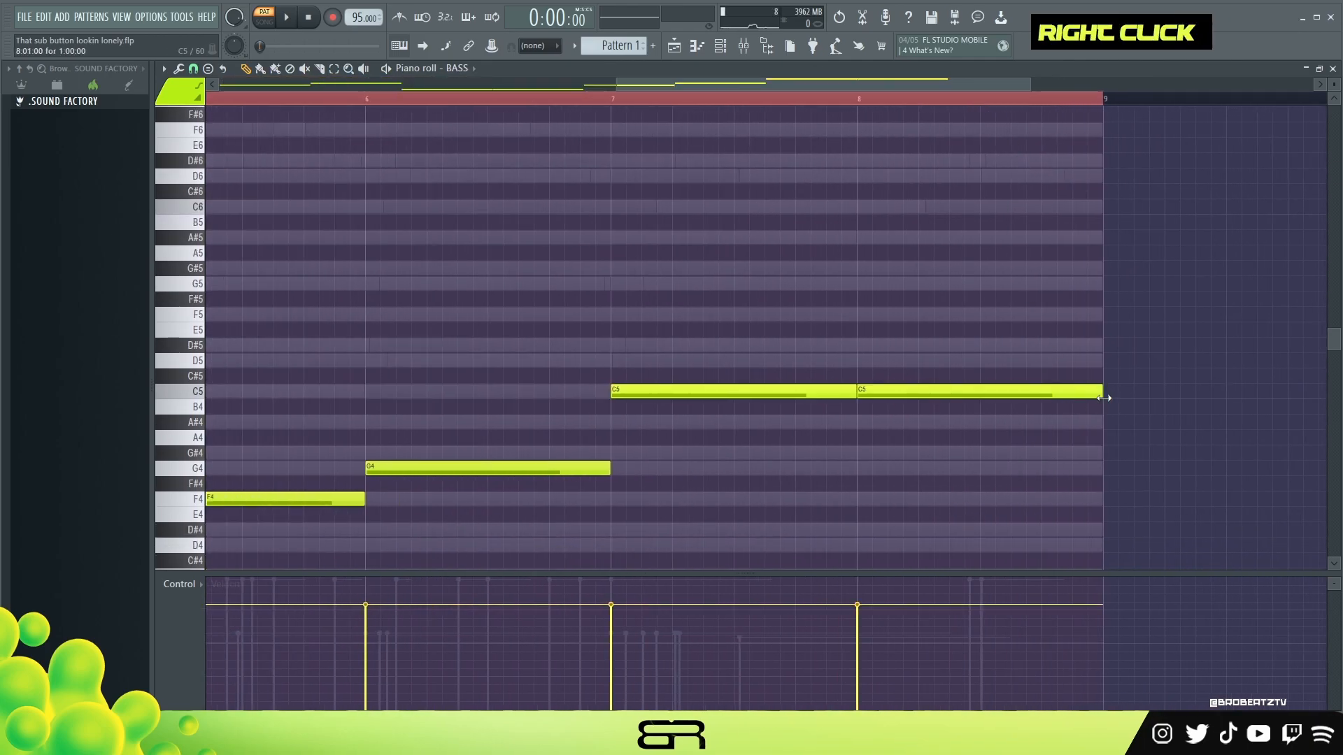
Step: Shorten the bar 8 C5 BASS note to half a bar
drag(979, 413, 977, 412)
mouse_move(495, 469)
mouse_down()
mouse_move(536, 467)
mouse_move(496, 469)
mouse_up()
scroll(560, 102, left, 3)
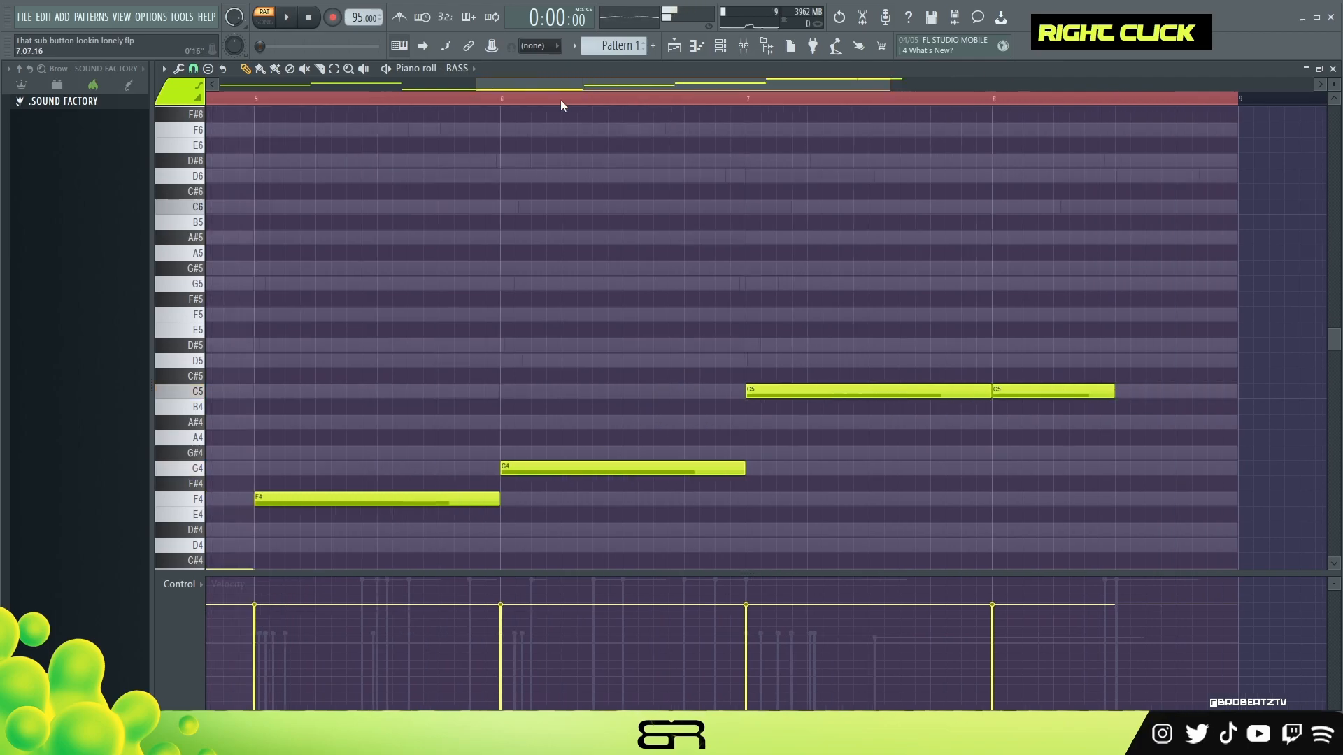
scroll(579, 339, down, 3)
right_click(697, 434)
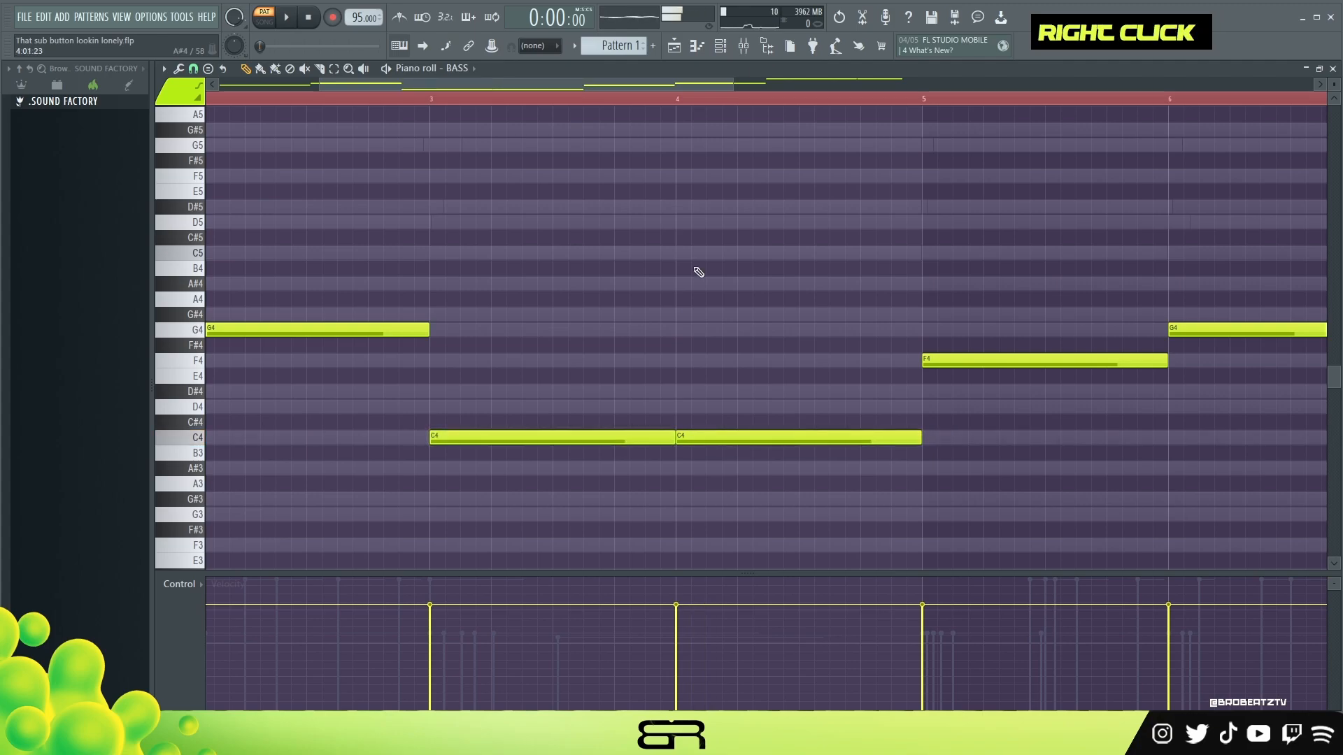
right_click(353, 328)
right_click(357, 328)
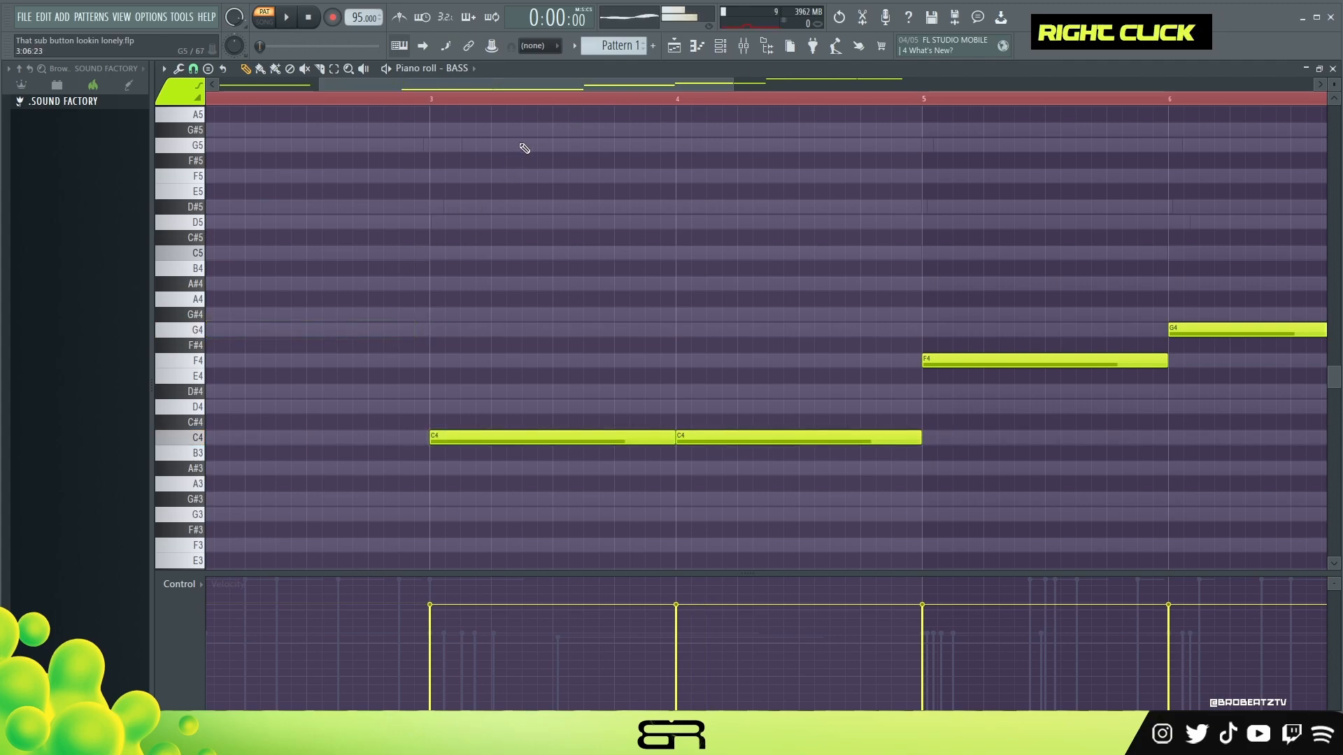
key(ctrl+z)
Step: Add two-step C5 BASS notes at steps 9, 11 and 15 of bar 8
scroll(872, 105, right, 4)
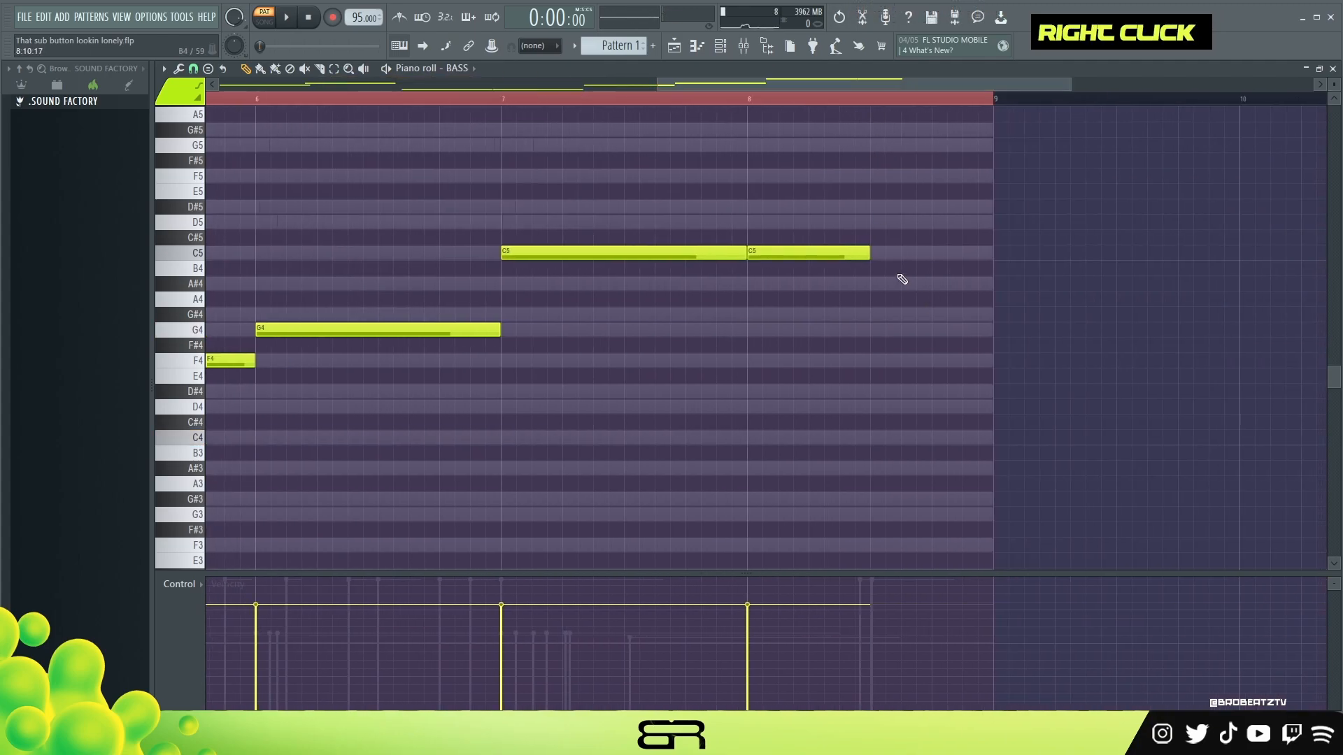
click(874, 253)
drag(1114, 254, 892, 276)
click(968, 254)
click(915, 253)
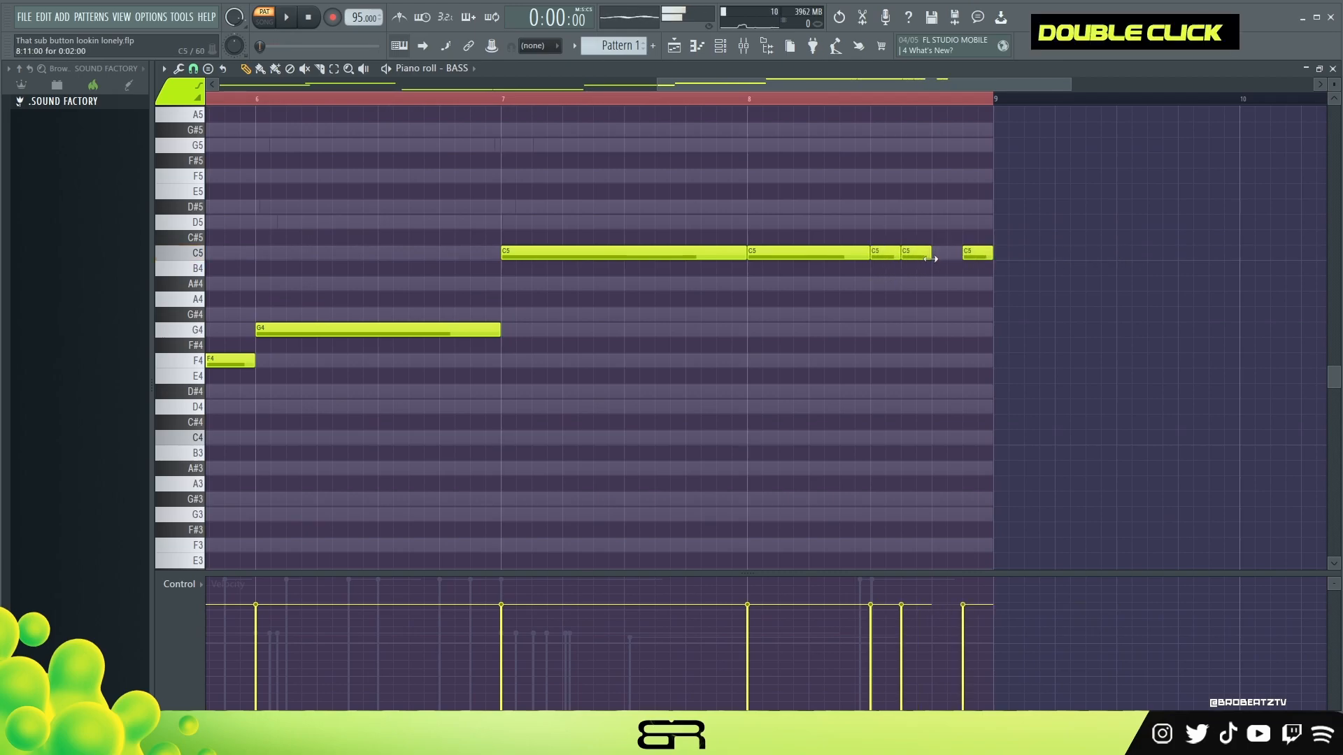
Step: Raise the step 9 BASS note of bar 8 to C6 and lower the four-step note at step 11 to C4
ctrl+click(884, 253)
key(ctrl+Up)
ctrl+click(926, 255)
key(ctrl+Down)
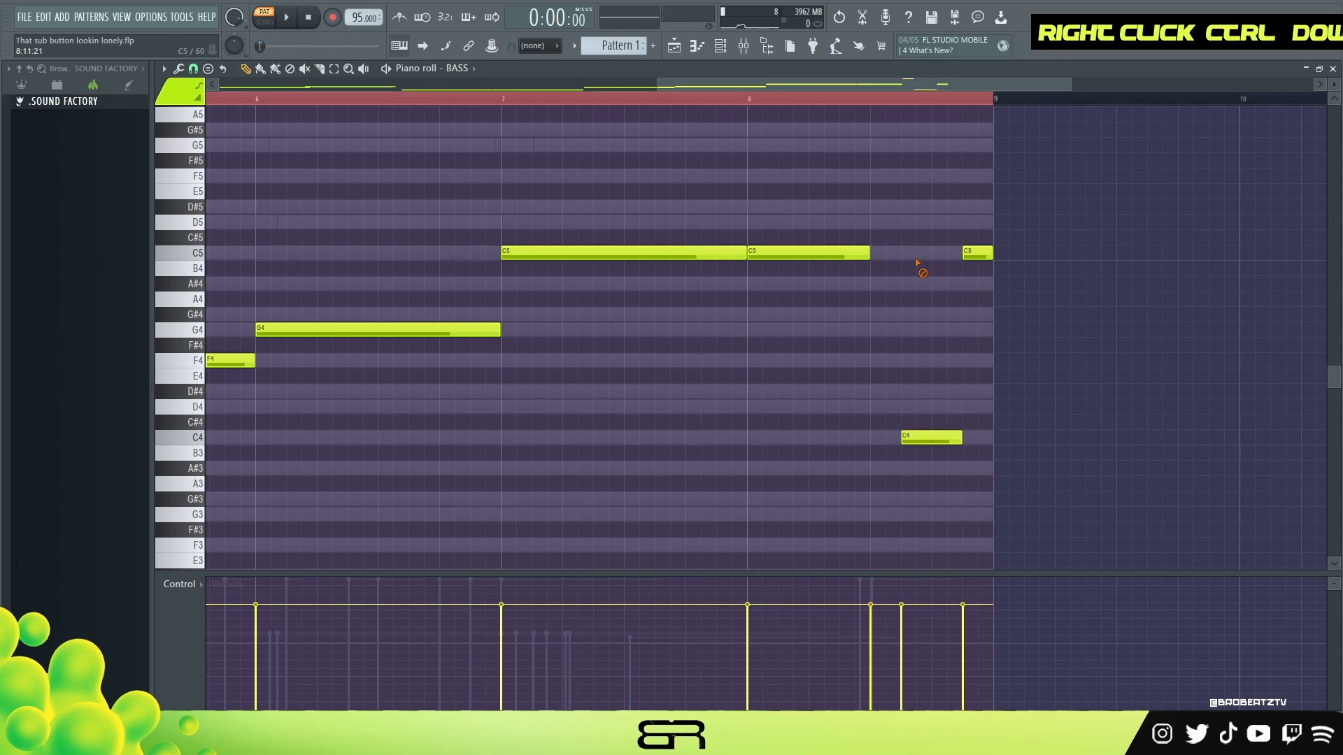
Step: Nudge the first G4 BASS note to start exactly on bar 2 while listening to the full bass line
ctrl+right_click(781, 303)
key(space)
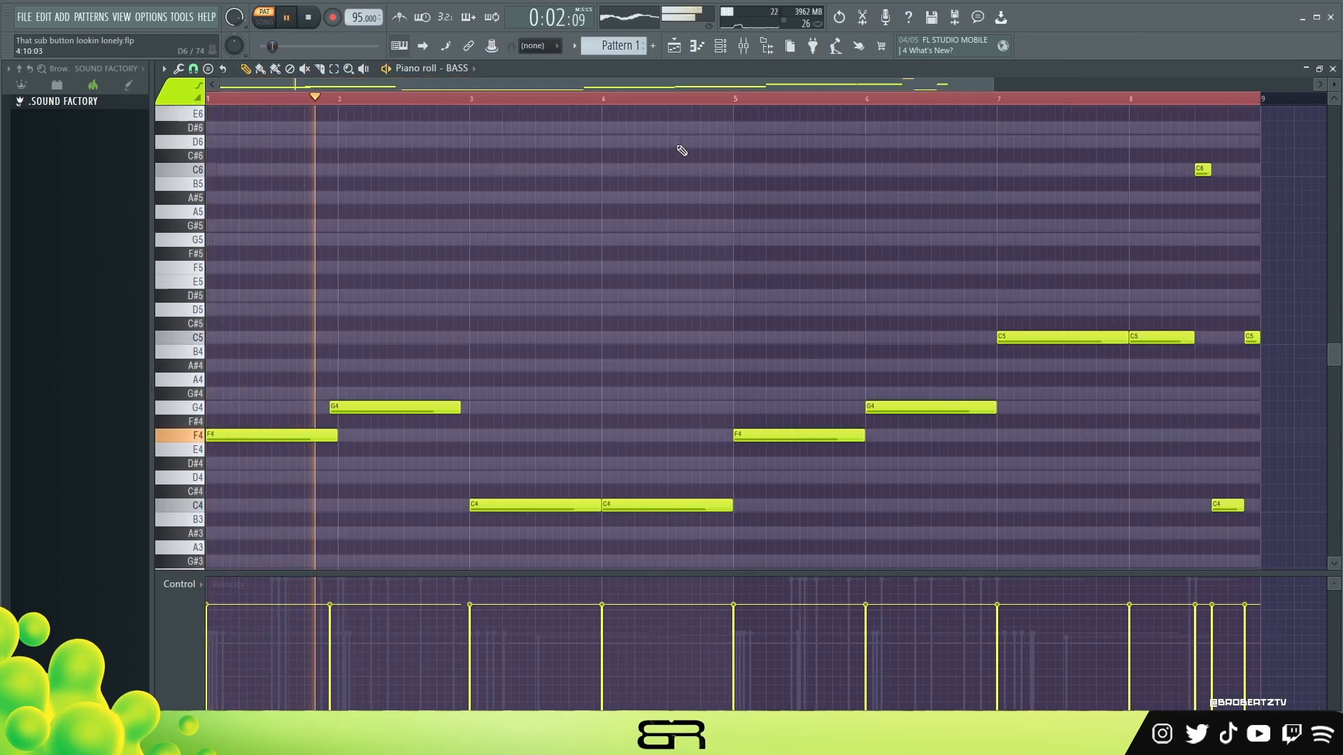
ctrl+click(343, 414)
shift+scroll(343, 416, down, 4)
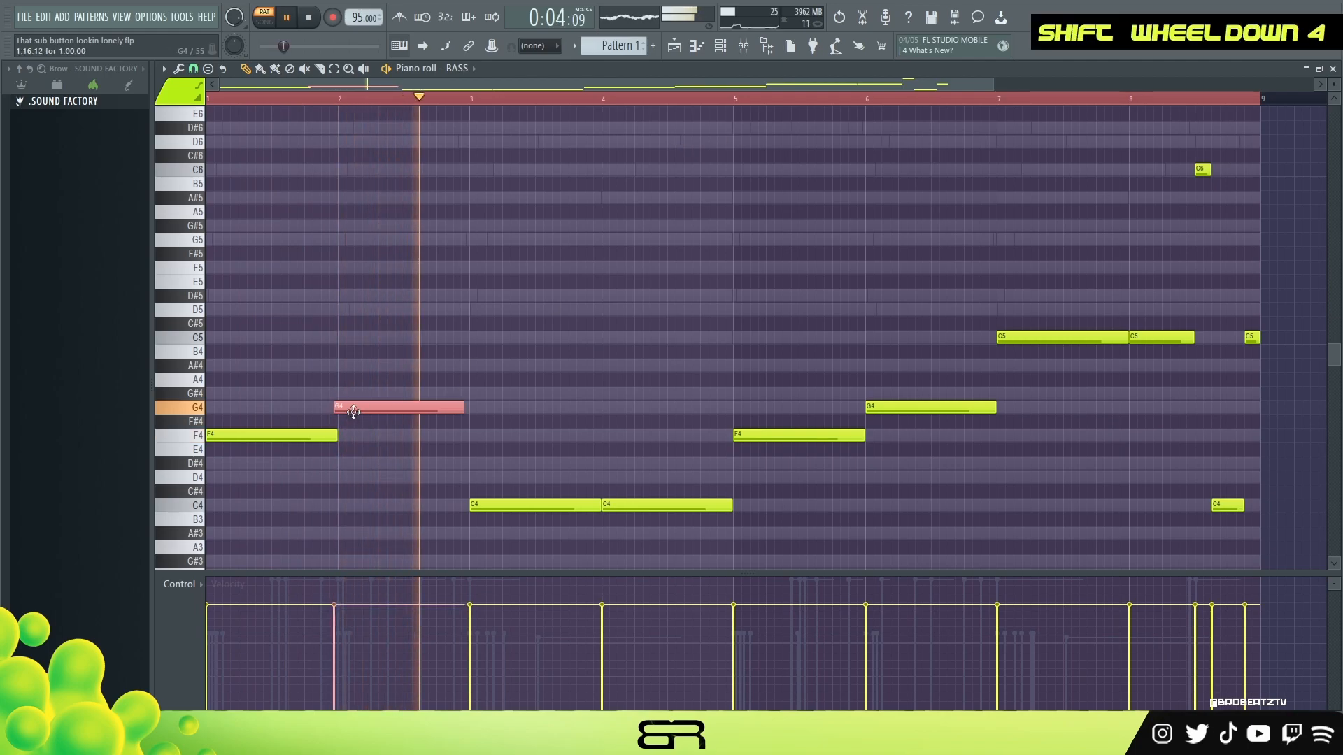
ctrl+right_click(435, 390)
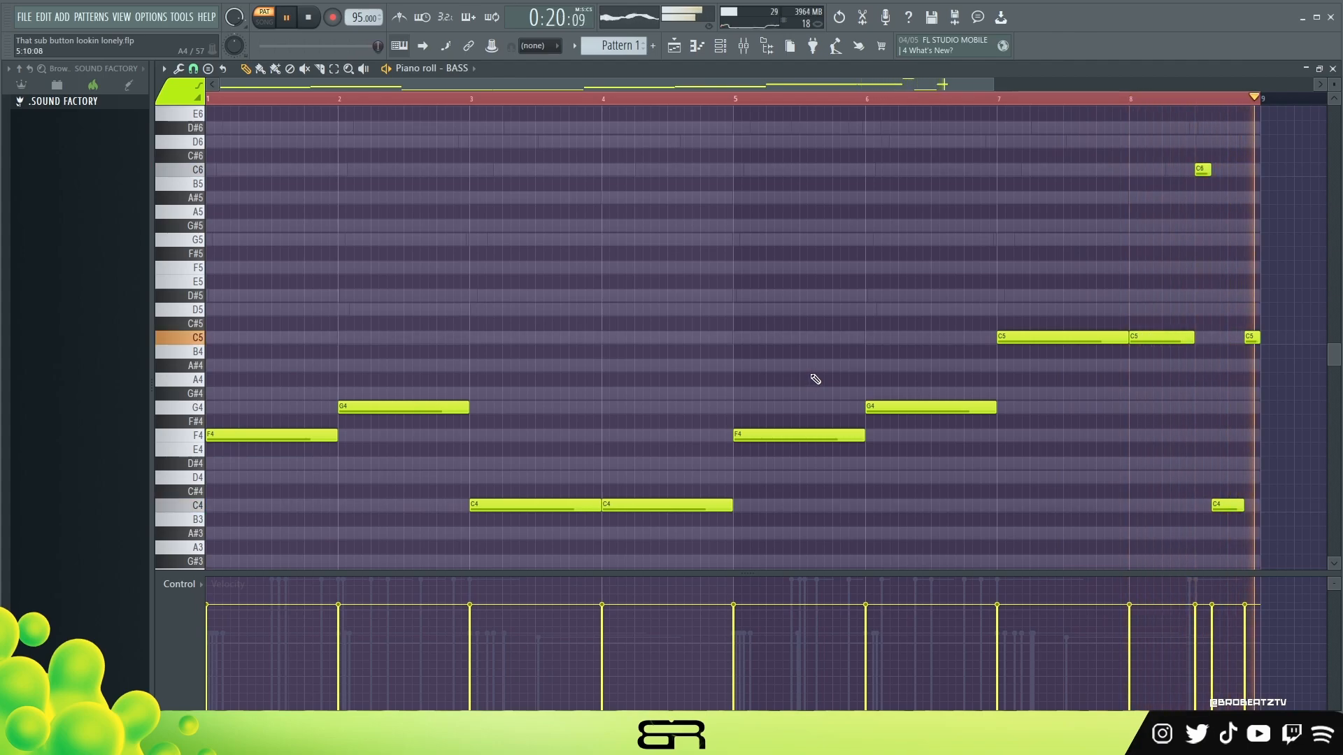
key(space)
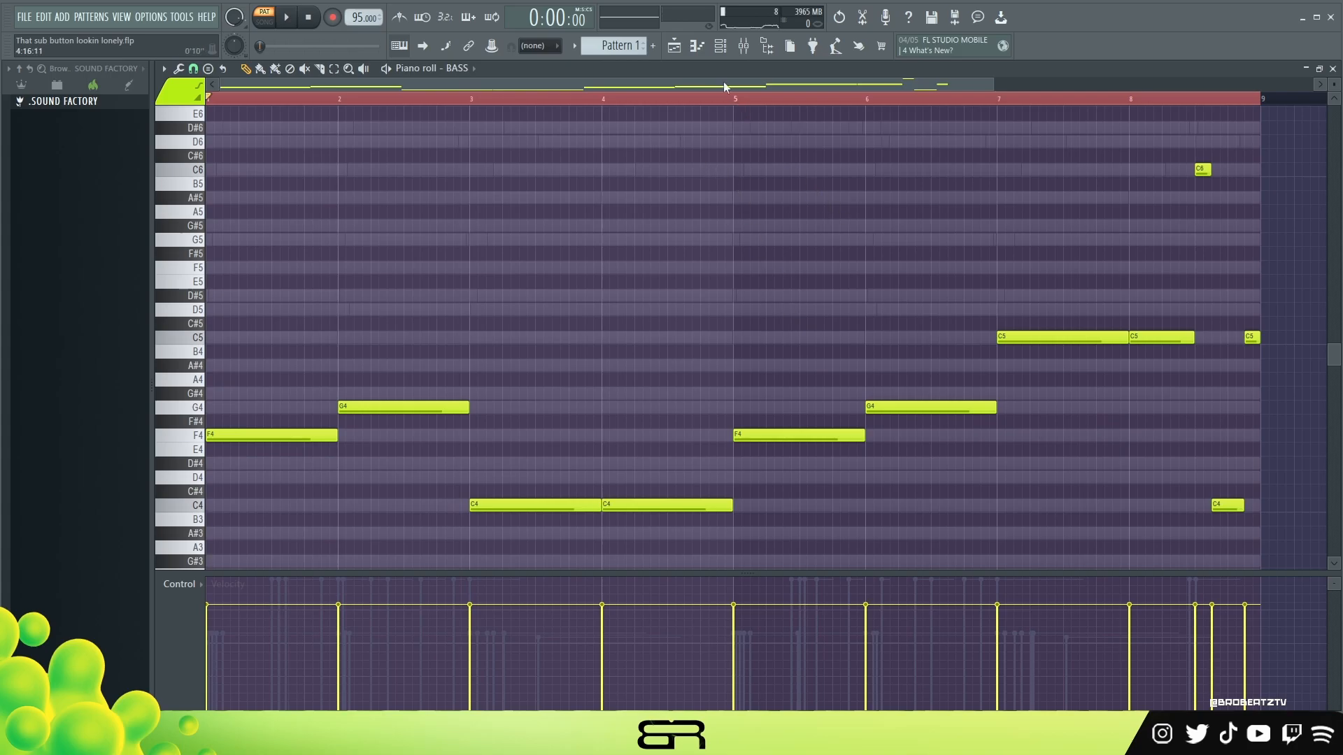
Step: Audition the phrases of the "Tell Me You Miss Me" preset on the VOCAL channel and reveal its empty piano roll
click(721, 48)
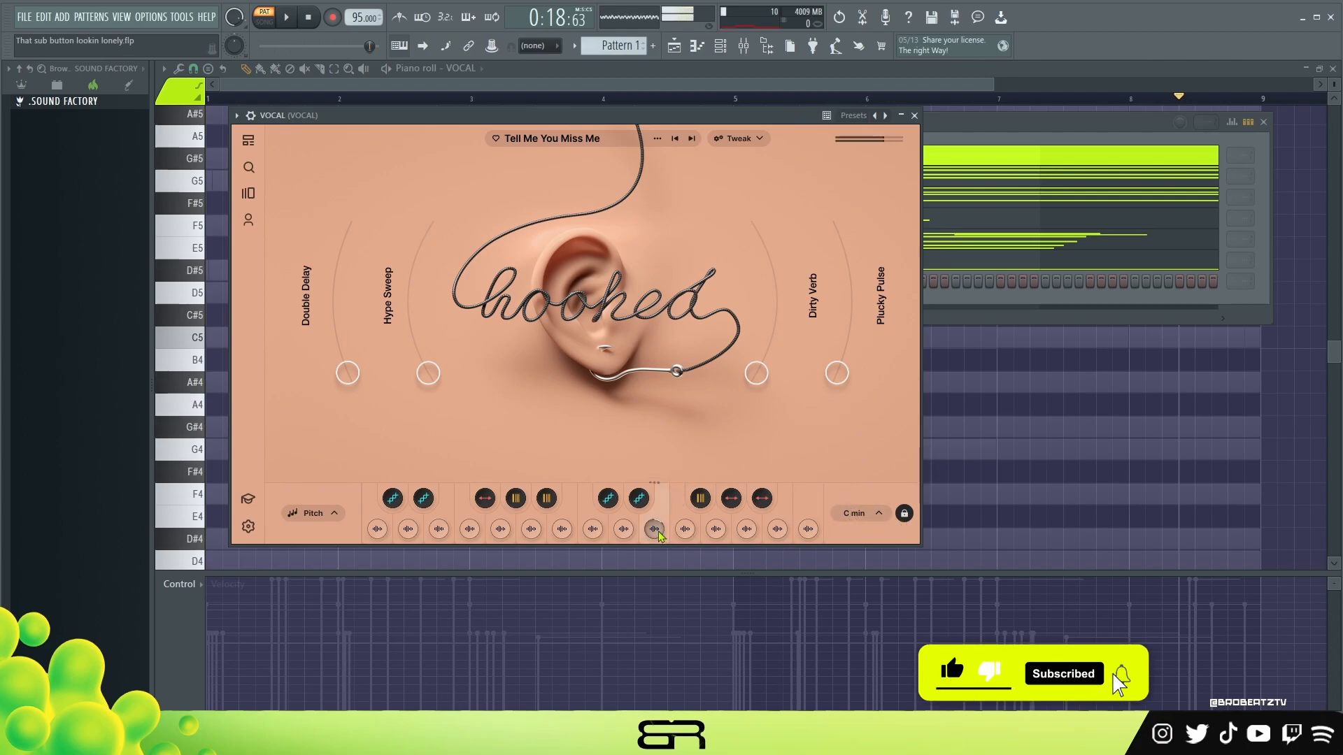
click(629, 535)
click(653, 532)
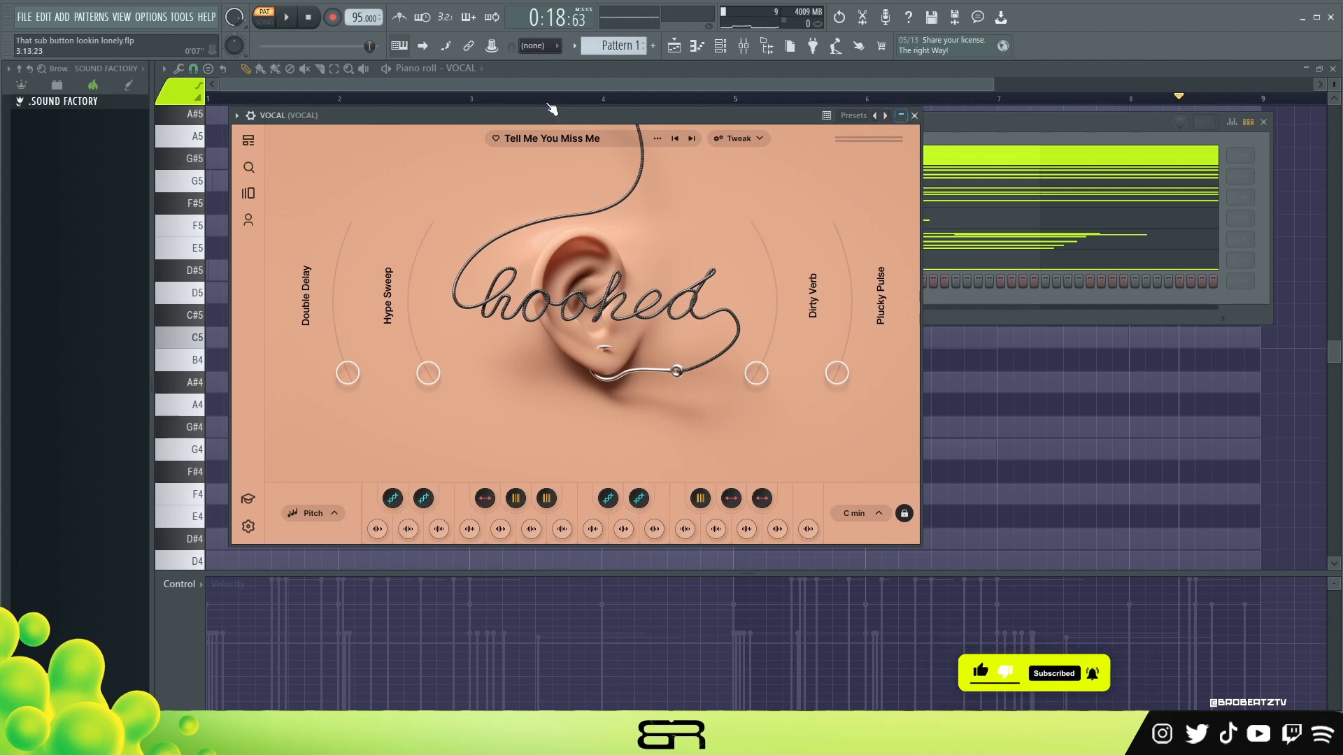
right_click(1013, 407)
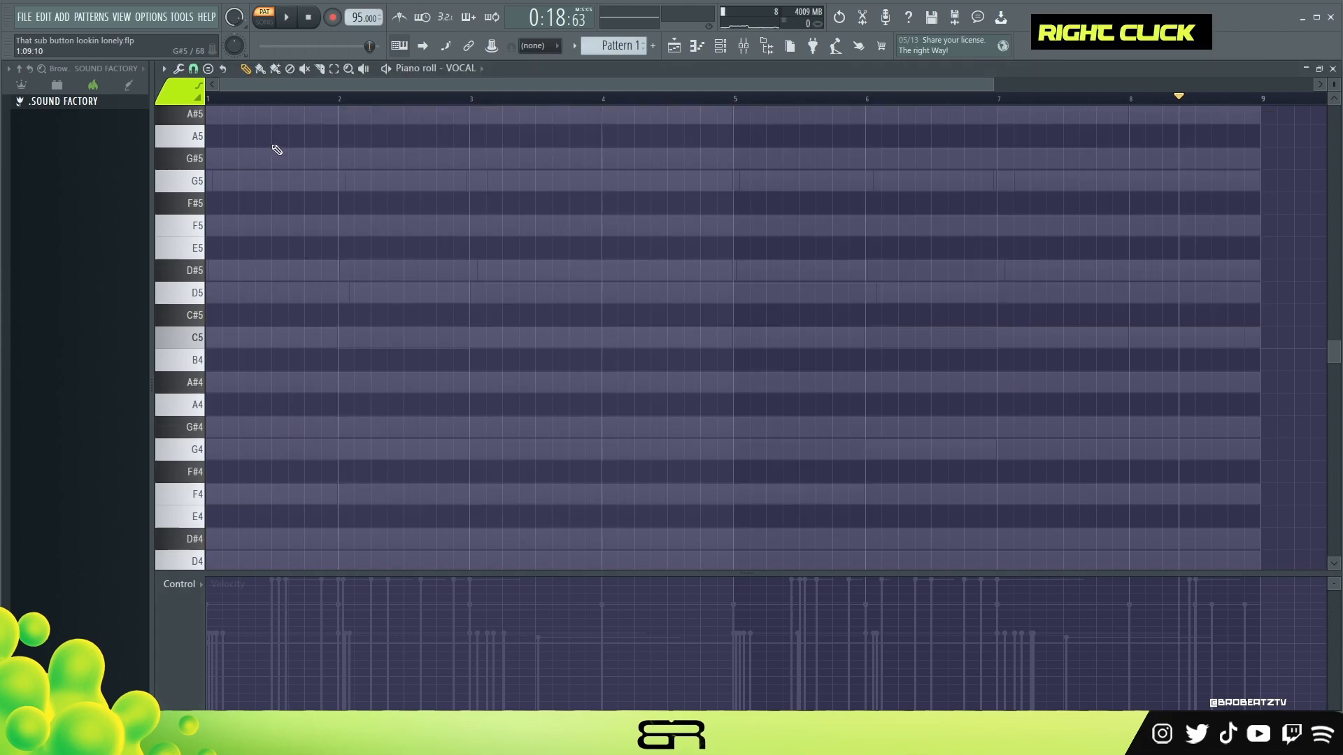
key(space)
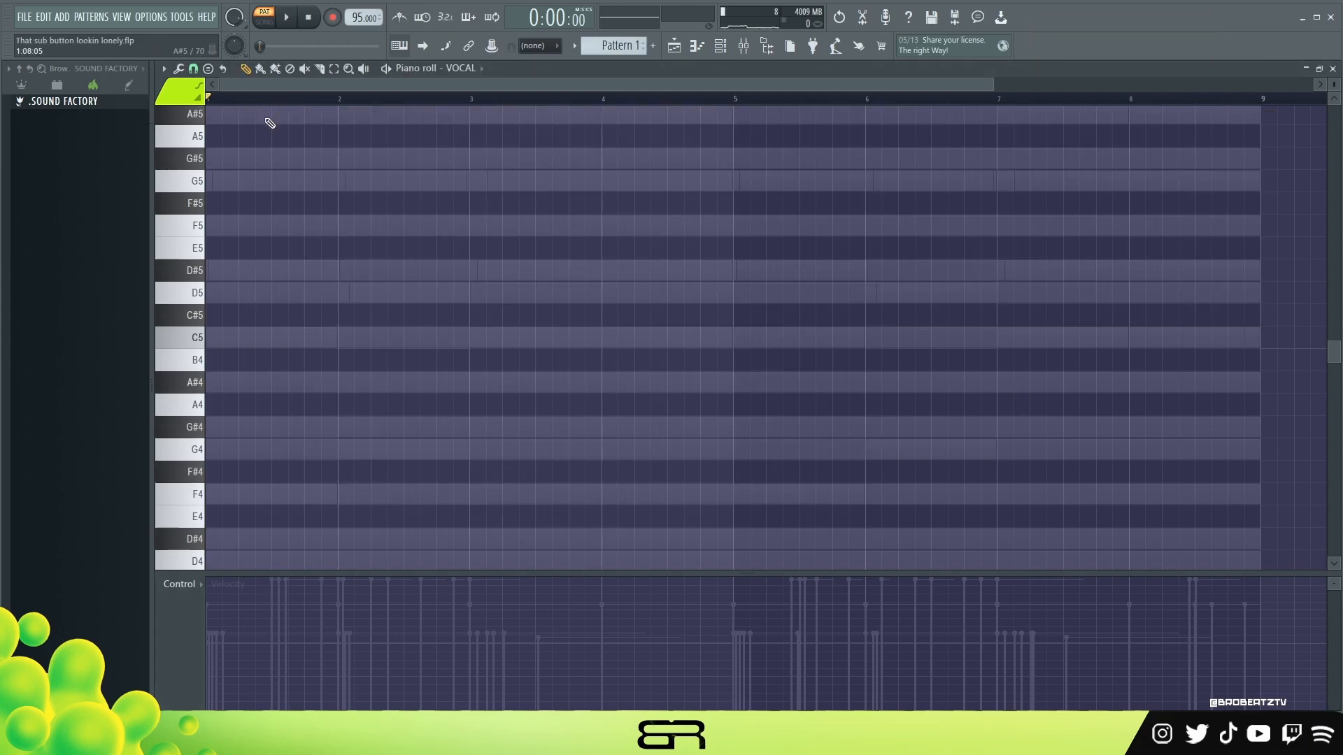
click(277, 297)
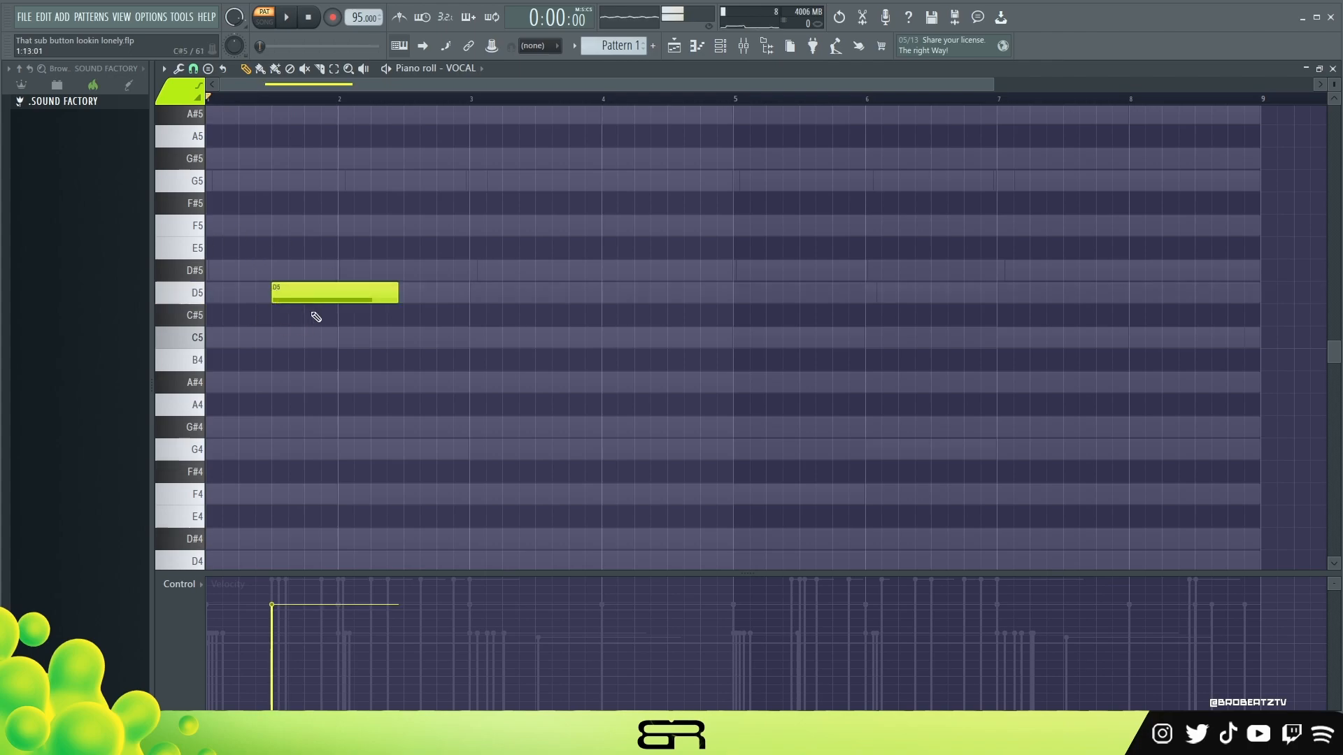
click(508, 297)
drag(529, 294, 561, 293)
drag(312, 258, 653, 324)
right_click(291, 295)
key(space)
key(space)
key(space)
key(space)
key(space)
key(space)
key(space)
key(space)
key(space)
key(space)
Step: Place a VOCAL note just under one bar long at the start of bar 1 and raise it one octave
drag(225, 338, 242, 501)
key(space)
key(space)
key(space)
key(space)
key(space)
key(space)
key(space)
key(ctrl+Up)
Step: Set the bar 1 VOCAL note to E5, checking it with short playbacks
scroll(252, 461, up, 3)
key(space)
key(space)
key(space)
key(space)
key(space)
key(space)
key(space)
key(space)
drag(261, 441, 259, 458)
key(space)
key(space)
key(space)
Step: Add a second VOCAL note in bar 2, raise it to C6 and listen to it
click(362, 293)
key(space)
key(space)
drag(401, 295, 401, 276)
key(space)
key(space)
key(space)
key(space)
key(space)
Step: Add a G5 VOCAL note just under one bar long and move it to the start of bar 5
click(593, 379)
ctrl+click(635, 379)
drag(635, 379, 783, 379)
key(space)
key(space)
Step: Move the C6 VOCAL note to the start of bar 3 and play the pattern
drag(400, 271, 532, 271)
key(space)
key(space)
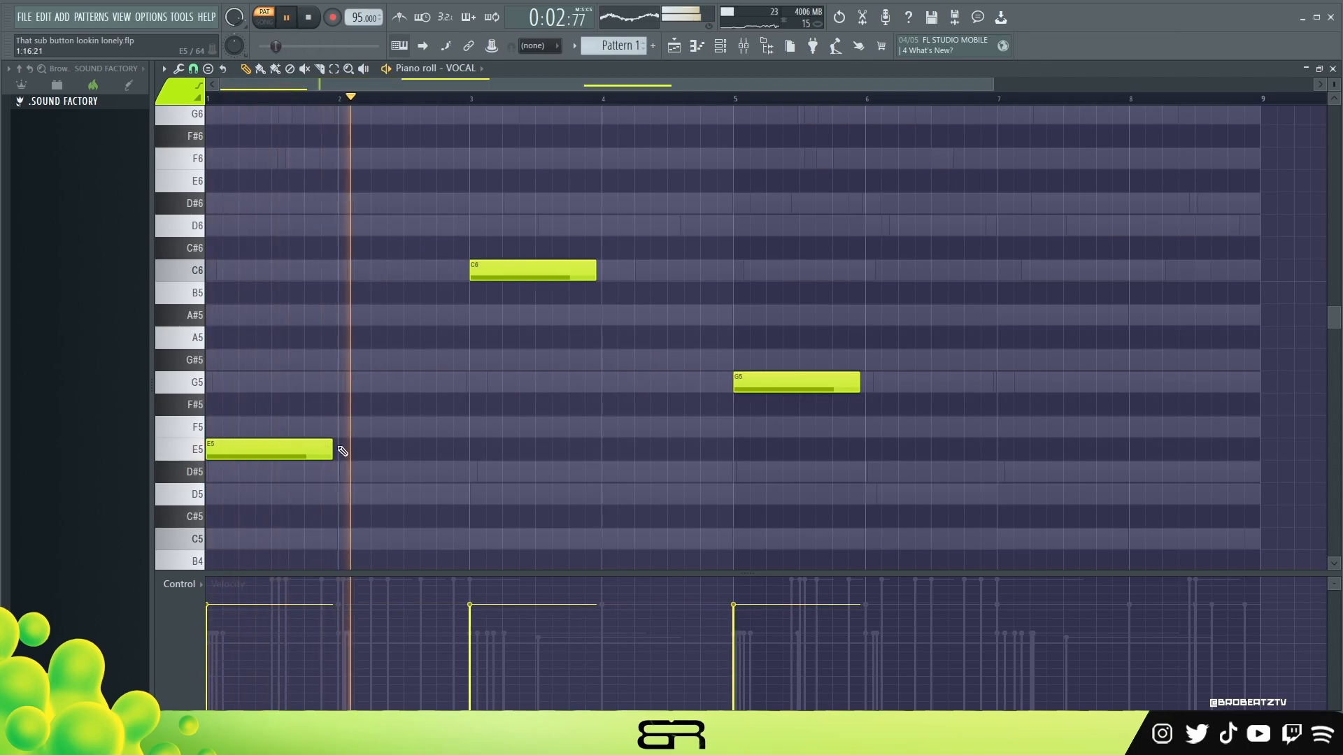
Step: Try lowering the bar 5 VOCAL note to F5 and listen to it
scroll(516, 99, down, 2)
drag(727, 383, 727, 428)
key(space)
key(space)
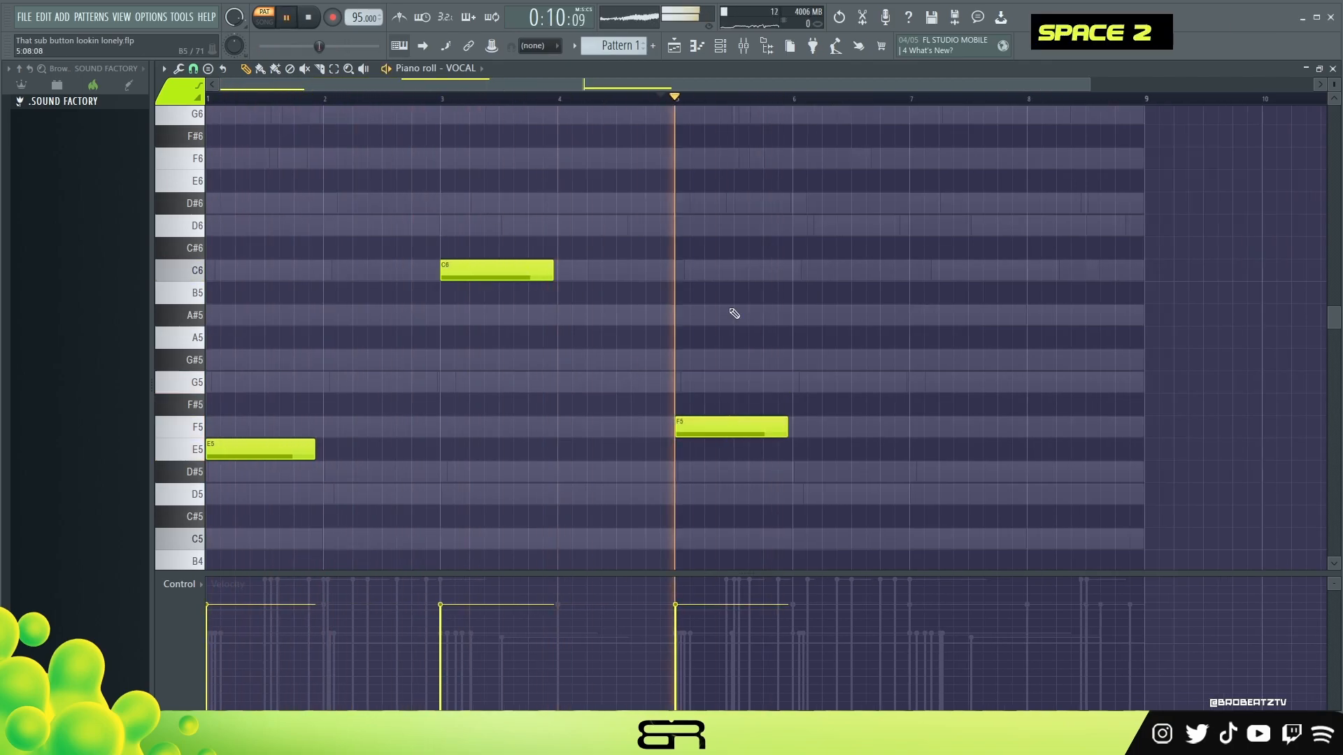
key(space)
Step: Raise the bar 1 VOCAL note to F5 and lower the bar 5 VOCAL note to E5
drag(262, 450, 262, 428)
drag(720, 427, 721, 449)
key(space)
Step: Add an A5 VOCAL note just under one bar long at the start of bar 7 and listen to it
drag(829, 405, 942, 332)
click(880, 98)
key(space)
key(space)
key(space)
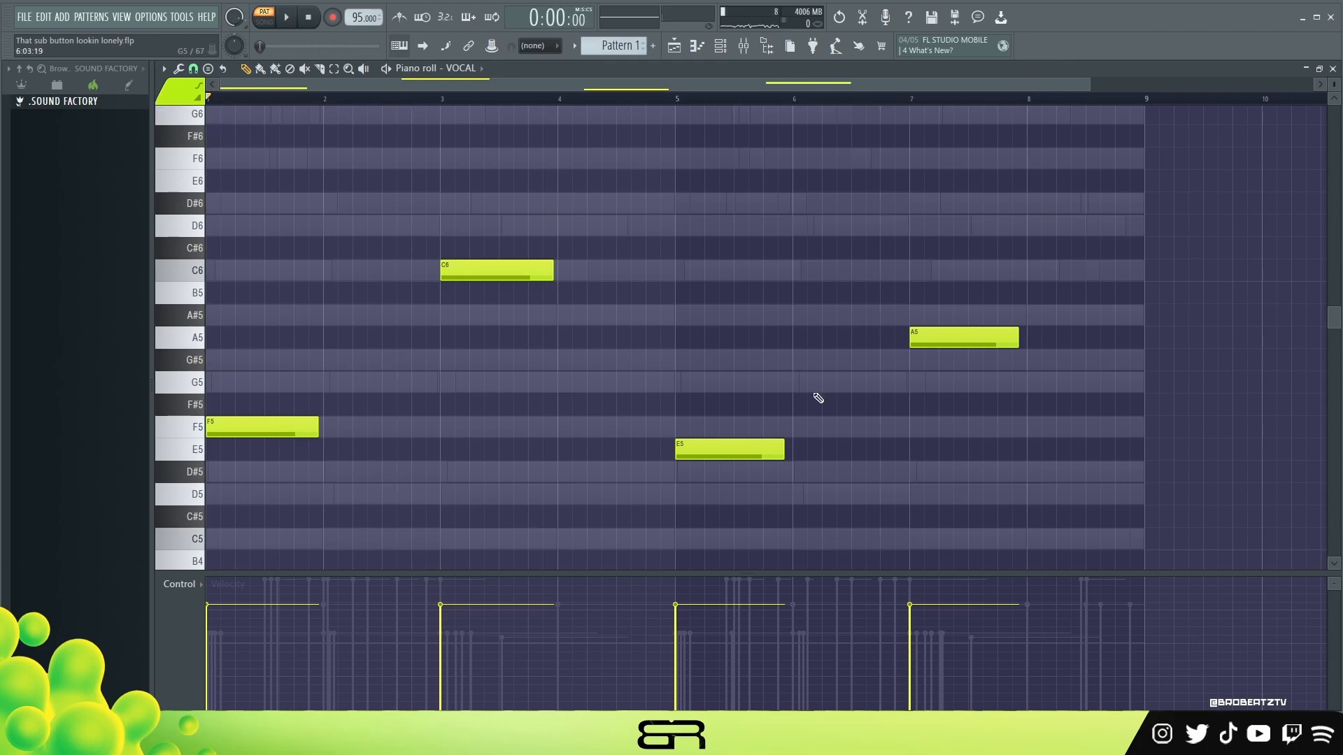
key(ctrl)
drag(1019, 306, 653, 464)
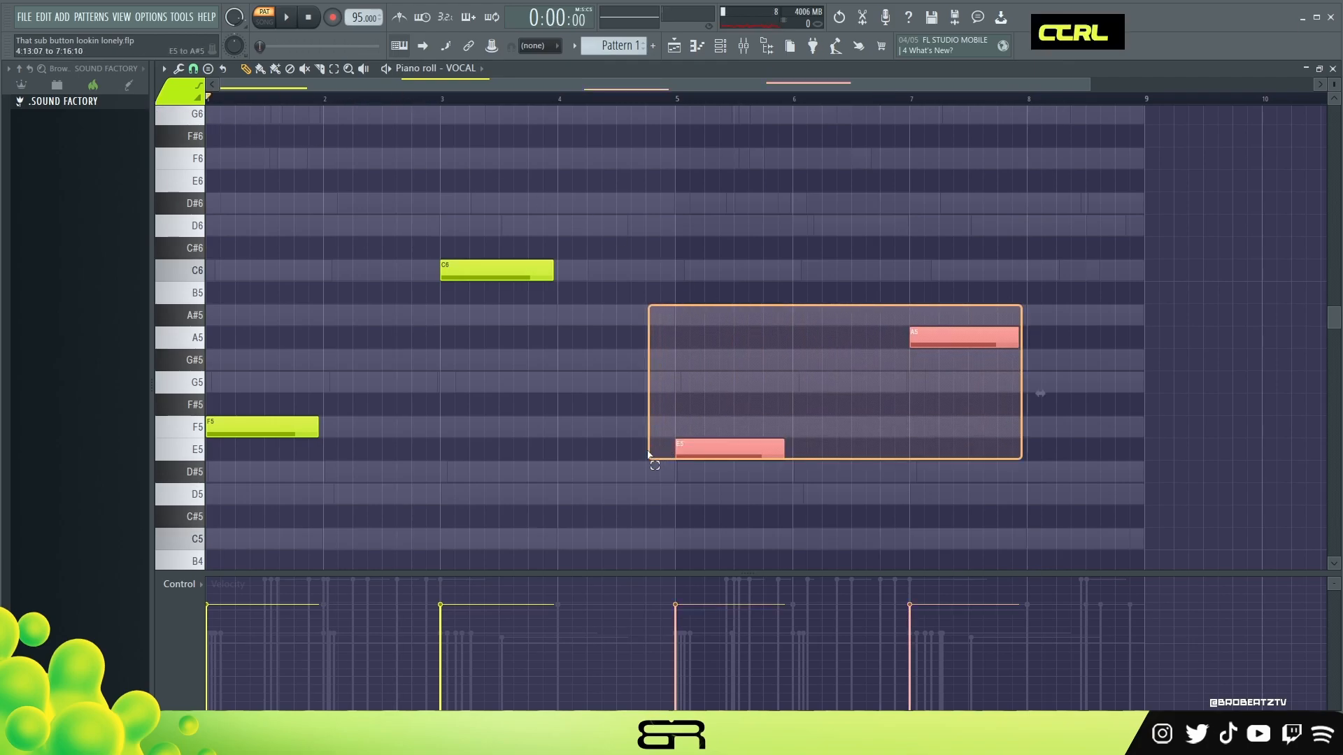
right_click(963, 379)
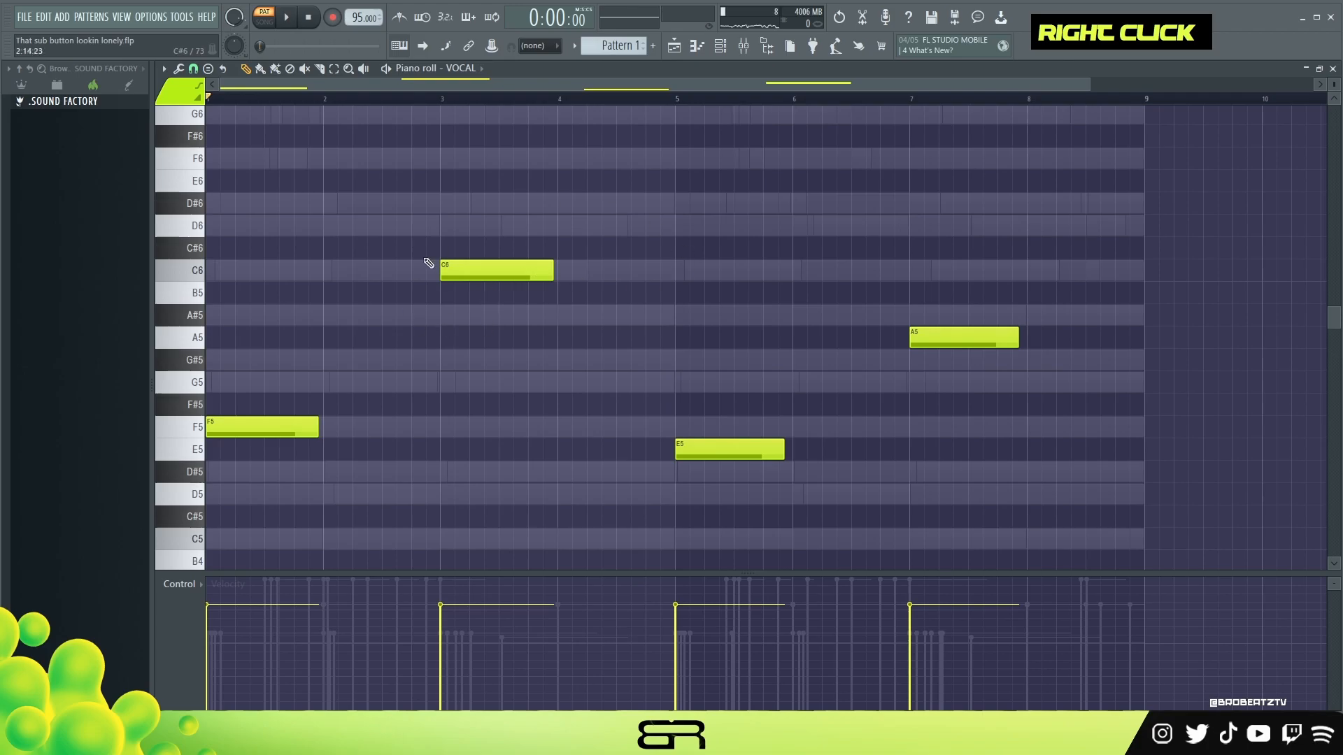
click(188, 279)
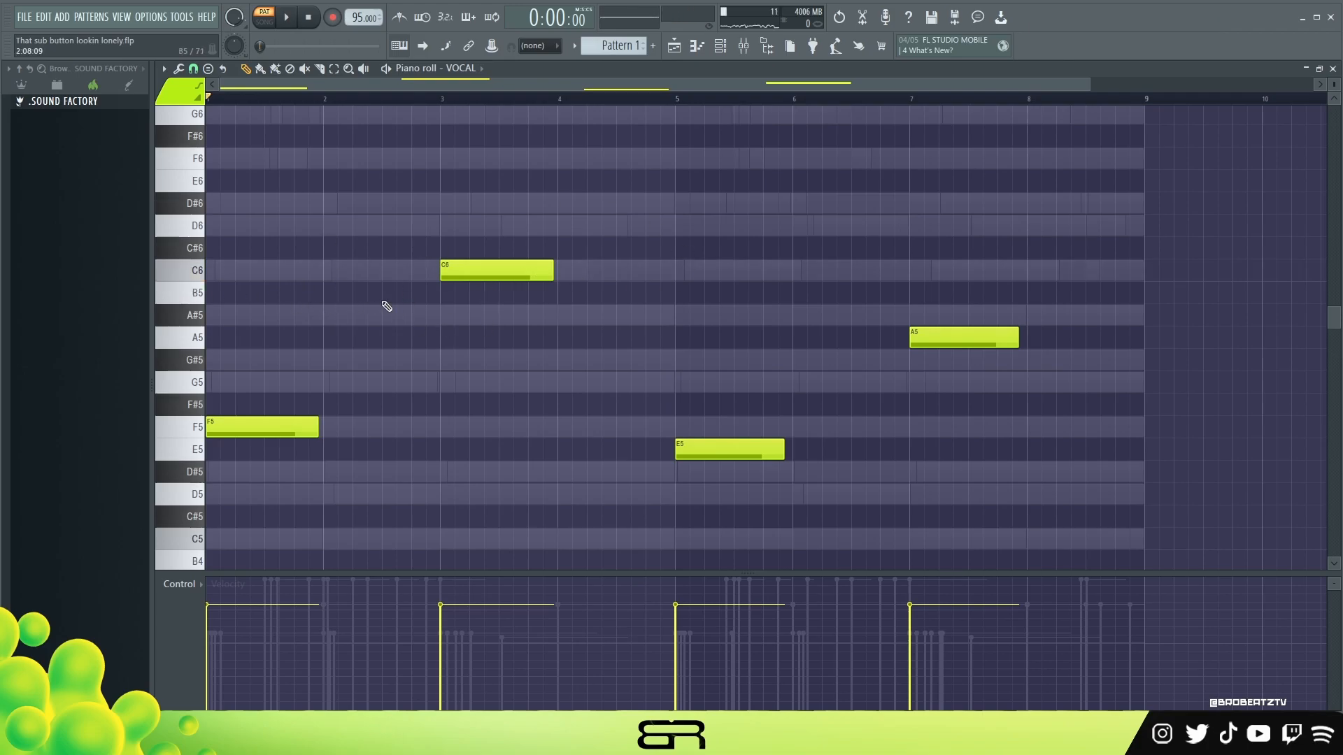
Step: Play the eight-bar pattern and trim the end of the bar 1 VOCAL note slightly
key(space)
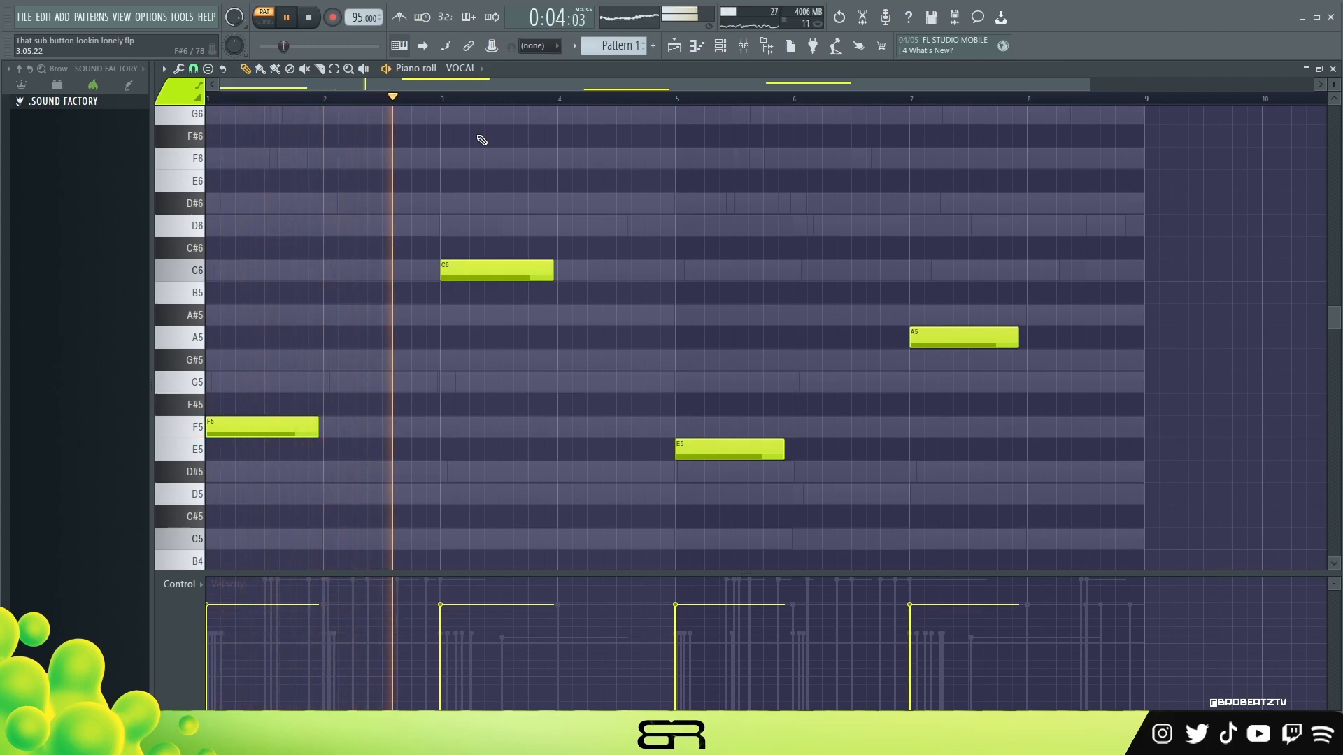
key(alt)
alt+click(316, 426)
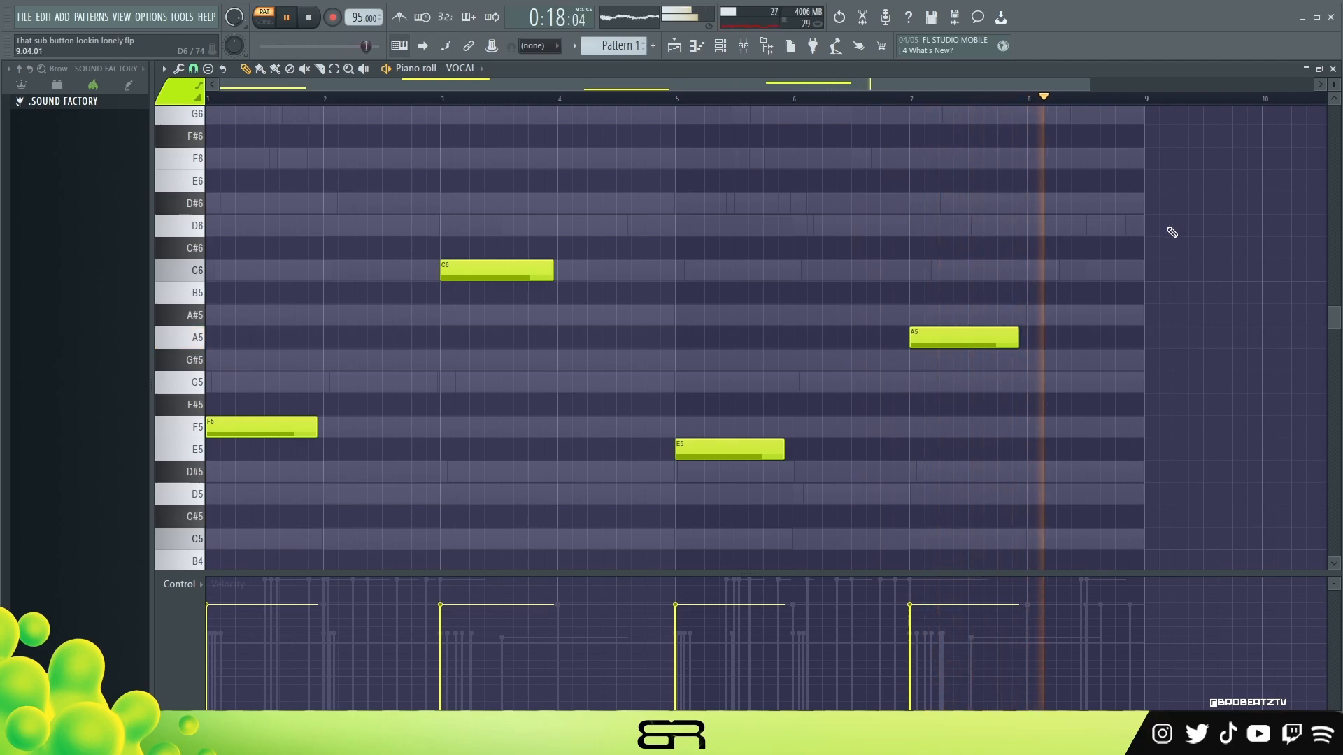
key(space)
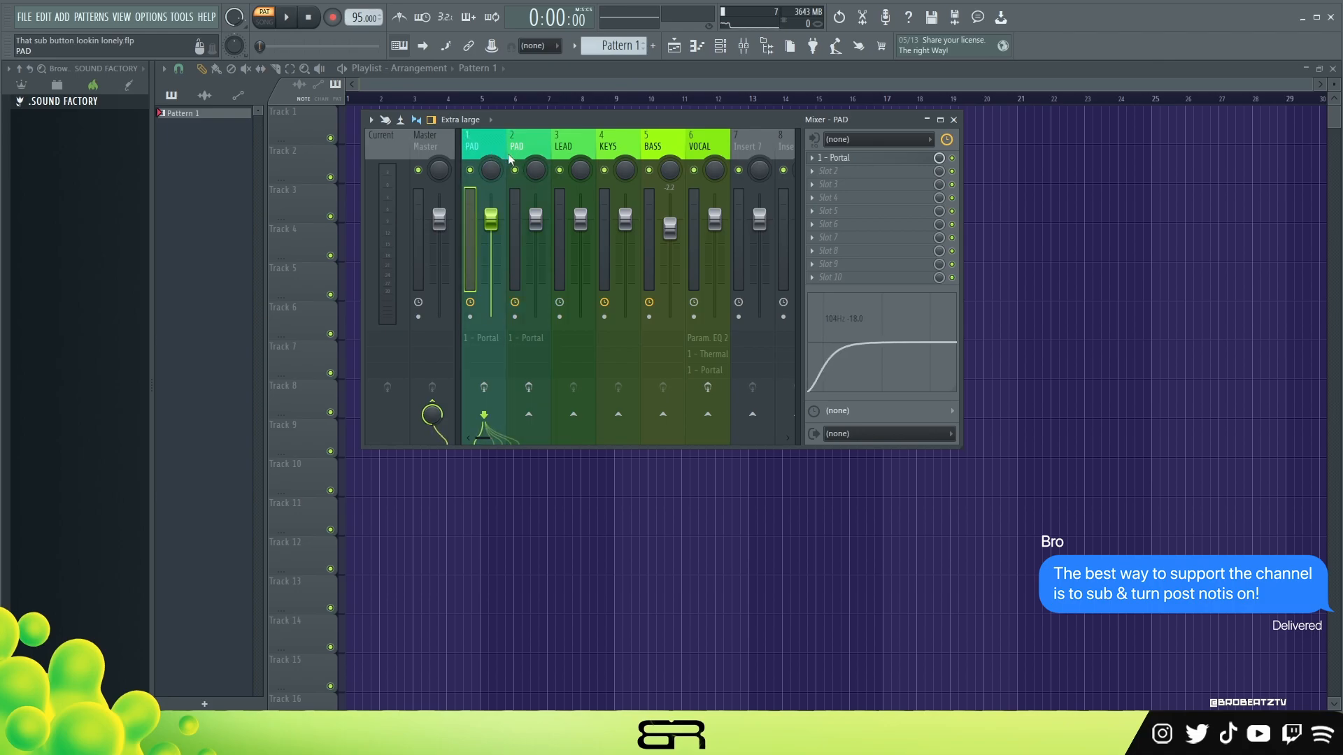
Step: Examine the Portal preset "Trembling Time" on the first PAD mixer track
click(539, 149)
click(579, 150)
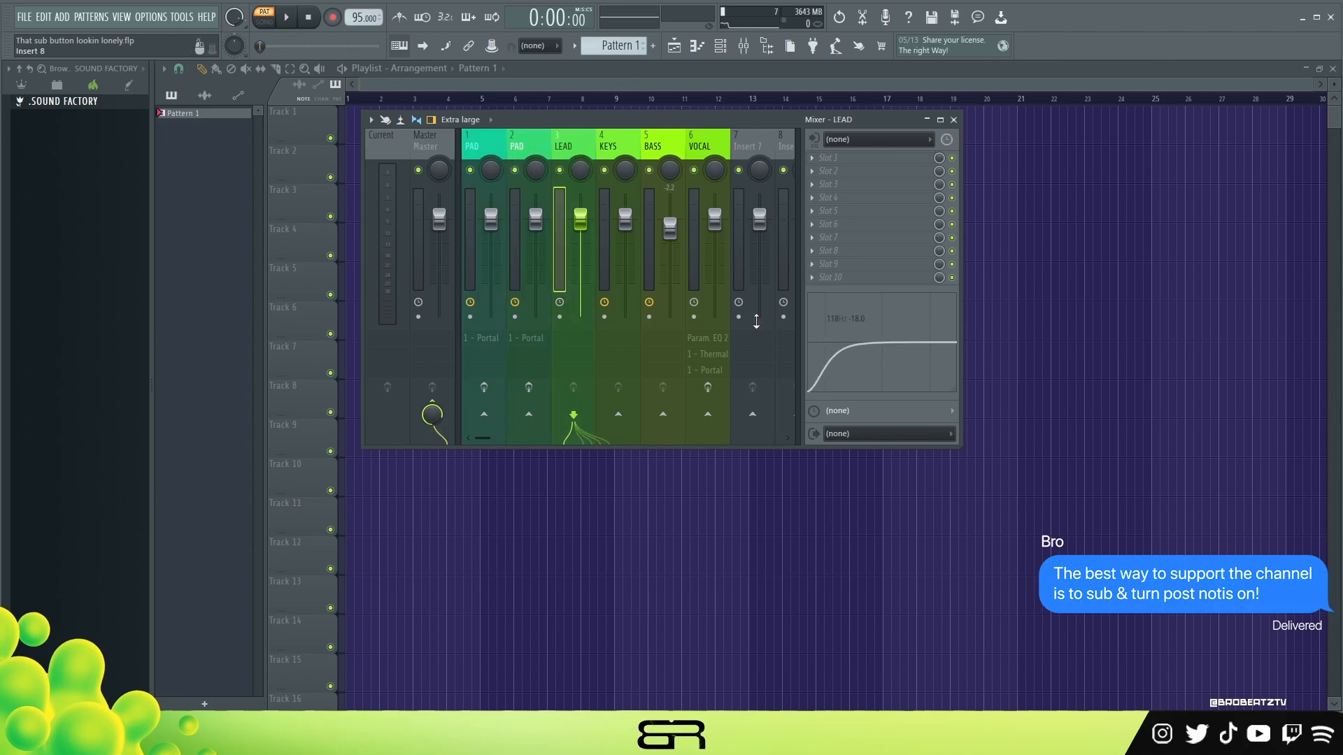
key(Left)
key(Left)
key(Right)
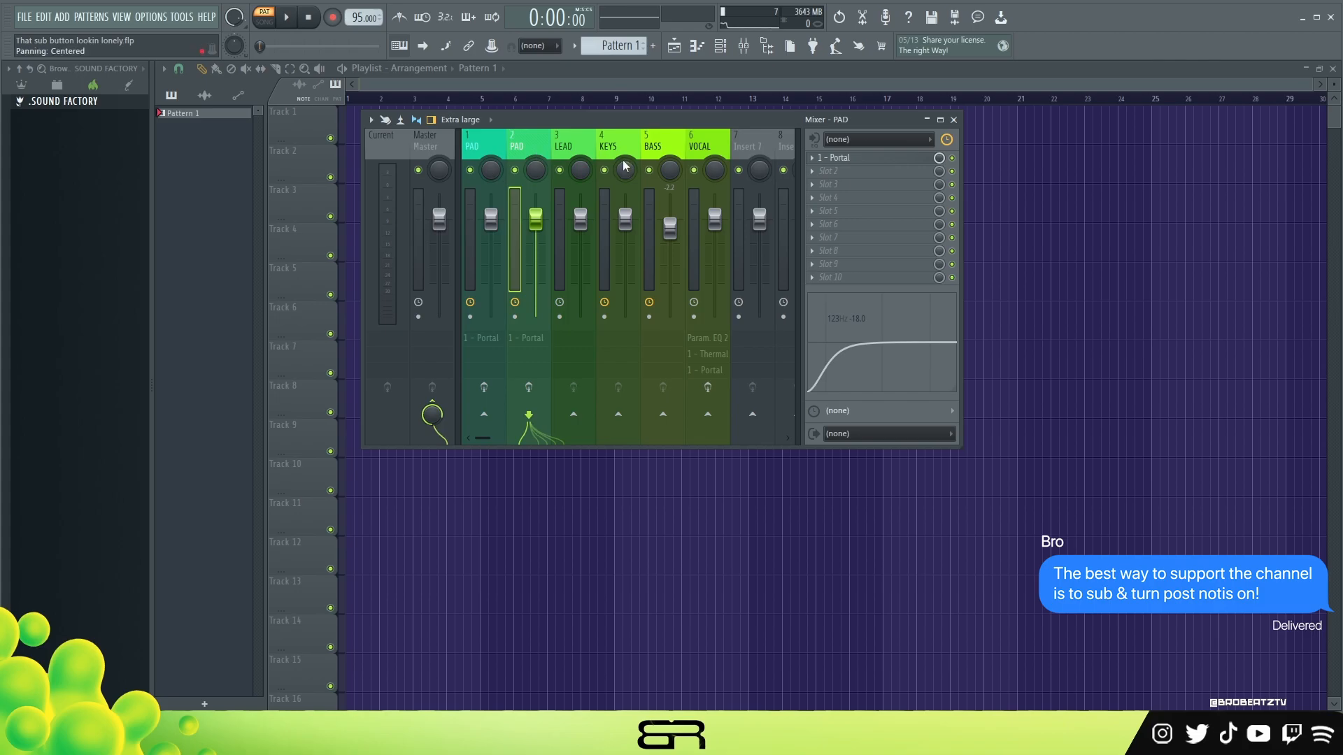
click(491, 137)
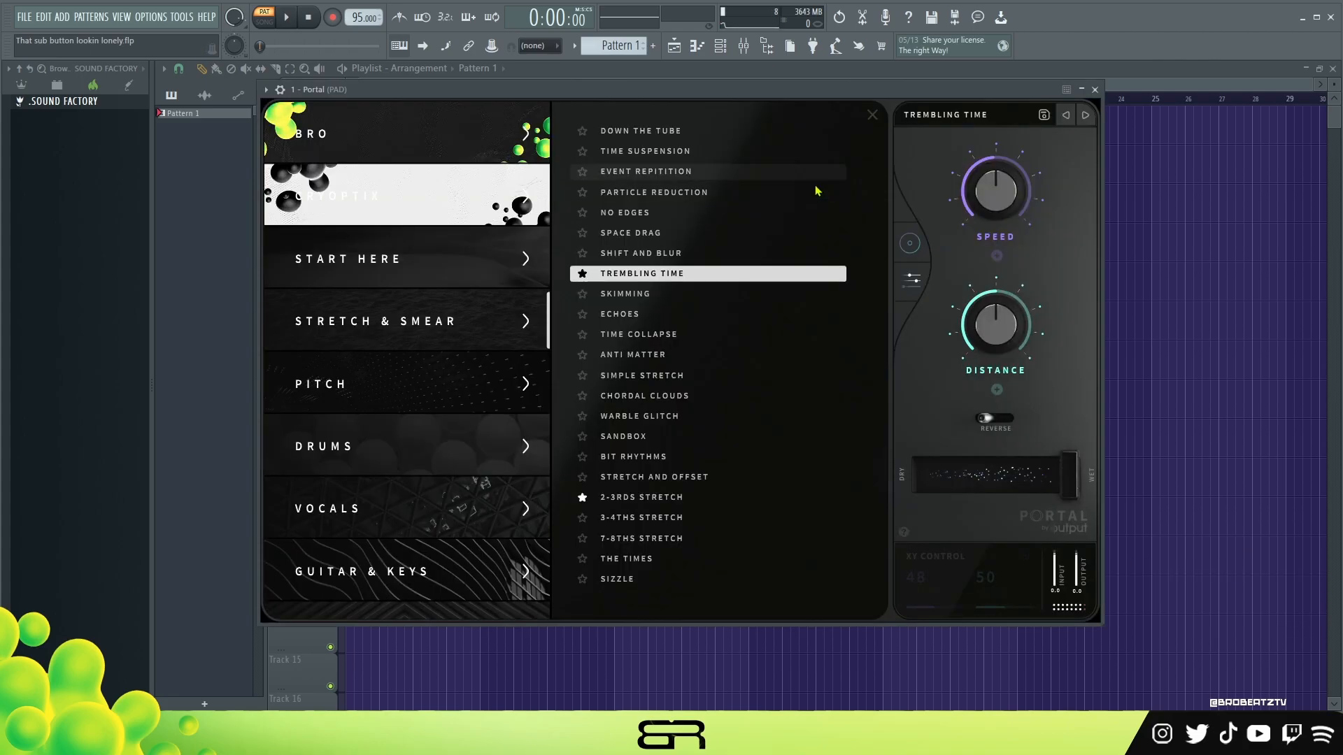
click(840, 158)
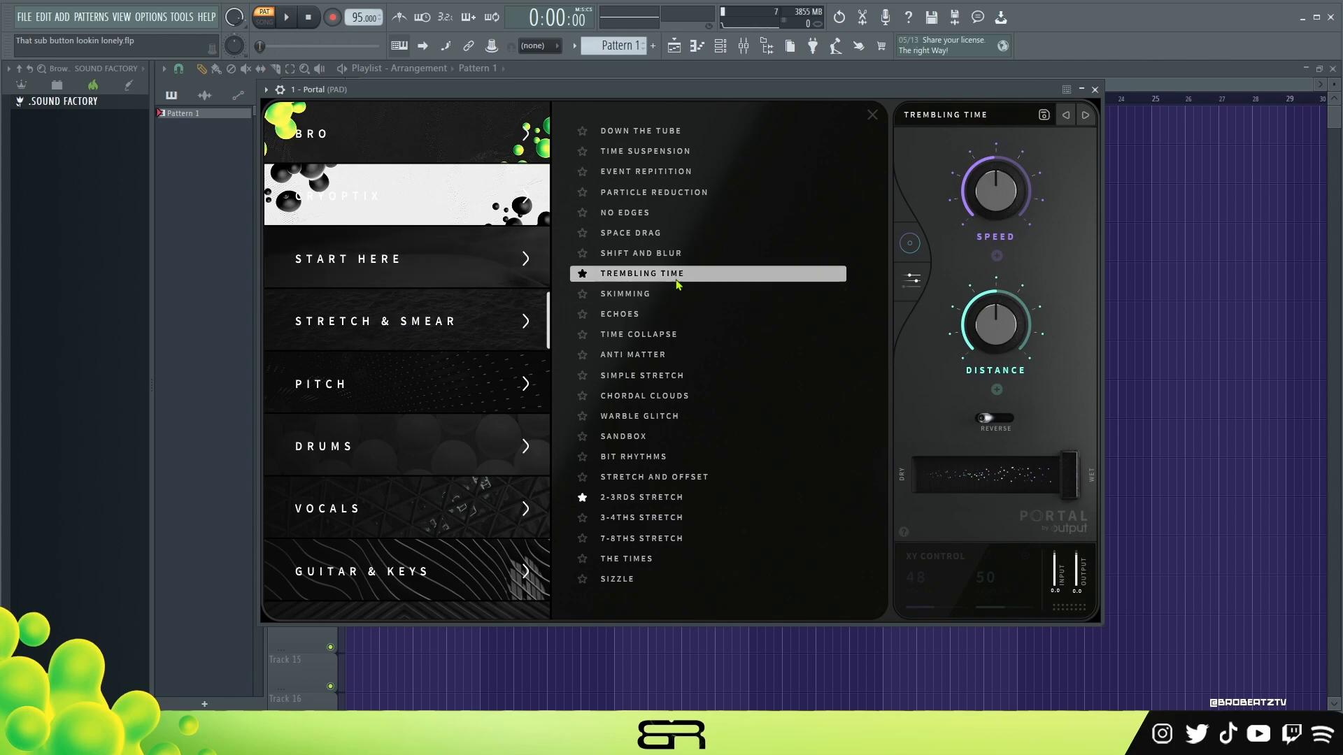
click(1095, 89)
Step: Solo both PAD mixer tracks and enable their Portal effects during playback
right_click(514, 170)
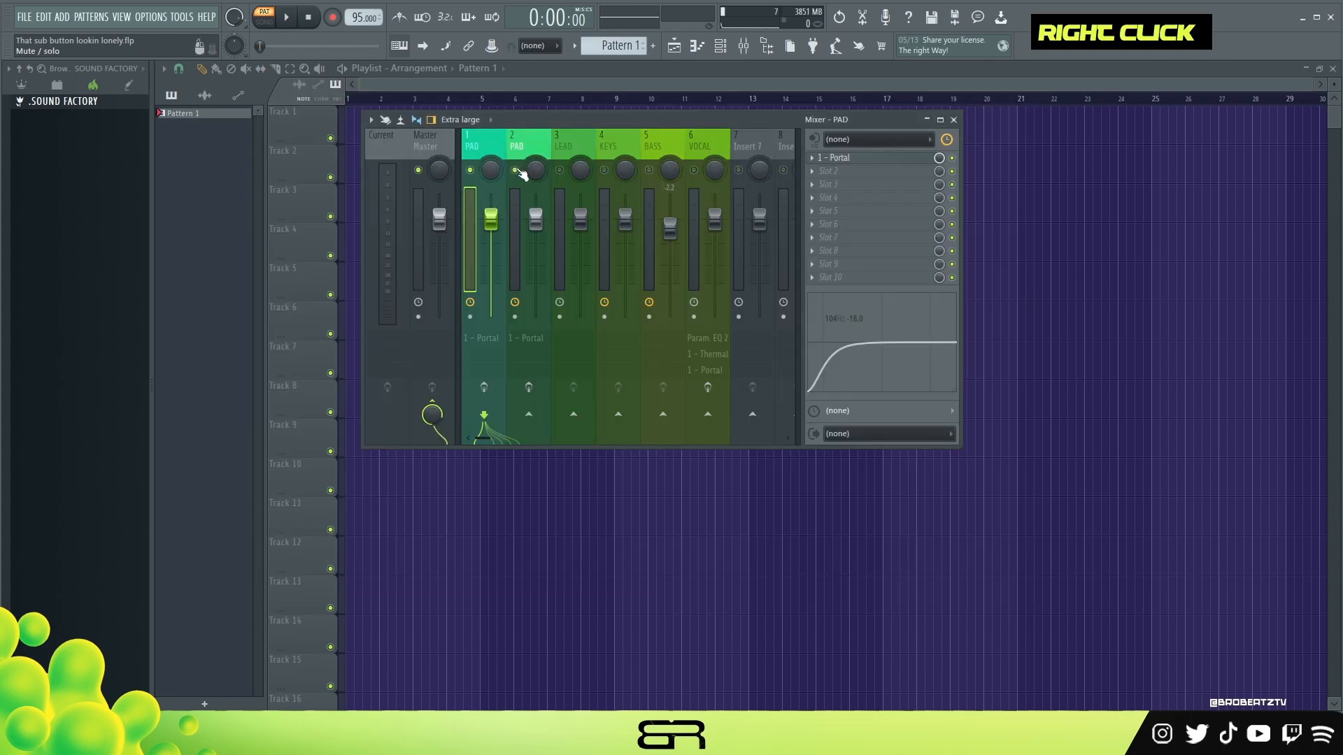
key(space)
double_click(486, 389)
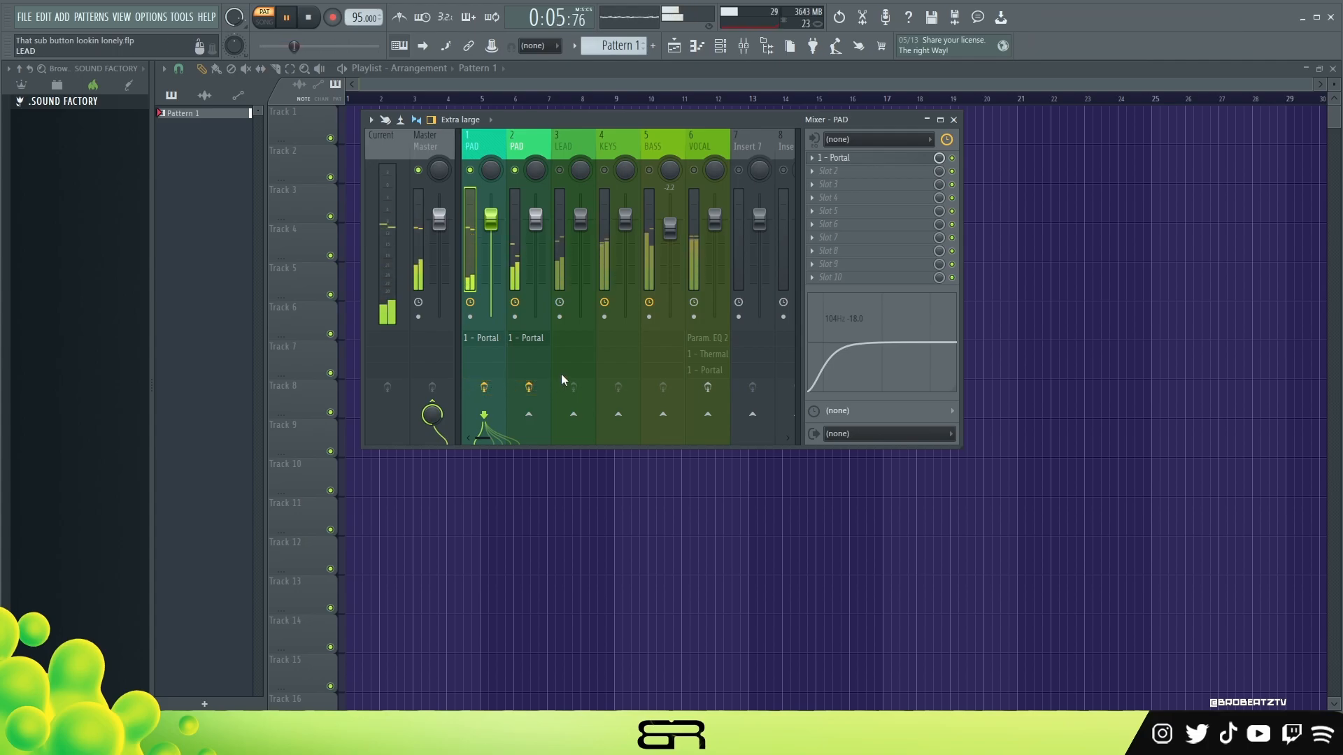
key(space)
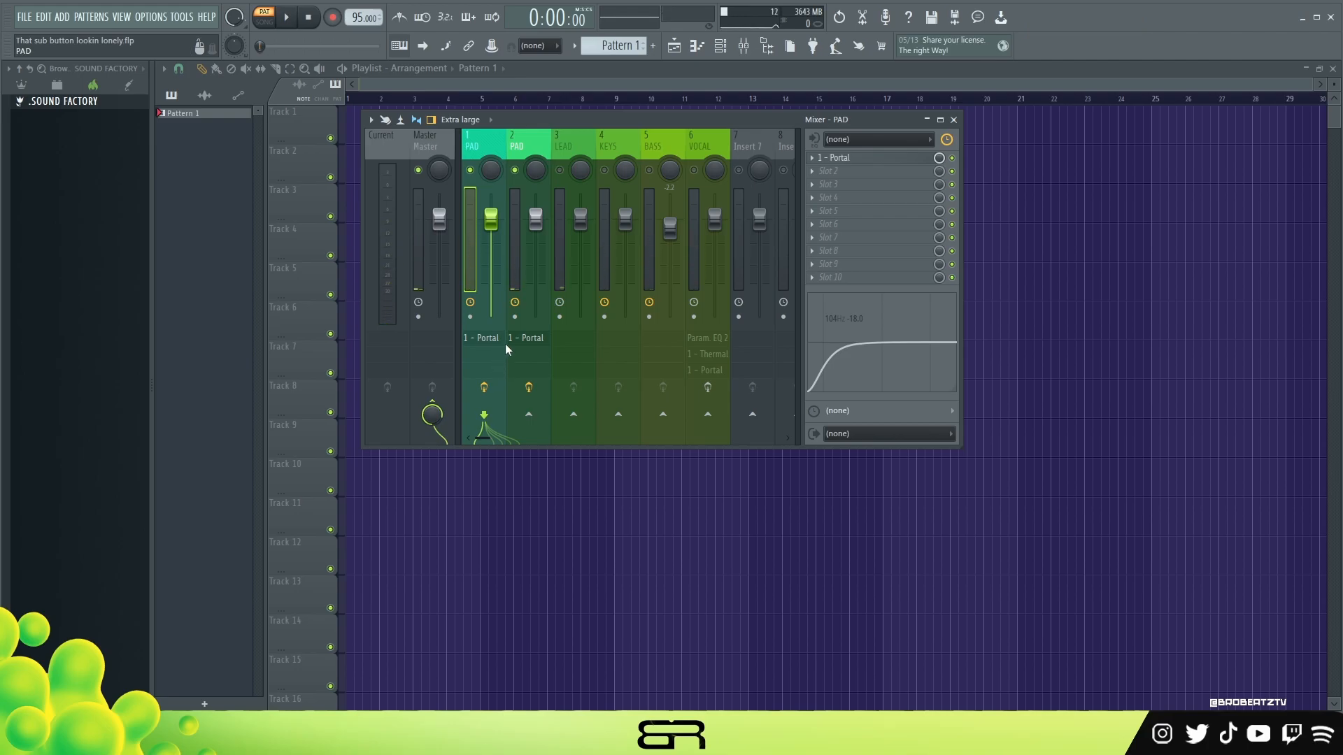
Step: Examine the Fruity parametric EQ 2 curve and the Thermal preset "Vocal Swirl" on the VOCAL mixer track
click(707, 172)
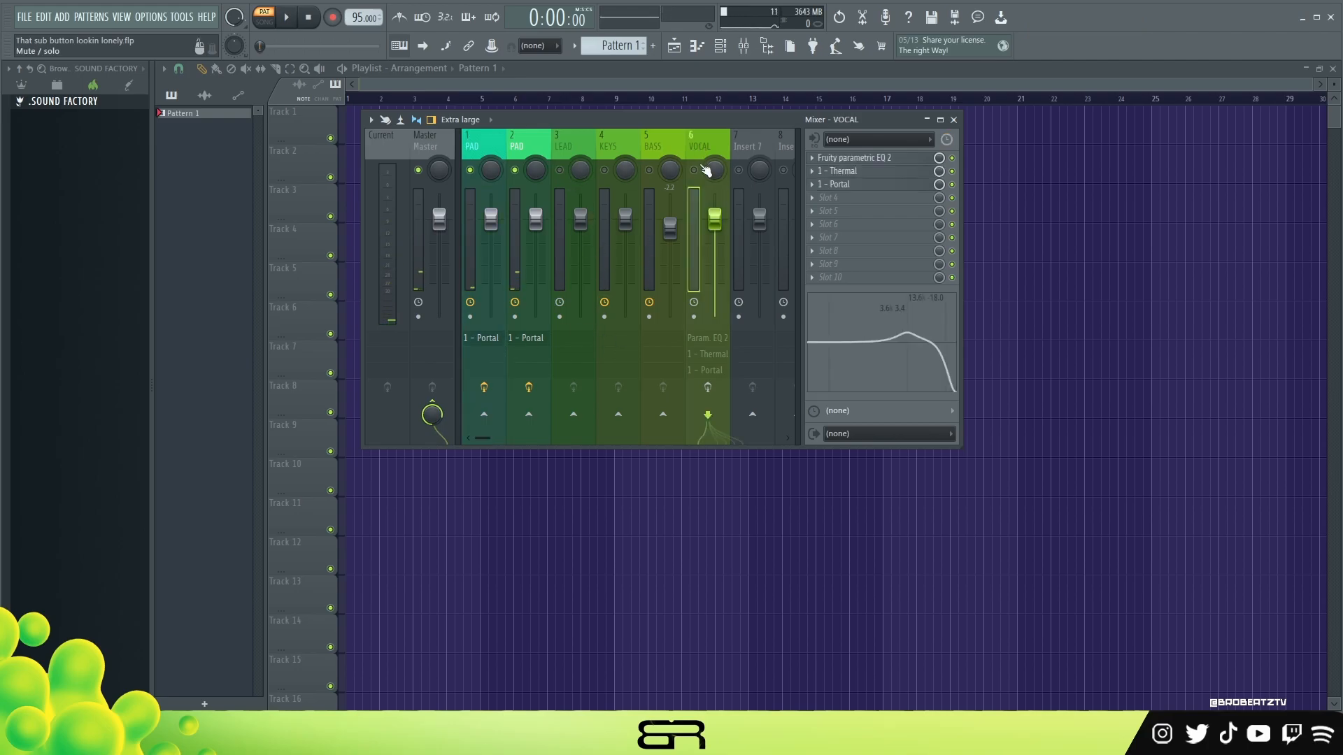
click(849, 160)
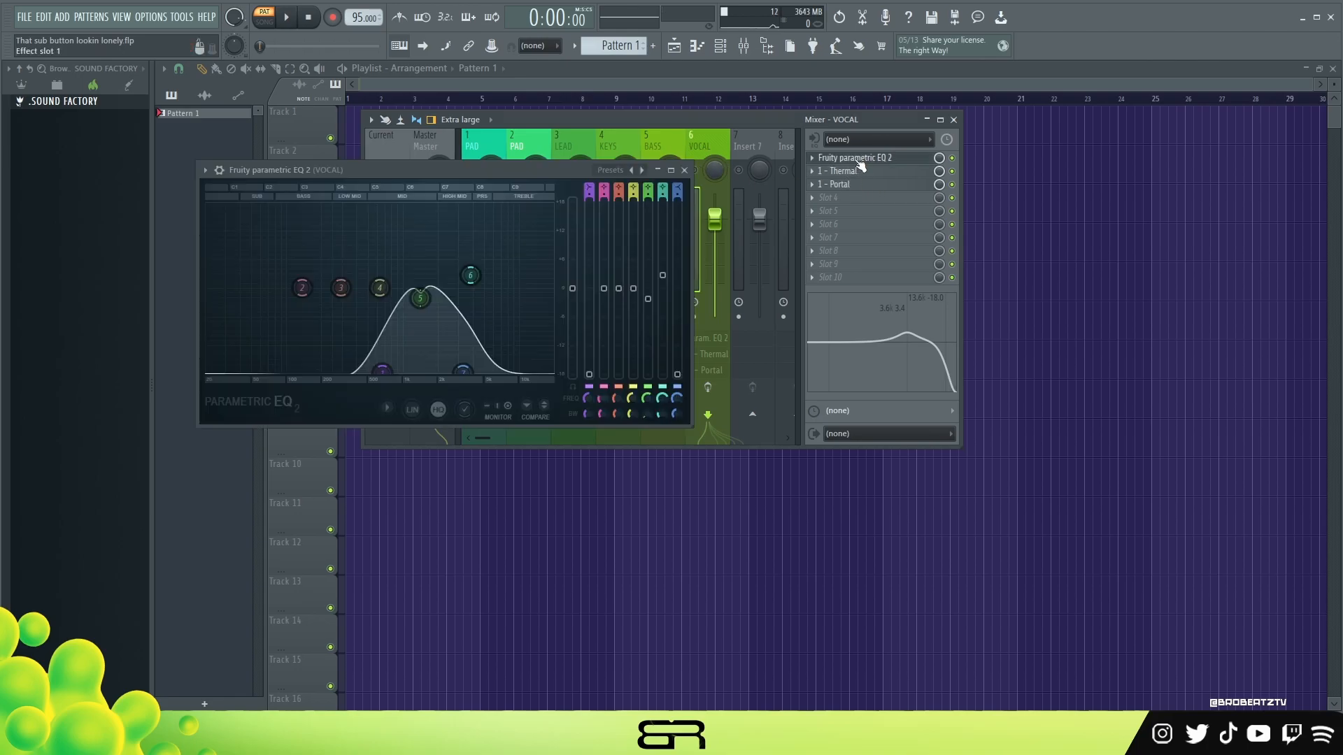
drag(573, 169, 648, 140)
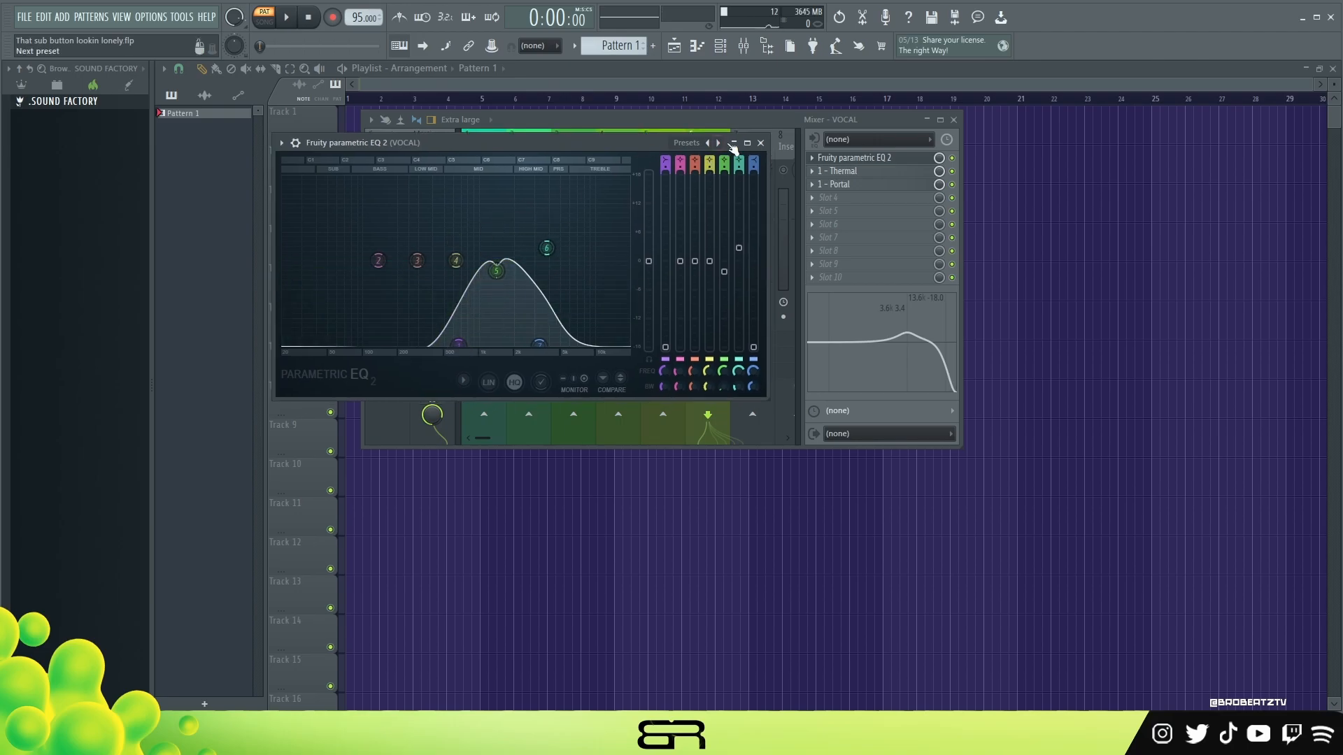
click(761, 143)
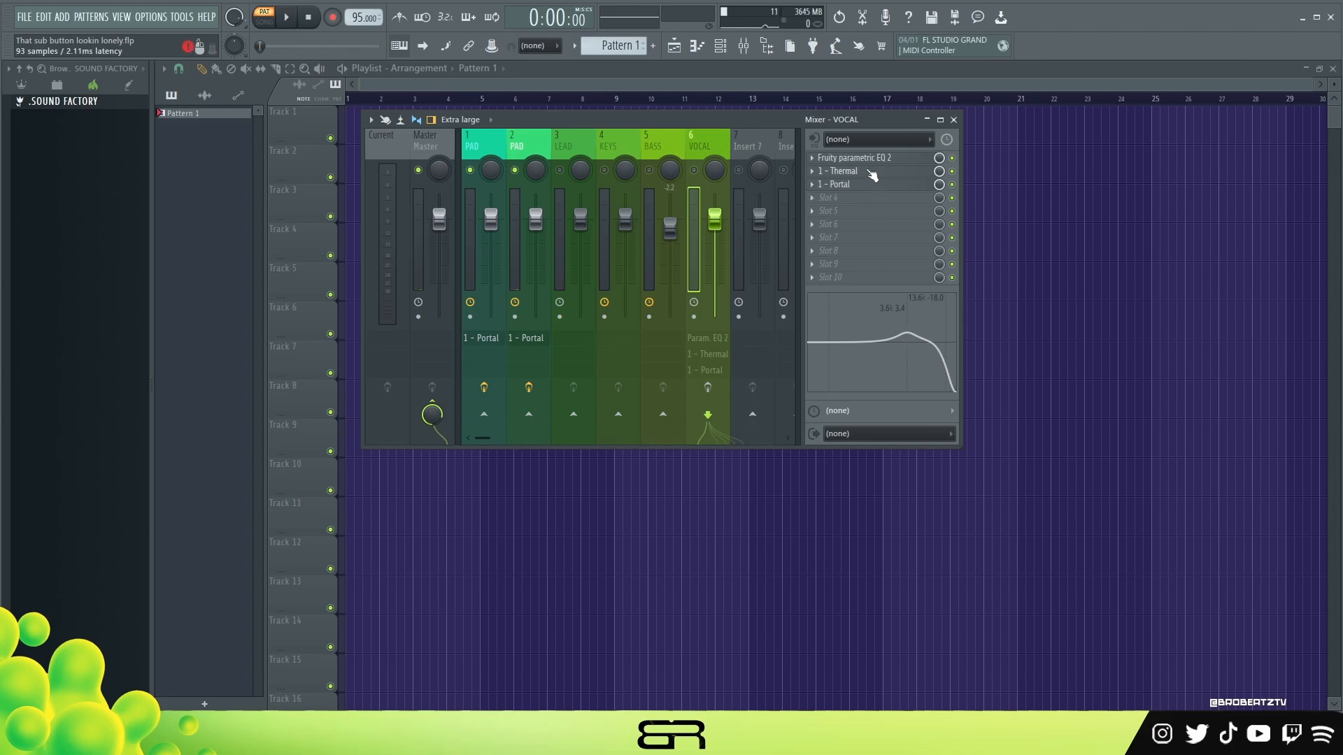
click(839, 171)
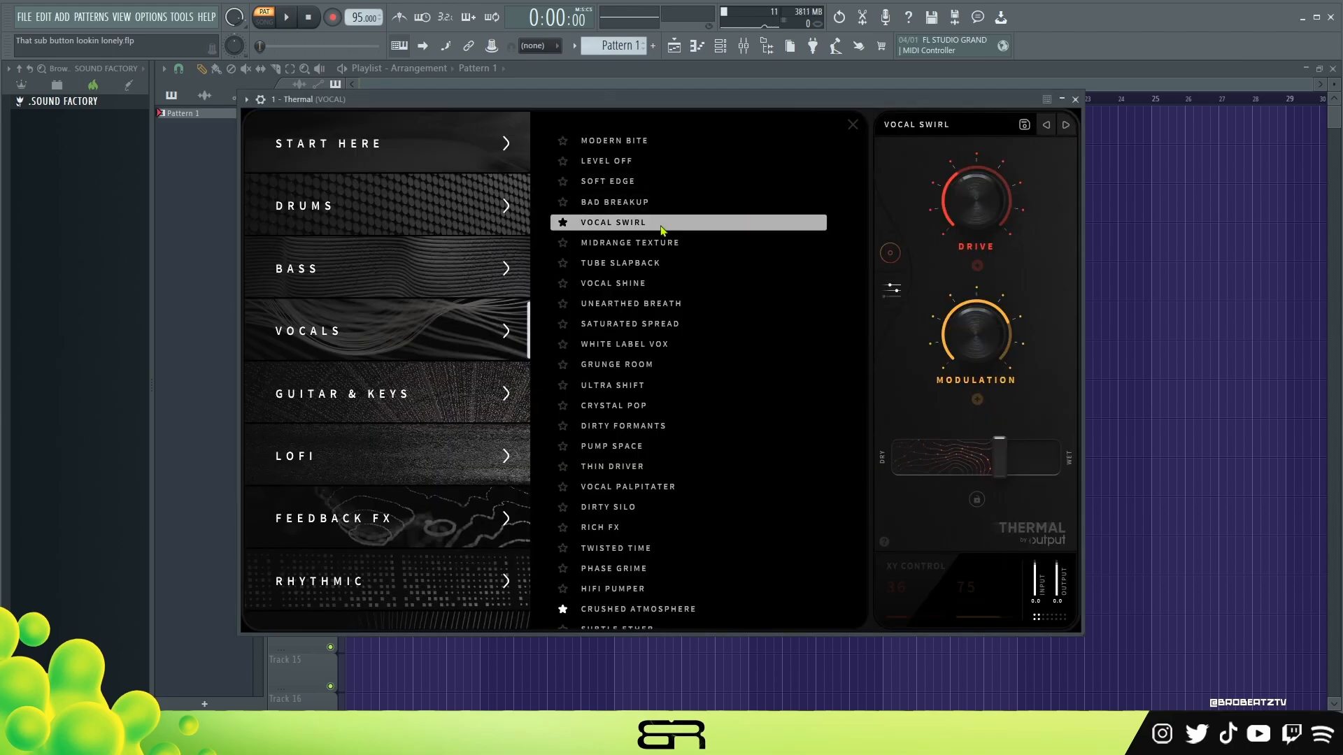
click(1075, 99)
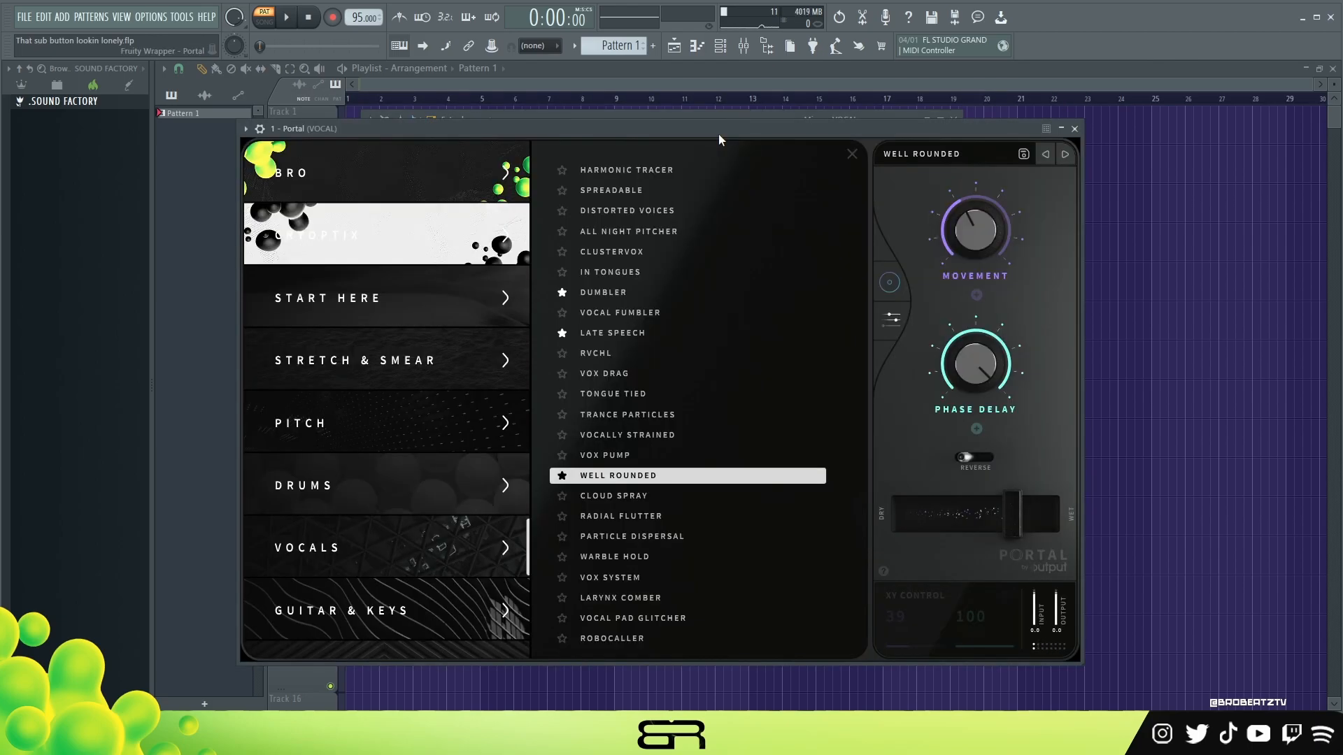
Step: Remove the "Well Rounded" preset from the favourites in the VOCAL track's Portal effect
drag(719, 133, 719, 114)
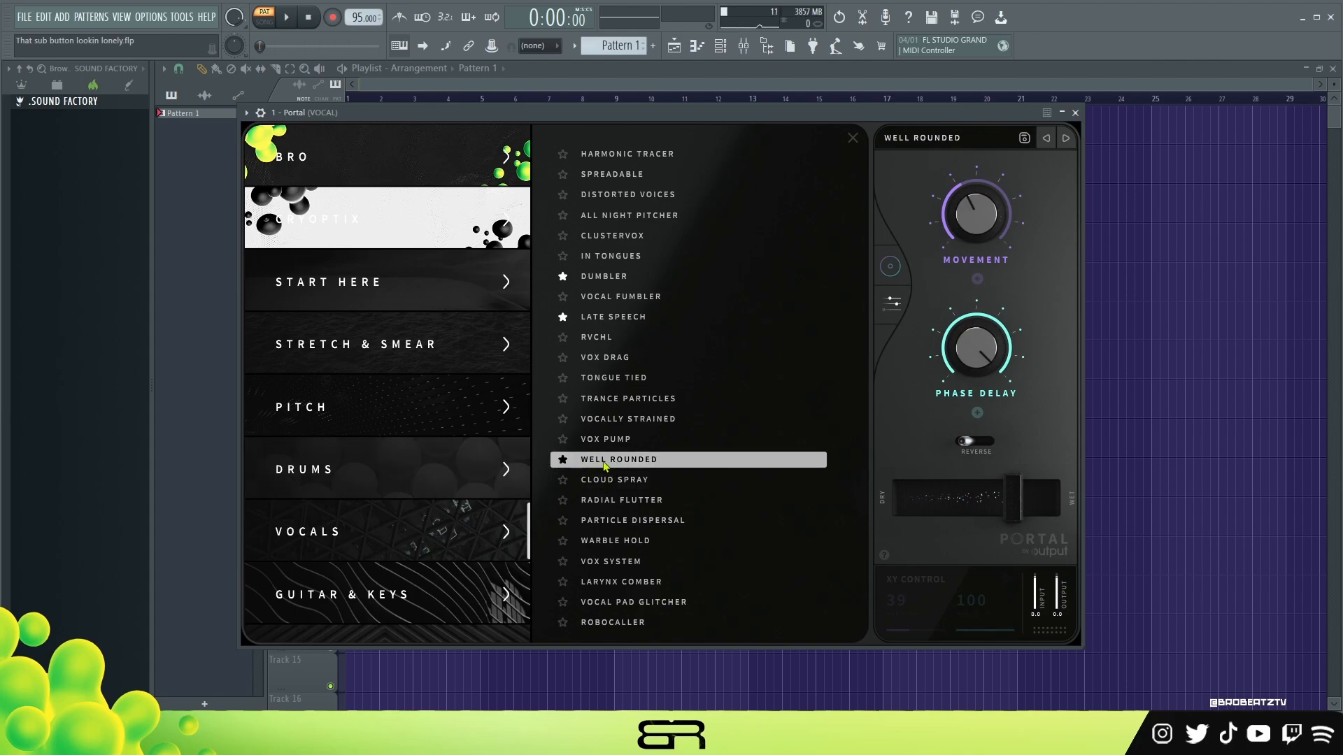
click(563, 459)
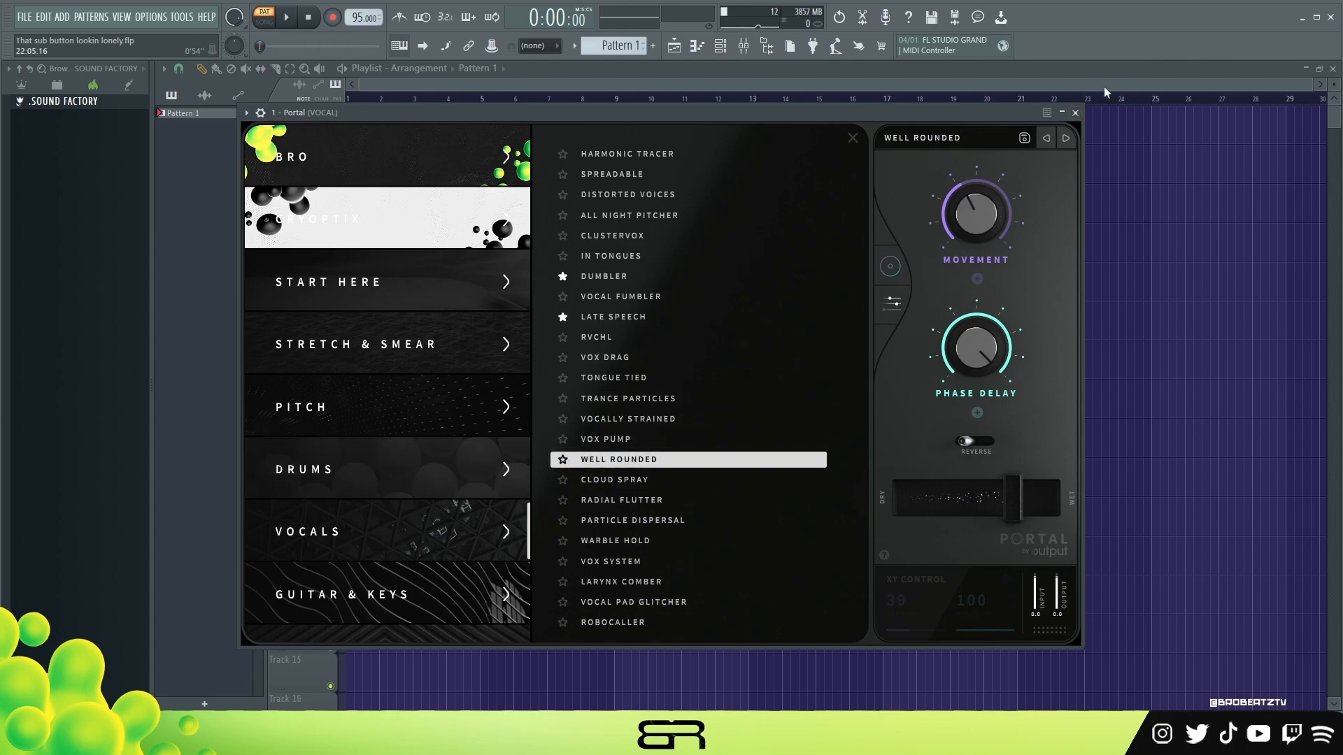
click(1077, 113)
Step: Solo the VOCAL mixer track and enable its effects chain during playback
right_click(695, 171)
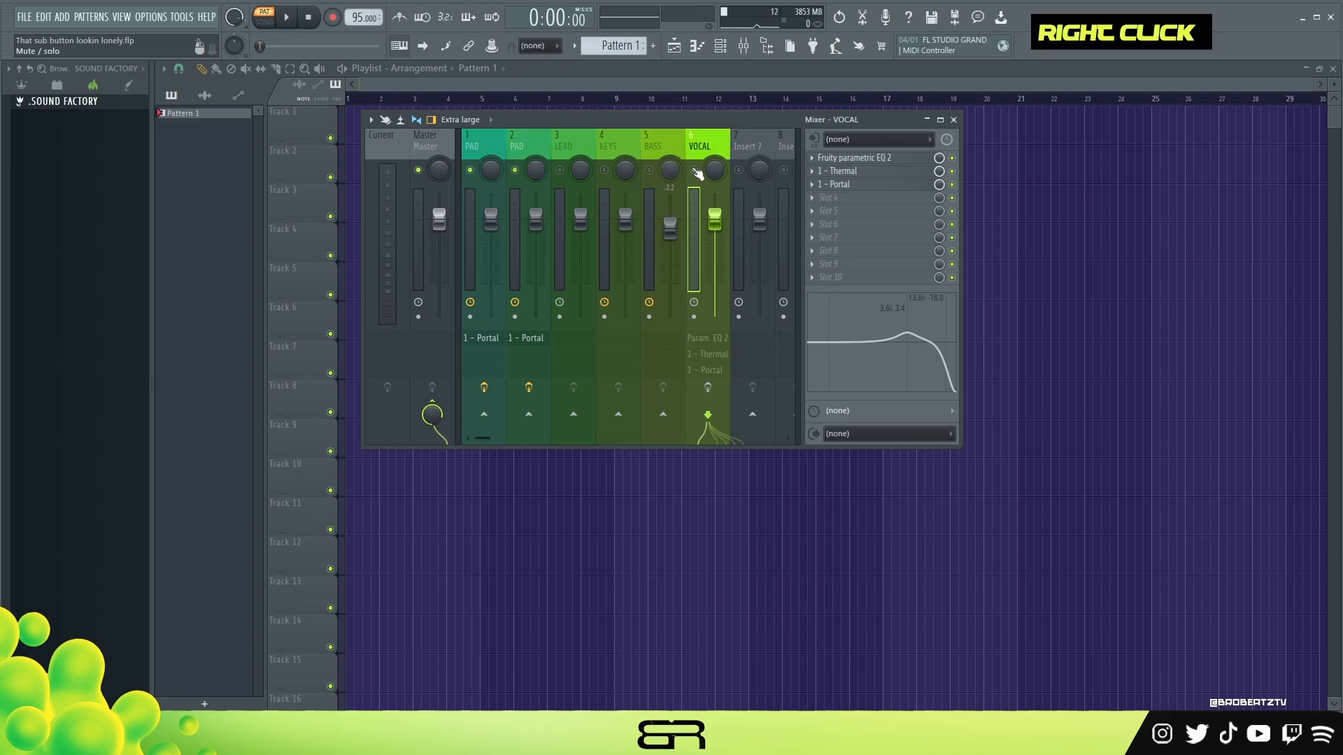
key(space)
key(space)
key(space)
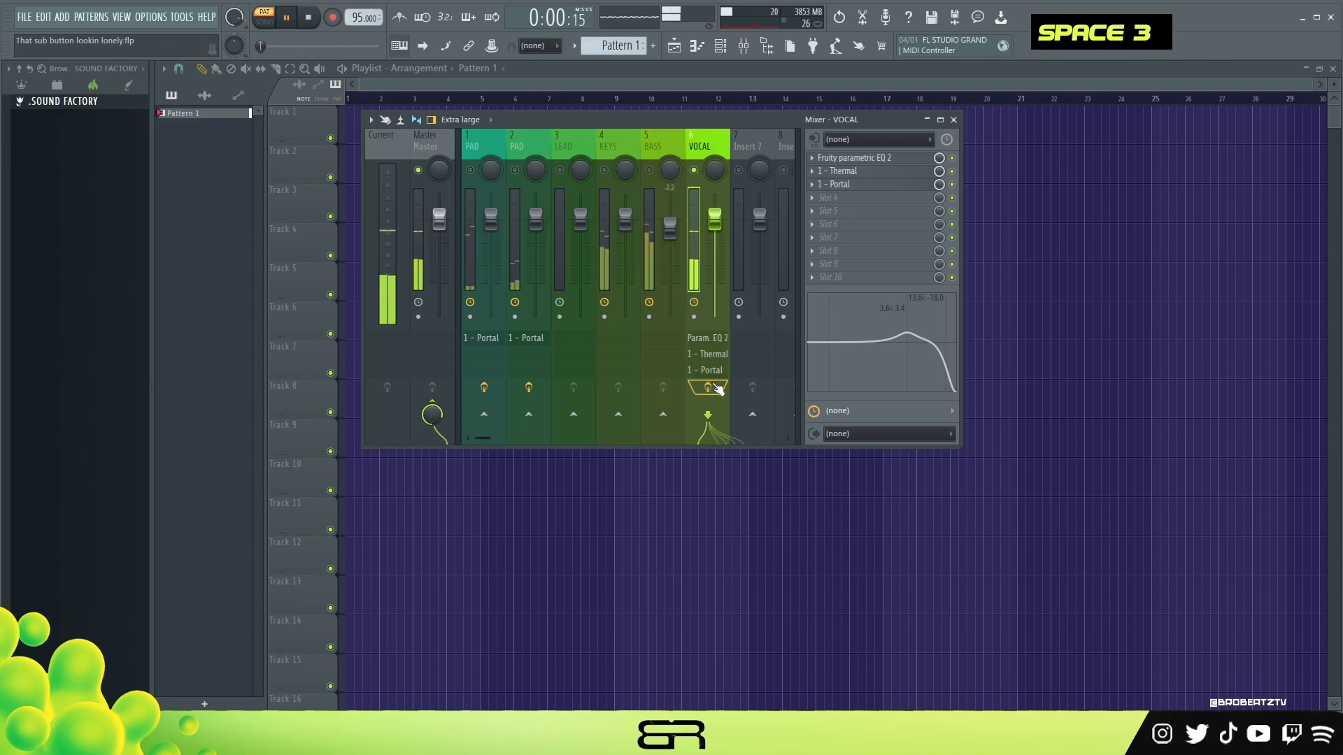
key(space)
key(space)
Step: Unmute both PAD tracks, LEAD, KEYS, BASS and VOCAL, play the full mix, and close the mixer
drag(470, 171, 733, 188)
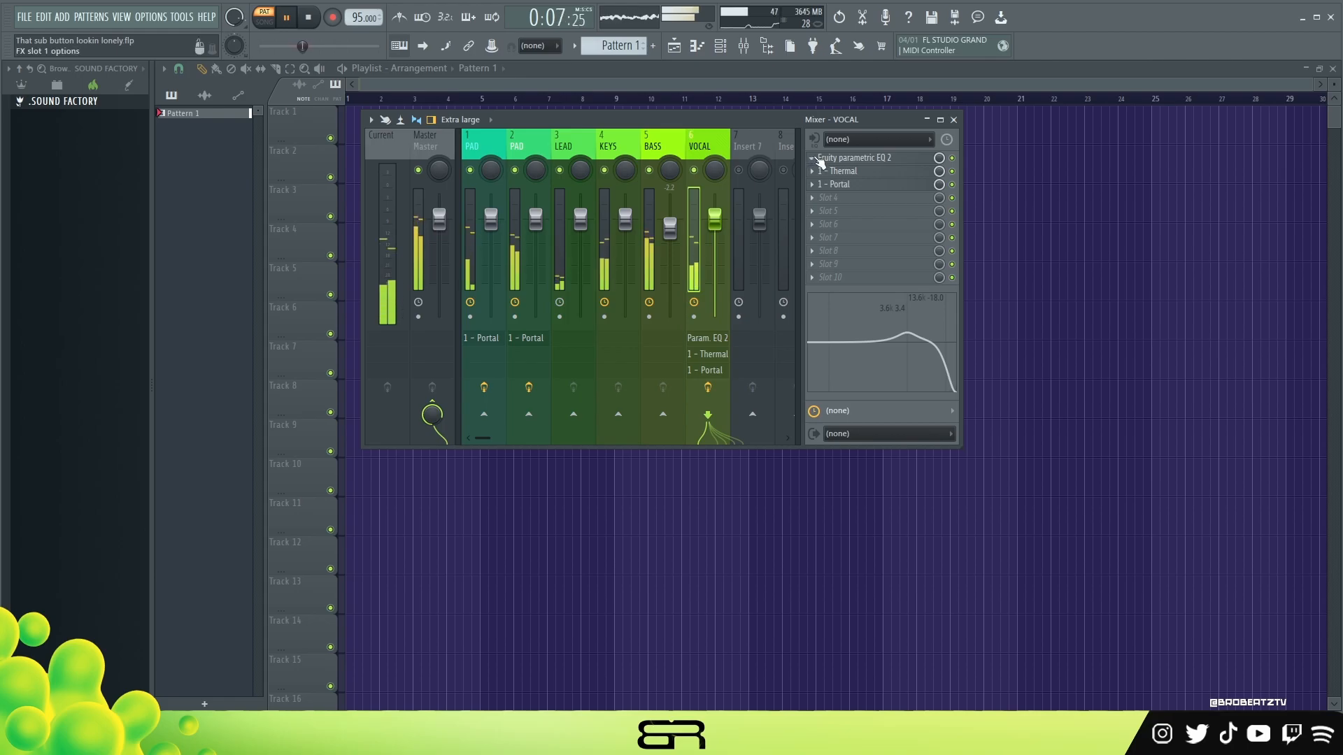
key(space)
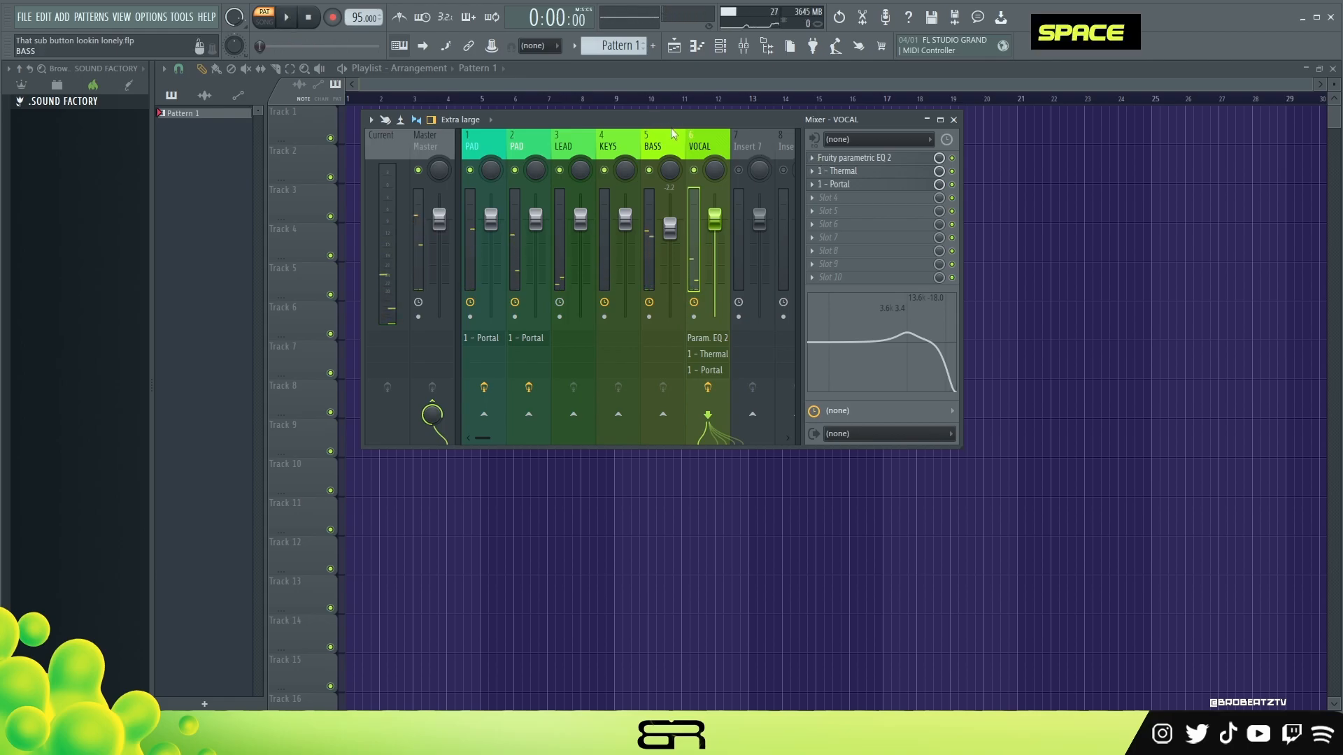
drag(663, 122, 771, 208)
key(F9)
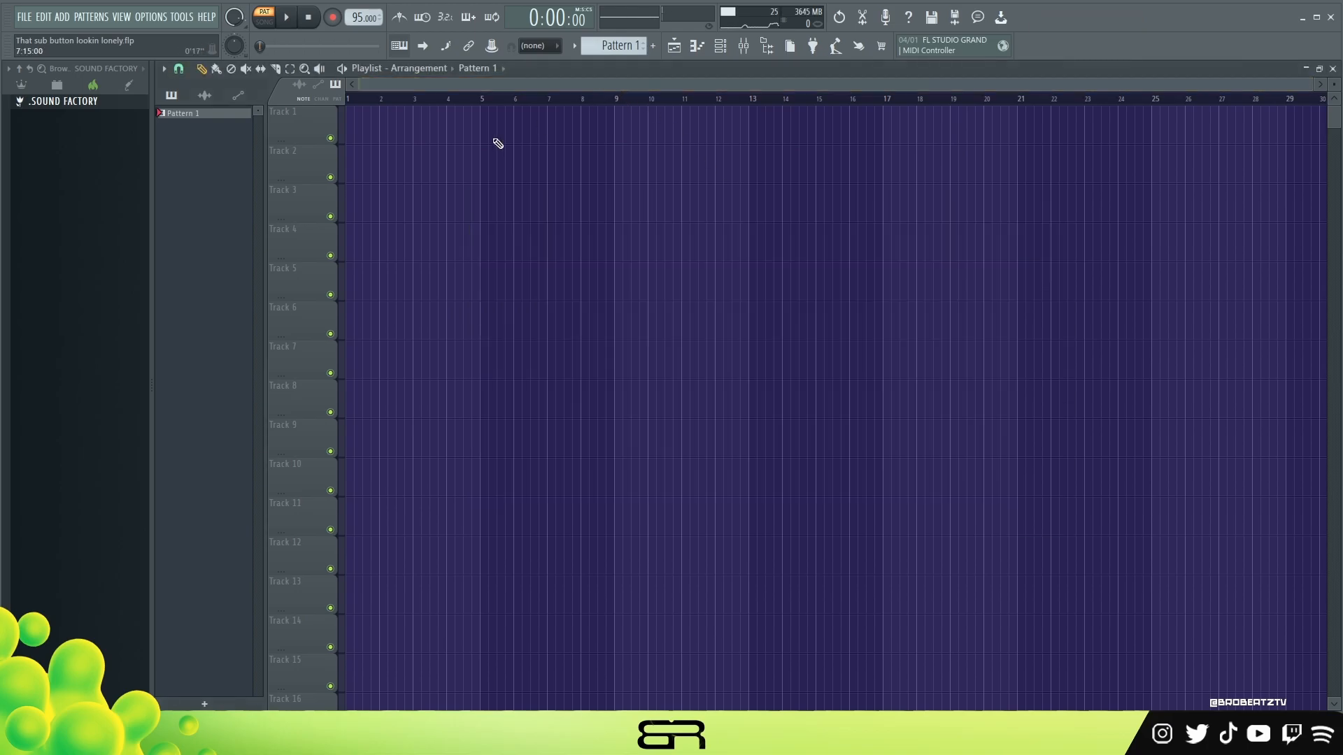
Step: Place Pattern 1 at bar 1 of playlist Track 1 and consolidate the track into an audio clip
drag(369, 131, 378, 125)
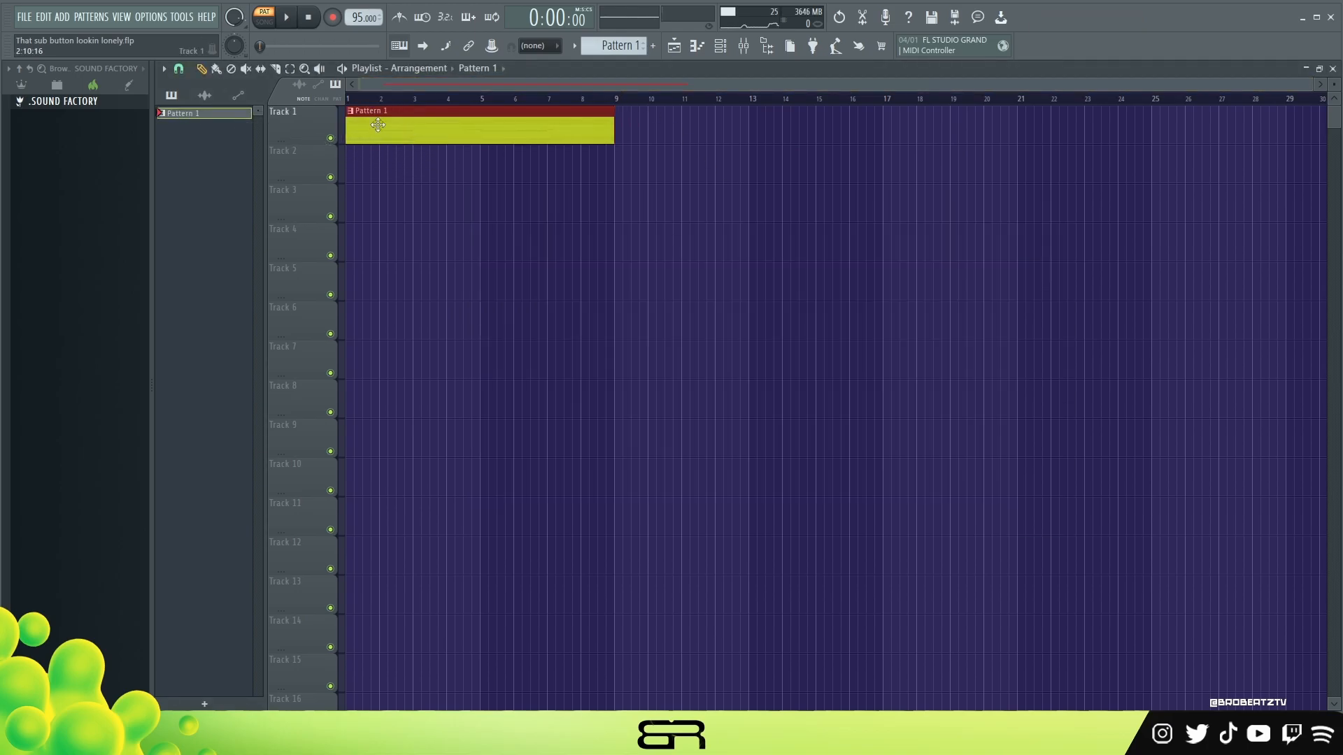
right_click(311, 126)
click(393, 344)
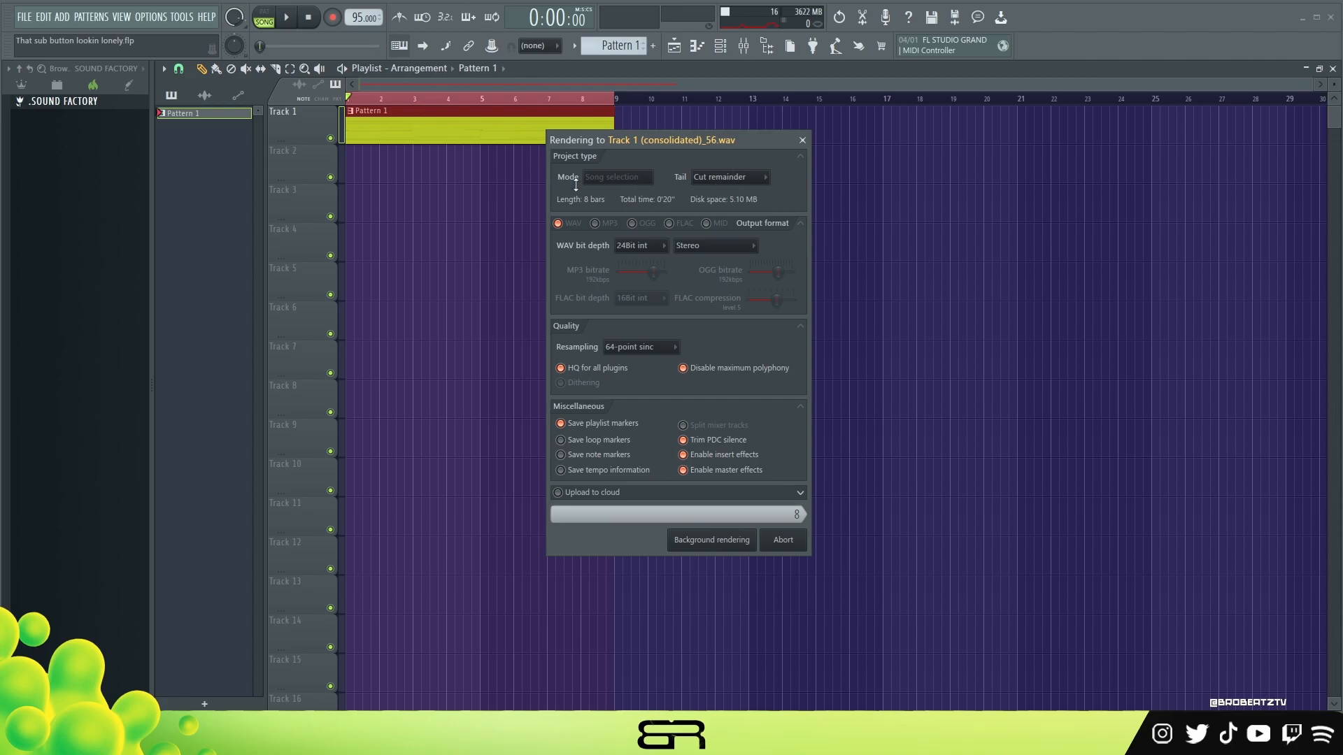
click(915, 116)
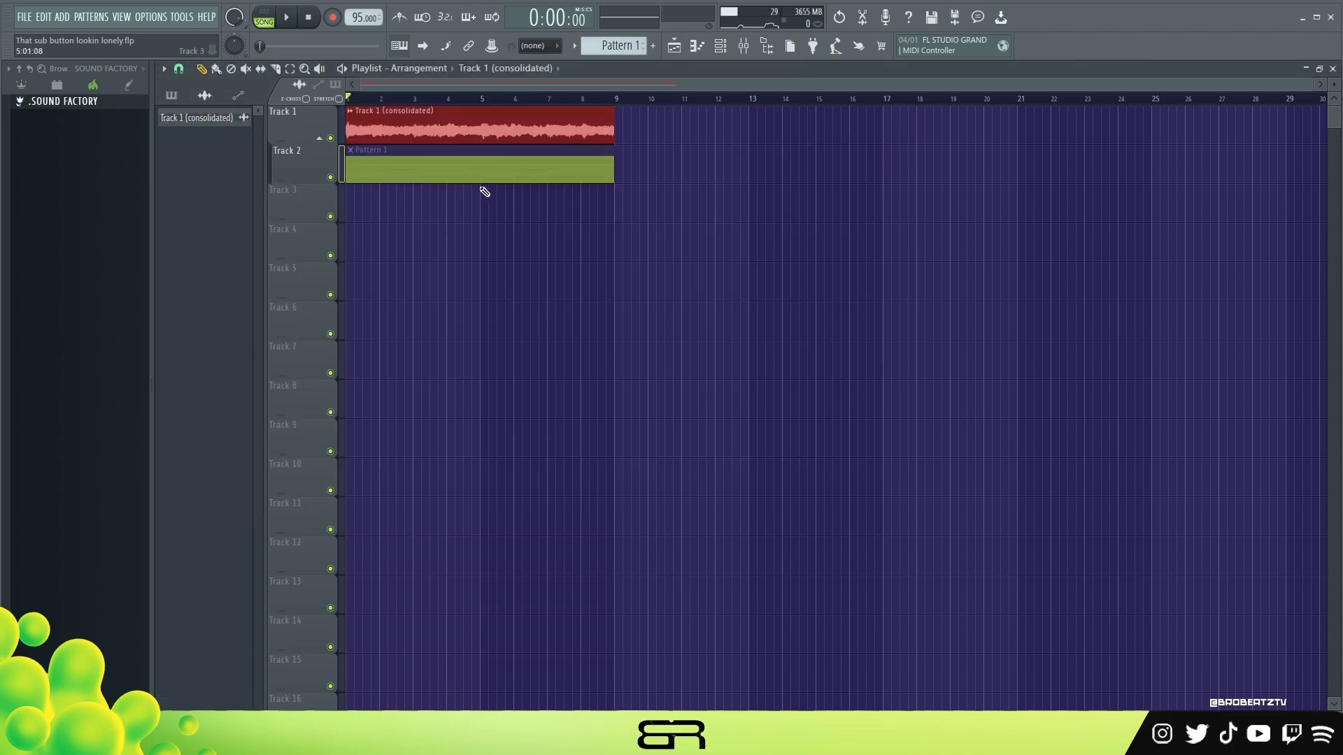
Step: Set the consolidated clip's pitch range to 3 semitones, lower its channel pitch to about -162 cents, and audition it
drag(1337, 87, 1337, 120)
scroll(461, 102, up, 2)
double_click(537, 175)
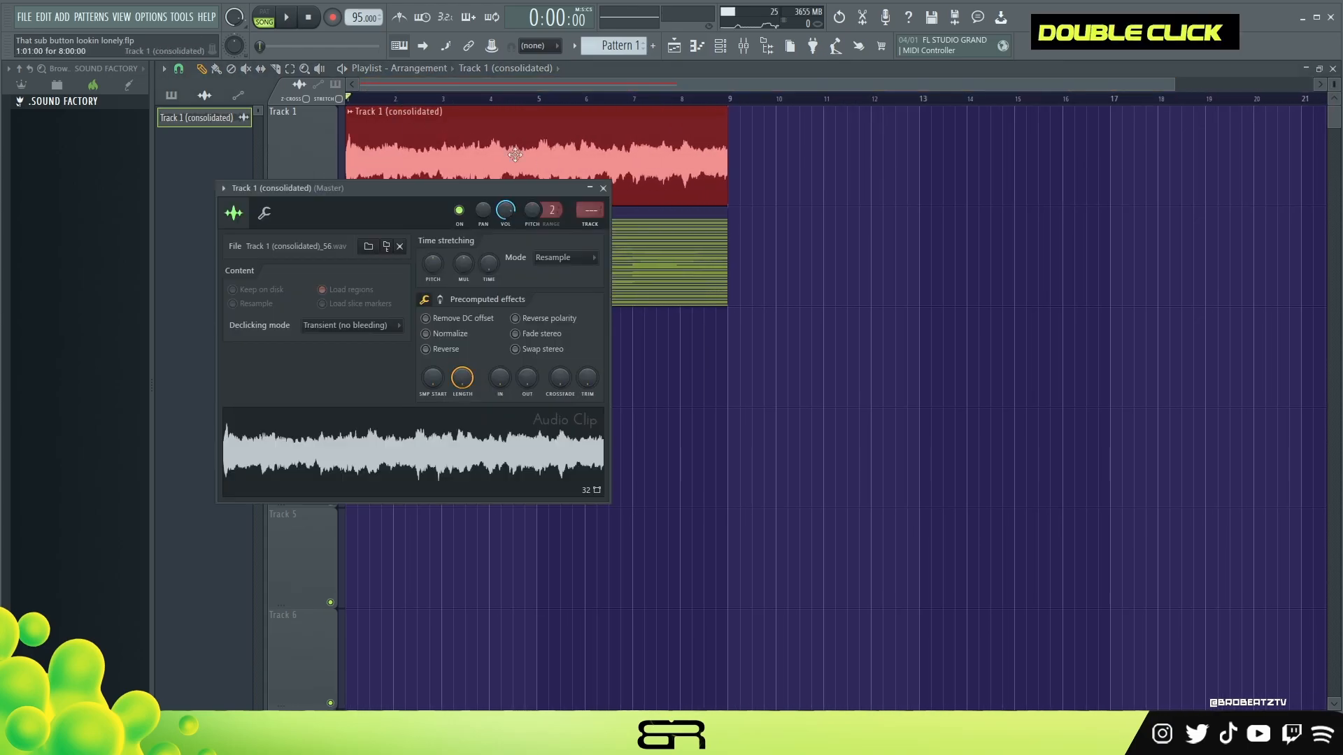
scroll(537, 221, up, 1)
drag(538, 209, 539, 245)
key(space)
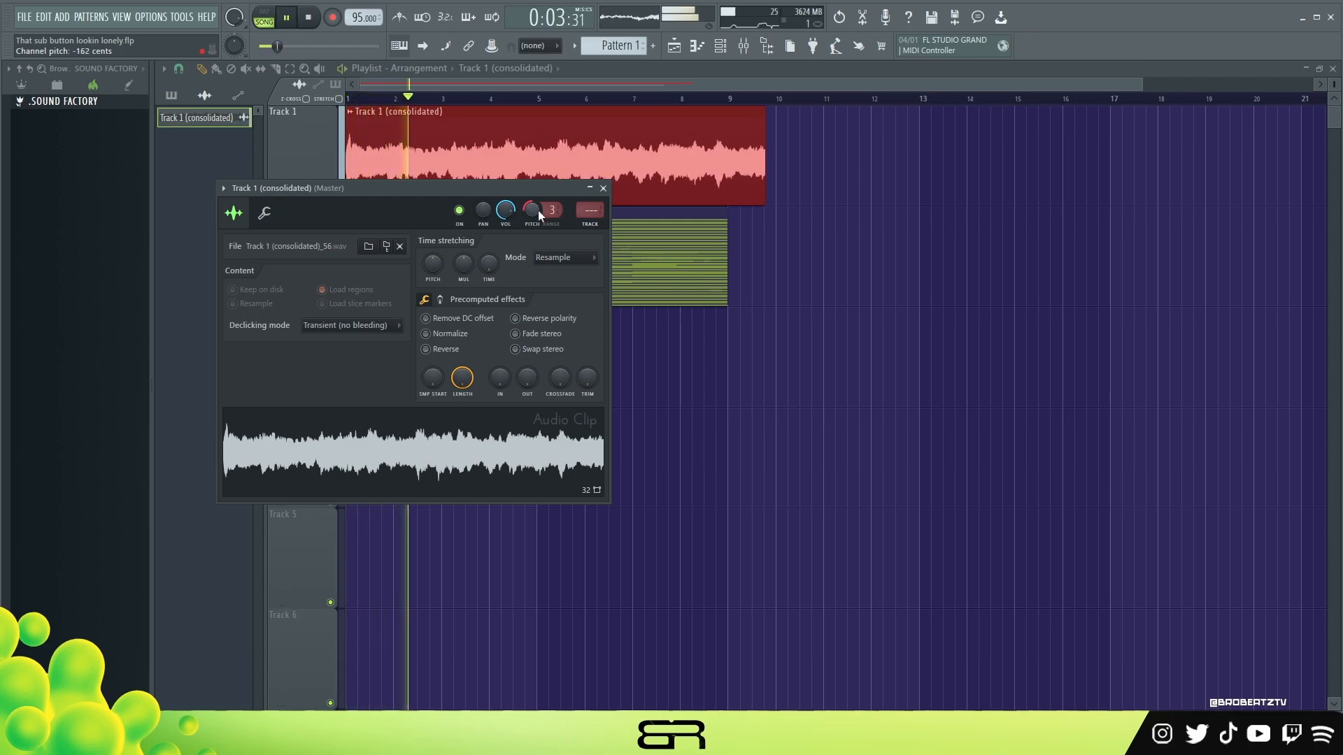
key(space)
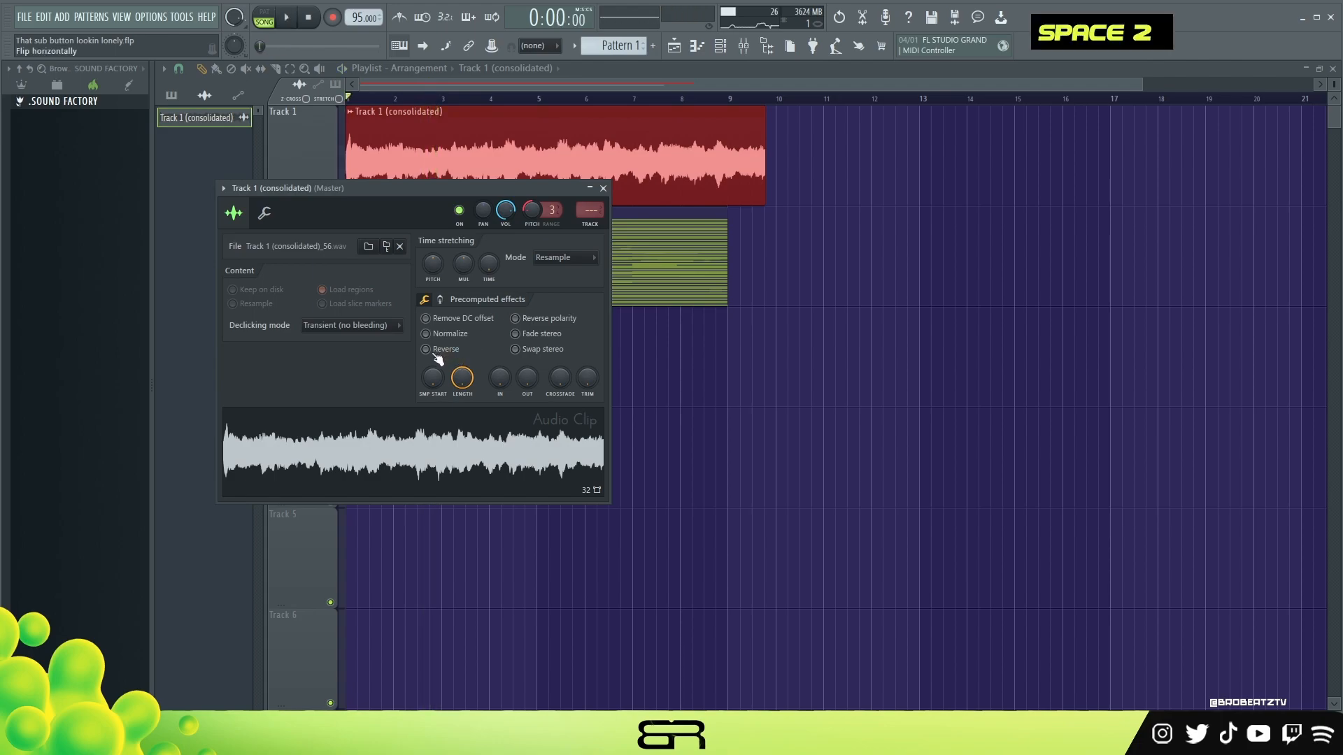
Step: Reverse the consolidated clip, lower its channel pitch further until it spans about 9.5 bars, and audition it
click(440, 351)
drag(531, 210, 531, 255)
drag(365, 99, 347, 100)
key(space)
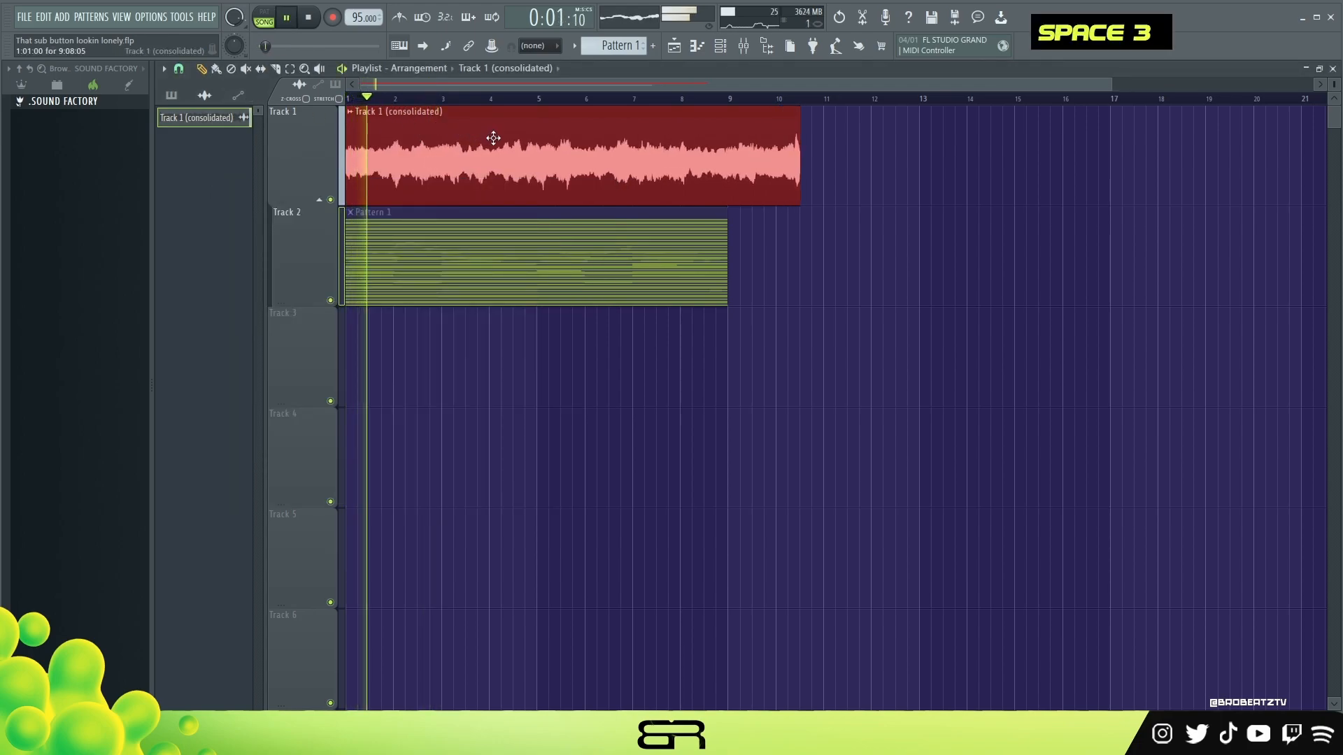
double_click(475, 179)
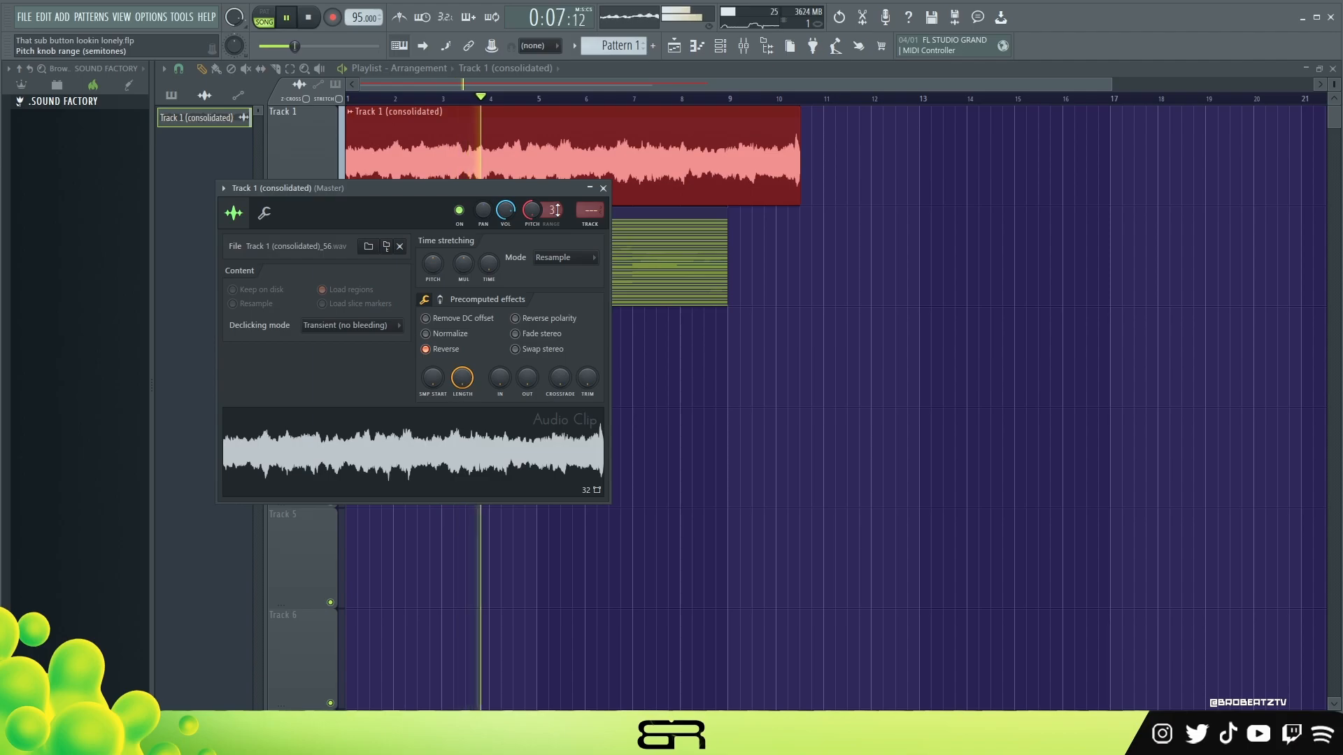
key(space)
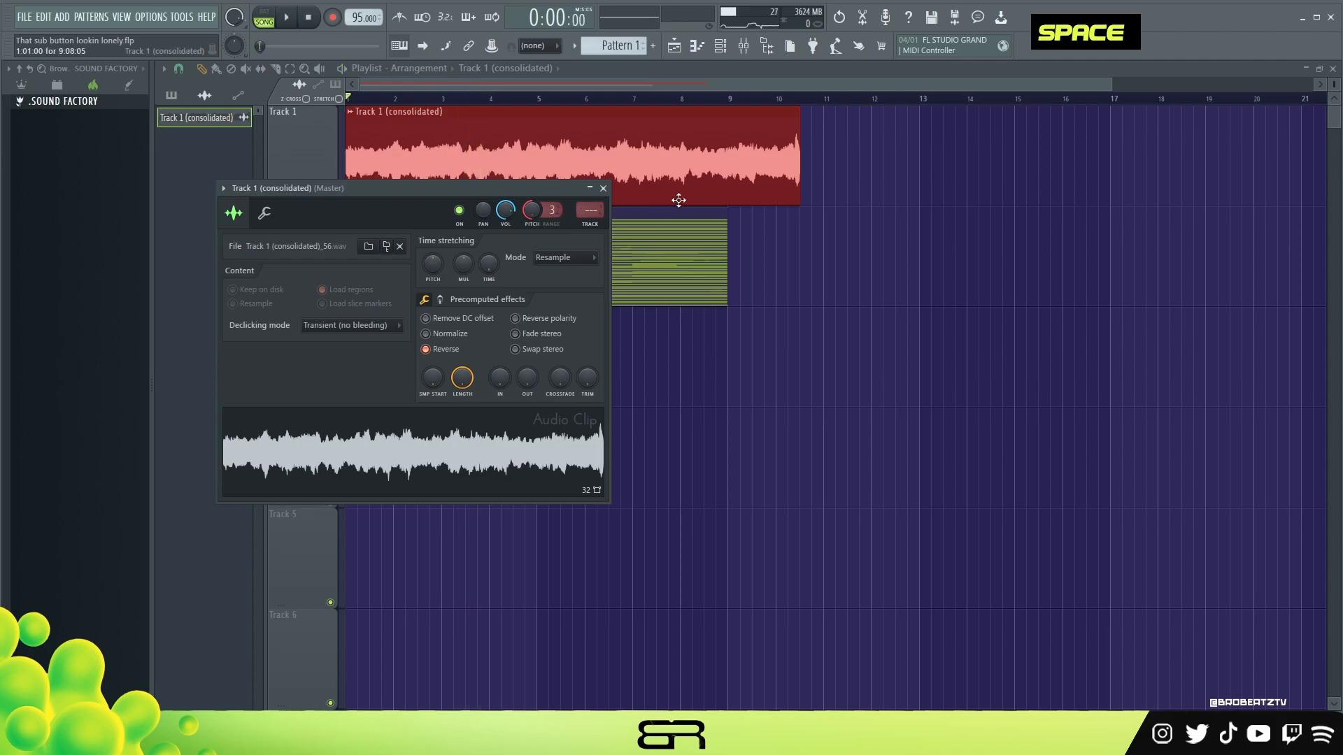